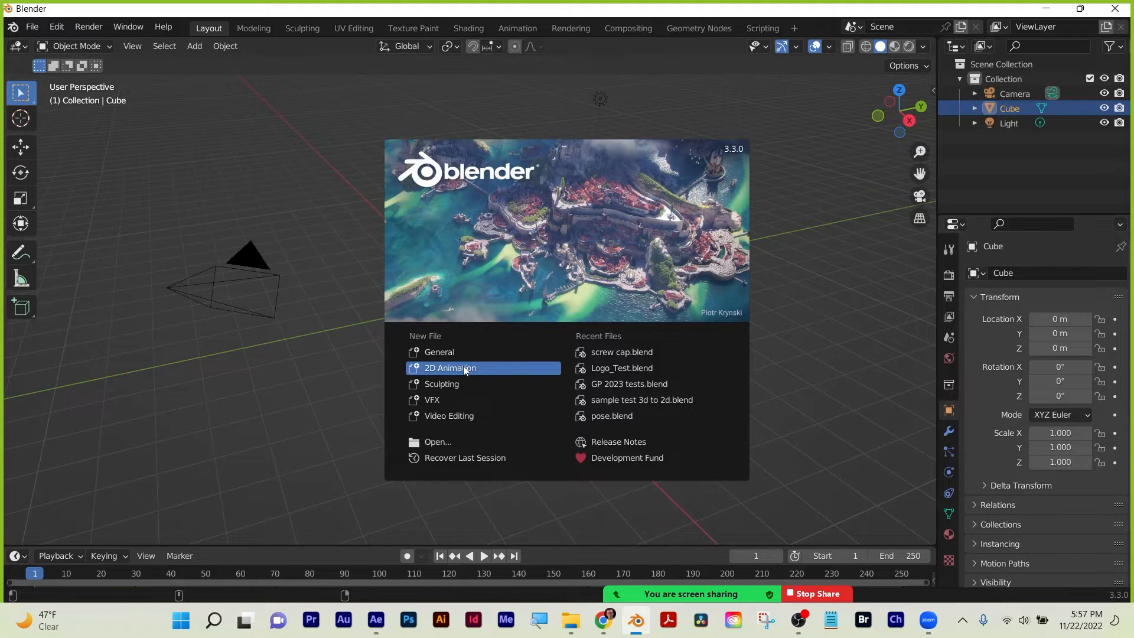
Start a new 2D Animation file and draw an S-shaped pencil stroke mid-canvas with a brush radius of 48 px.
left_click(463, 367)
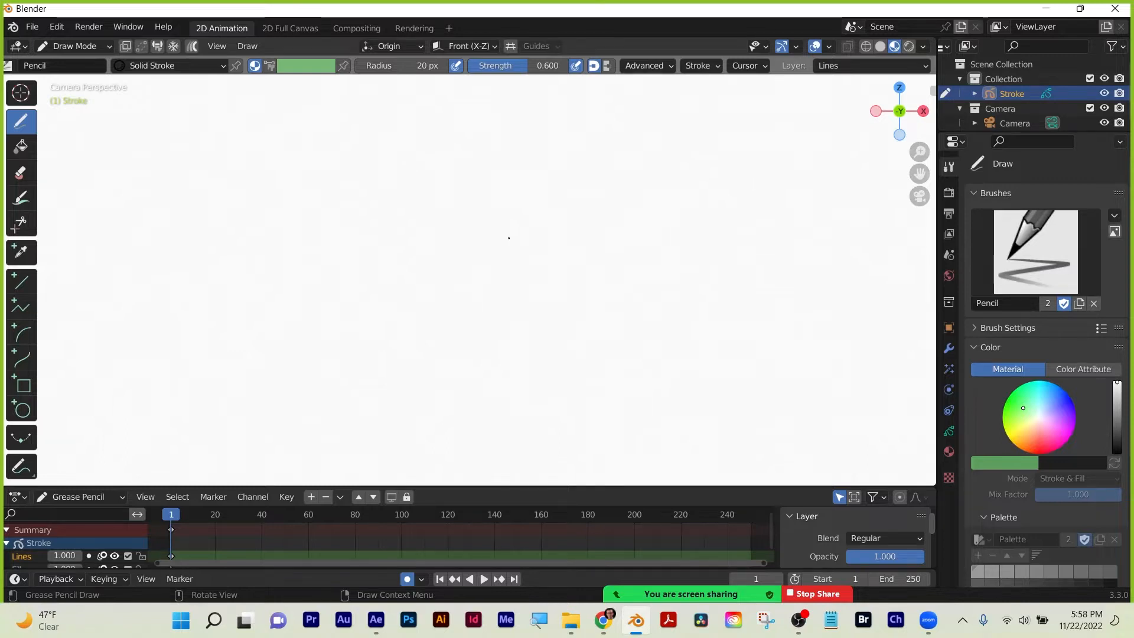
key("f")
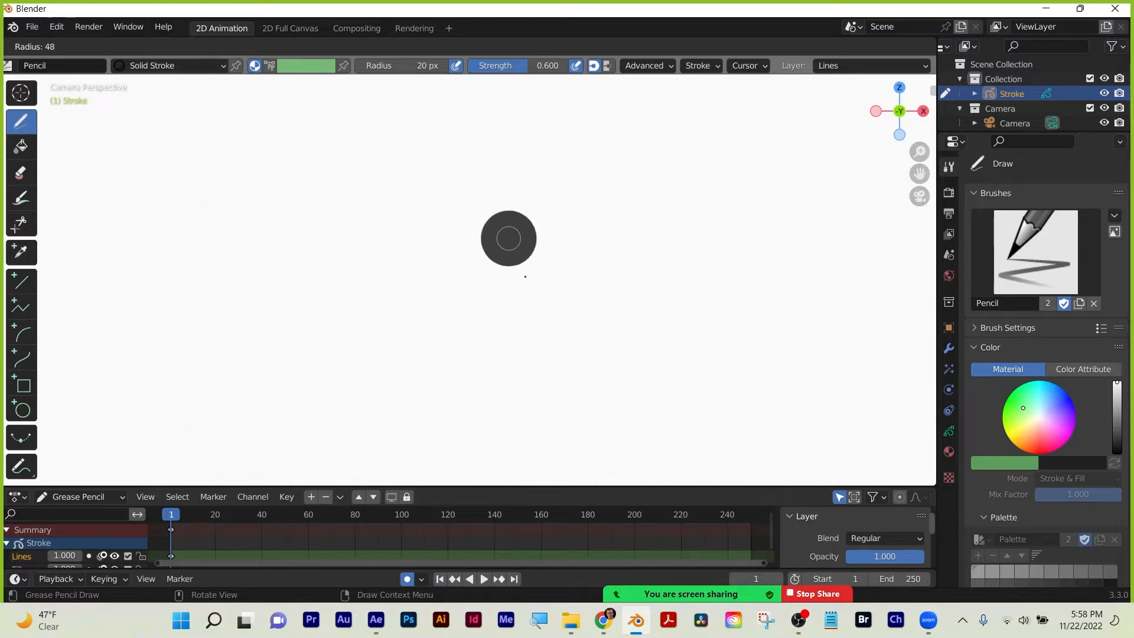
left_click(525, 276)
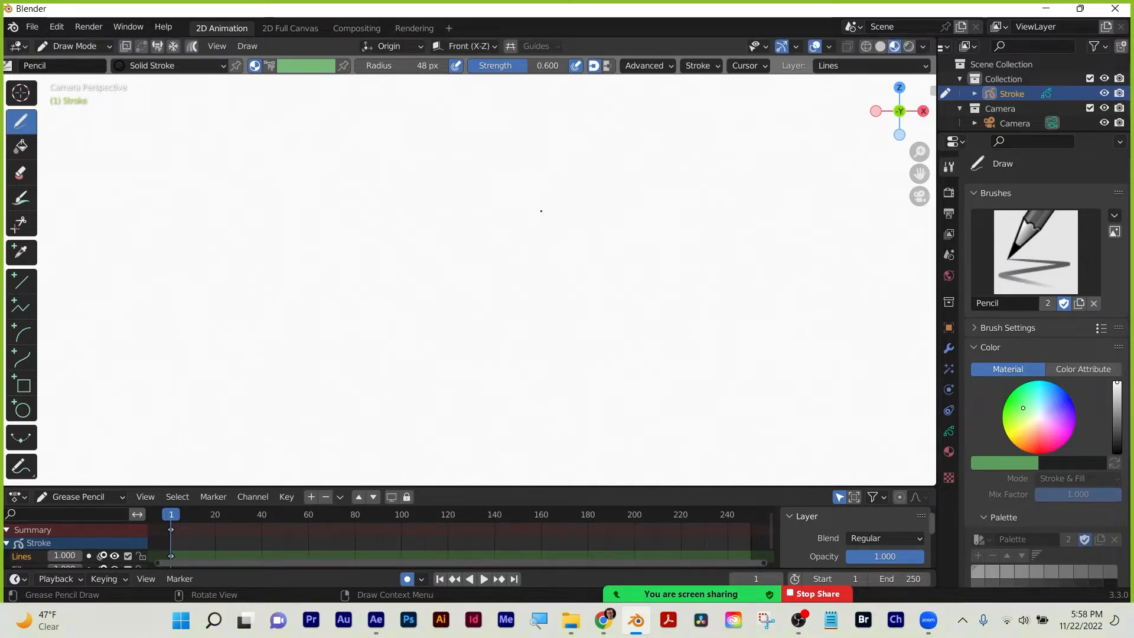
mouse_move(555, 183)
left_mouse_down()
mouse_move(501, 173)
mouse_move(477, 399)
left_mouse_up()
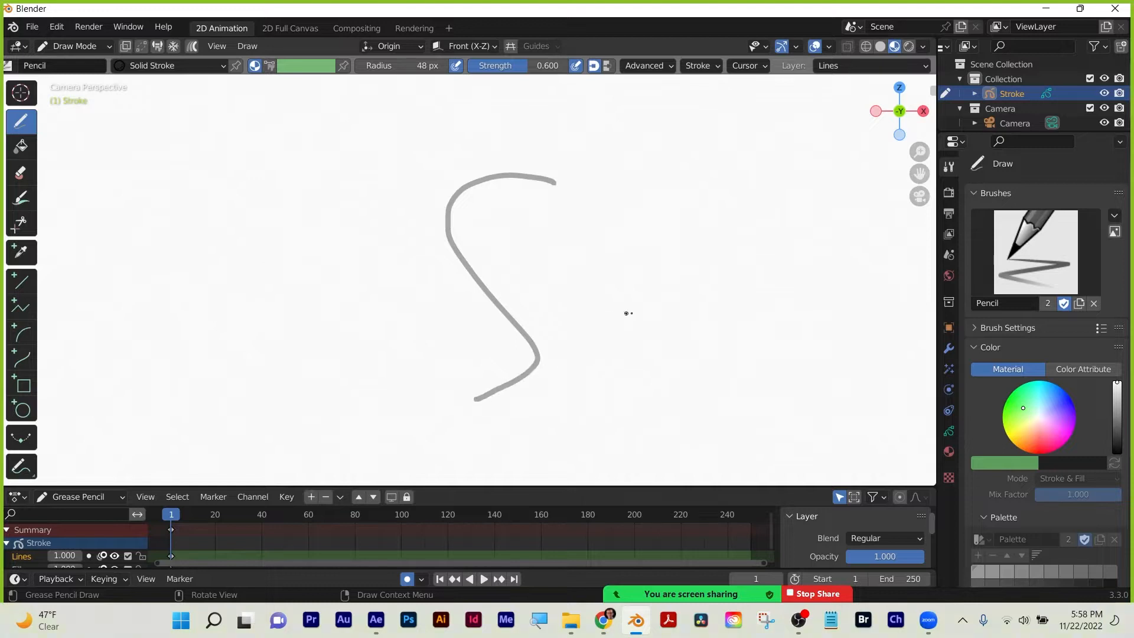
Set the pencil radius to 108 px and draw a second S-shaped stroke to the right of the first.
key("f")
left_click(688, 314)
mouse_move(696, 204)
left_mouse_down()
mouse_move(615, 236)
mouse_move(634, 388)
left_mouse_up()
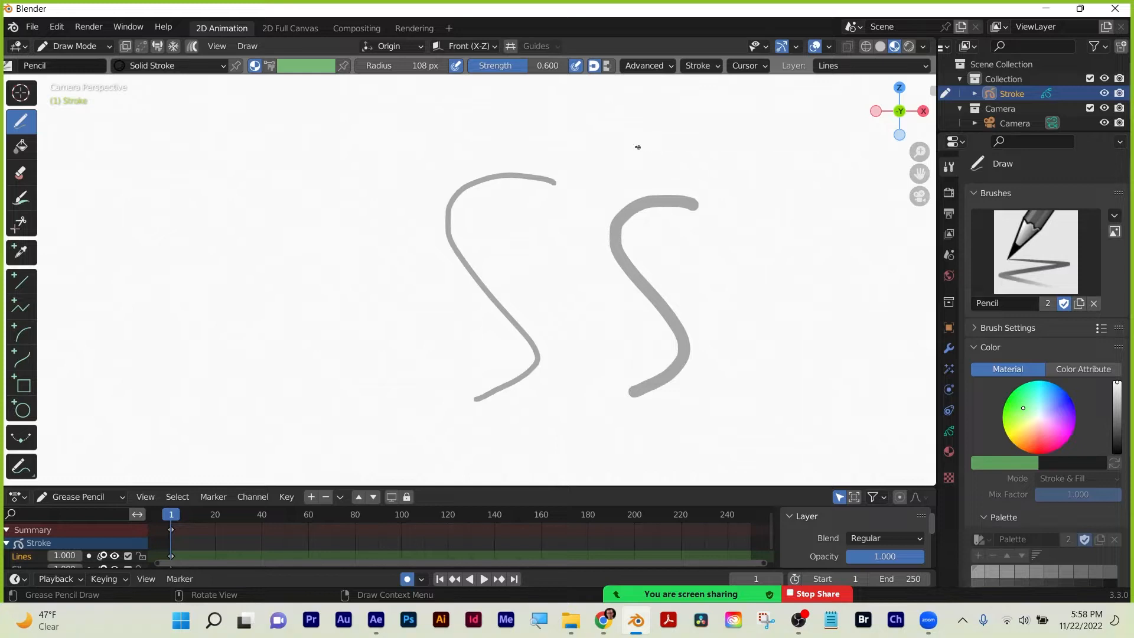
Increase the pencil radius to 173 px and draw a large S-shaped stroke to the left of the others.
key("f")
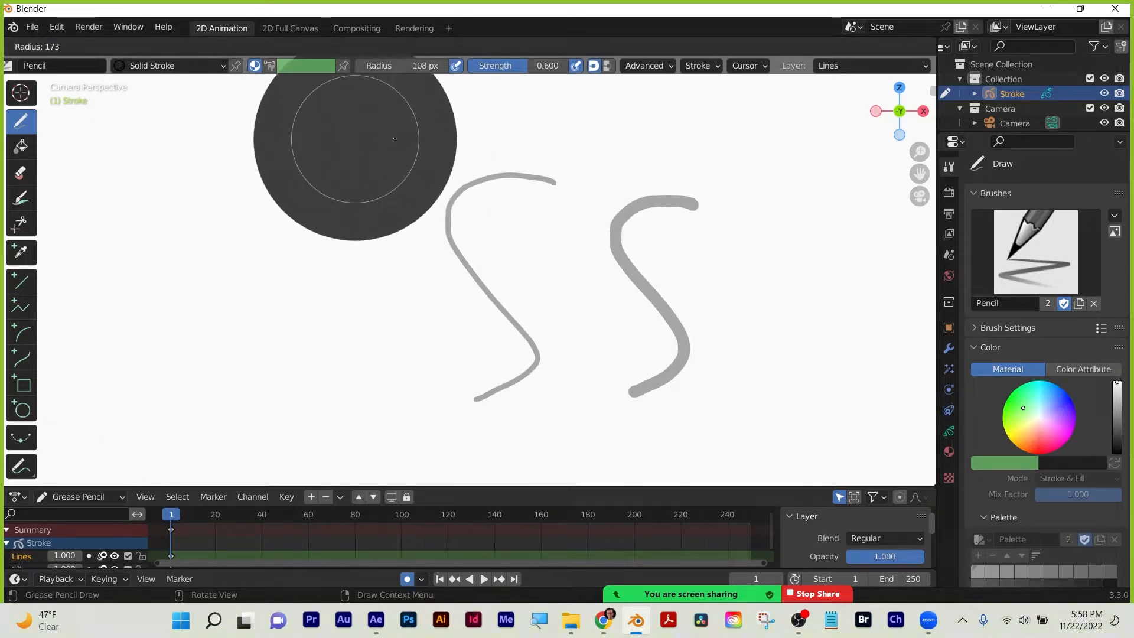
left_click(431, 141)
mouse_move(432, 141)
left_mouse_down()
mouse_move(417, 417)
mouse_move(426, 481)
left_mouse_up()
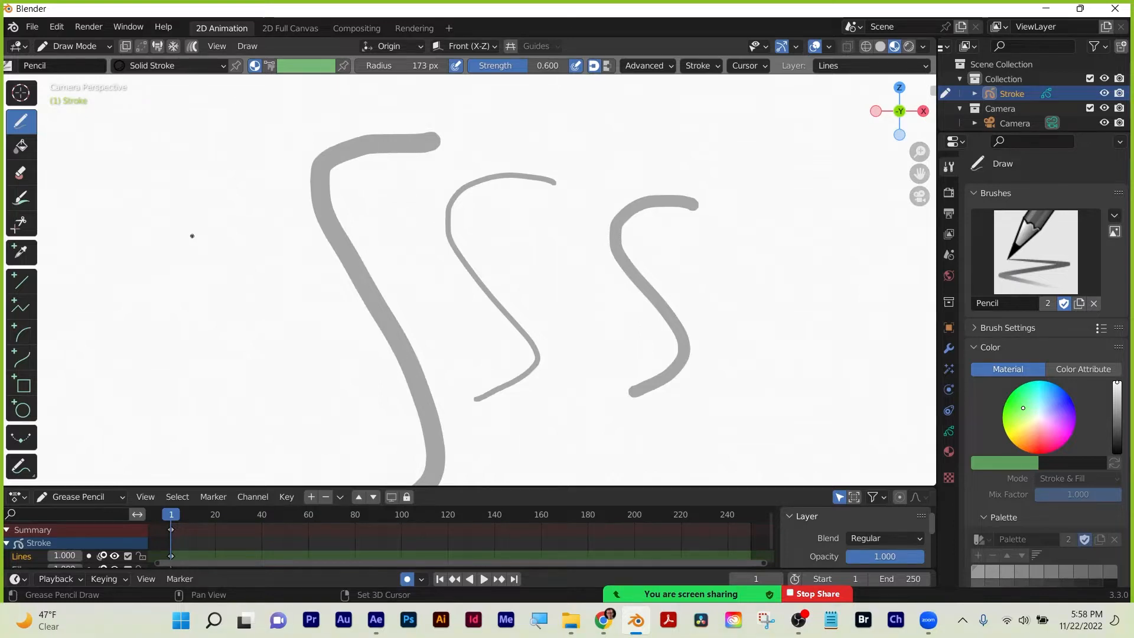
Raise the pencil strength to 1.000, draw a thick S-shaped stroke between the existing ones, and show the sidebar.
key("shift+f")
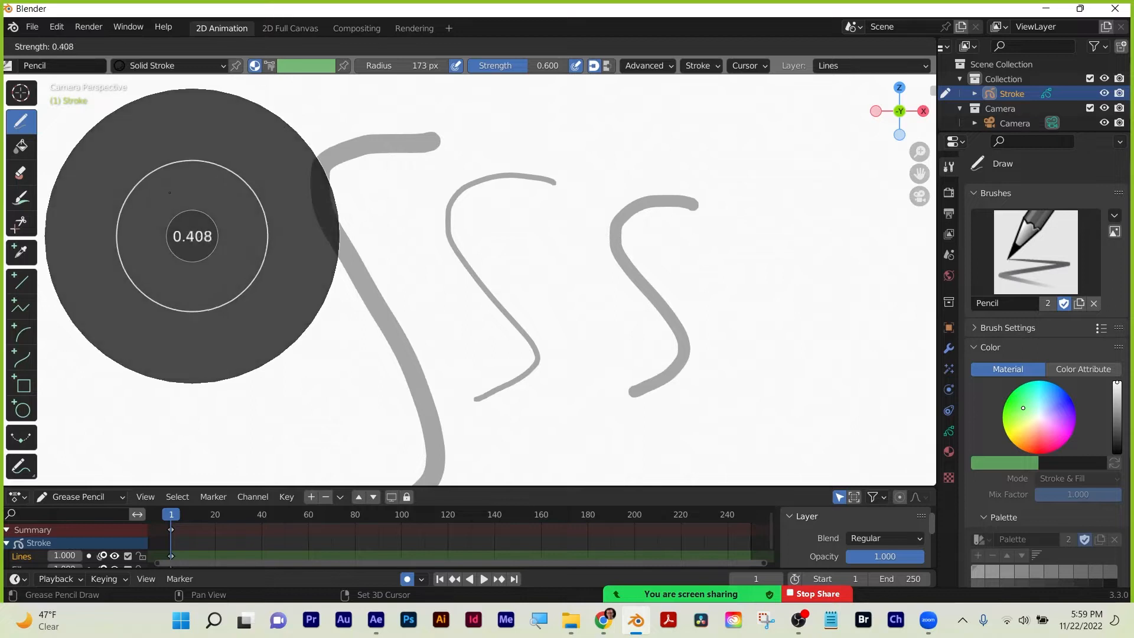
left_click(245, 238)
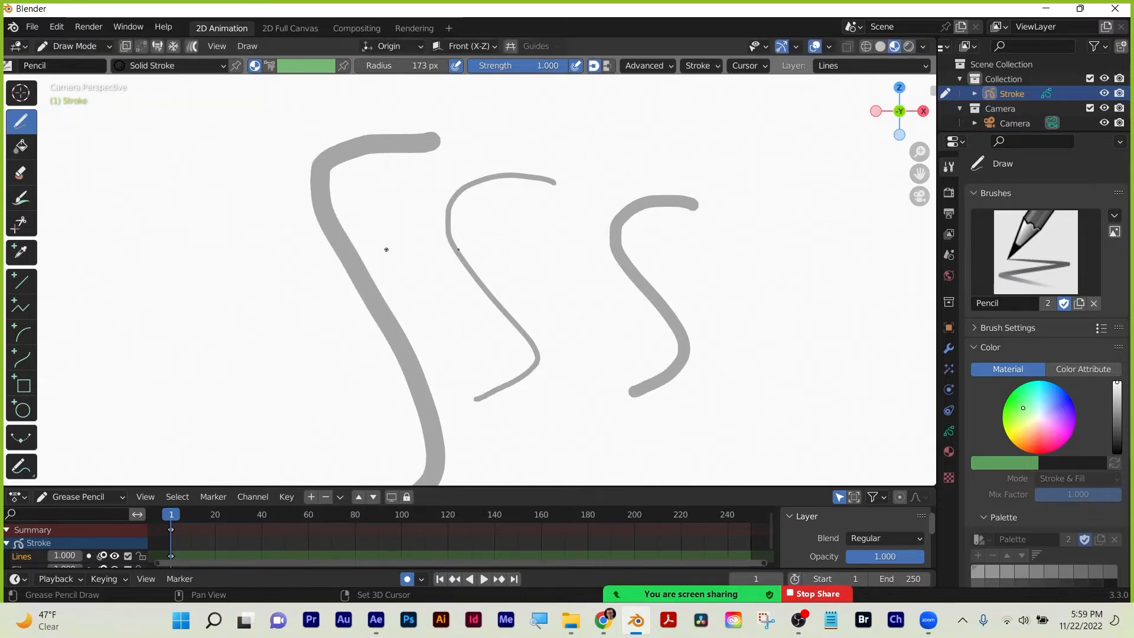
key("n")
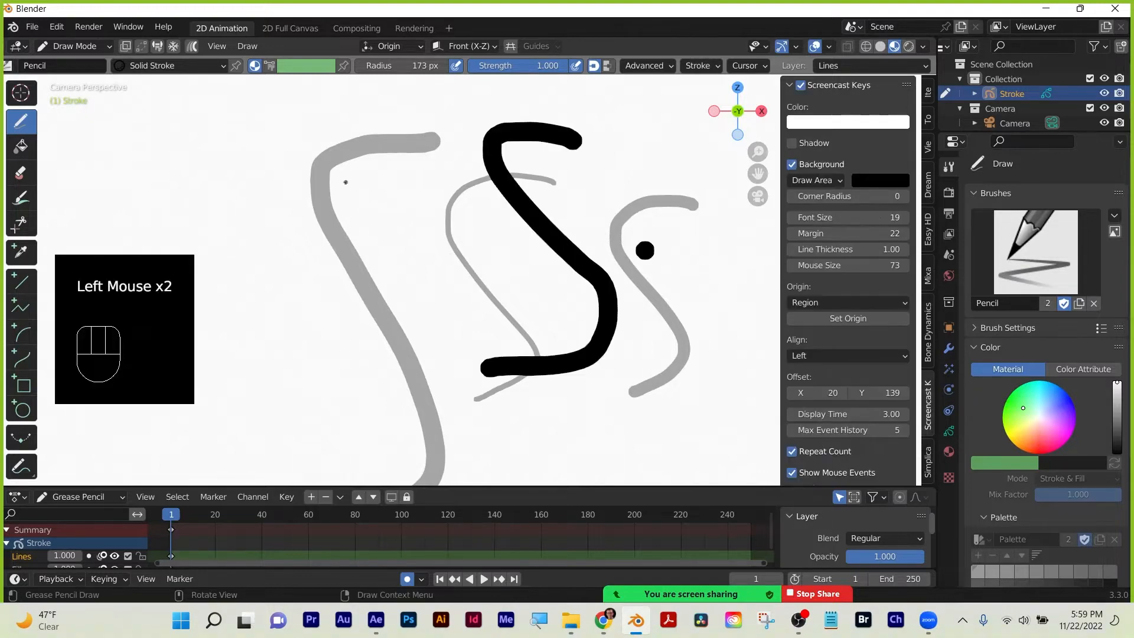
Reduce the pencil radius to 34 px and draw a thin S-shaped stroke left of the large gray one.
key("f")
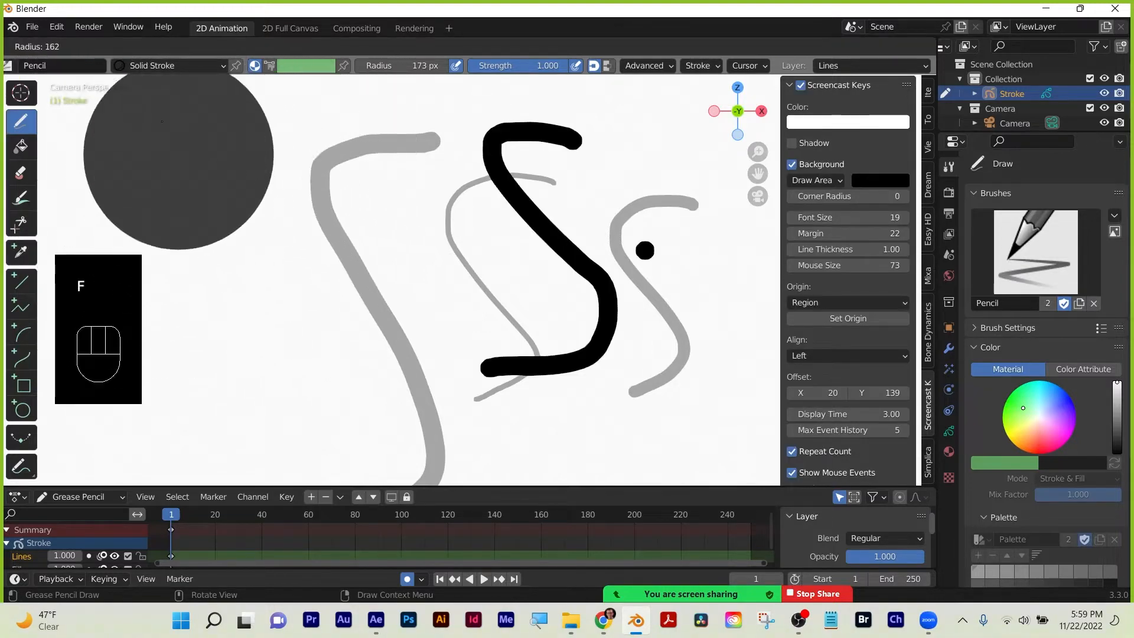
left_click(198, 154)
mouse_move(248, 136)
left_mouse_down()
mouse_move(197, 172)
mouse_move(272, 322)
left_mouse_up()
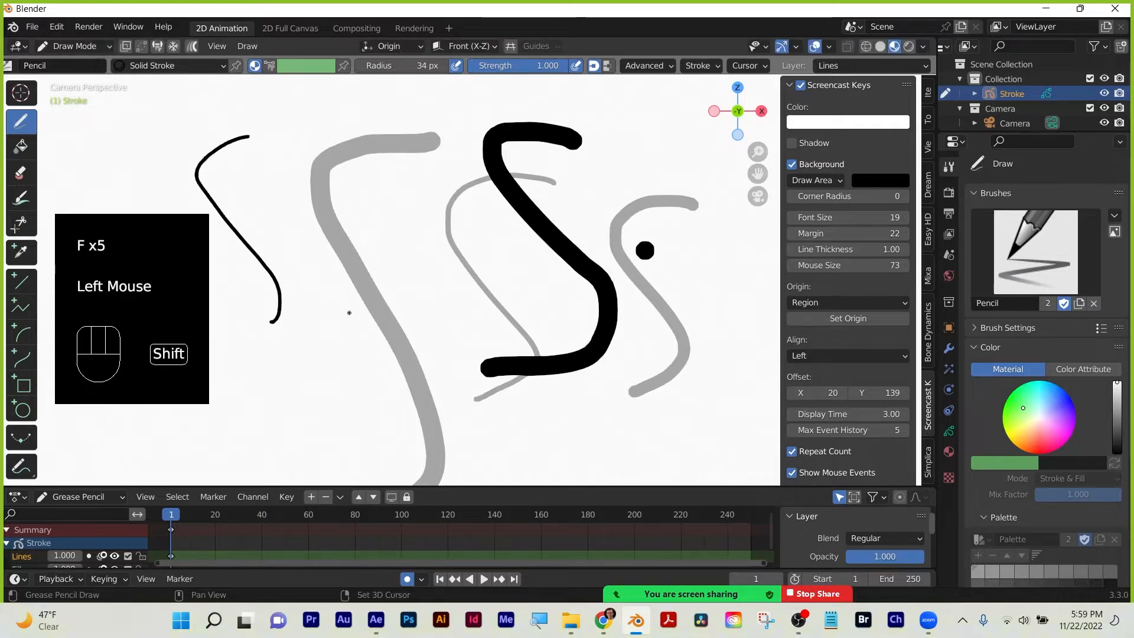
Lower the pencil strength to 0.370 and draw a faint winding stroke below the thin S curve.
key("shift+f")
left_click(252, 291)
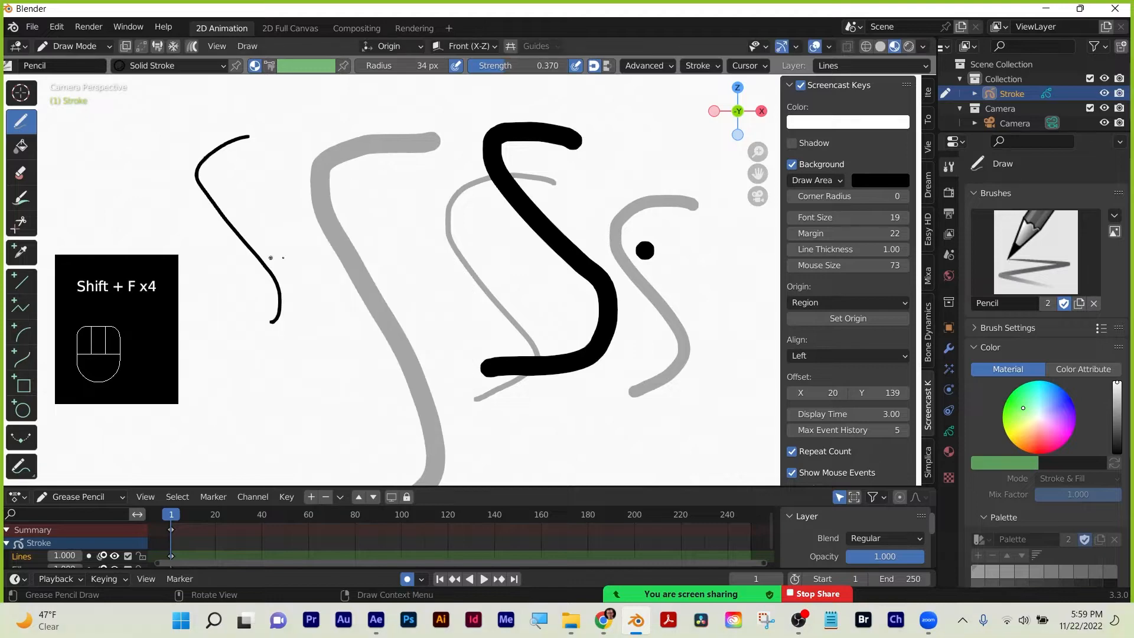
mouse_move(341, 255)
left_mouse_down()
mouse_move(212, 434)
mouse_move(284, 410)
mouse_move(351, 311)
left_mouse_up()
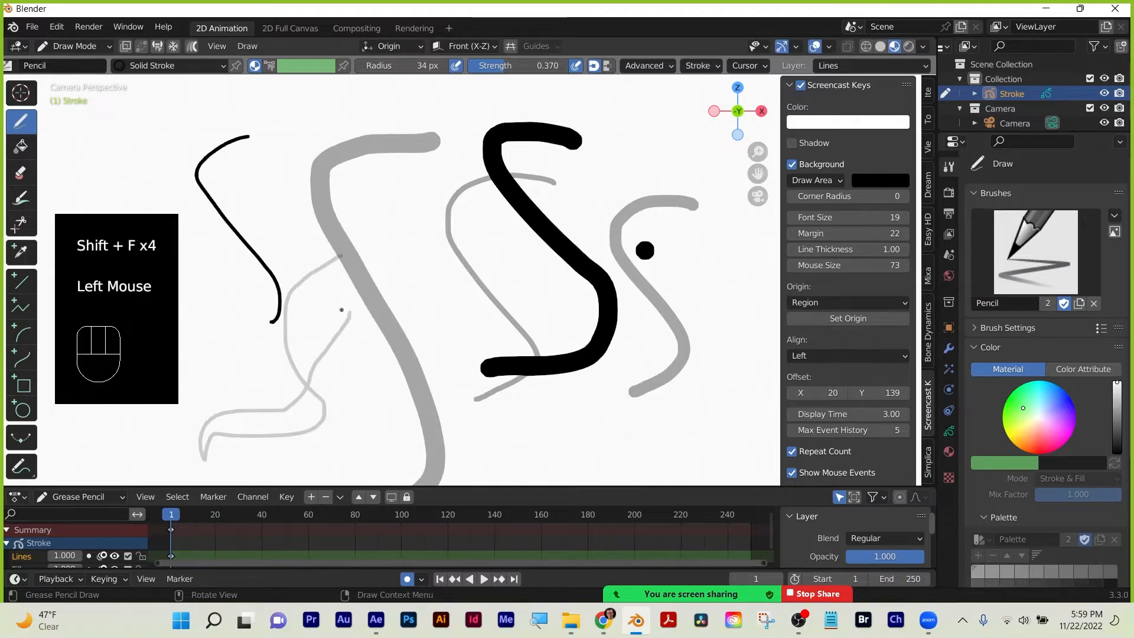
Set the pencil strength back to 1.000 and draw a long looping scribble across the existing strokes.
key("shift+f")
key("shift+f")
key("shift+f")
key("shift+f")
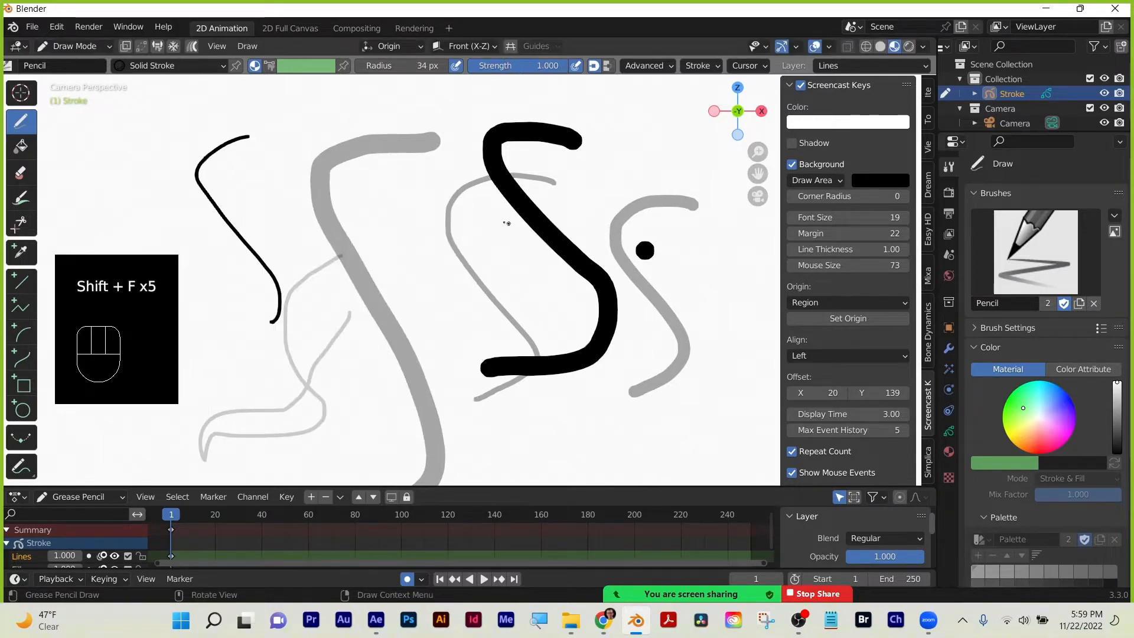
mouse_move(452, 362)
left_mouse_down()
mouse_move(265, 349)
mouse_move(739, 281)
mouse_move(327, 464)
mouse_move(375, 308)
left_mouse_up()
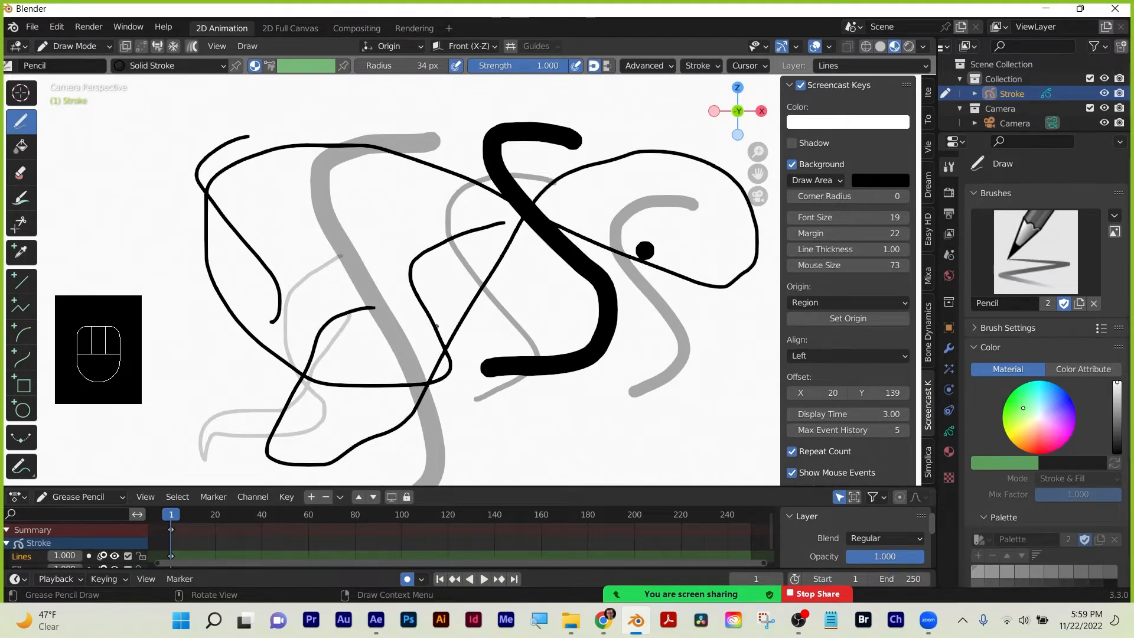
Replace the scribbled stroke object with a new Grease Pencil Stroke object and select it.
left_click(194, 45)
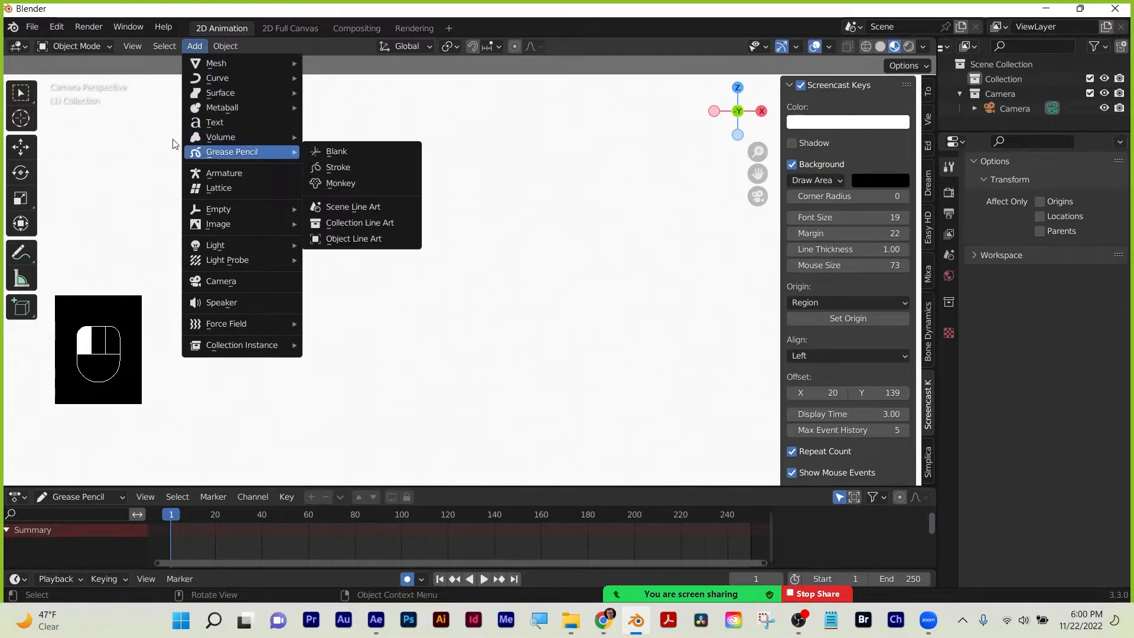
mouse_move(208, 153)
left_click(343, 168)
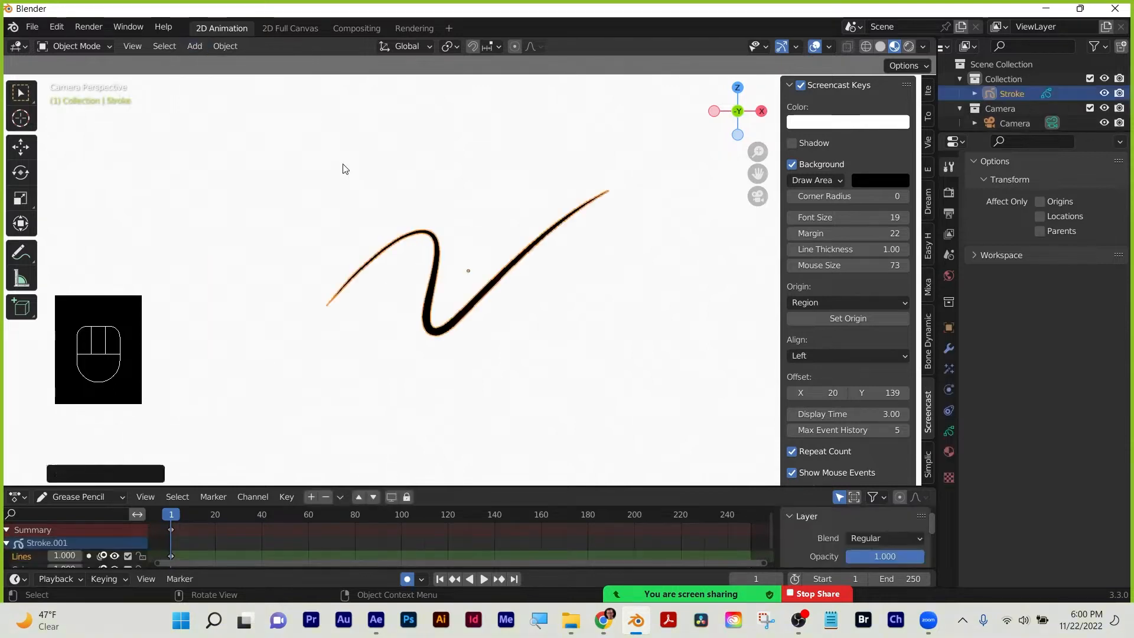
left_click(402, 173)
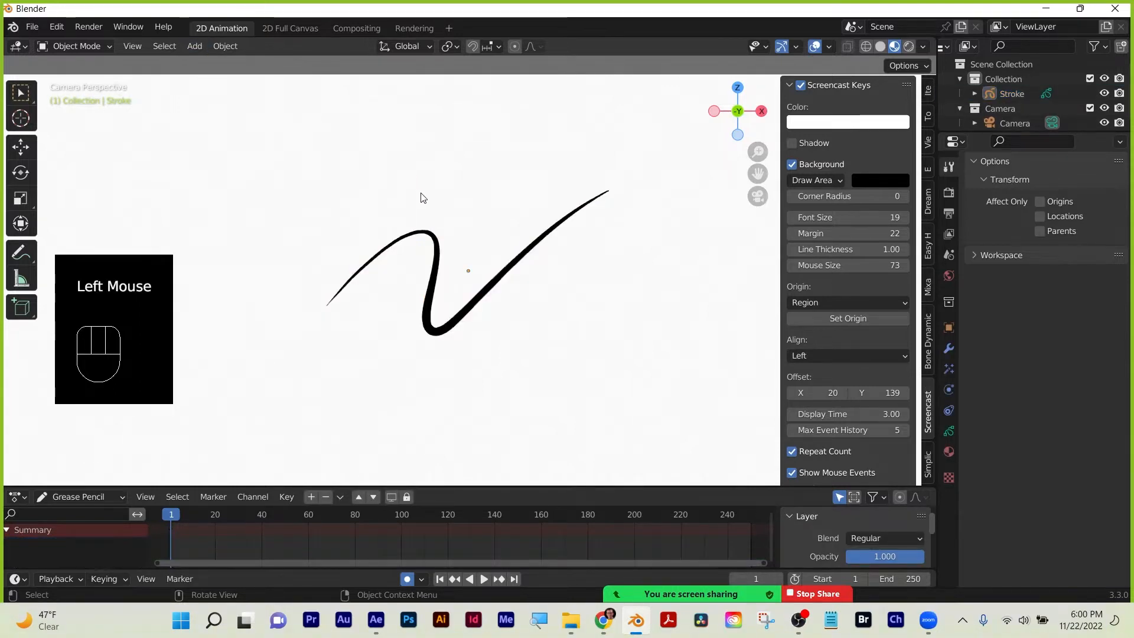
left_click(499, 291)
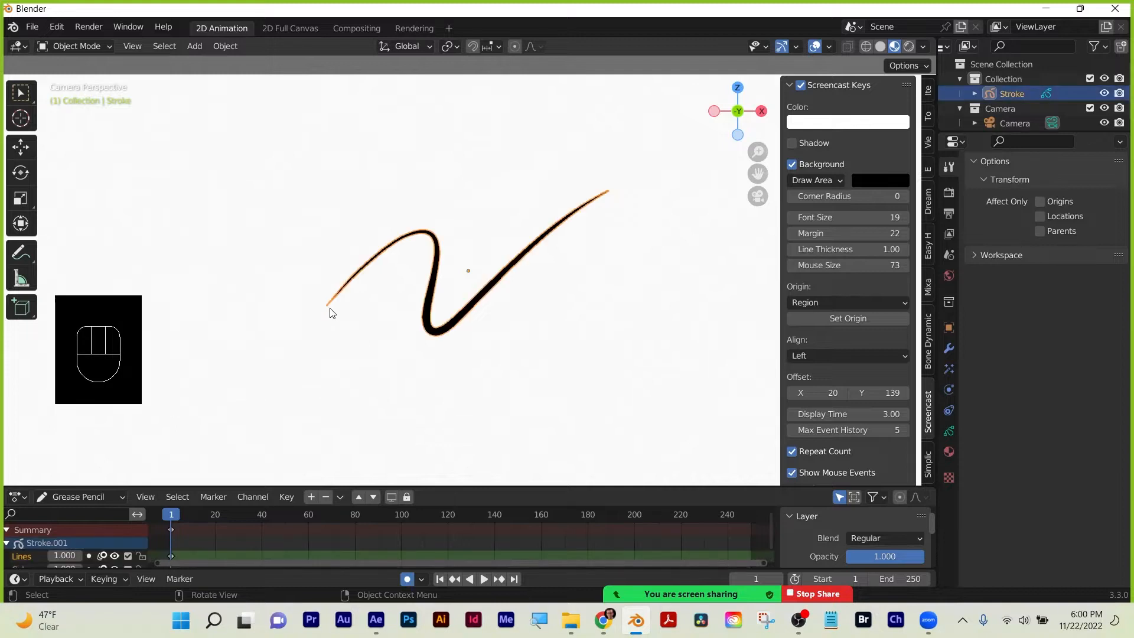
Delete all points of the default stroke in Edit Mode, leaving the Grease Pencil object empty.
key("Tab")
left_click(328, 305)
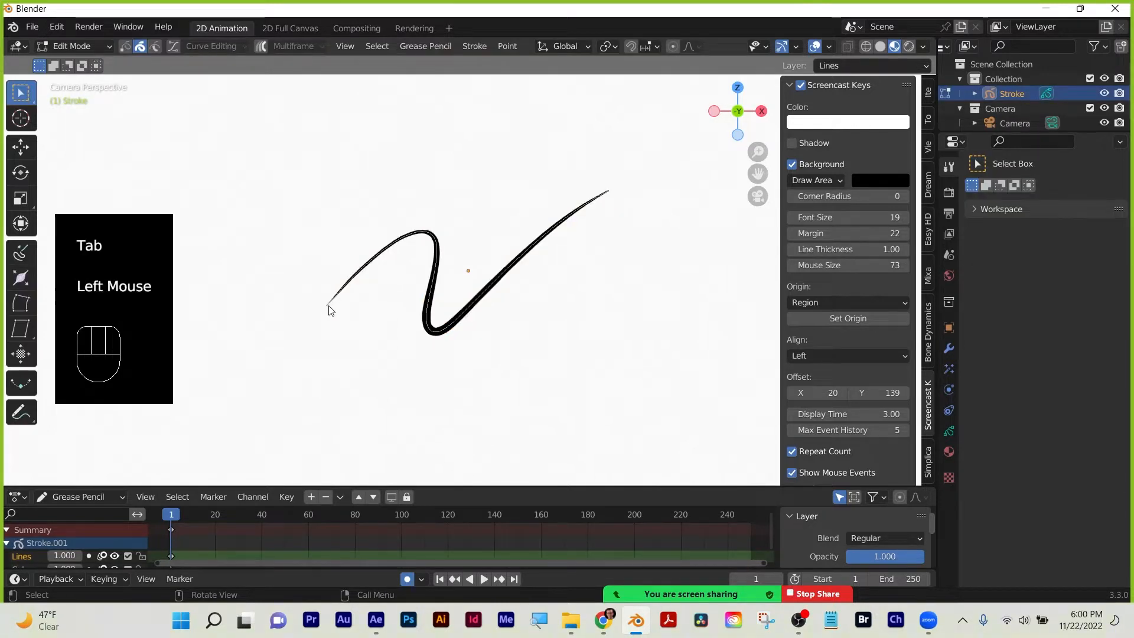
key("x")
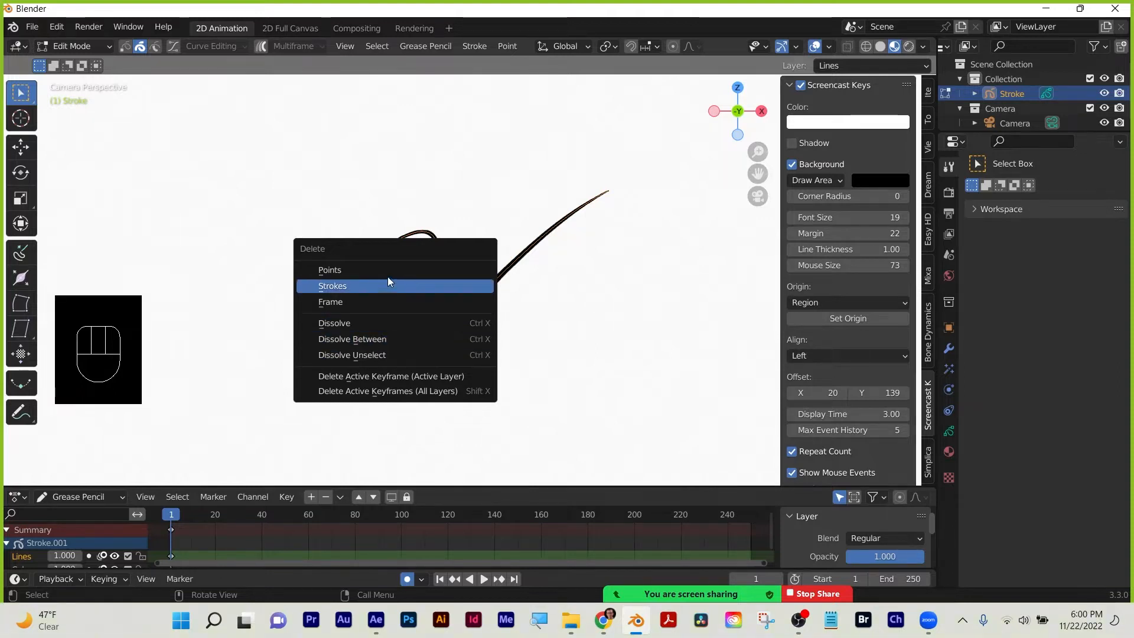
left_click(386, 268)
left_click_drag(428, 248, 364, 254)
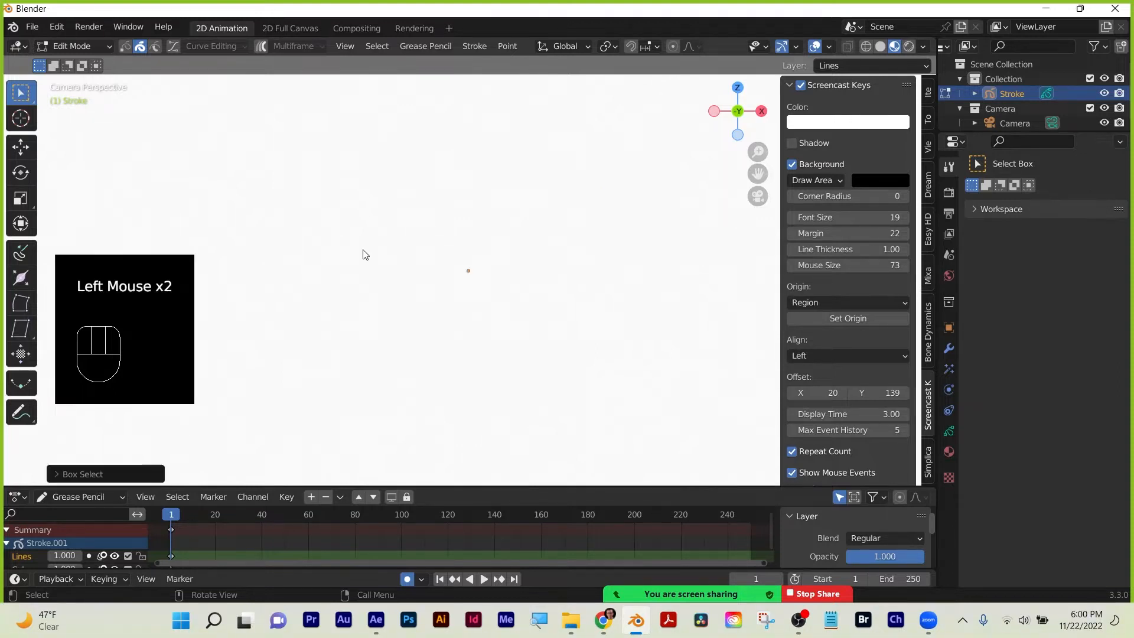
Switch the empty Grease Pencil object to Draw Mode, draw a test S curve, and undo it.
left_click(66, 47)
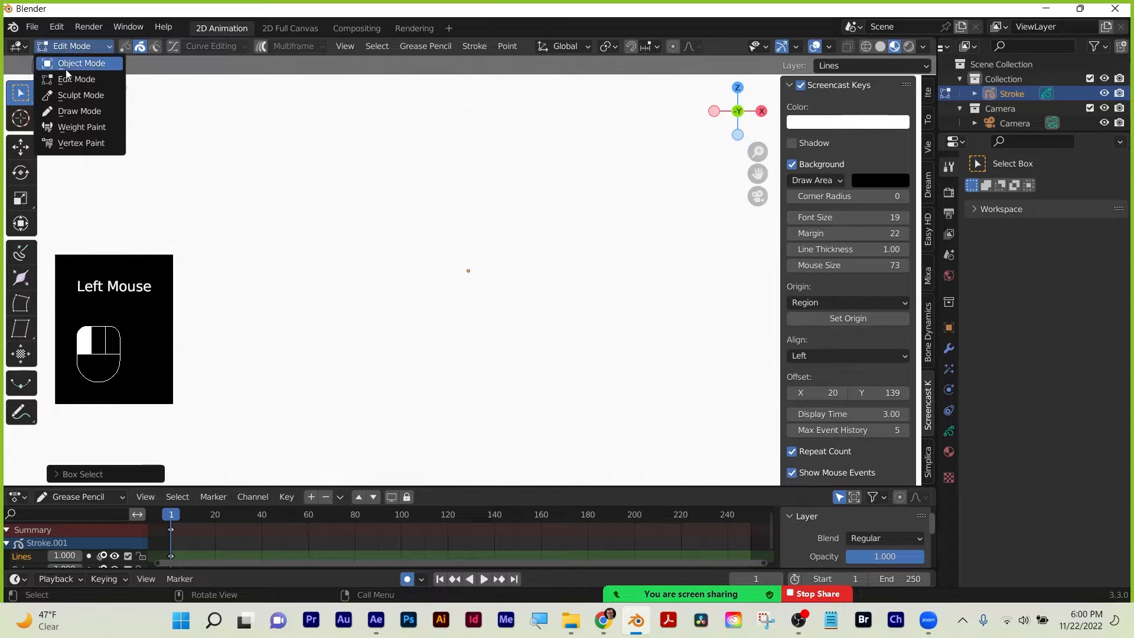
left_click(72, 111)
mouse_move(314, 157)
left_mouse_down()
mouse_move(248, 189)
mouse_move(295, 374)
left_mouse_up()
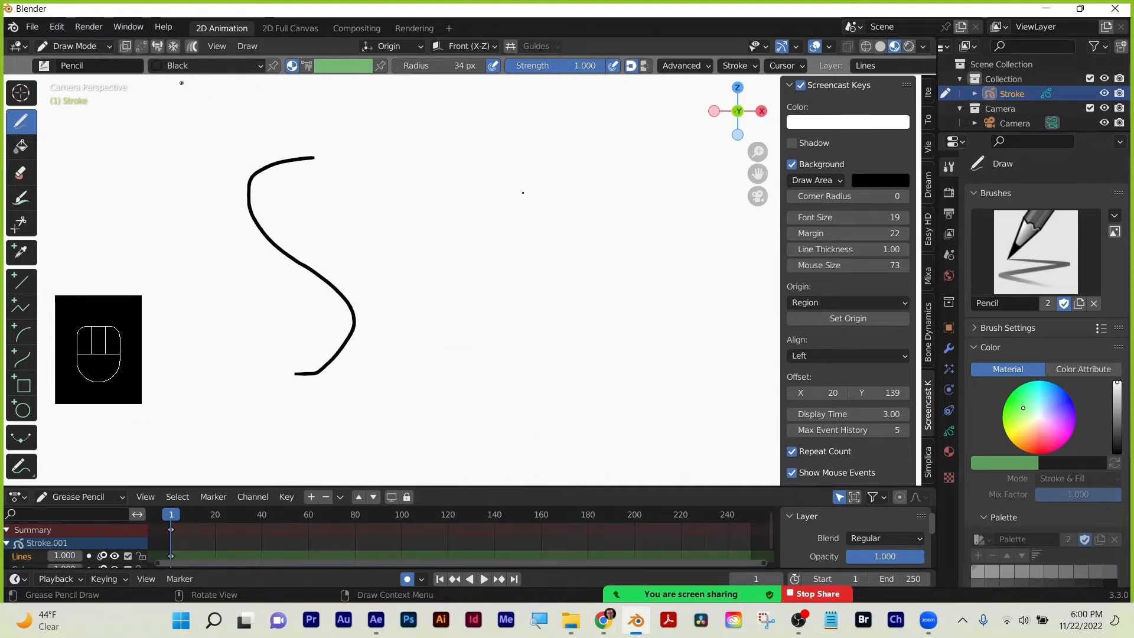
key("ctrl+z")
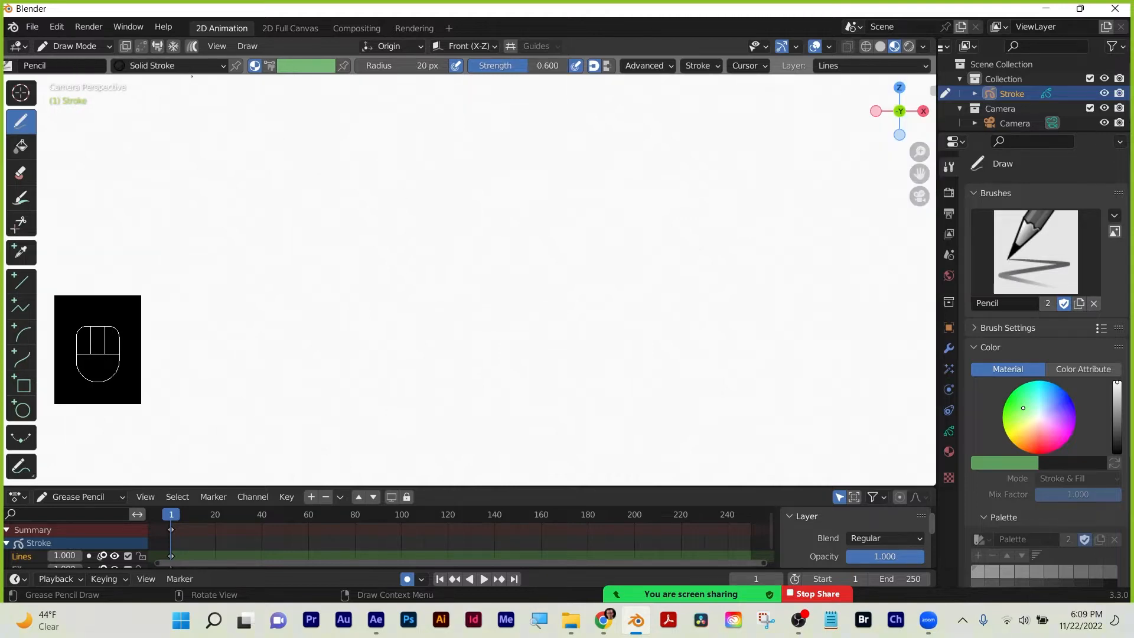
Create a new file from the General template.
left_click(32, 27)
mouse_move(60, 72)
mouse_move(57, 44)
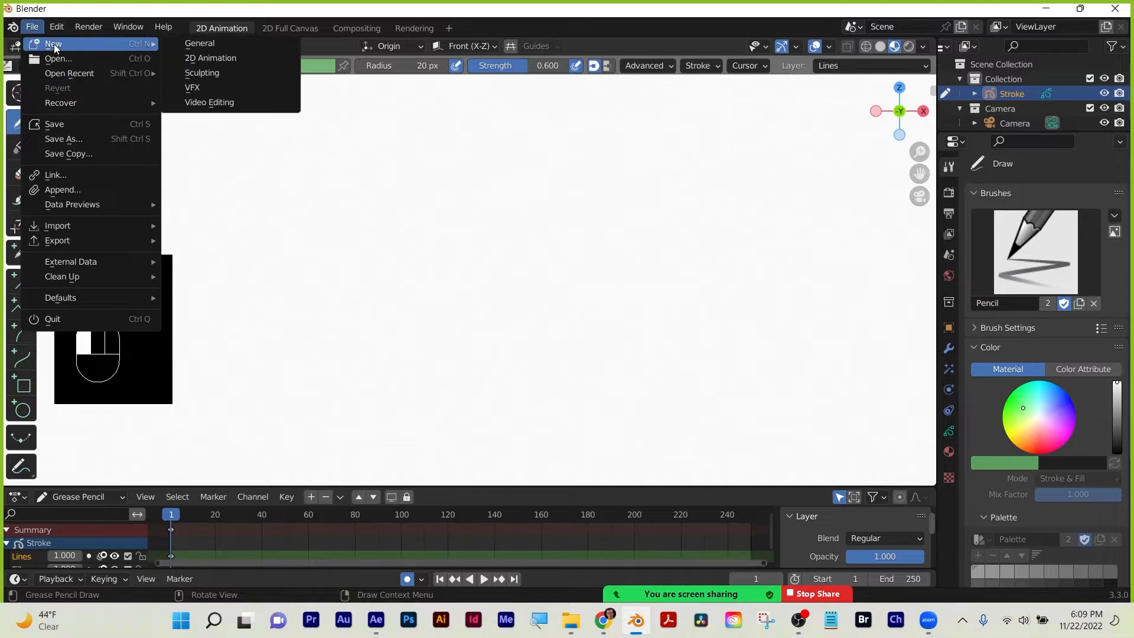
left_click(207, 46)
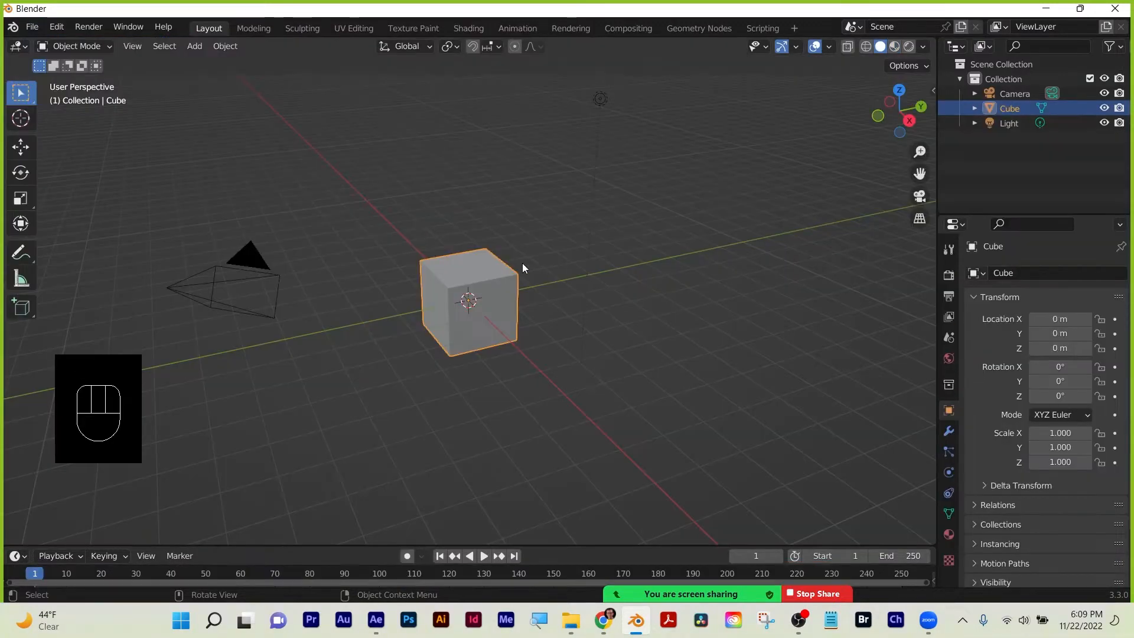
Add a Grease Pencil Stroke object to the scene with the default cube.
scroll(455, 331, "up", 2)
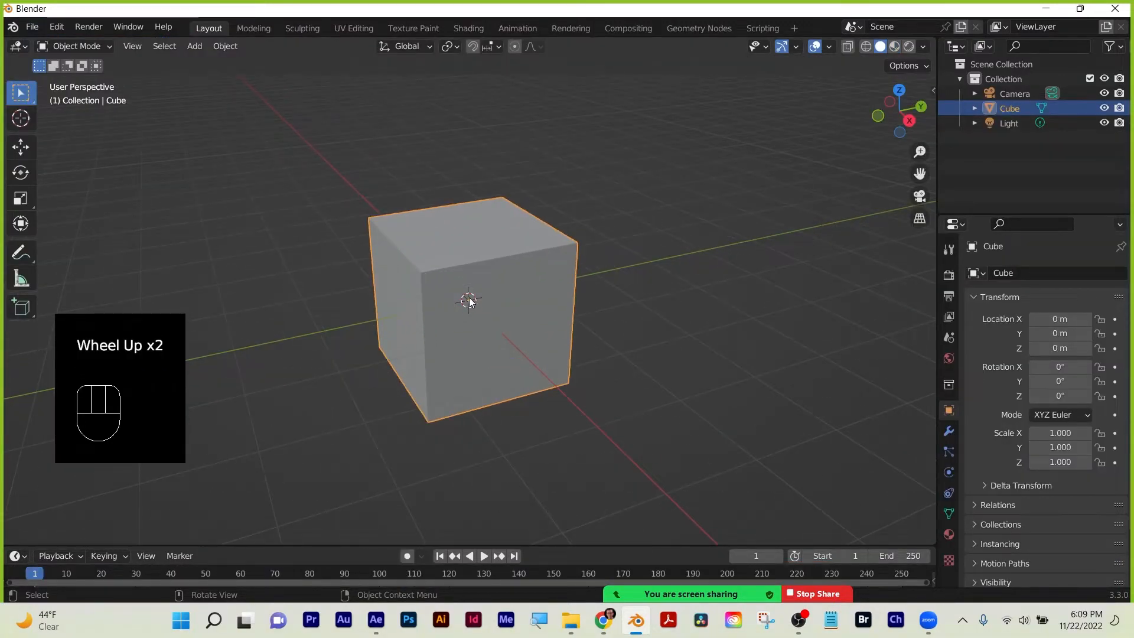
key("shift+a")
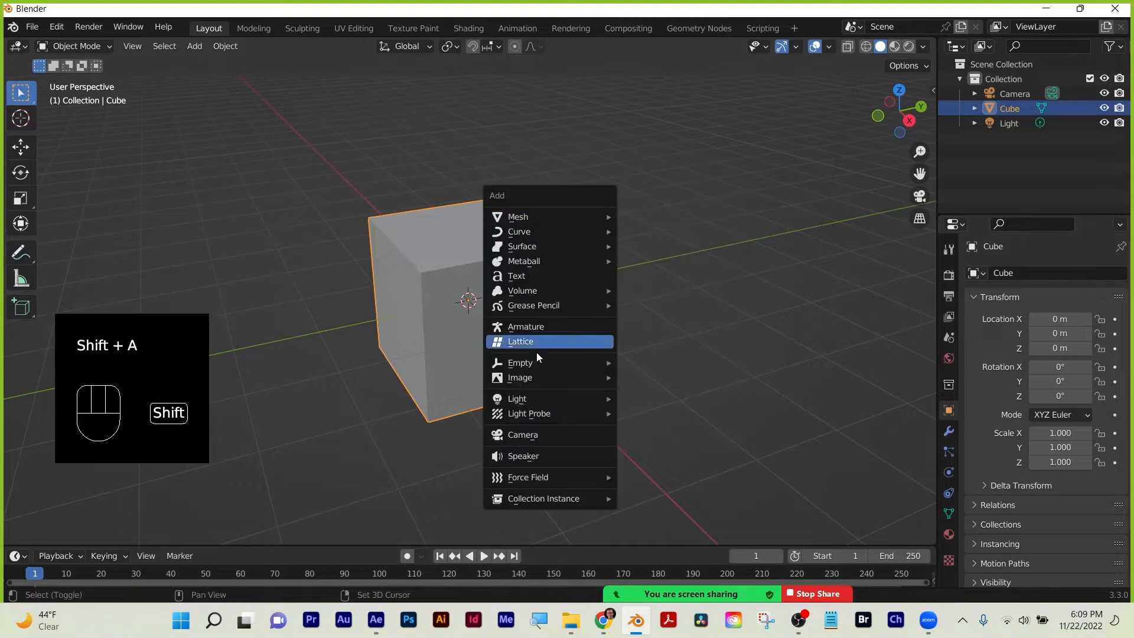
mouse_move(535, 304)
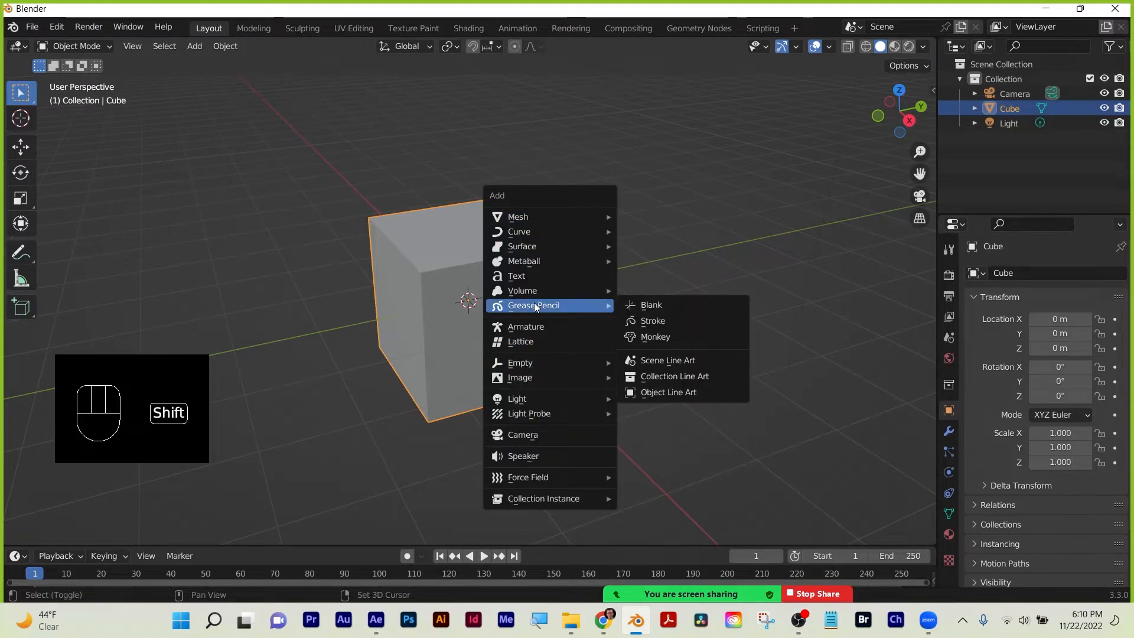
left_click(656, 321)
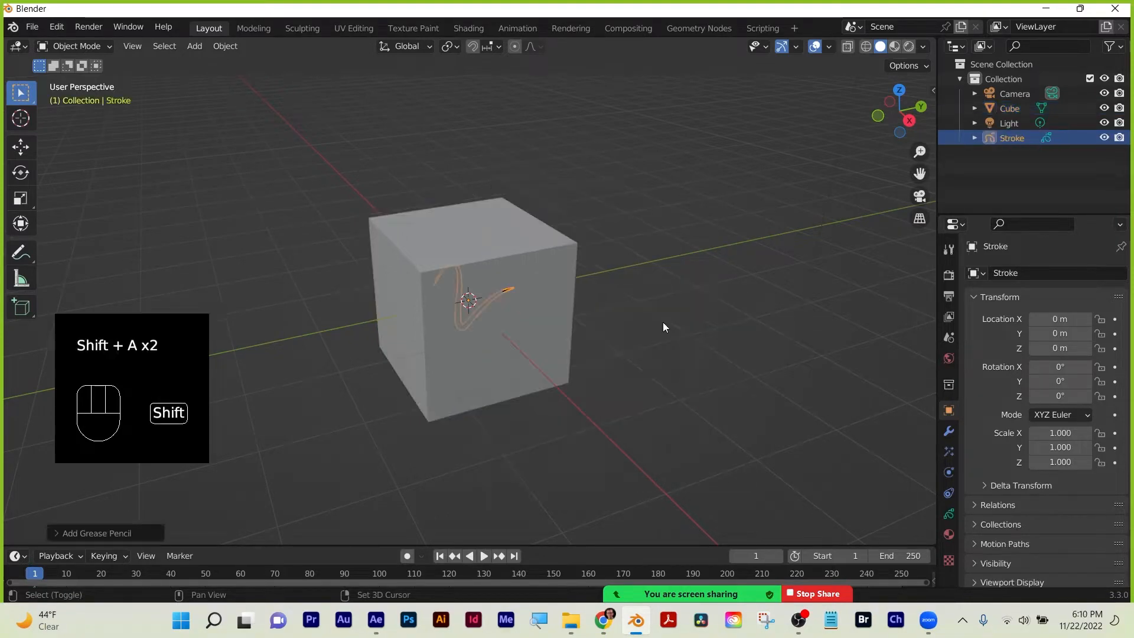
Move the stroke object out of the cube along the X axis to about 3.27 m and enter Edit Mode.
key("g")
key("x")
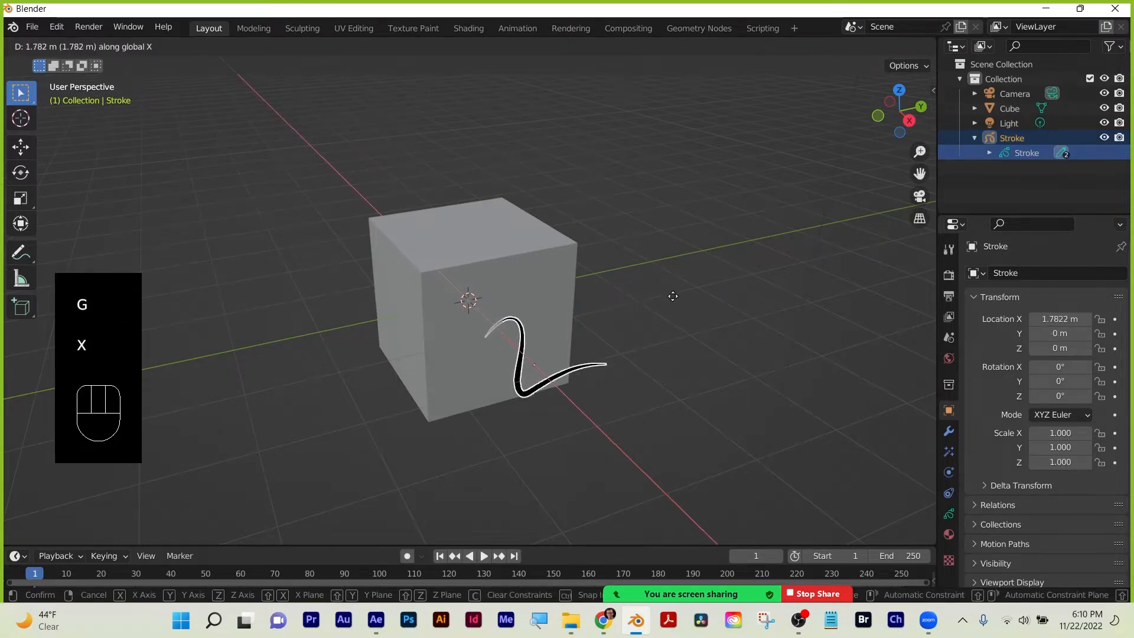
left_click(753, 343)
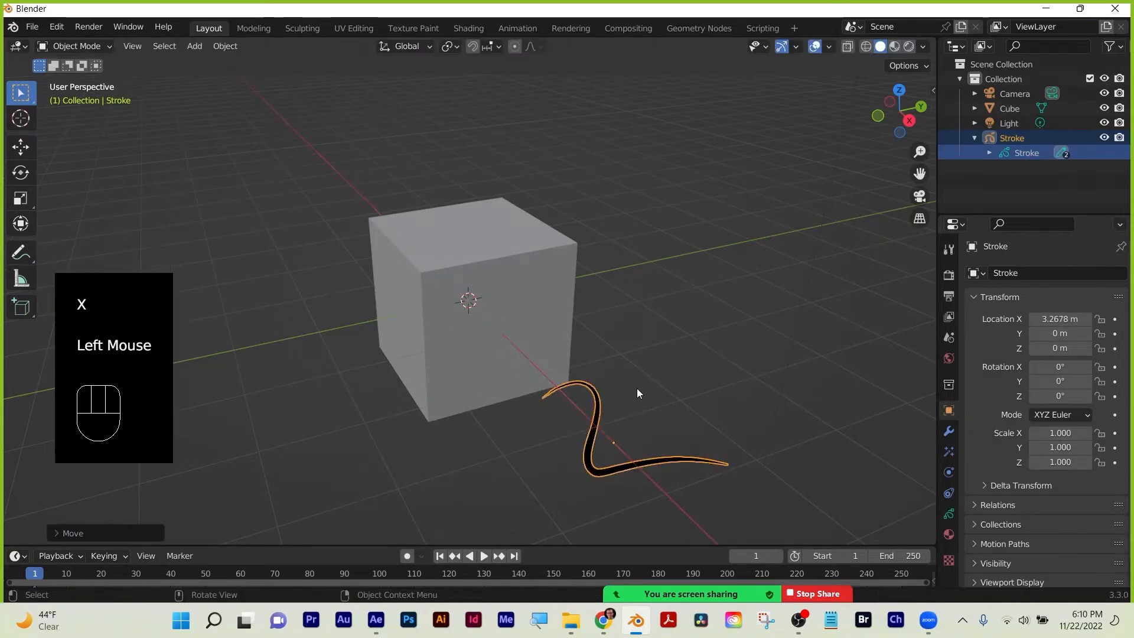
key("Tab")
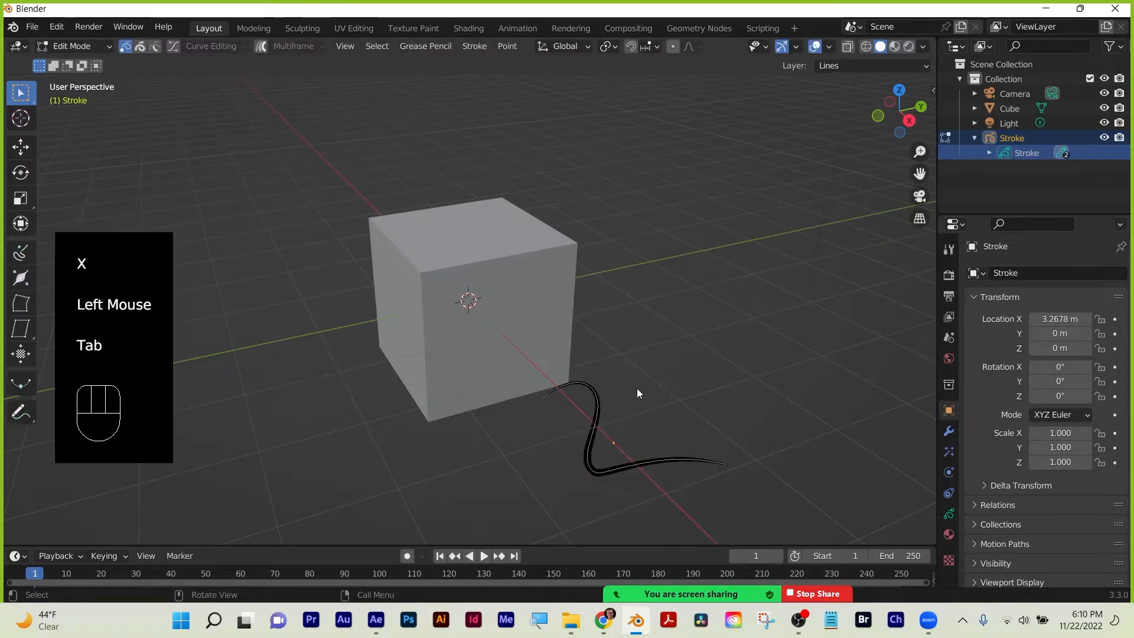
Select all points of the S-shaped stroke in Edit Mode and delete them.
left_click(594, 401)
key("a")
key("BackSpace")
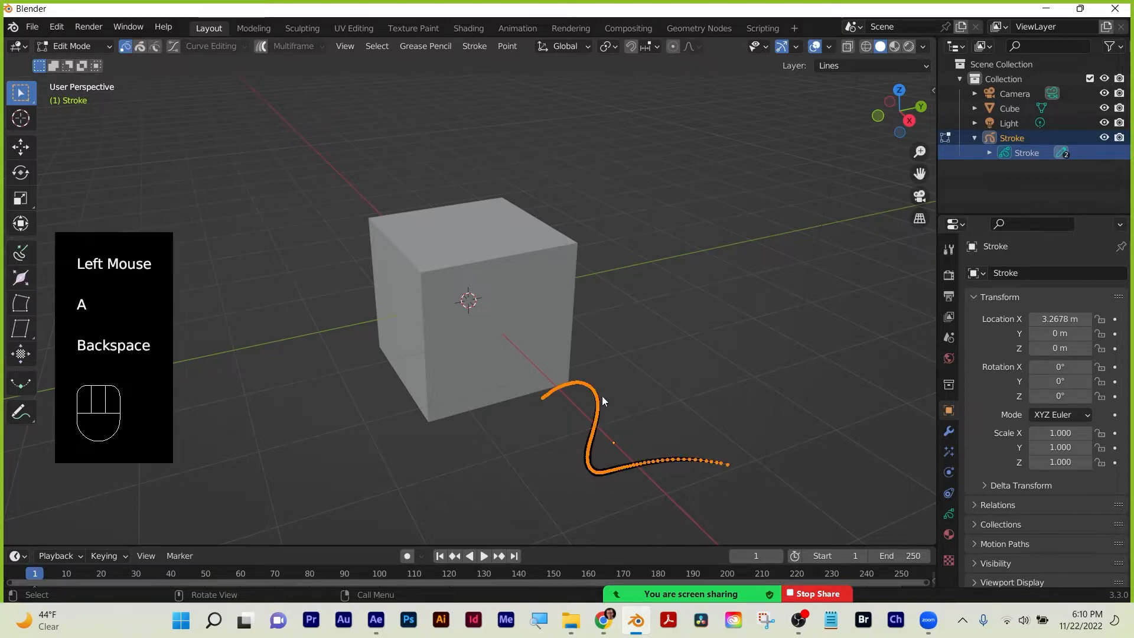
key("x")
left_click(601, 394)
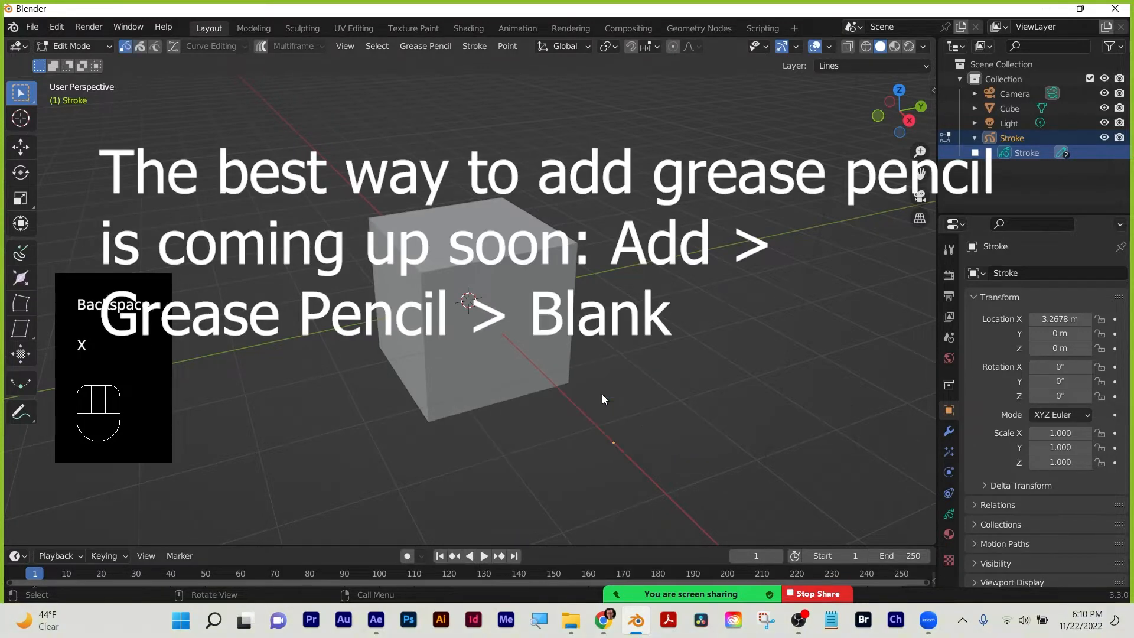
Switch the emptied stroke object to Draw Mode and set the Pencil brush strength to 1.000.
left_click(90, 46)
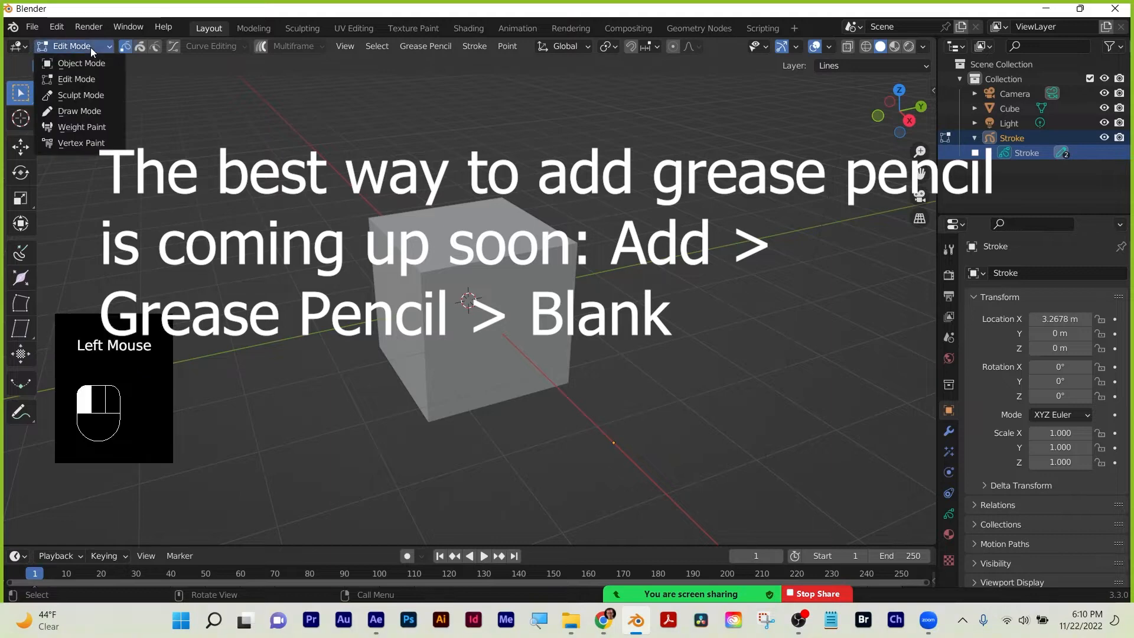
left_click(85, 112)
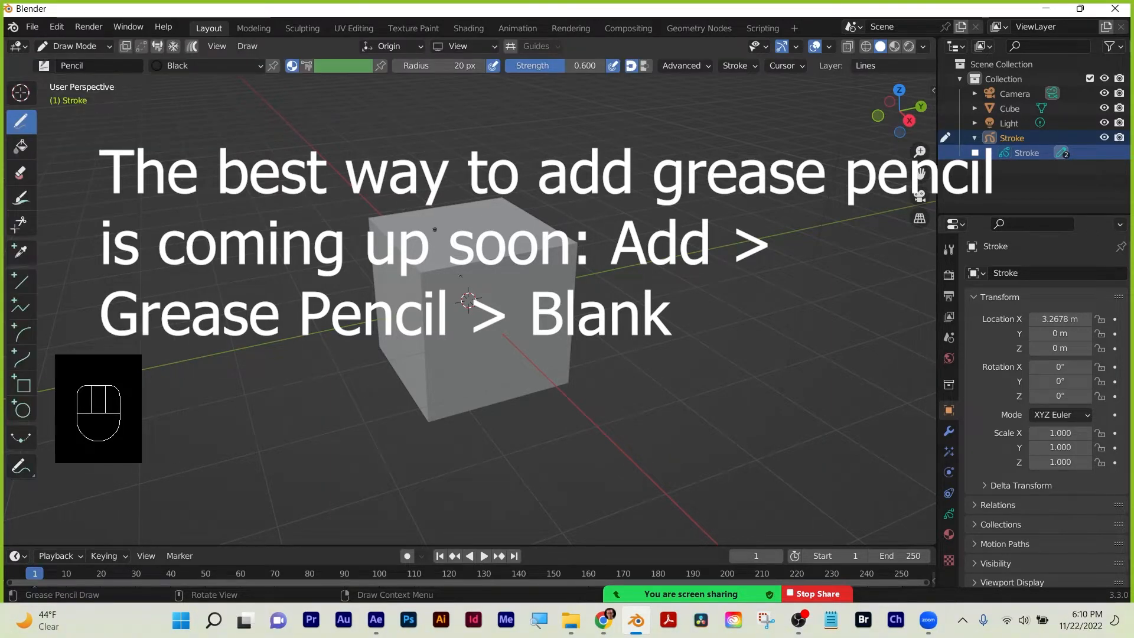
left_click_drag(565, 66, 589, 75)
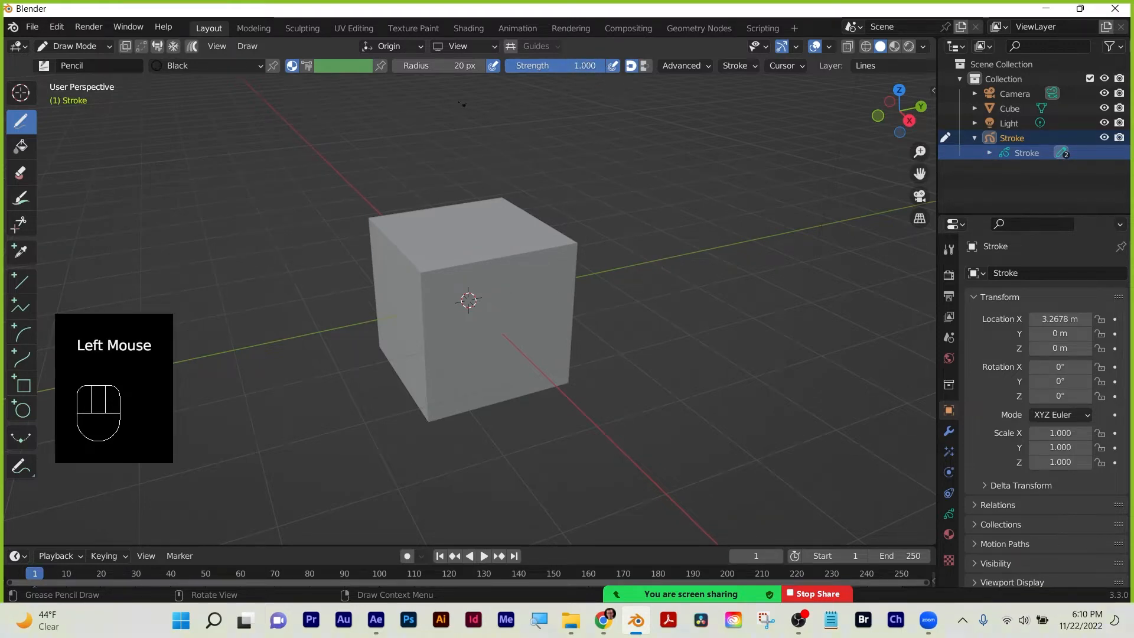
Change the stroke placement from Origin to Surface.
left_click(402, 47)
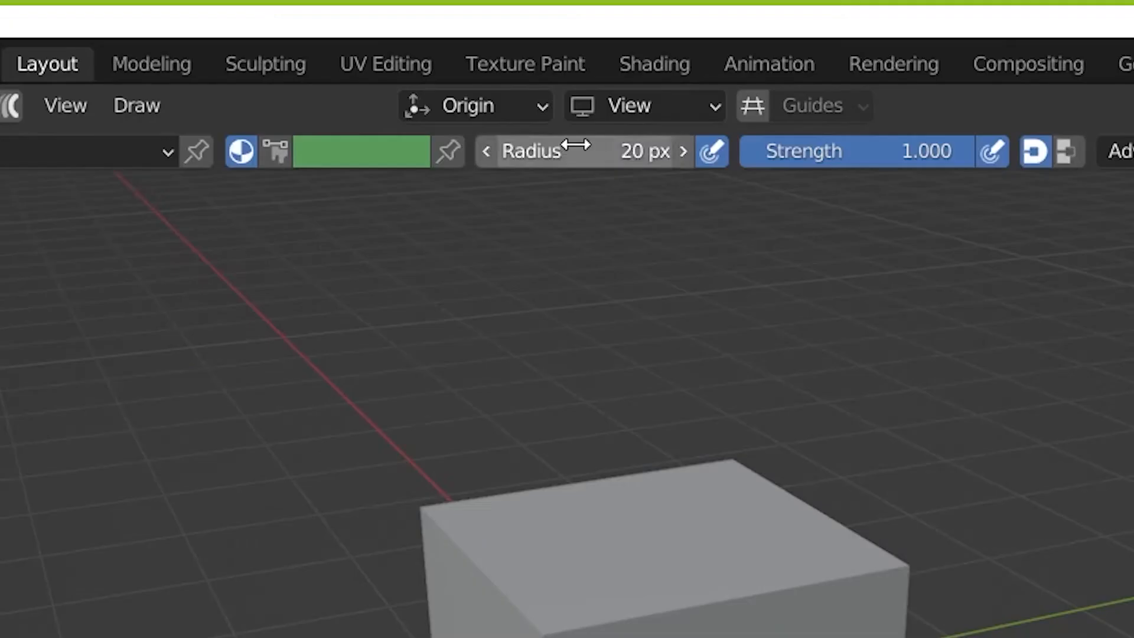
left_click(512, 104)
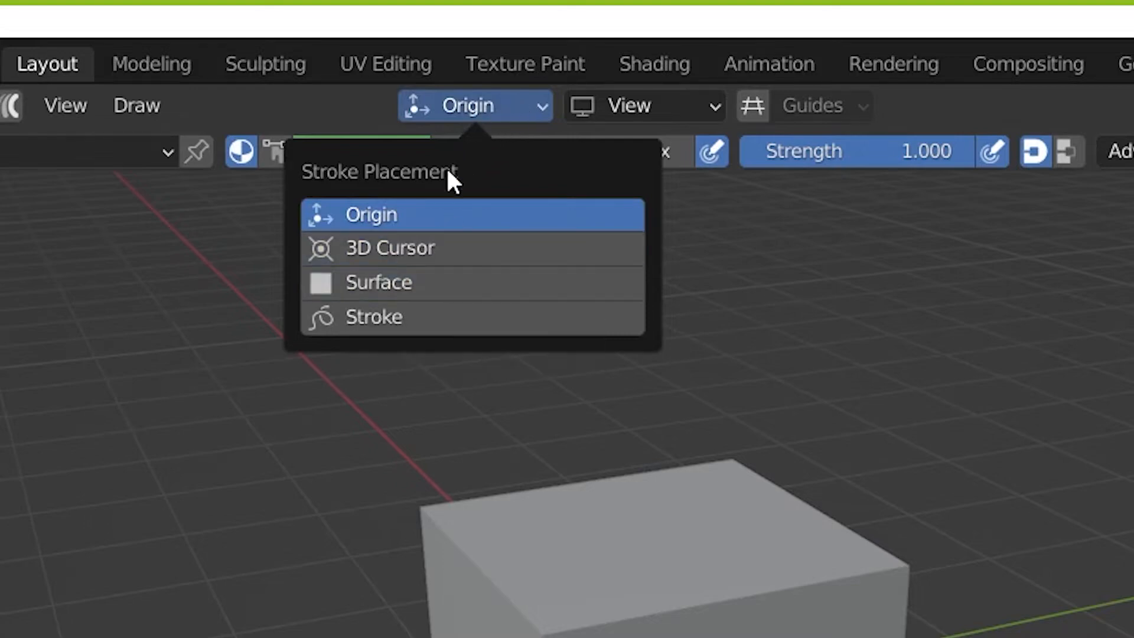
left_click(391, 282)
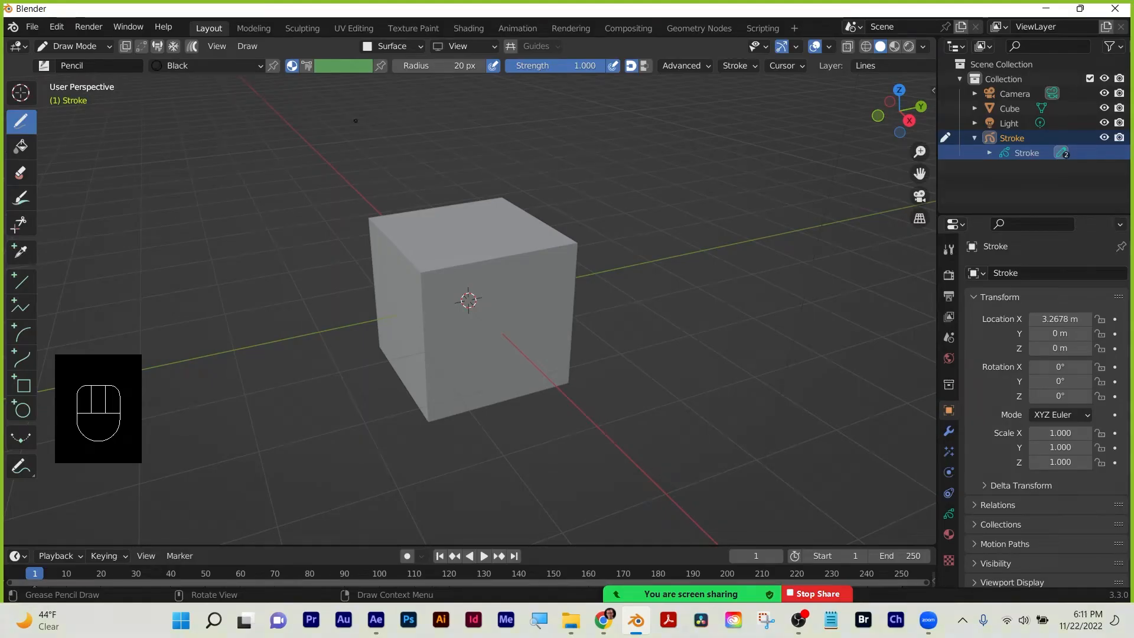
Set the Surface stroke placement offset to 0.001.
left_click(527, 352)
key("grave")
key("grave")
left_click(389, 269)
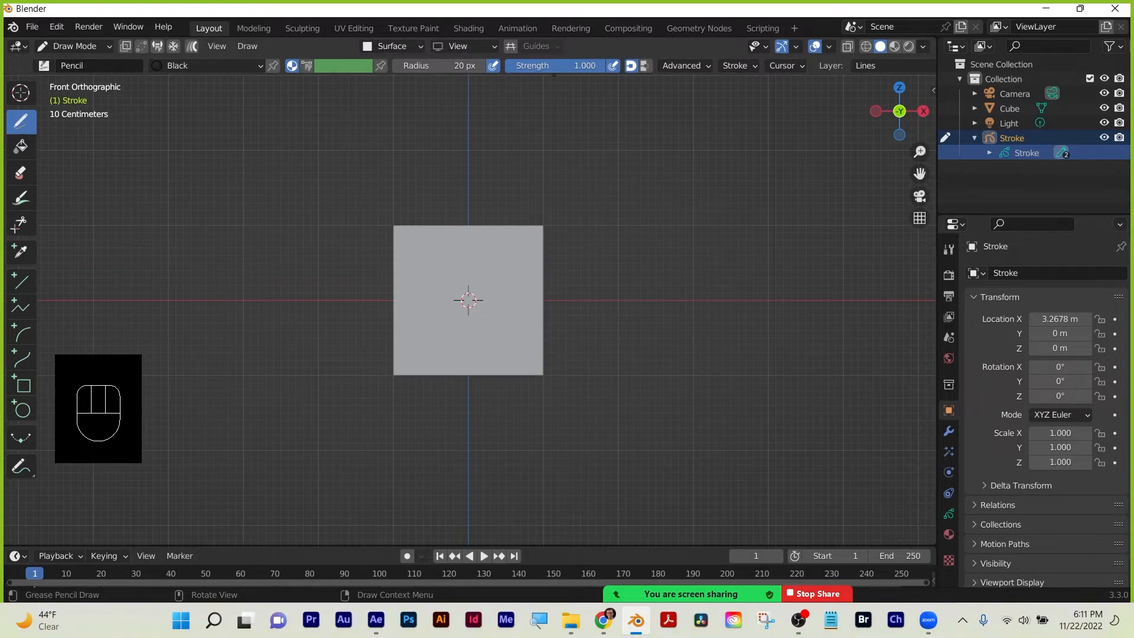
left_click(391, 46)
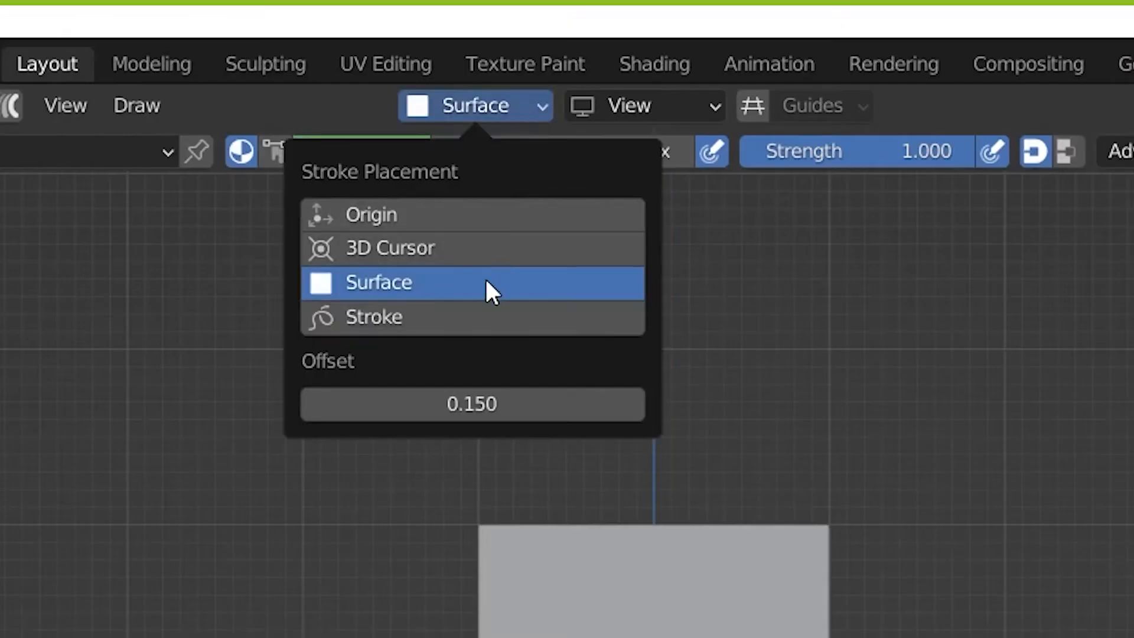
left_click(496, 407)
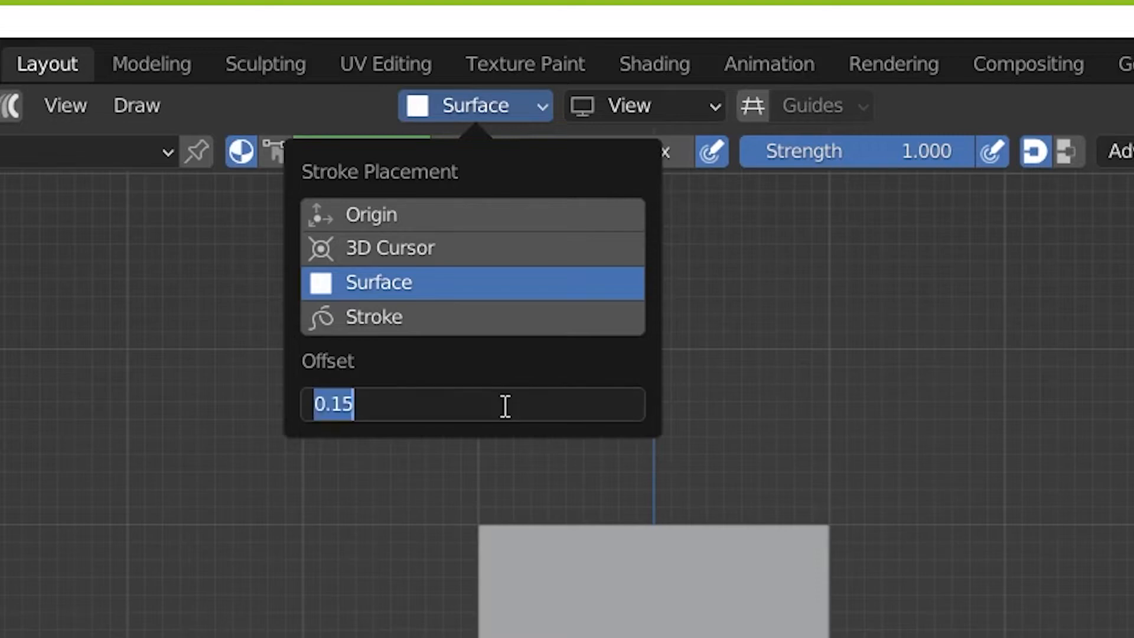
type("0")
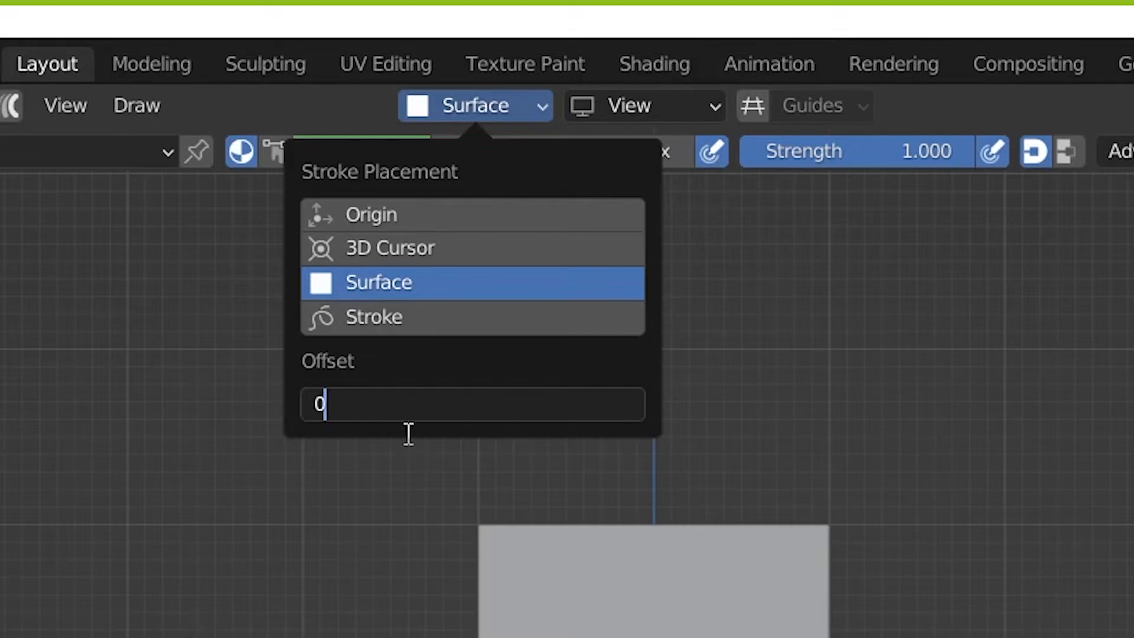
type(".001")
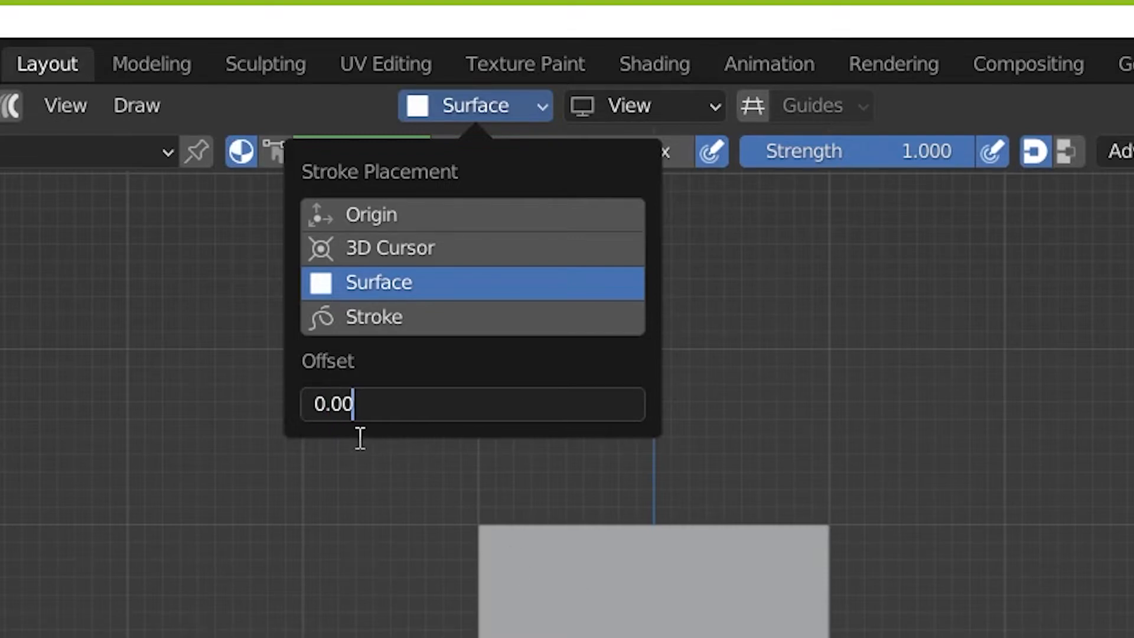
key("Return")
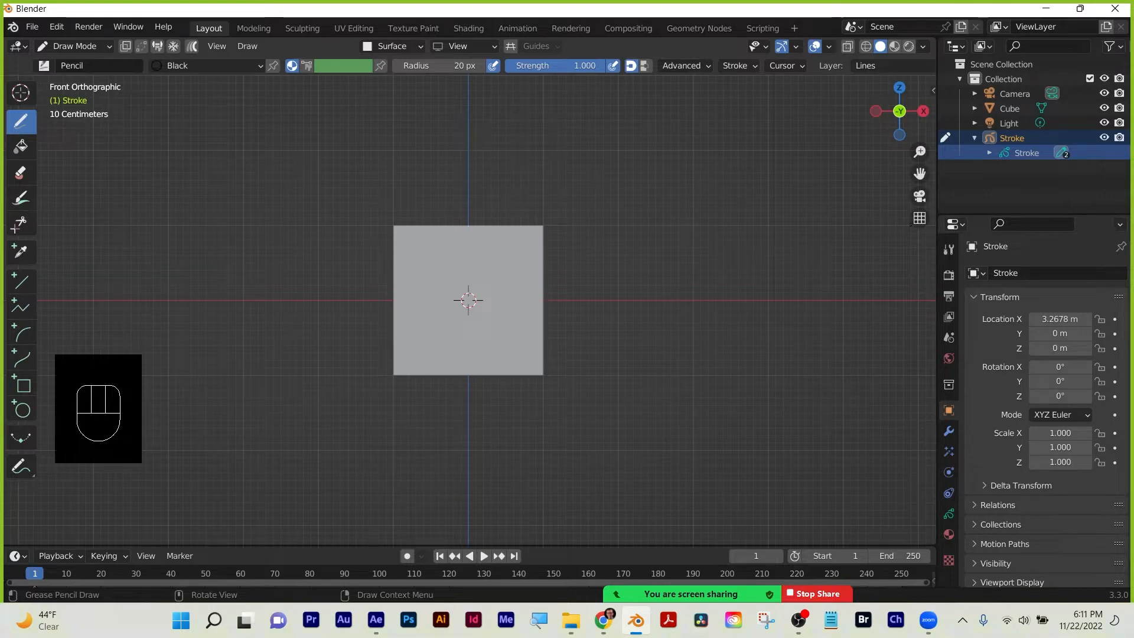
Draw an S-shaped pencil stroke on the cube's front face in front orthographic view.
left_click(920, 219)
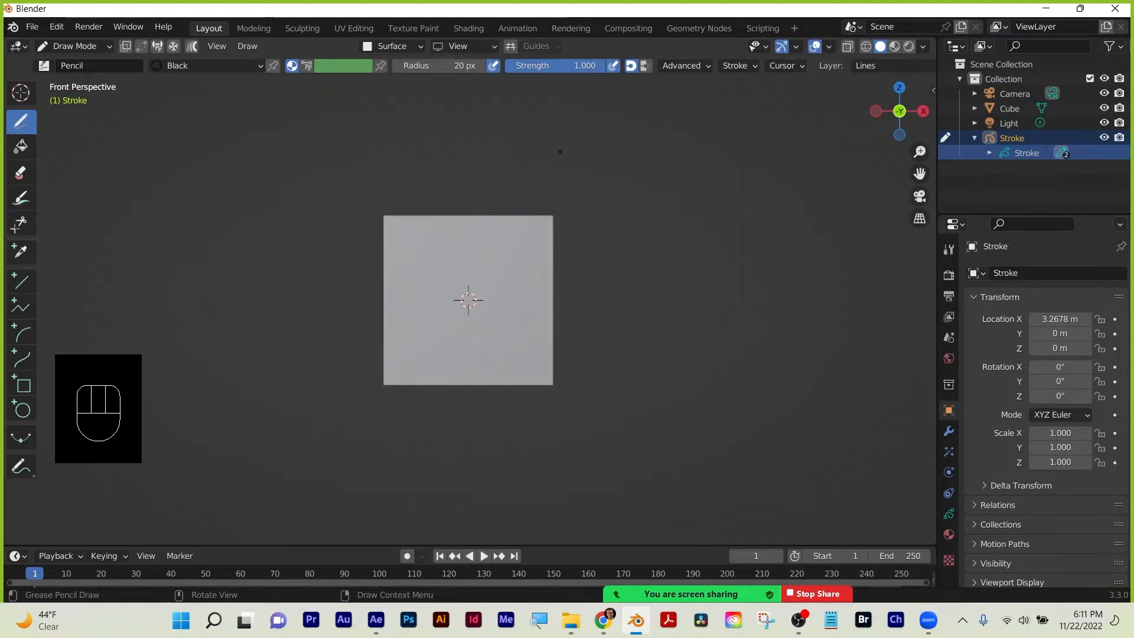
left_click(919, 219)
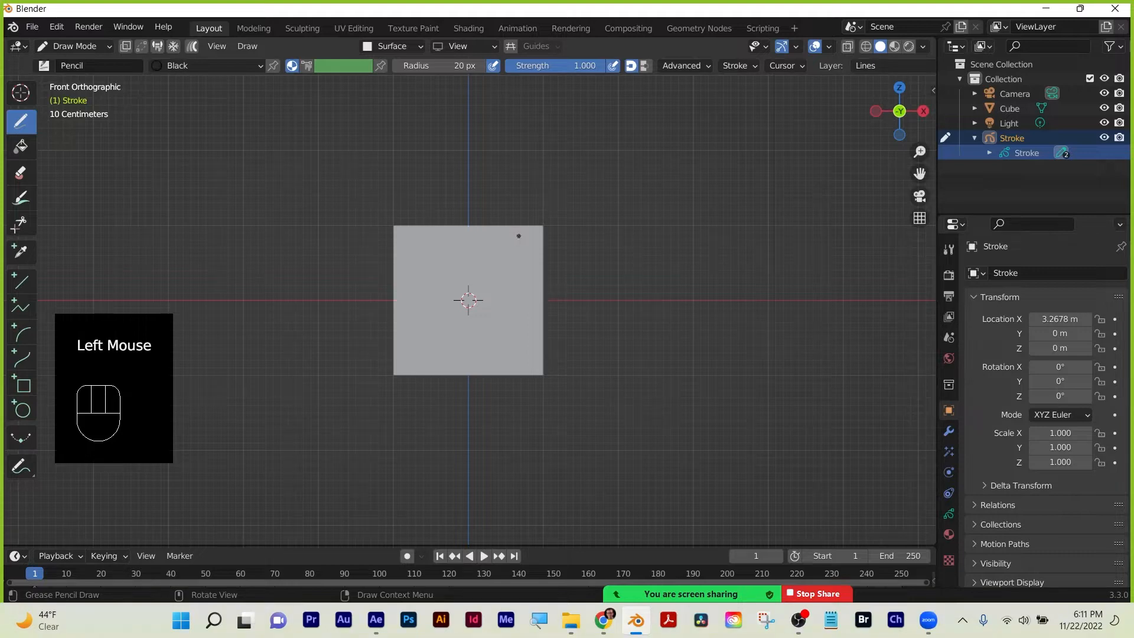
mouse_move(519, 236)
left_mouse_down()
mouse_move(486, 251)
mouse_move(480, 333)
mouse_move(462, 348)
left_mouse_up()
mouse_move(462, 348)
middle_mouse_down()
mouse_move(681, 226)
mouse_move(654, 256)
mouse_move(663, 278)
mouse_move(603, 264)
mouse_move(679, 277)
mouse_move(667, 269)
mouse_move(712, 253)
mouse_move(611, 260)
middle_mouse_up()
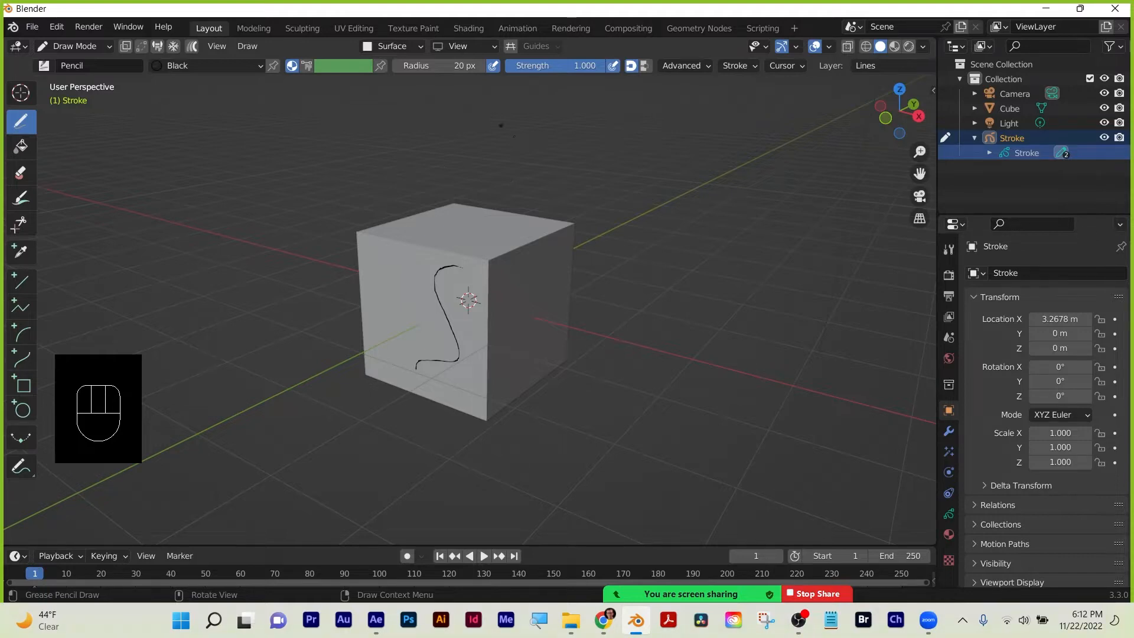
Draw a stroke from the cube's top face over the edge and down its right face, in orthographic projection.
left_click(403, 47)
left_click(919, 219)
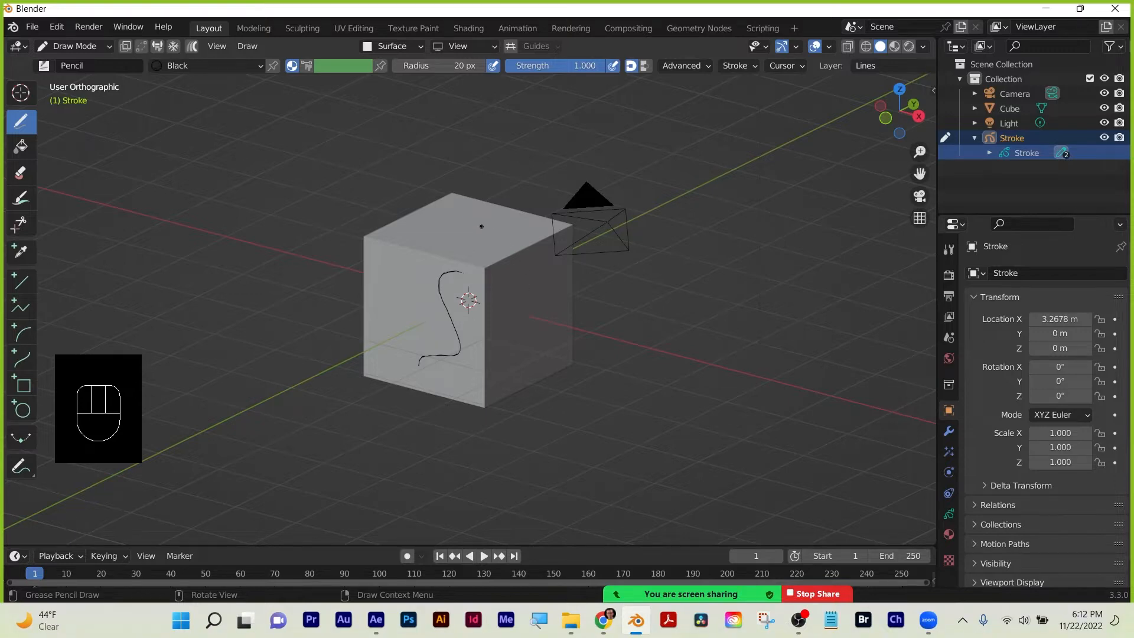
mouse_move(482, 226)
left_mouse_down()
mouse_move(528, 284)
mouse_move(529, 335)
left_mouse_up()
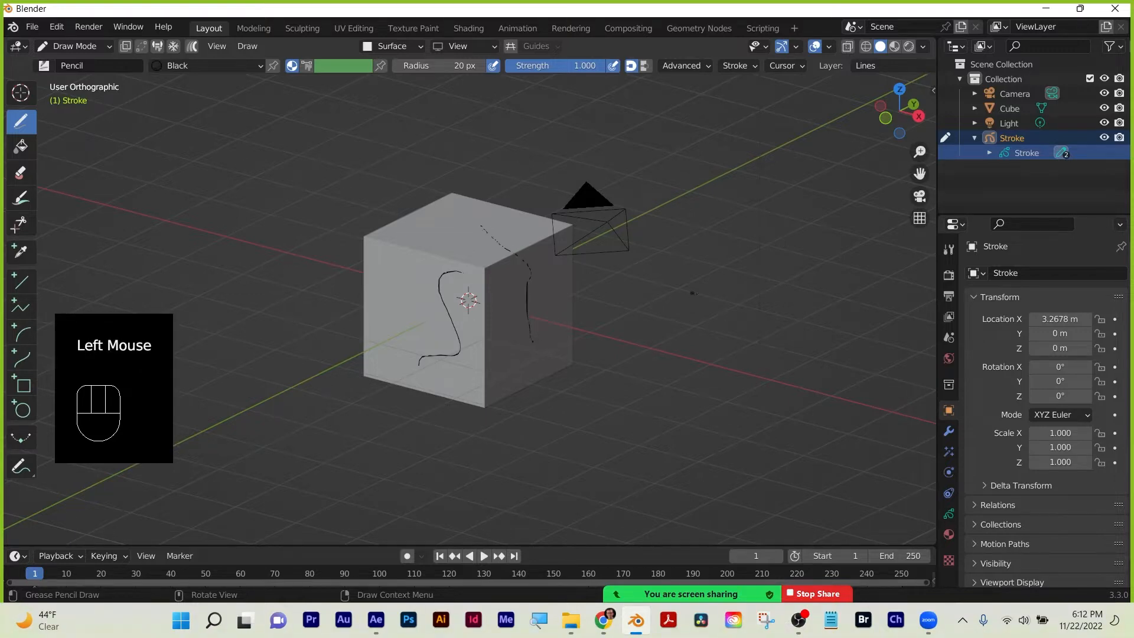
mouse_move(530, 335)
middle_mouse_down()
mouse_move(535, 309)
mouse_move(576, 305)
mouse_move(460, 288)
mouse_move(683, 271)
middle_mouse_up()
scroll(576, 305, "up", 5)
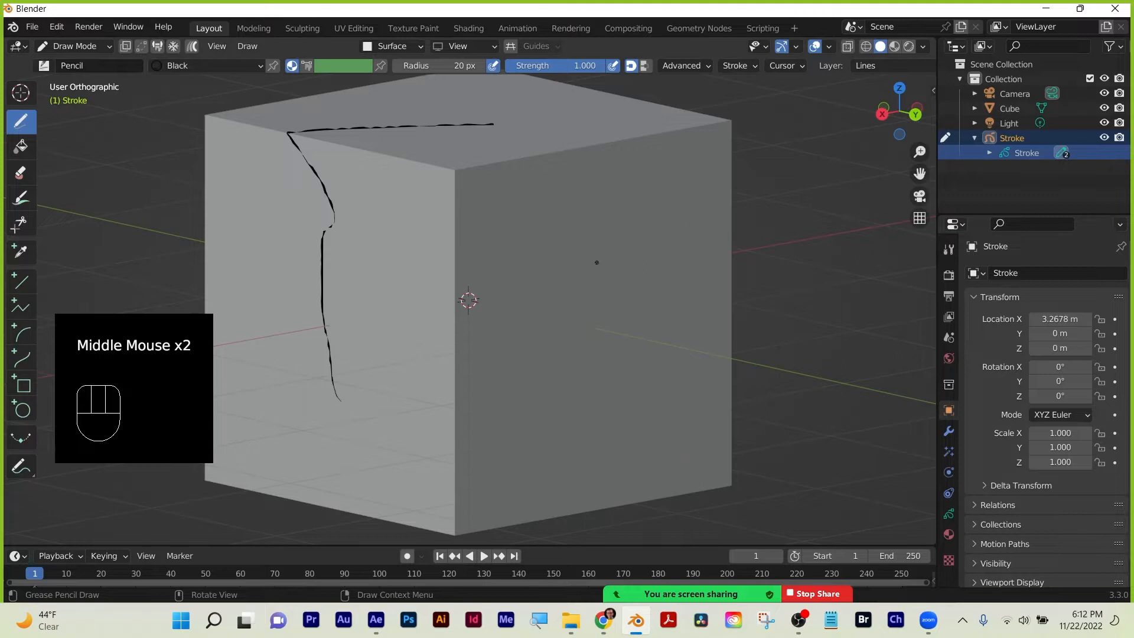
Draw a large S-shaped stroke down the cube's left face in left orthographic view.
key("grave")
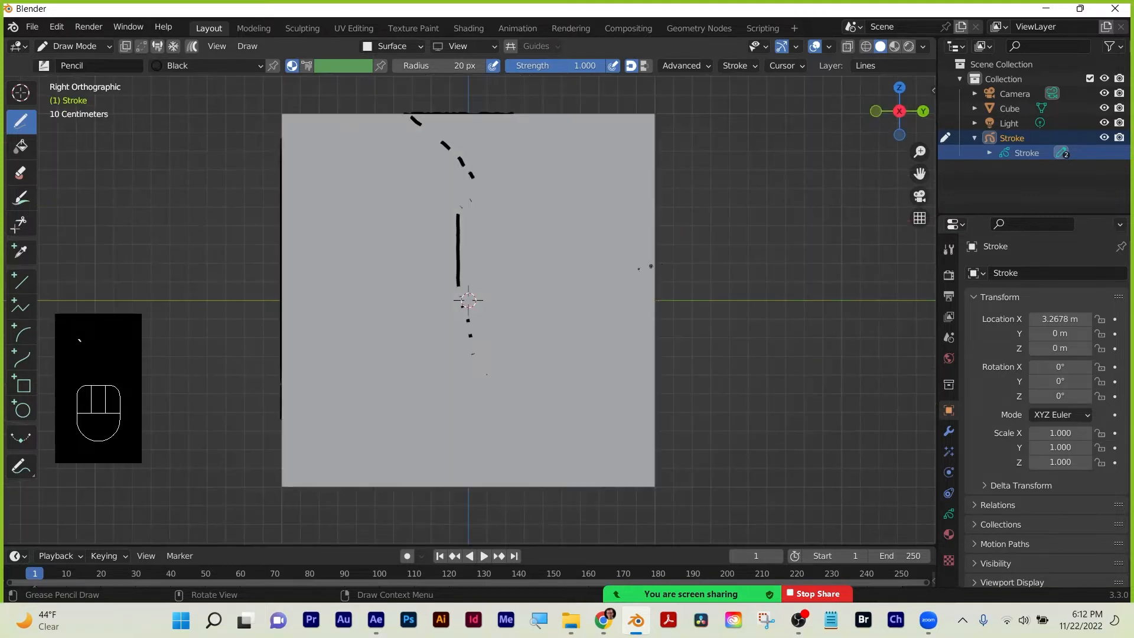
key("grave")
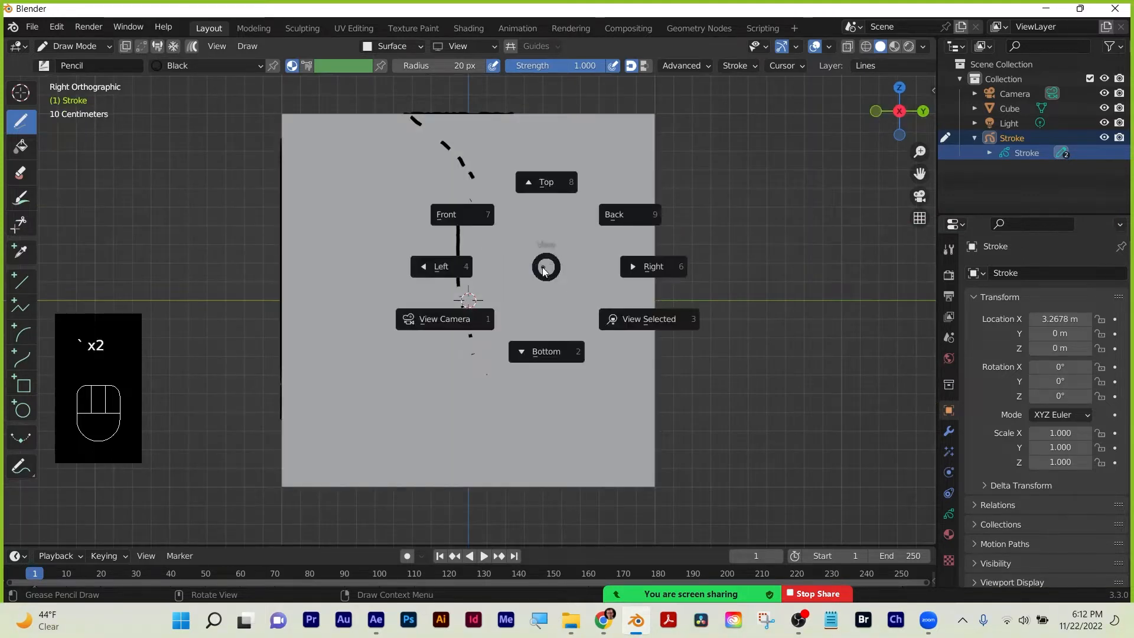
left_click(449, 267)
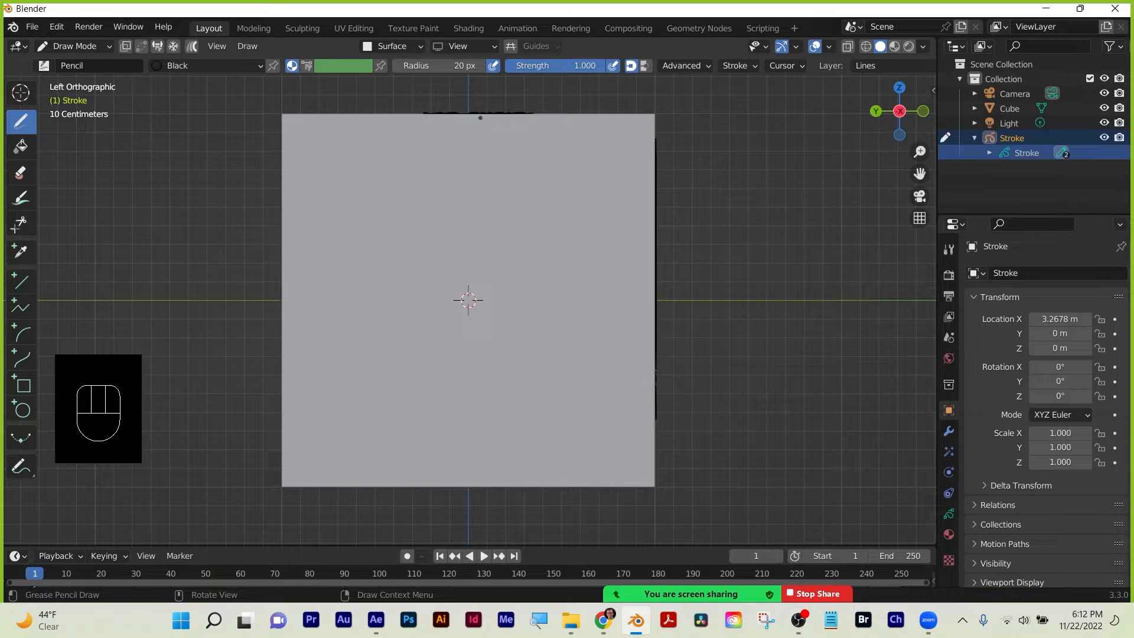
mouse_move(480, 118)
left_mouse_down()
mouse_move(442, 235)
mouse_move(421, 443)
mouse_move(351, 467)
left_mouse_up()
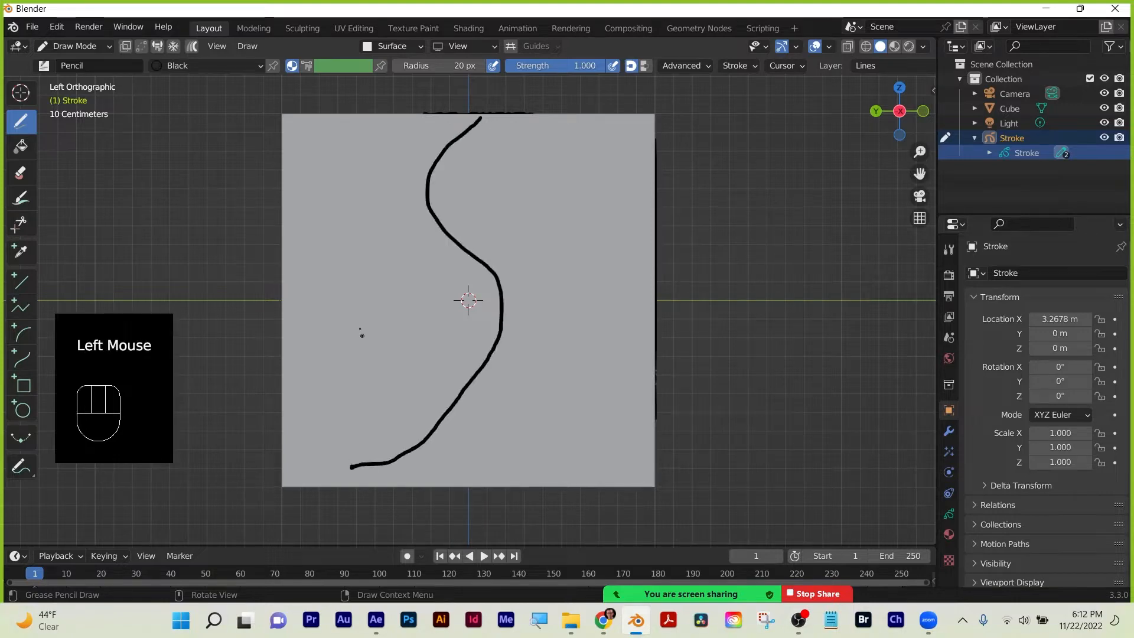
mouse_move(362, 335)
middle_mouse_down()
mouse_move(489, 346)
mouse_move(265, 373)
mouse_move(309, 397)
middle_mouse_up()
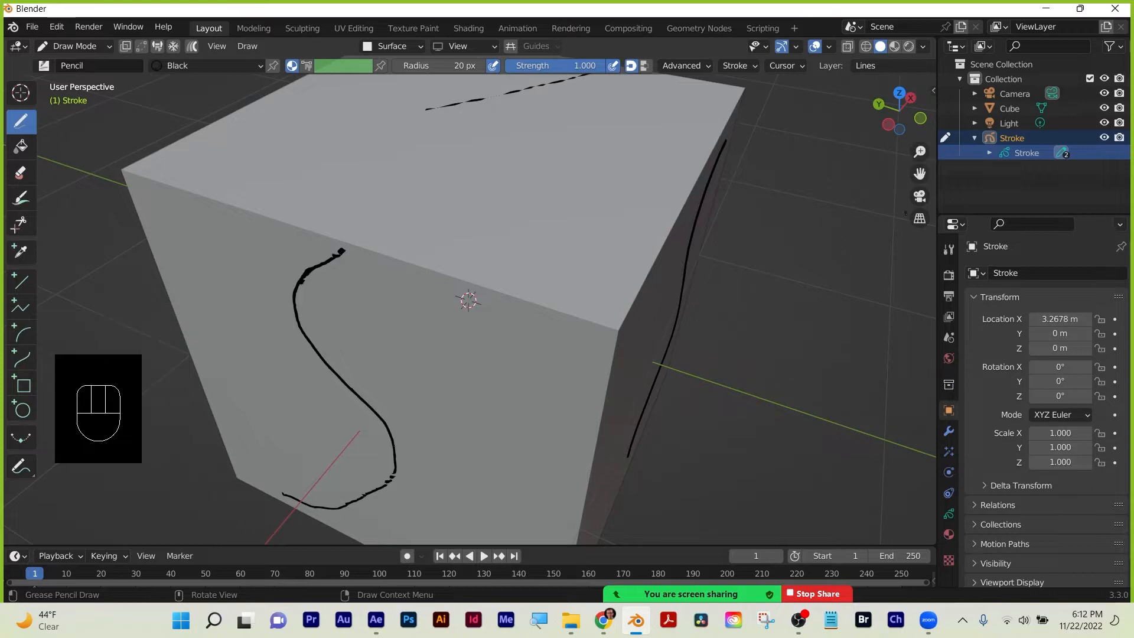
Draw a curve on the cube's top face linking the existing top stroke to the left-face curve.
left_click(920, 218)
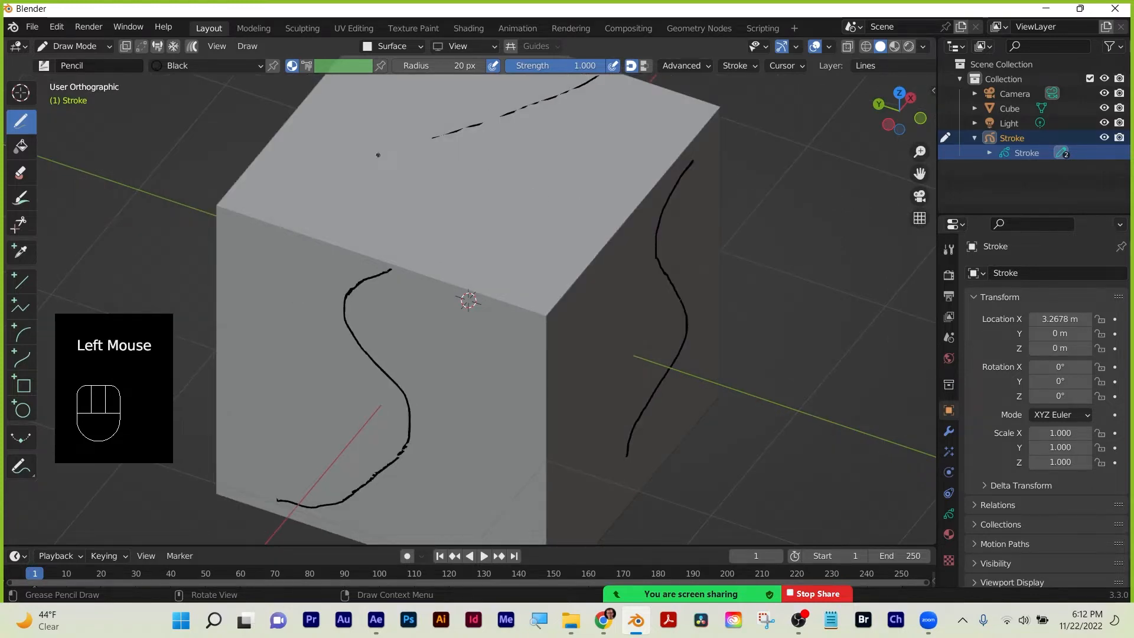
mouse_move(466, 128)
left_mouse_down()
mouse_move(413, 184)
mouse_move(427, 248)
mouse_move(390, 269)
left_mouse_up()
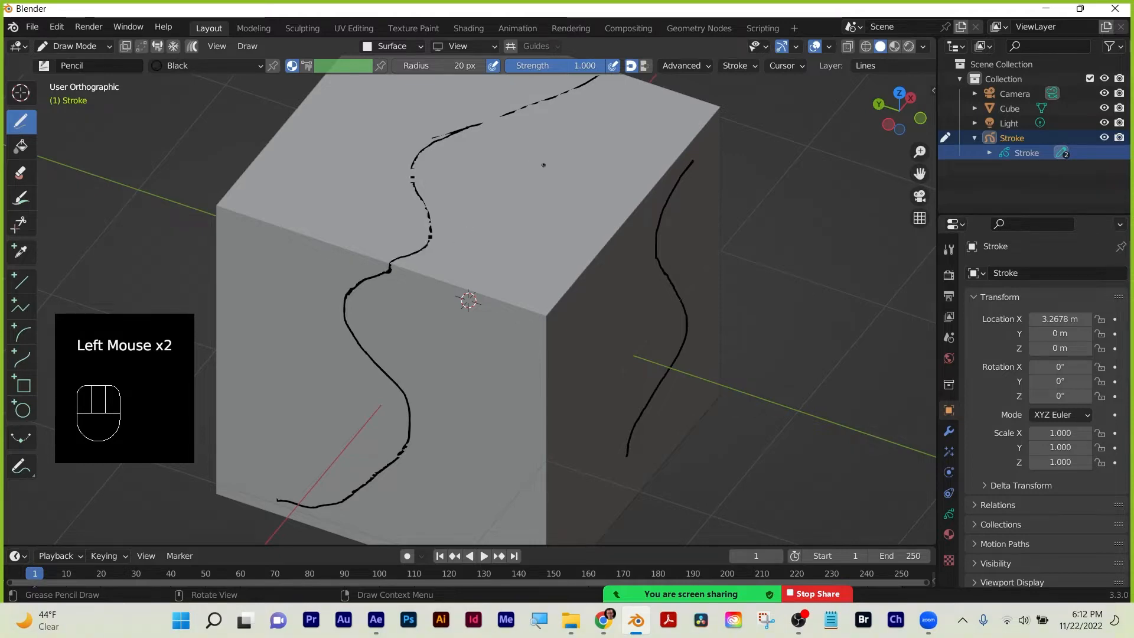
mouse_move(539, 165)
middle_mouse_down()
mouse_move(455, 250)
mouse_move(389, 210)
mouse_move(441, 223)
mouse_move(620, 197)
mouse_move(509, 218)
mouse_move(489, 165)
middle_mouse_up()
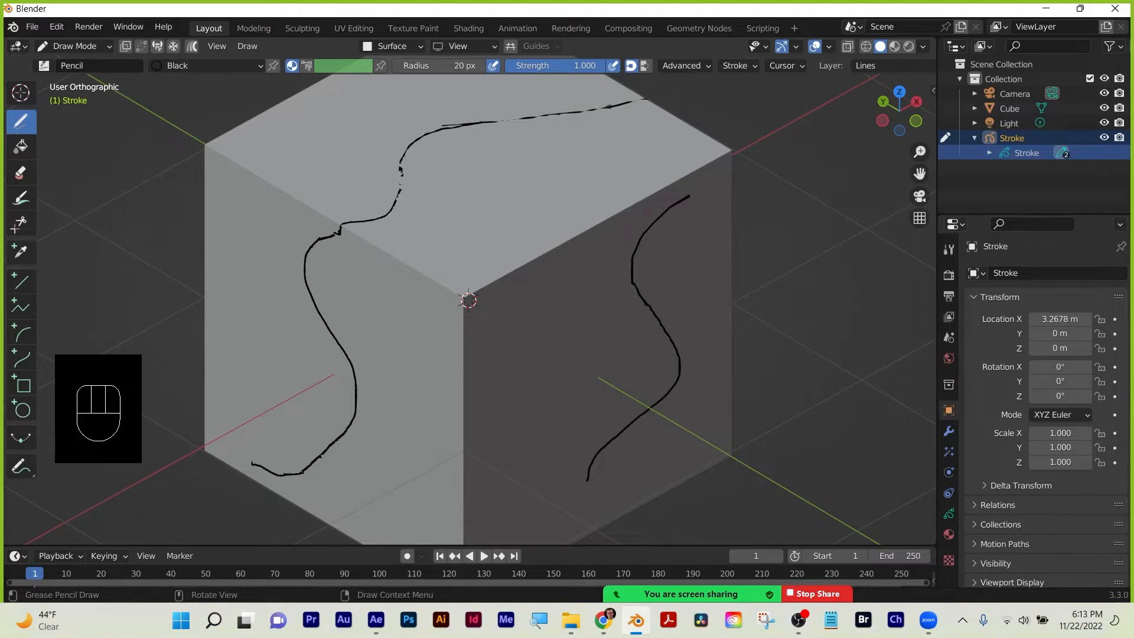
Increase the Surface stroke placement offset to 0.03.
left_click(395, 47)
left_click(380, 173)
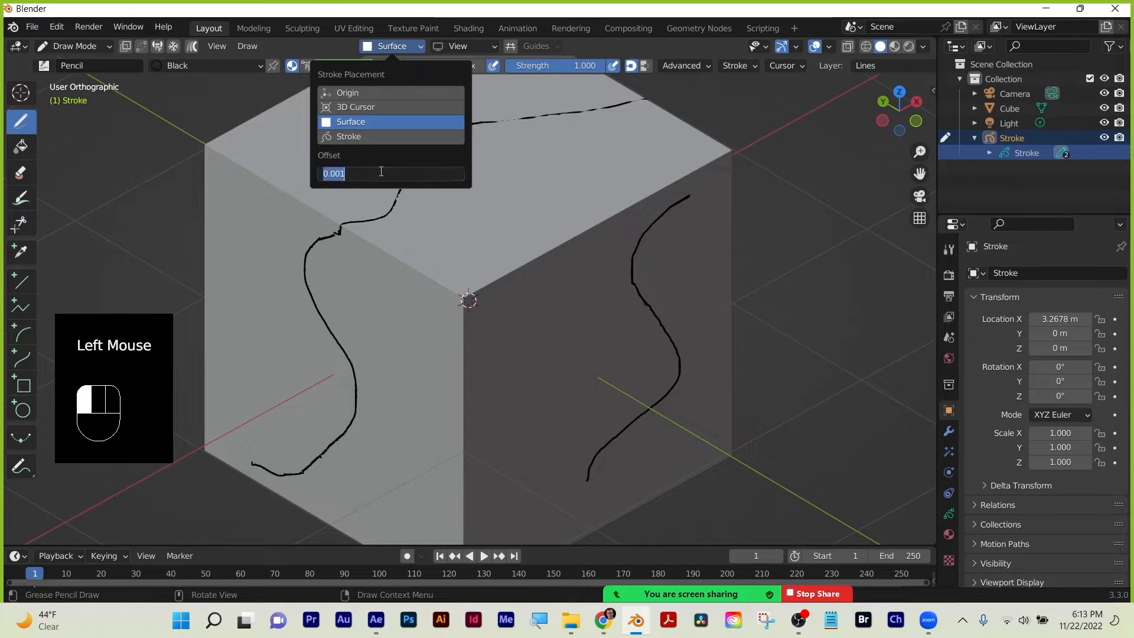
type("0.")
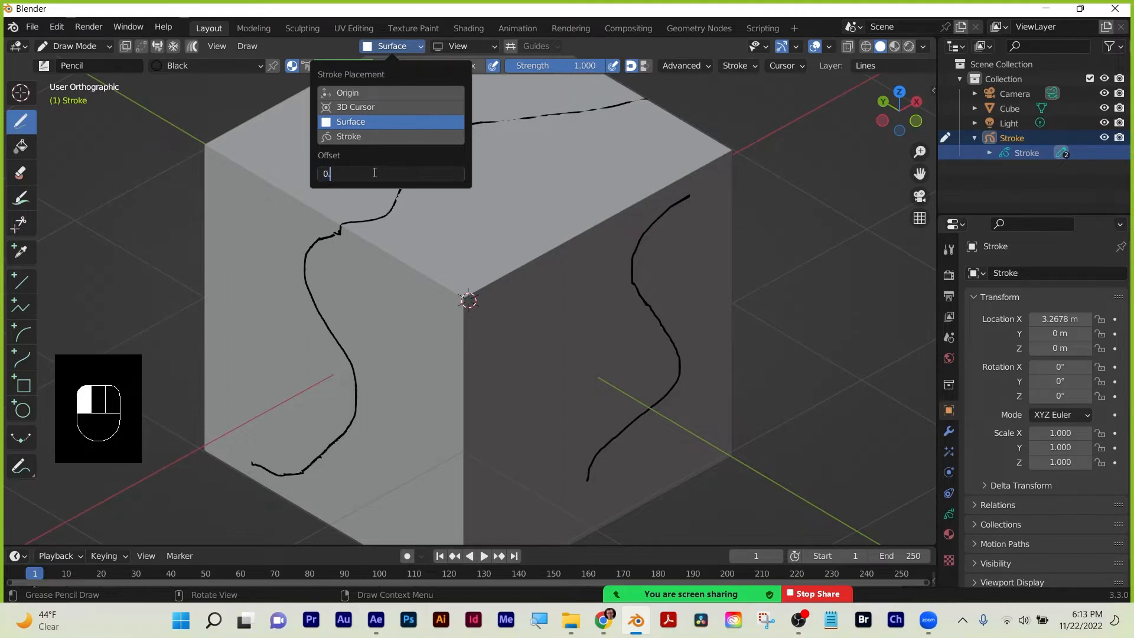
type("03")
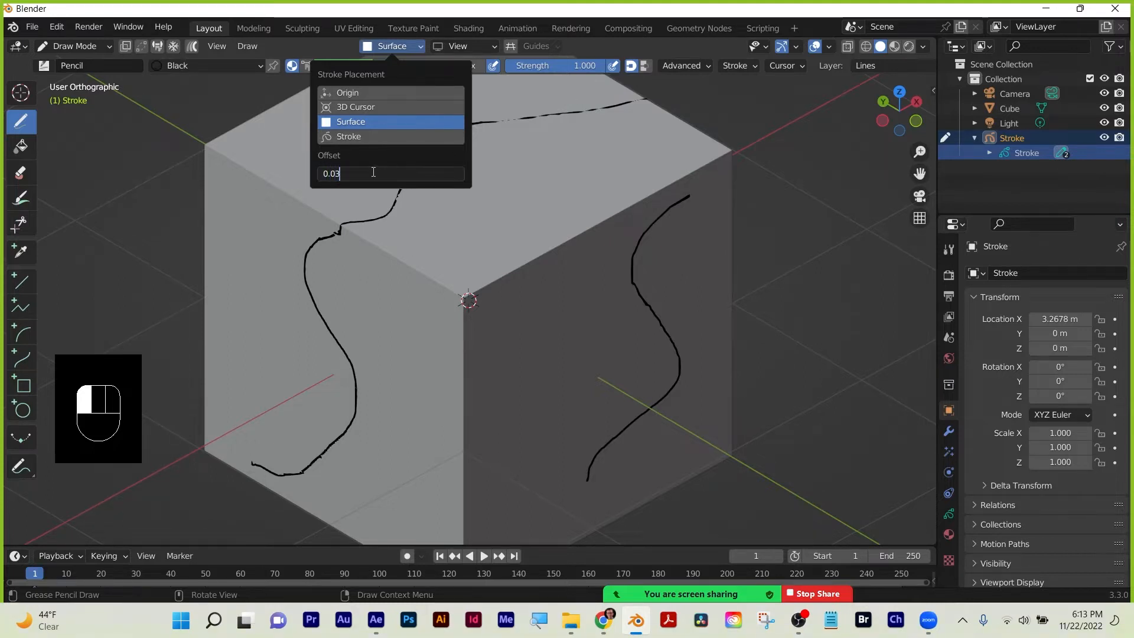
key("Return")
left_click(485, 176)
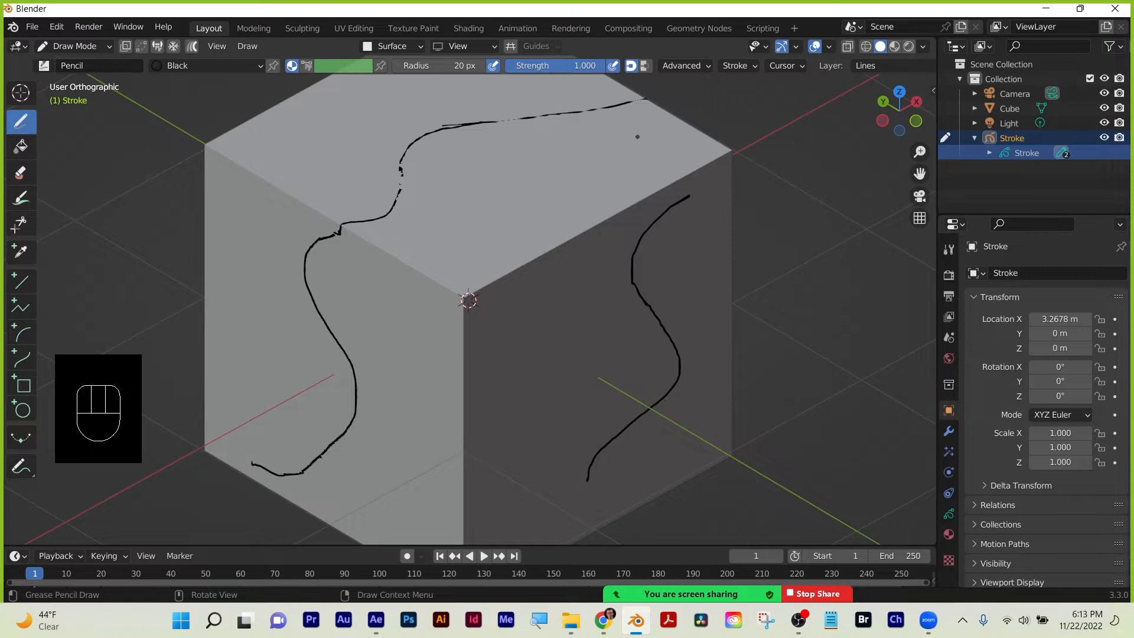
Draw two wavy strokes from the cube's top face, one down across the left-front edge and one down the left face.
mouse_move(638, 136)
left_mouse_down()
mouse_move(608, 137)
mouse_move(538, 252)
mouse_move(463, 283)
mouse_move(425, 396)
mouse_move(456, 438)
mouse_move(512, 459)
left_mouse_up()
mouse_move(512, 459)
middle_mouse_down()
mouse_move(436, 347)
mouse_move(602, 393)
mouse_move(668, 357)
mouse_move(463, 352)
mouse_move(567, 382)
mouse_move(487, 174)
middle_mouse_up()
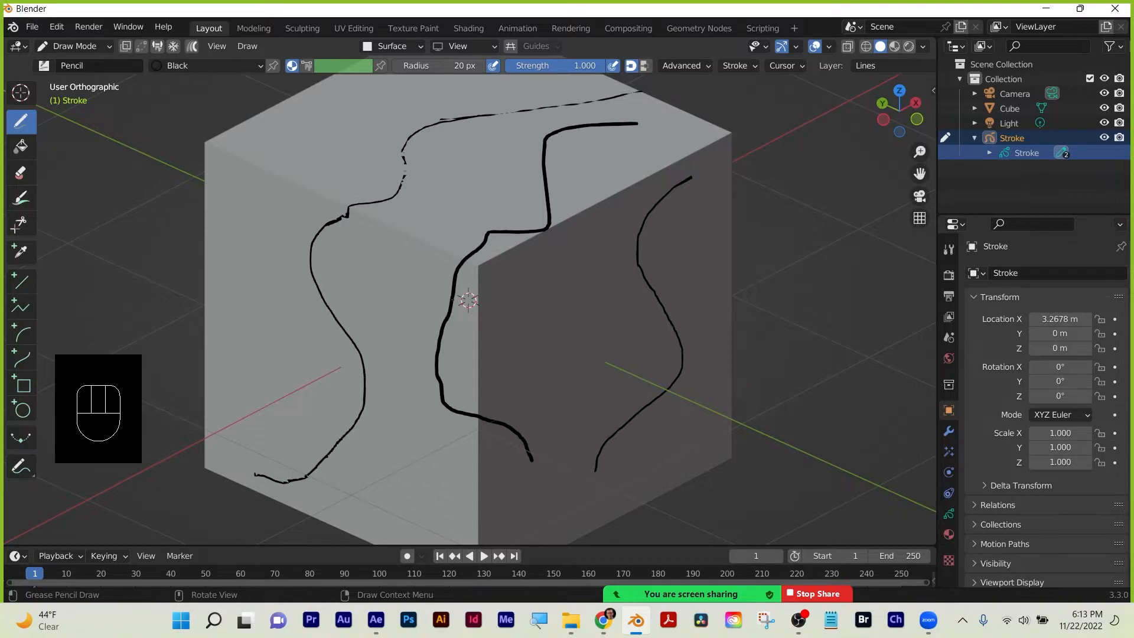
mouse_move(458, 253)
middle_mouse_down()
mouse_move(567, 306)
mouse_move(503, 214)
middle_mouse_up()
mouse_move(510, 145)
left_mouse_down()
mouse_move(454, 266)
mouse_move(310, 487)
left_mouse_up()
middle_click_drag(517, 416, 439, 356)
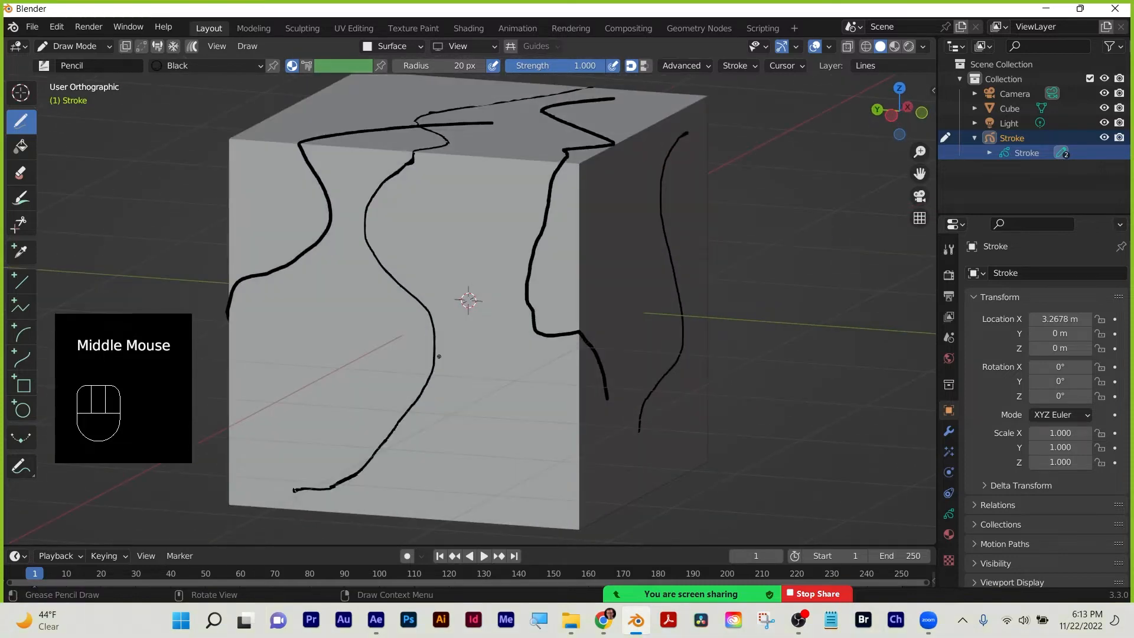
middle_click_drag(739, 177, 620, 148)
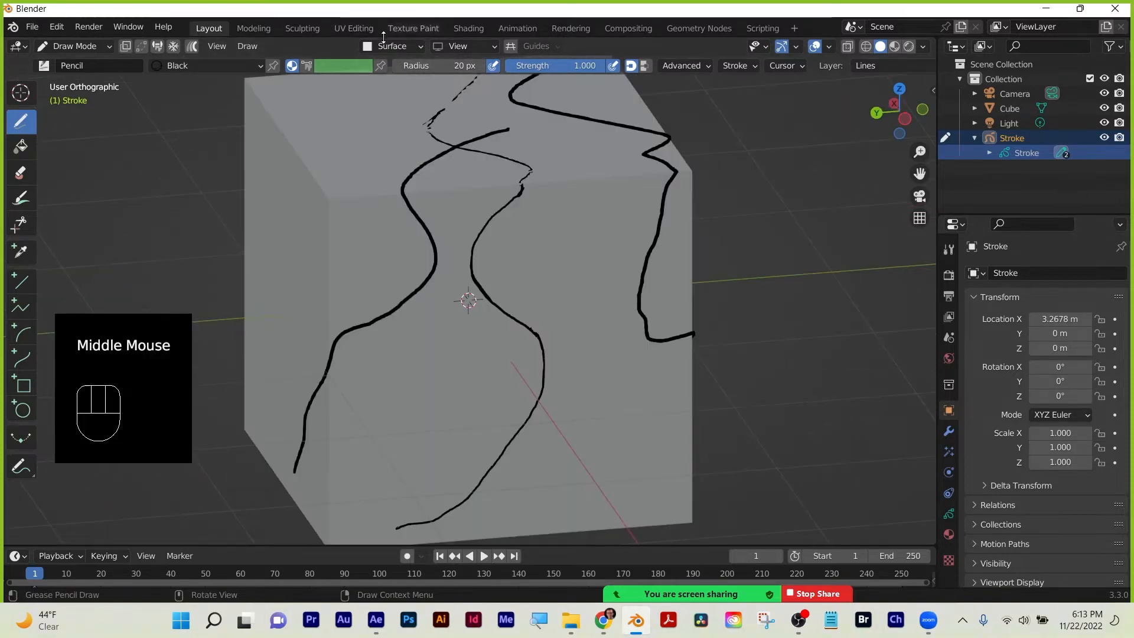
left_click(392, 46)
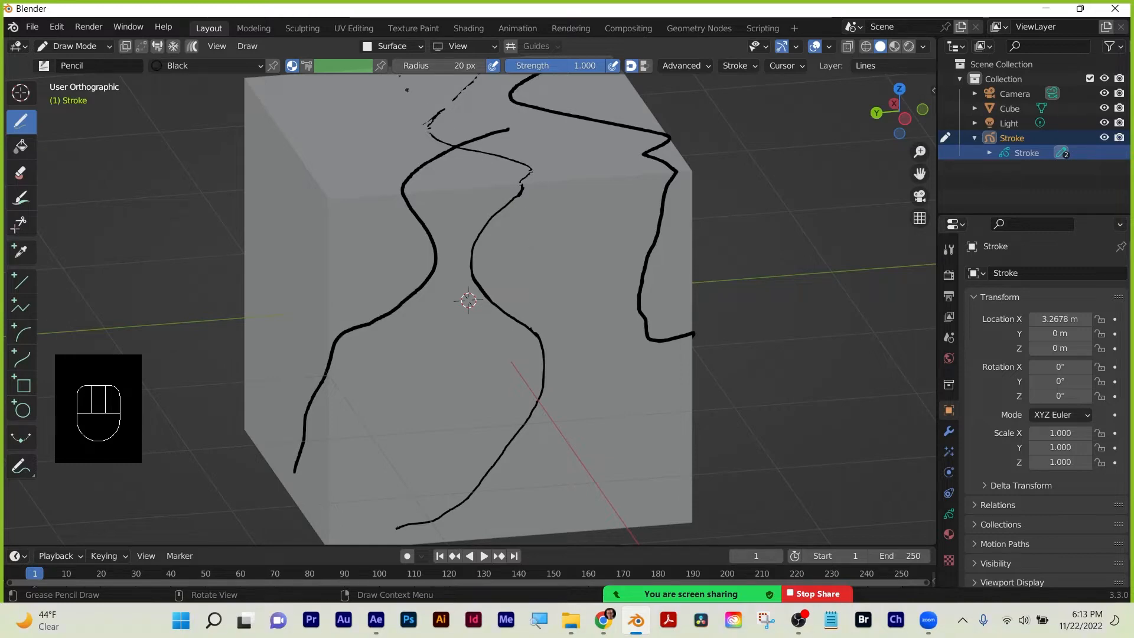
middle_click_drag(542, 215, 419, 240)
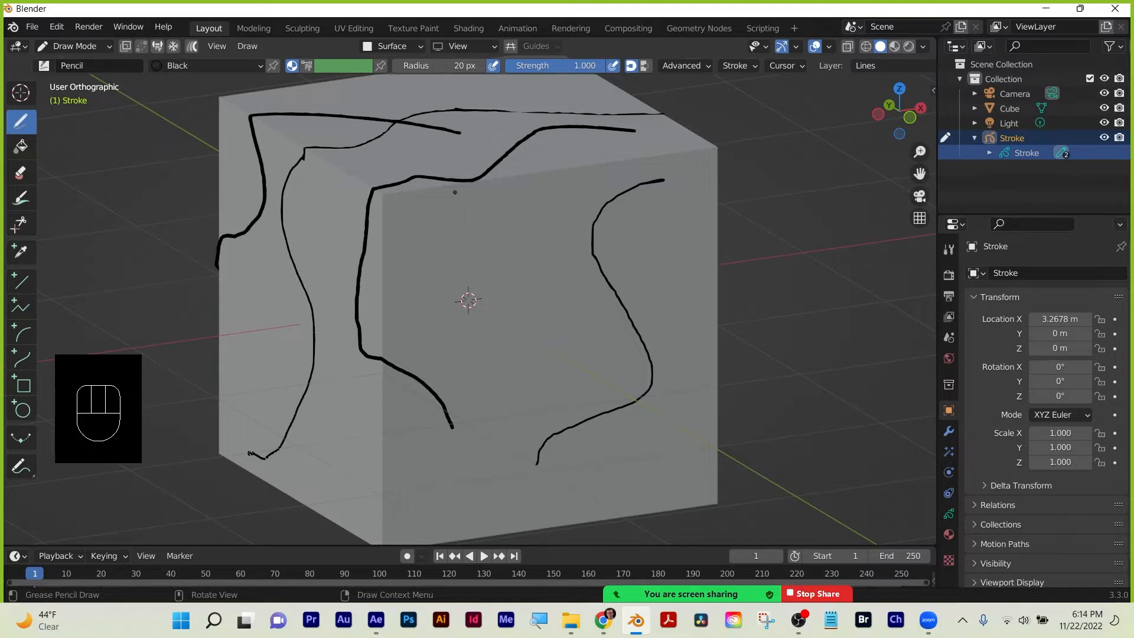
middle_click_drag(455, 192, 450, 130)
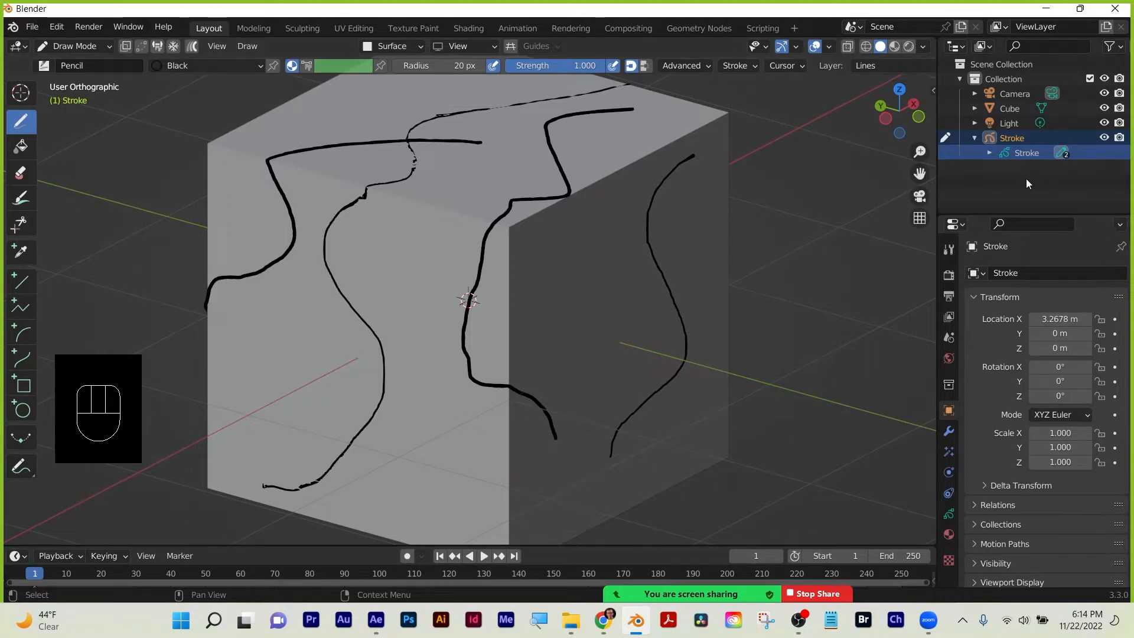
Smooth all points of the Stroke object in Edit Mode, repeat the smoothing three more times, and return to Draw Mode to review the strokes.
left_click(1025, 152)
key("Tab")
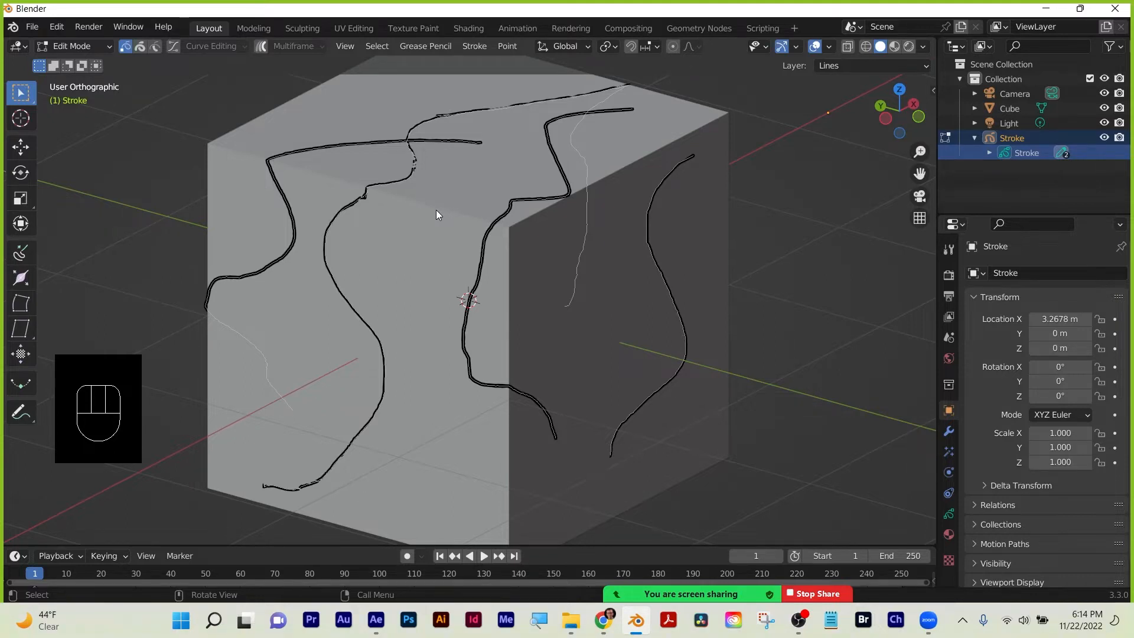
key("a")
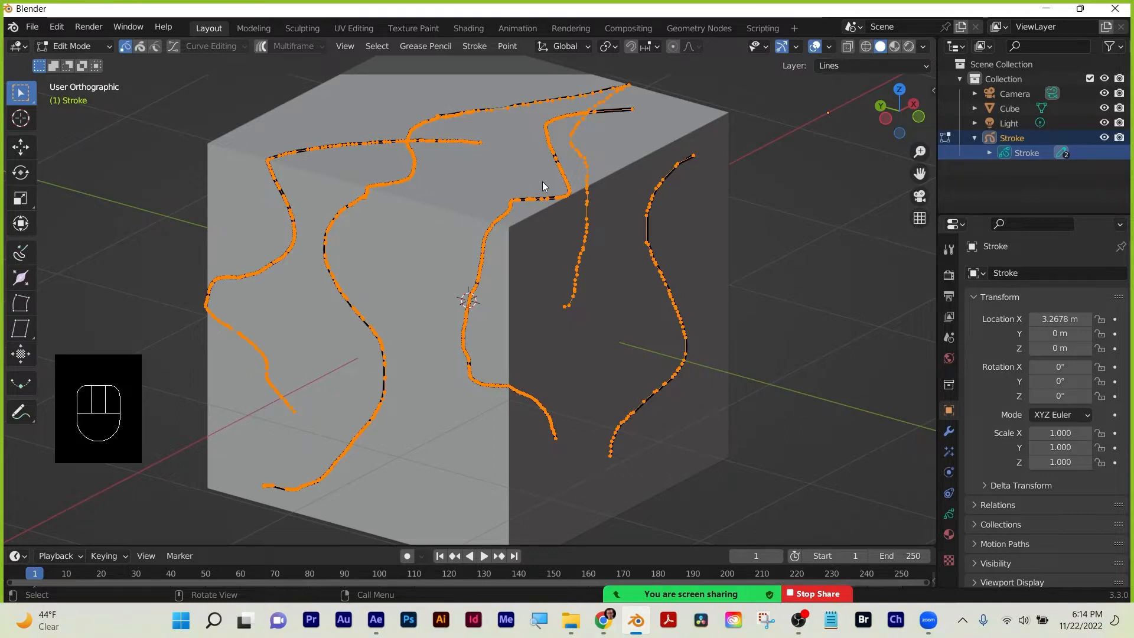
right_click(560, 164)
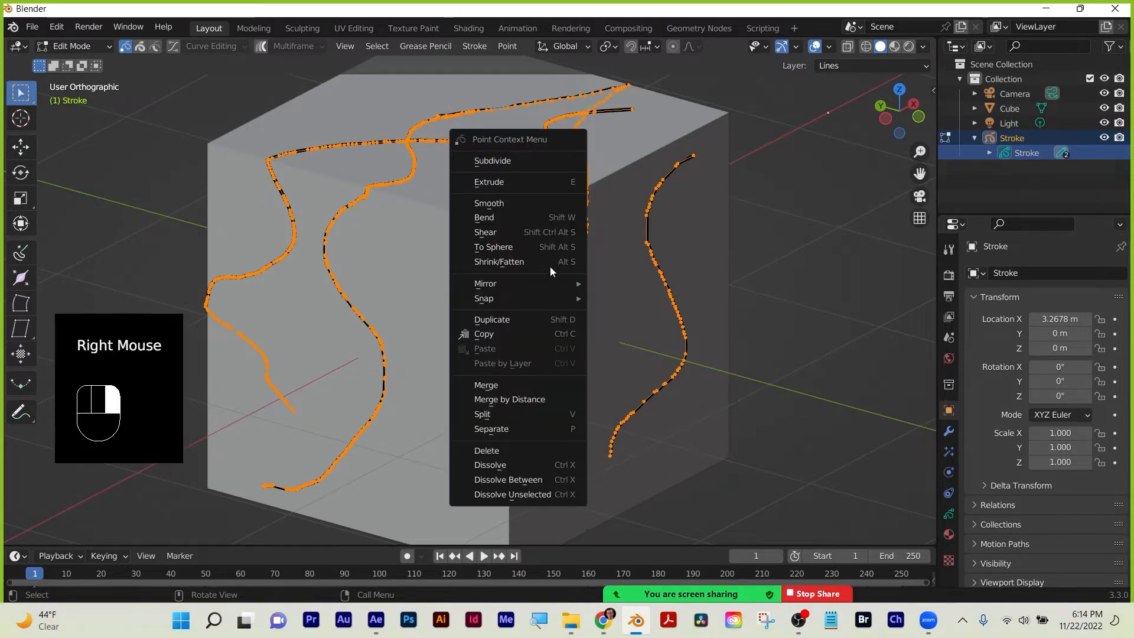
left_click(517, 201)
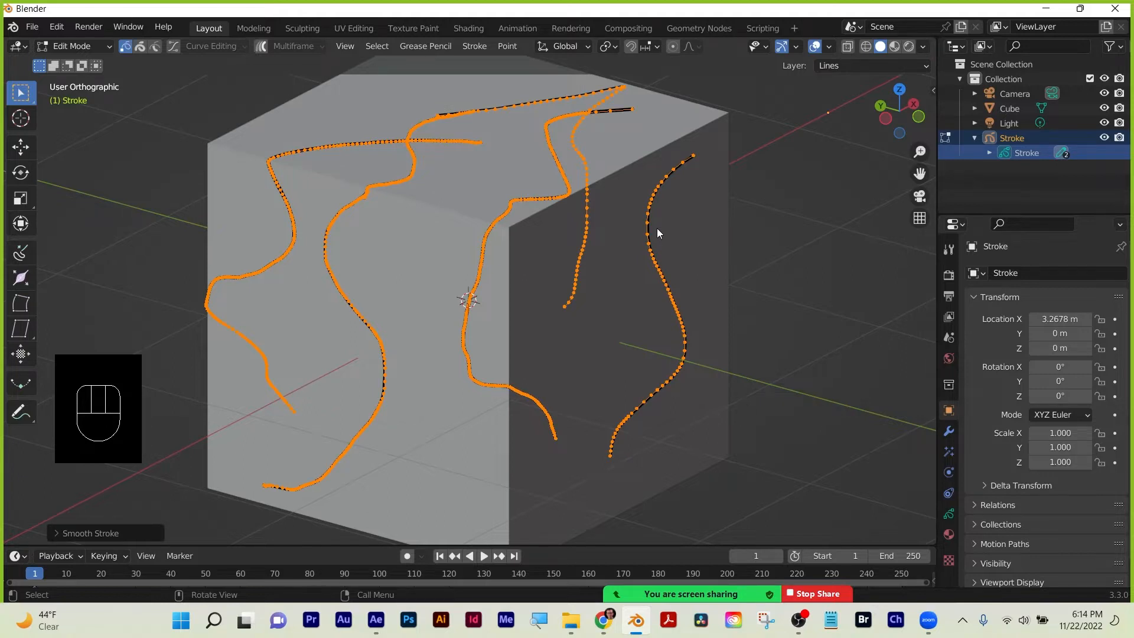
key("shift+r")
key("shift+r")
key("shift+r")
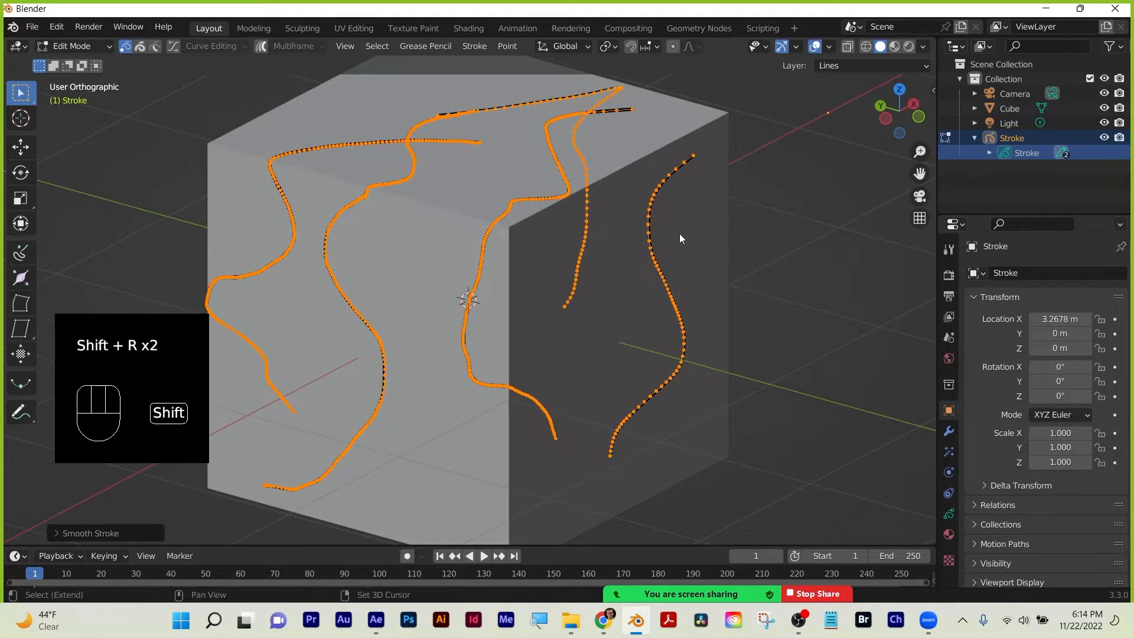
left_click(763, 234)
key("Tab")
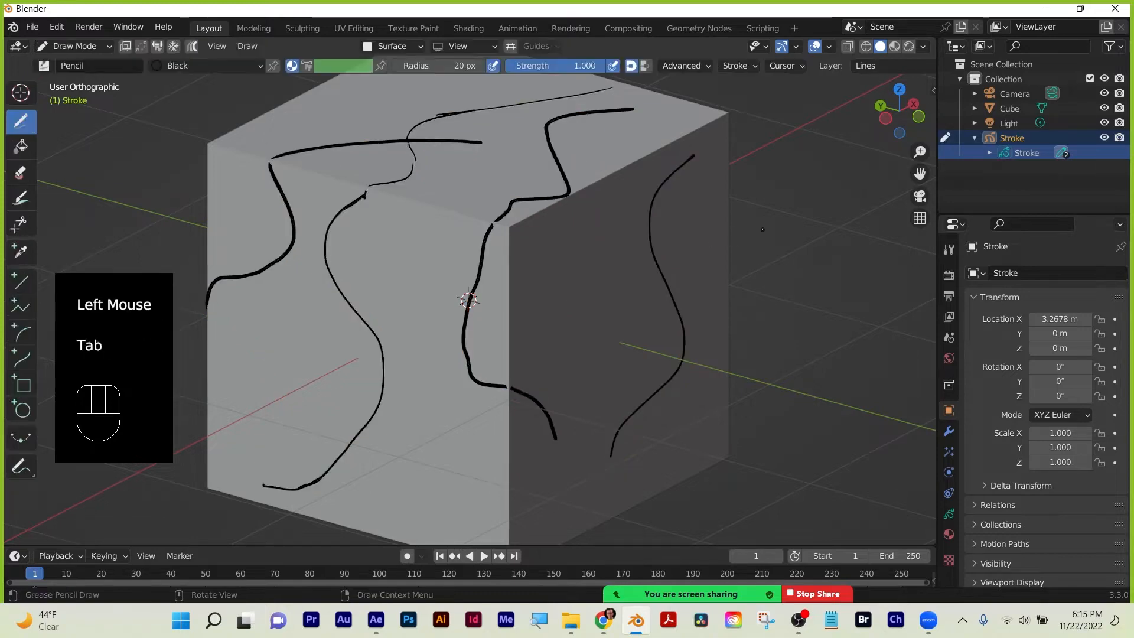
middle_click_drag(537, 283, 407, 326)
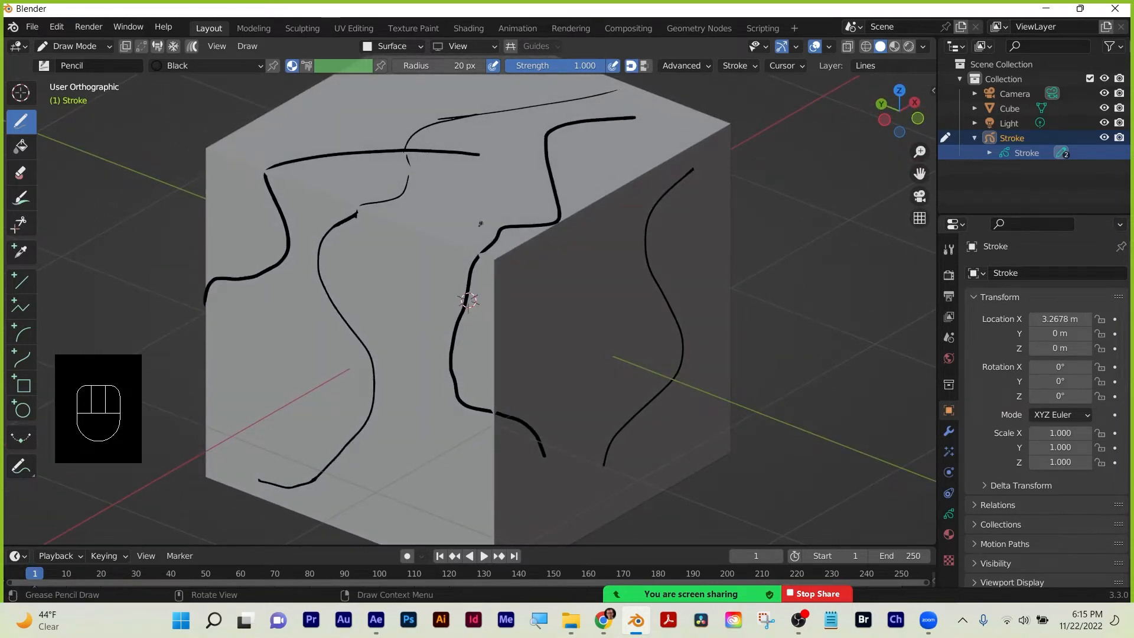
middle_click_drag(379, 304, 390, 298)
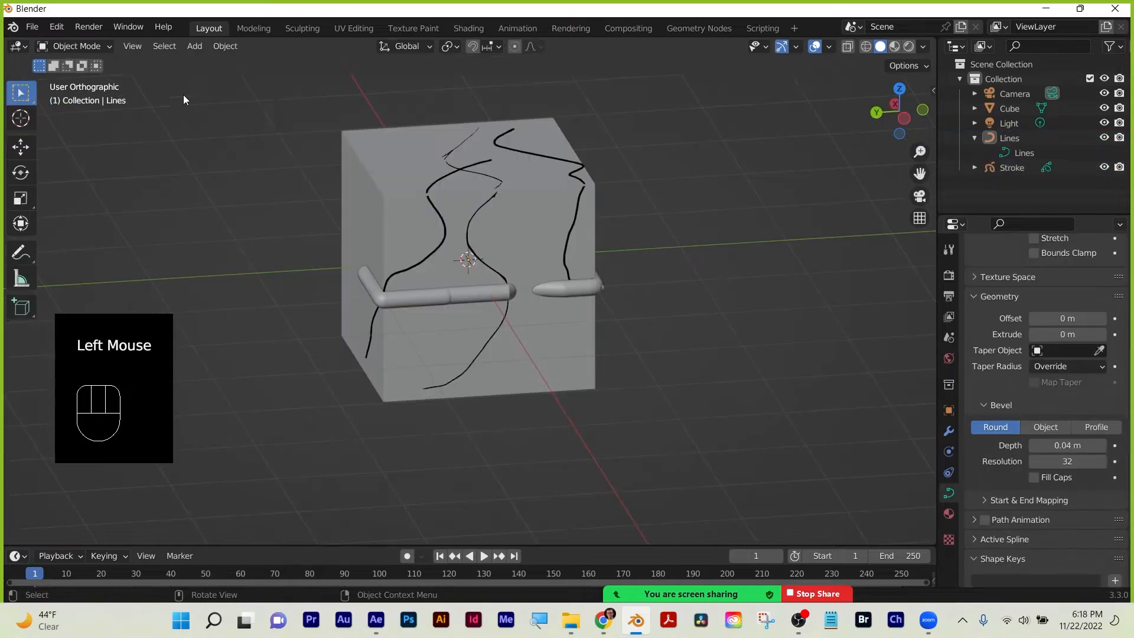
Add a blank Grease Pencil object to the scene.
left_click(695, 235)
key("shift+a")
mouse_move(696, 230)
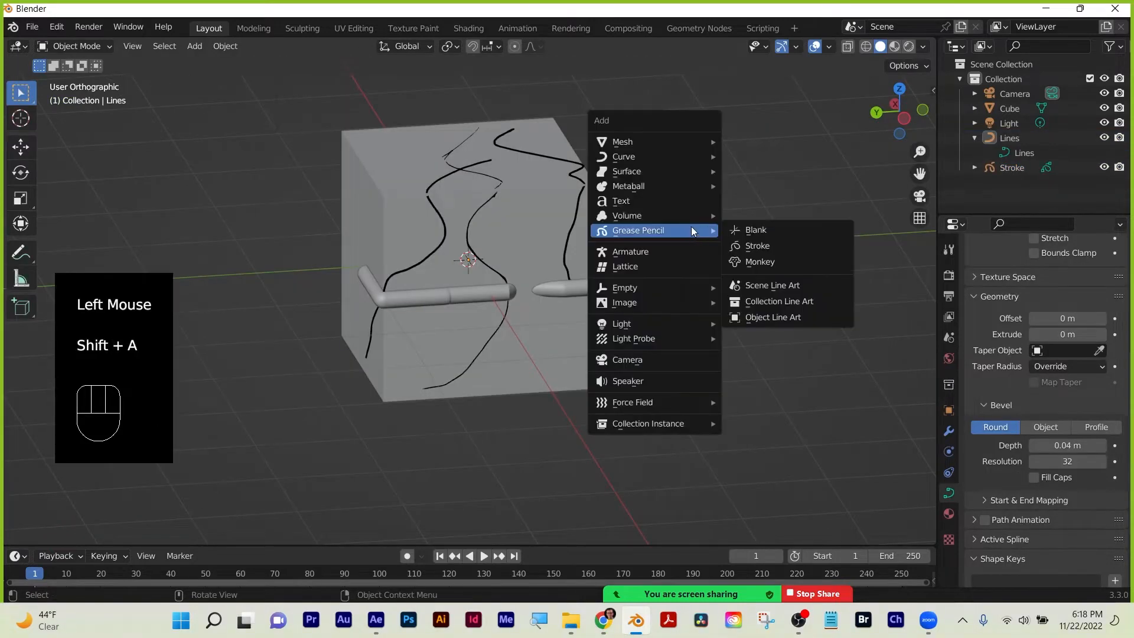
left_click(758, 231)
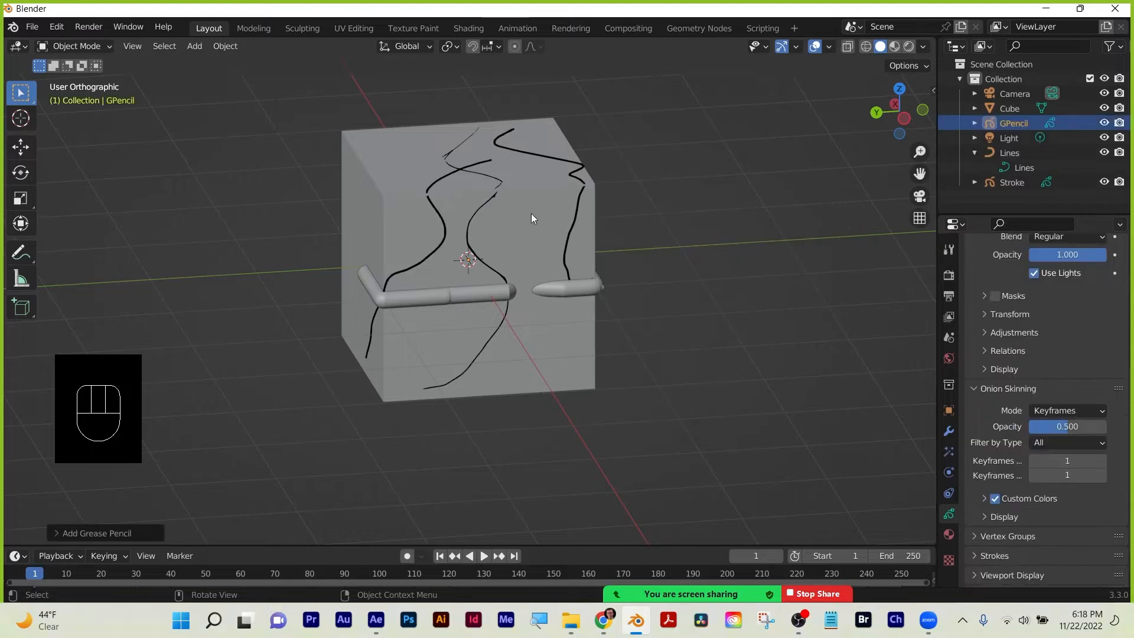
Draw a large S-shaped freehand stroke in Draw Mode in the empty space beside the cube.
left_click(86, 47)
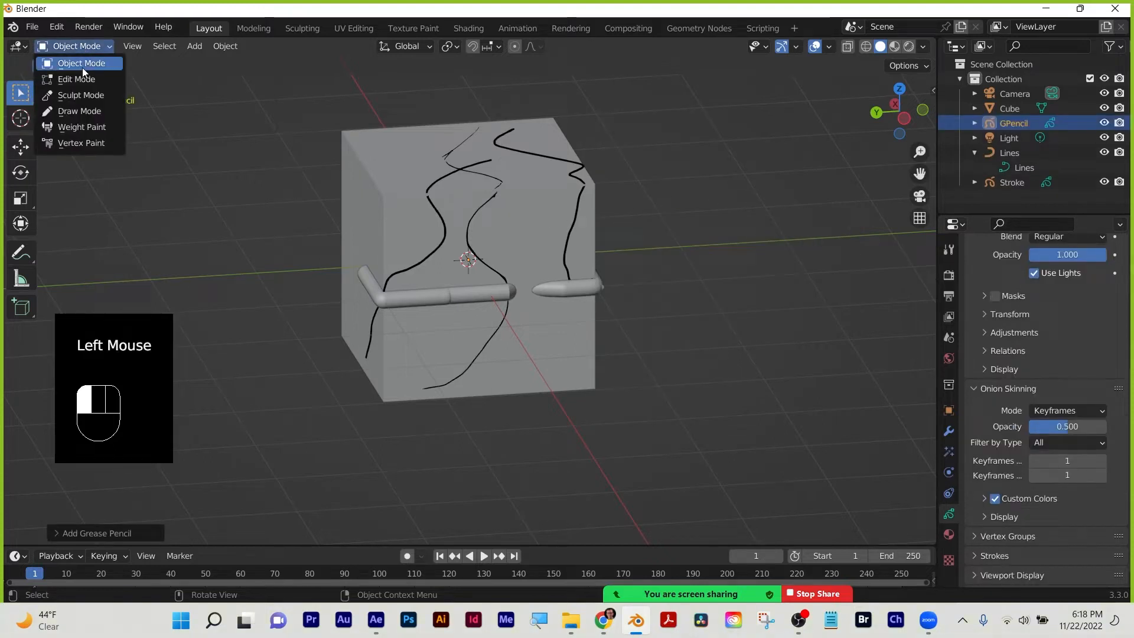
left_click(83, 112)
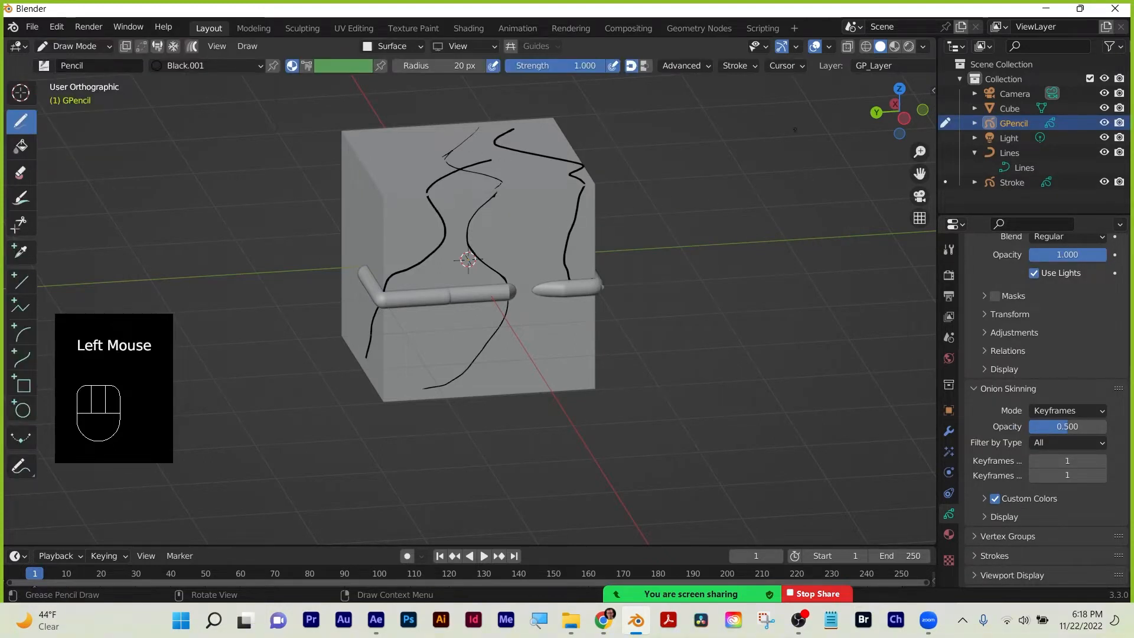
left_click_drag(795, 129, 731, 220)
left_click_drag(696, 438, 679, 448)
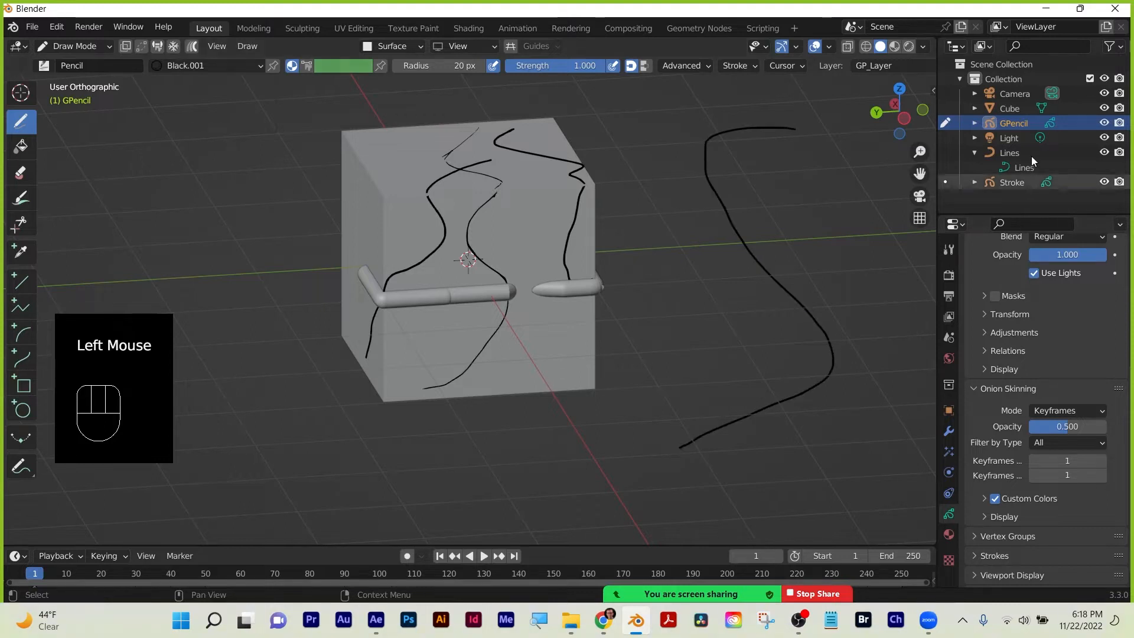
Return to Object Mode and convert the S-shaped Grease Pencil stroke to a path.
left_click(72, 46)
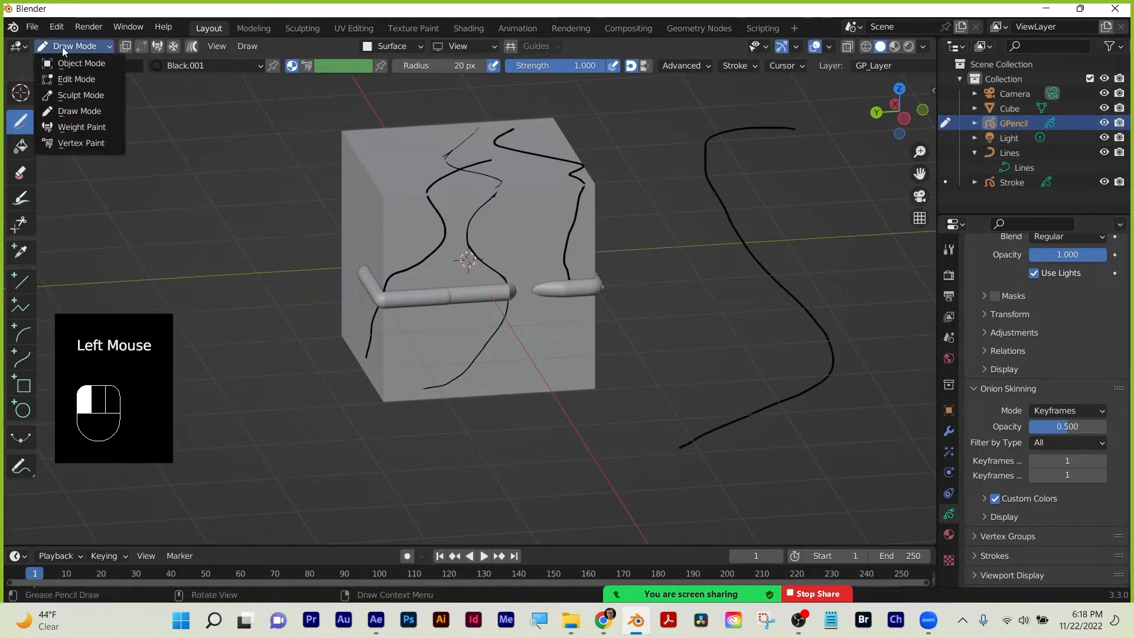
left_click(65, 68)
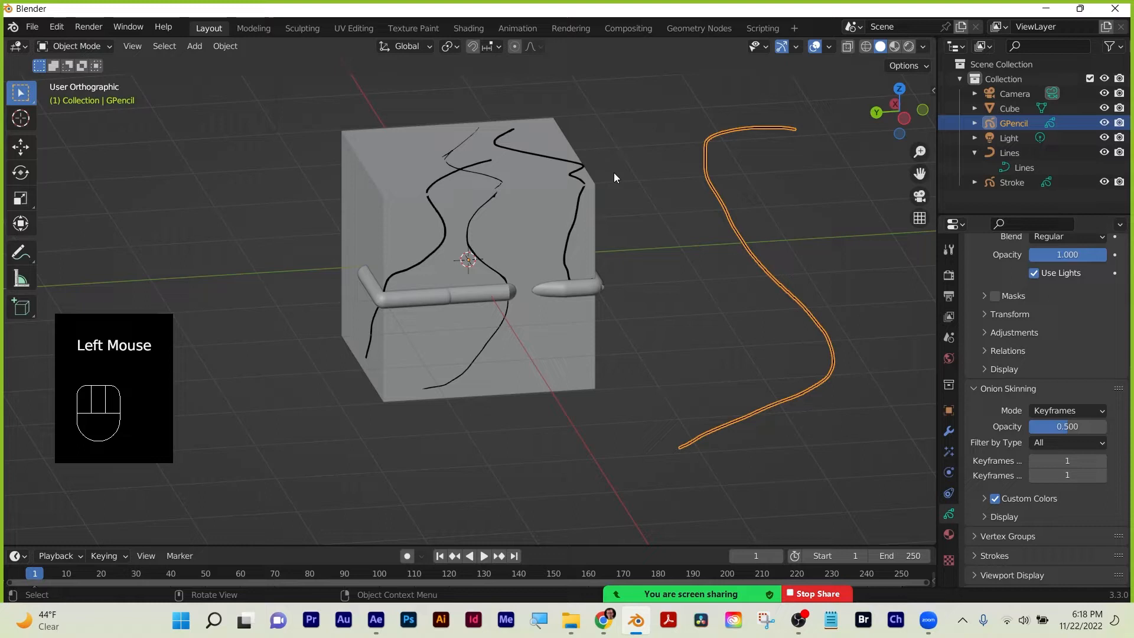
right_click(707, 166)
mouse_move(711, 166)
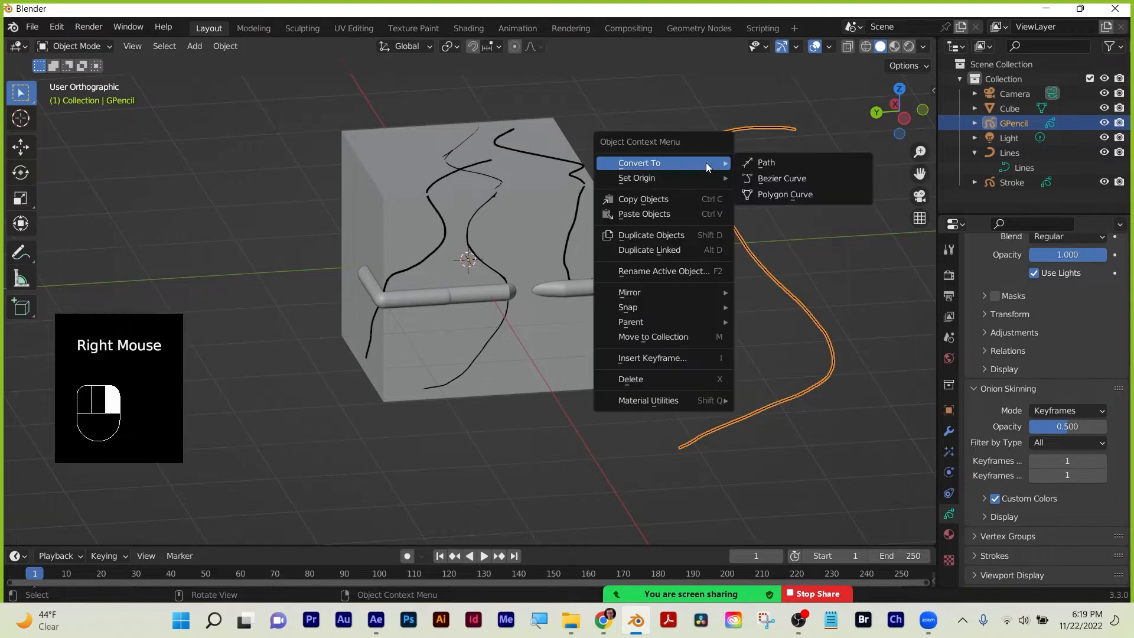
left_click(758, 160)
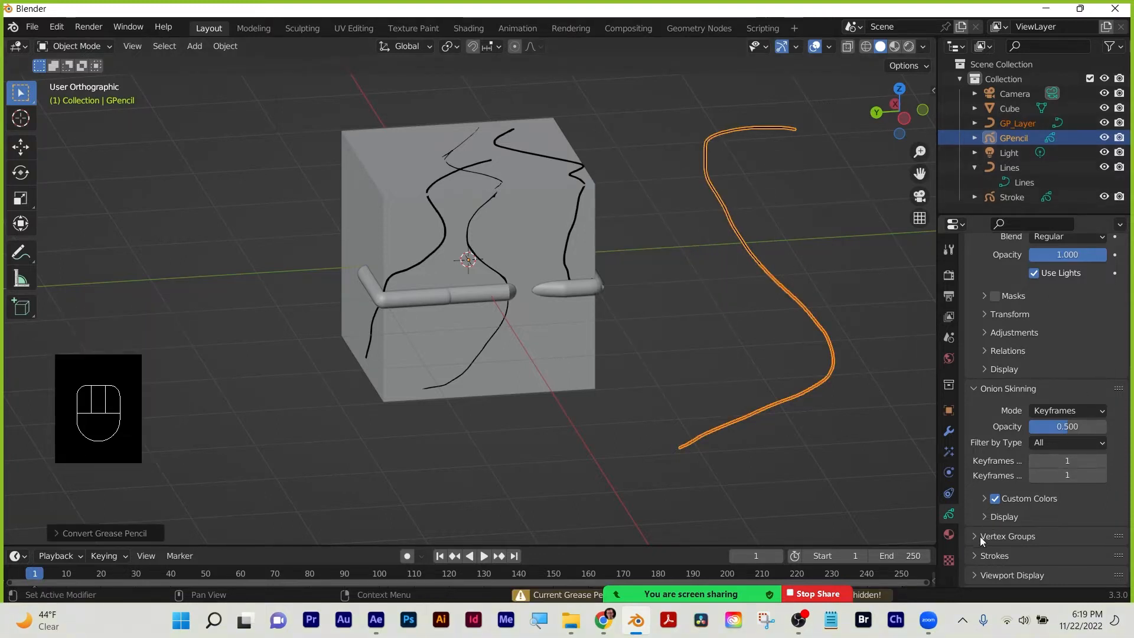
Hide the original GPencil object and select the converted GP_Layer curve.
scroll(977, 527, "down", 4)
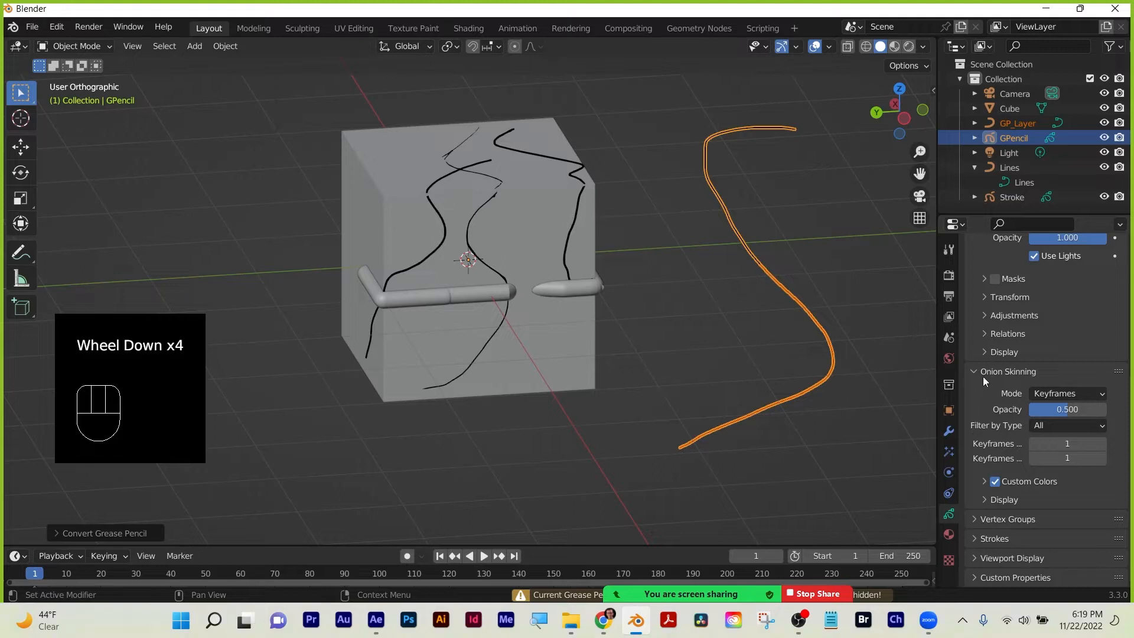
left_click(950, 514)
scroll(993, 385, "up", 4)
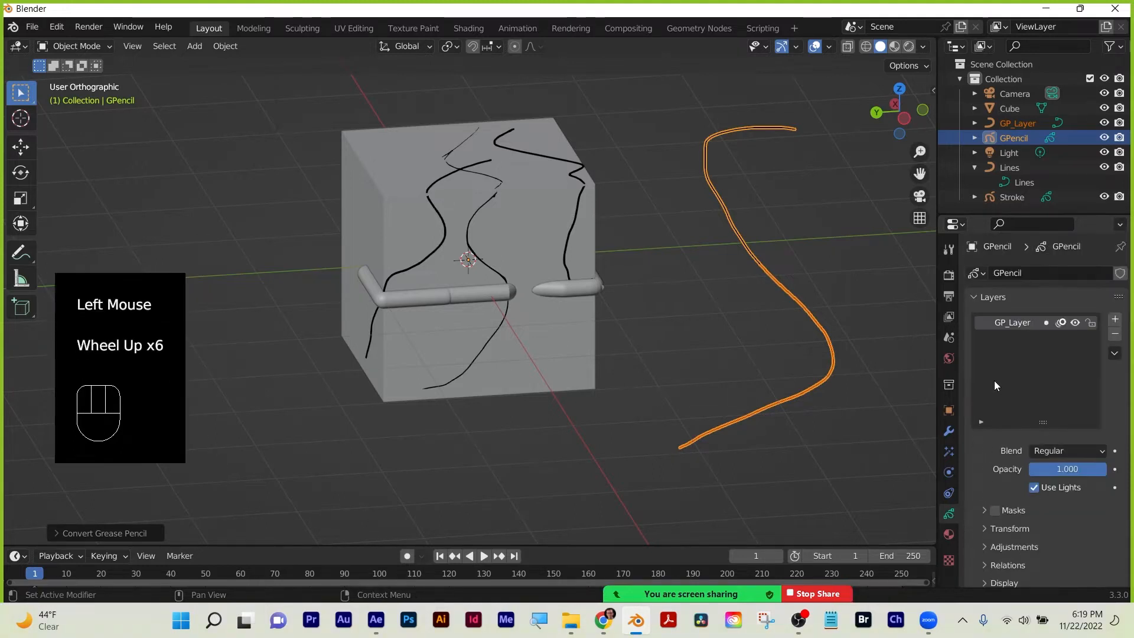
left_click(1018, 113)
left_click(1019, 122)
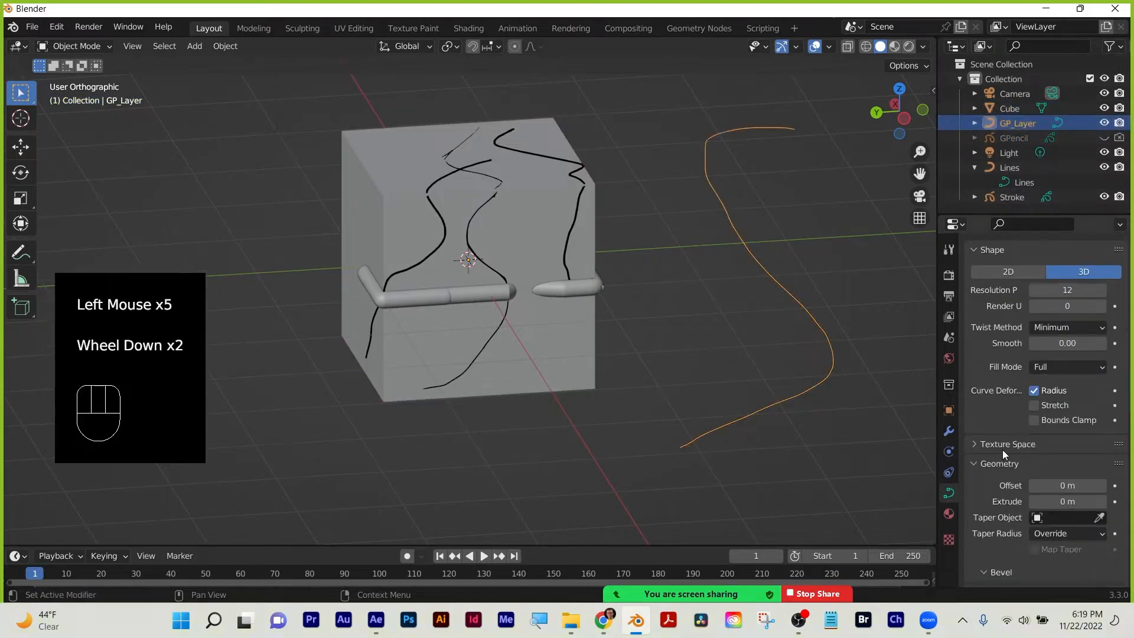
Give the GP_Layer curve a round bevel with depth 0.08 m, resolution 11 and filled caps.
scroll(1001, 449, "down", 5)
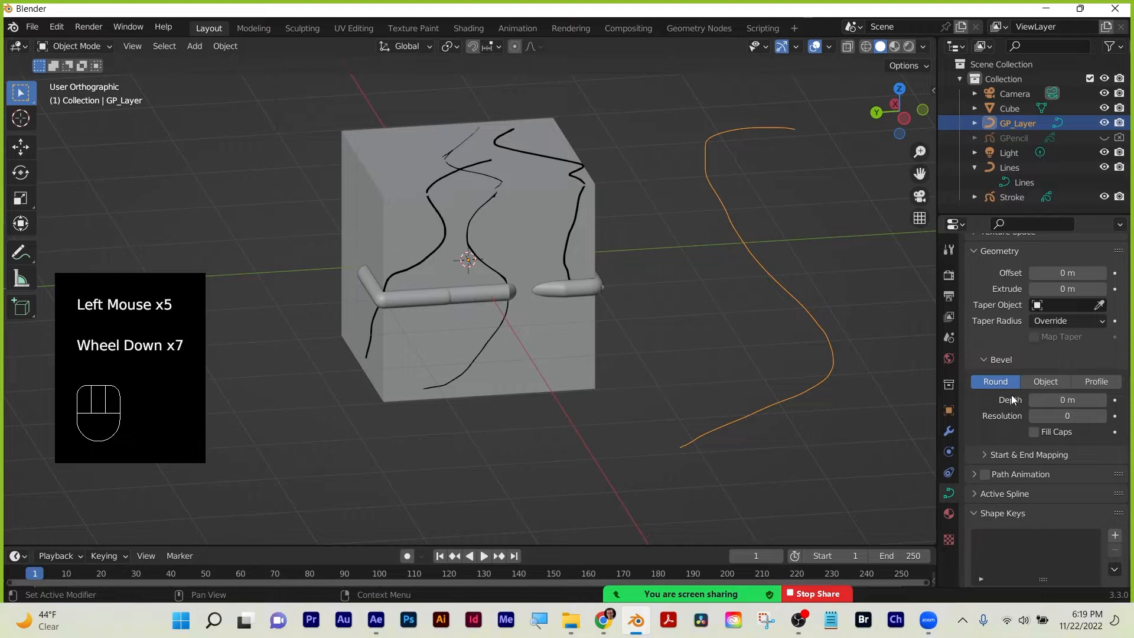
mouse_move(1060, 400)
left_mouse_down()
mouse_move(1087, 400)
mouse_move(1070, 400)
mouse_move(1069, 416)
mouse_move(1097, 416)
mouse_move(1063, 416)
left_mouse_up()
left_click(1041, 434)
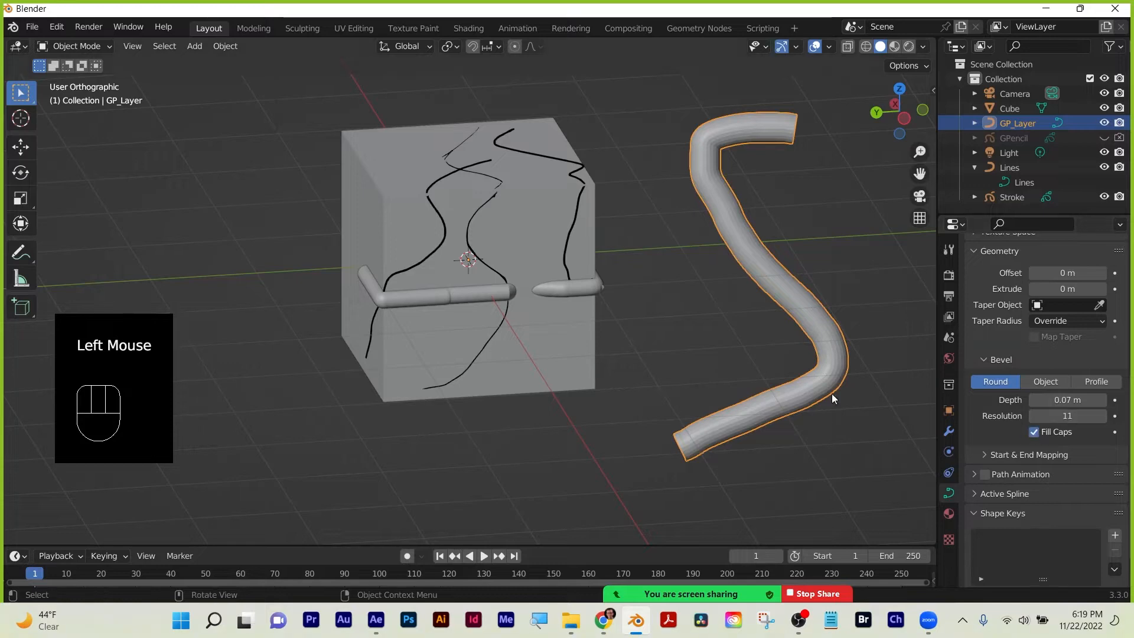
middle_click_drag(811, 345, 729, 284)
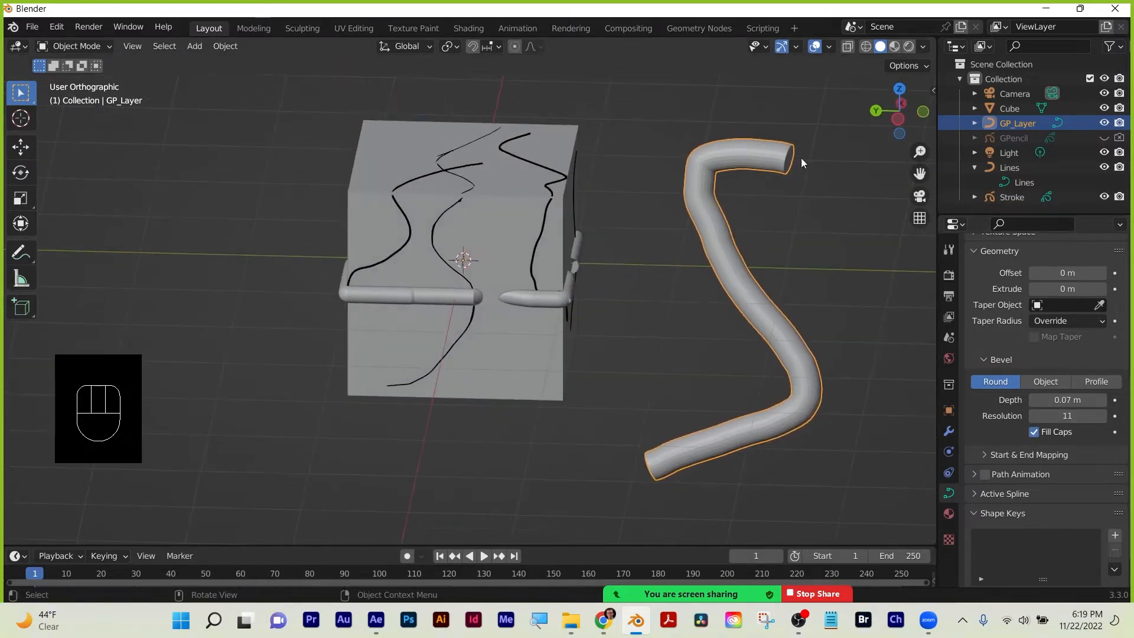
mouse_move(1063, 400)
left_mouse_down()
mouse_move(1092, 400)
mouse_move(1066, 399)
left_mouse_up()
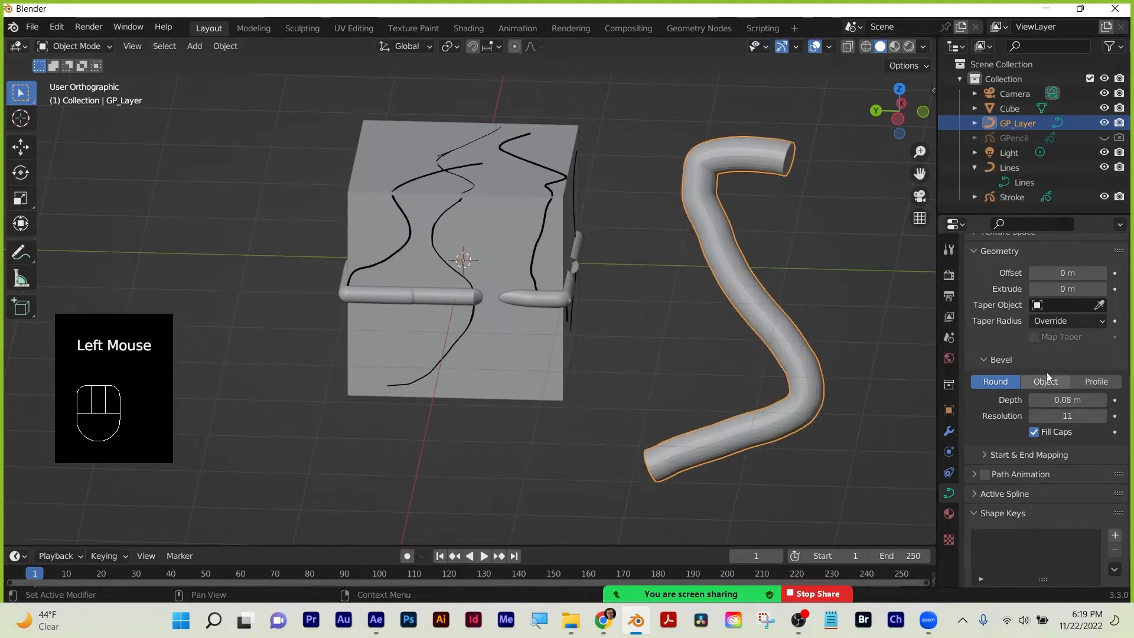
Convert the beveled GP_Layer curve to a mesh and inspect its geometry in Edit Mode.
left_click(1016, 125)
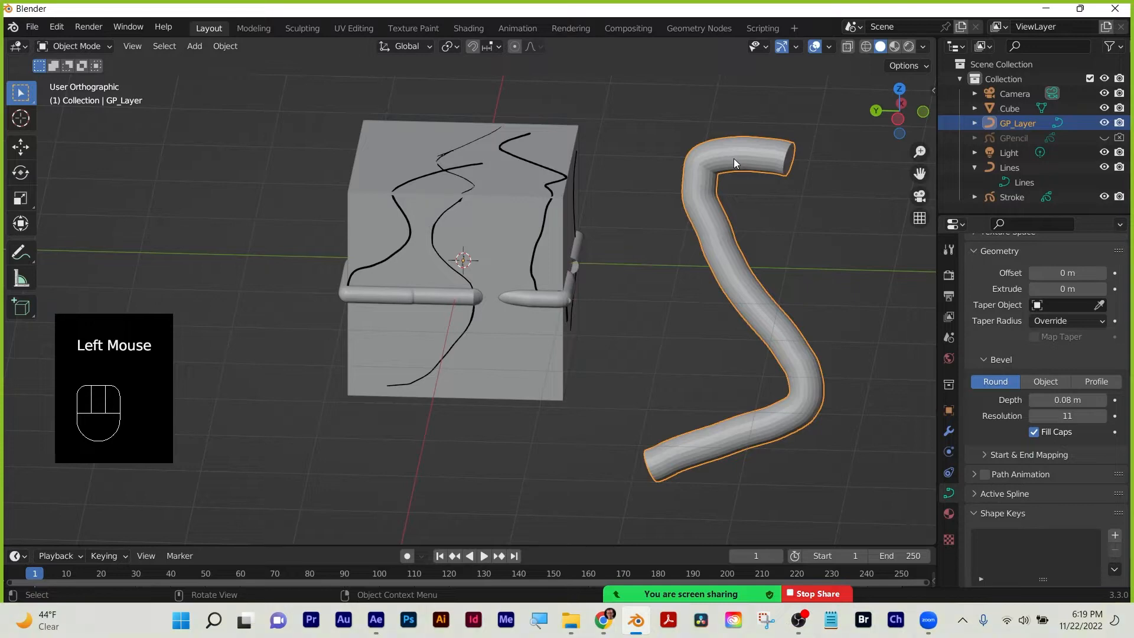
right_click(733, 158)
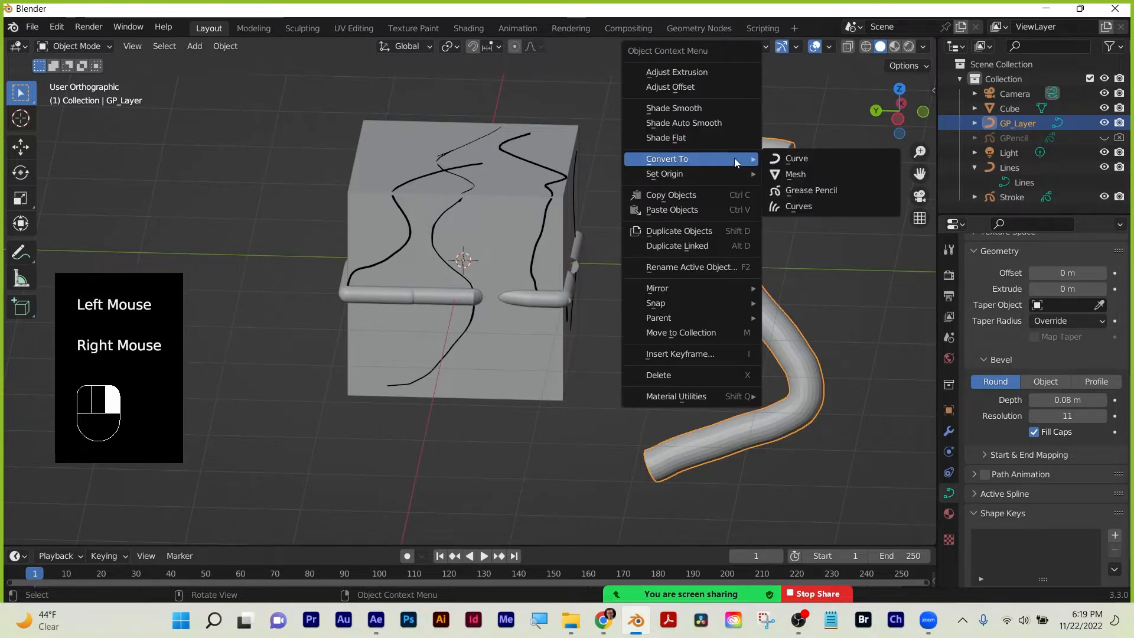
left_click(790, 176)
key("Tab")
middle_click_drag(762, 229, 685, 232)
key("Tab")
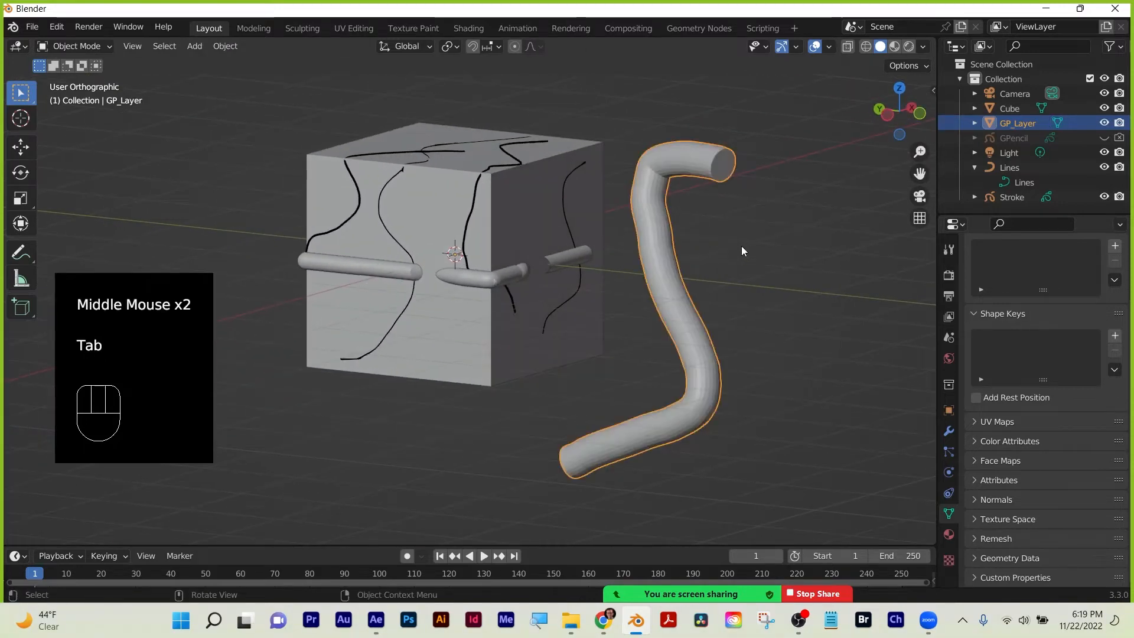
Delete all visible objects from the scene.
scroll(738, 250, "down", 2)
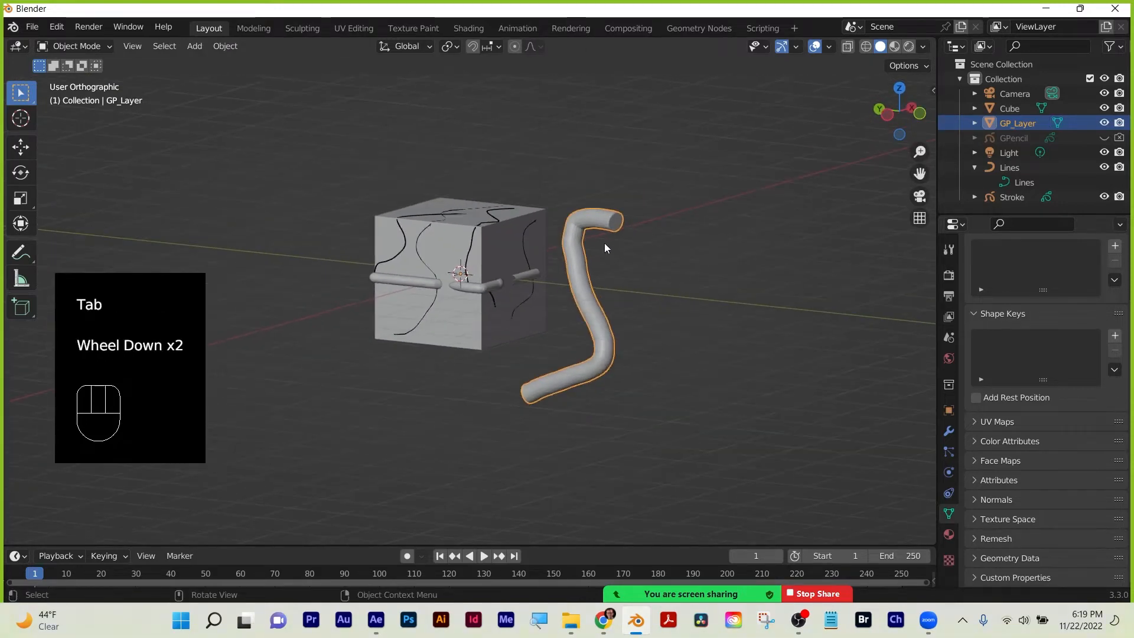
key("a")
key("x")
left_click(568, 235)
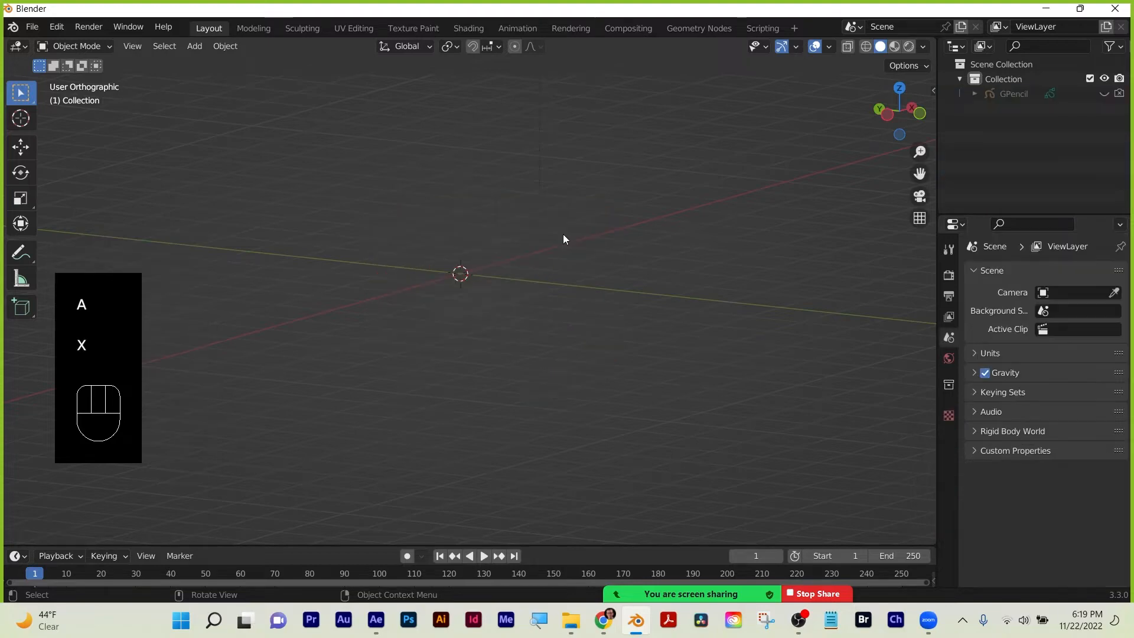
Add a new blank Grease Pencil object to the emptied scene.
key("shift+a")
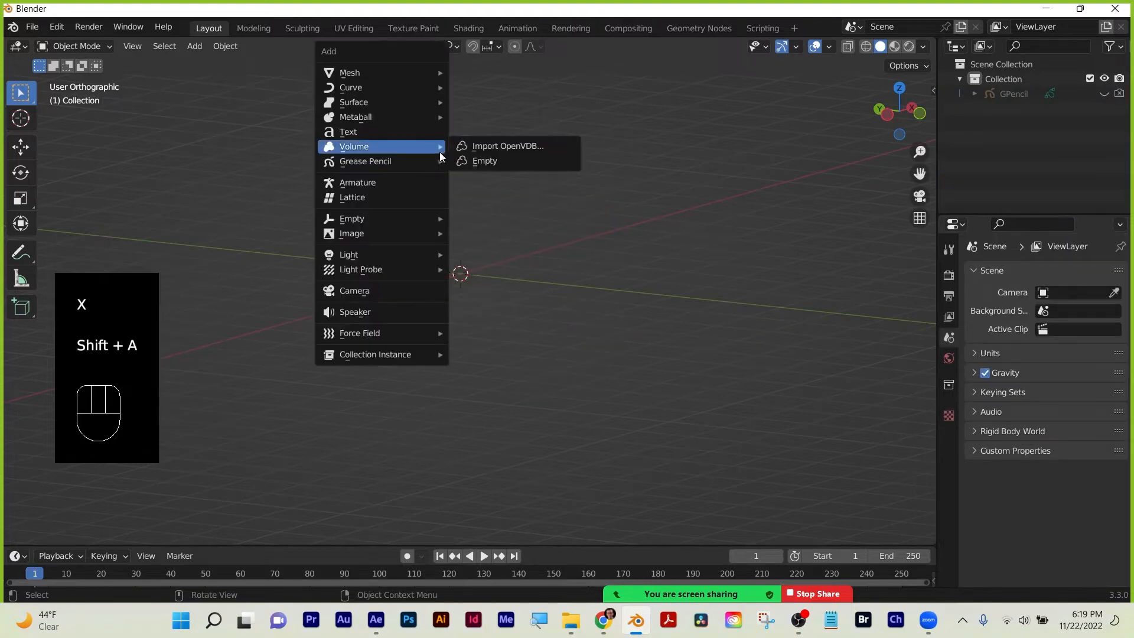
mouse_move(375, 163)
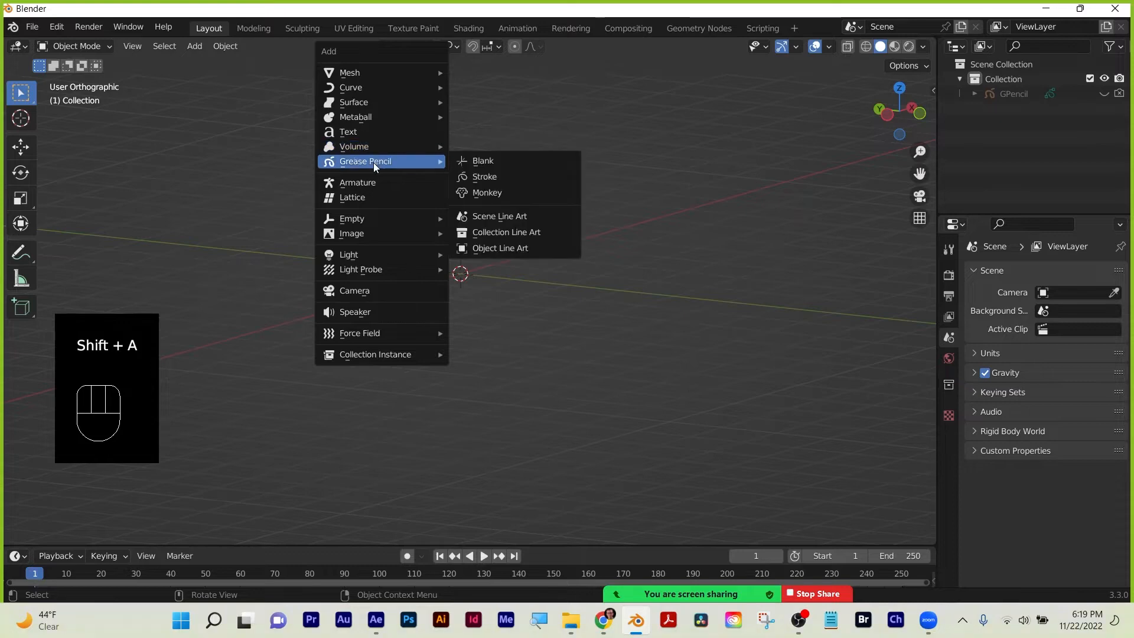
left_click(502, 164)
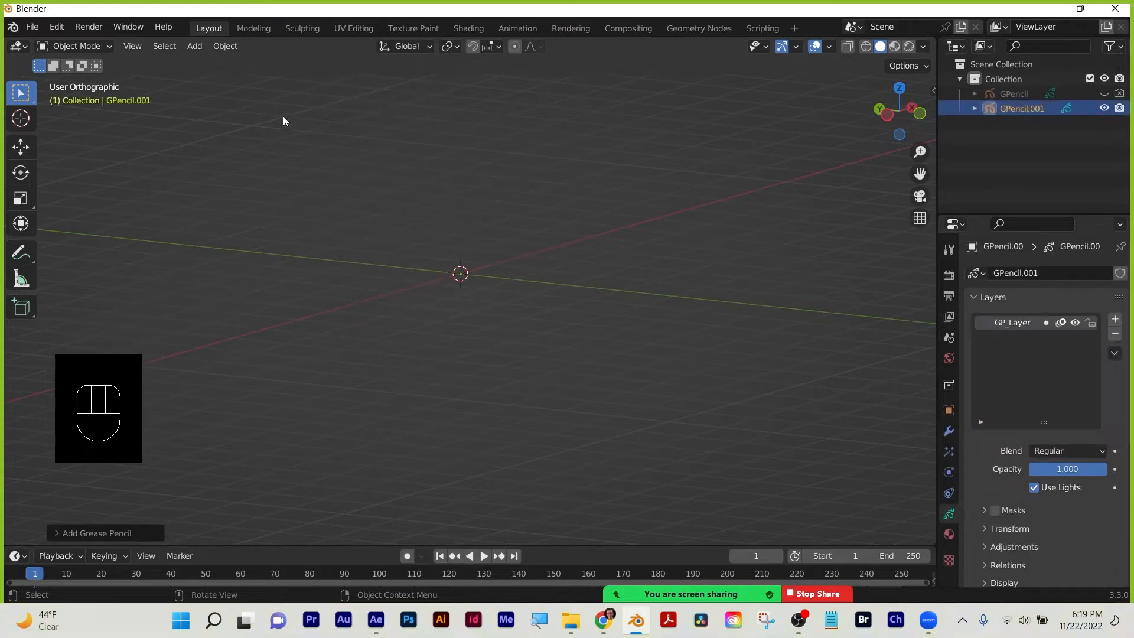
Switch the new Grease Pencil object to Draw Mode and draw a wavy stroke rising from the 3D cursor.
left_click(103, 53)
left_click(103, 112)
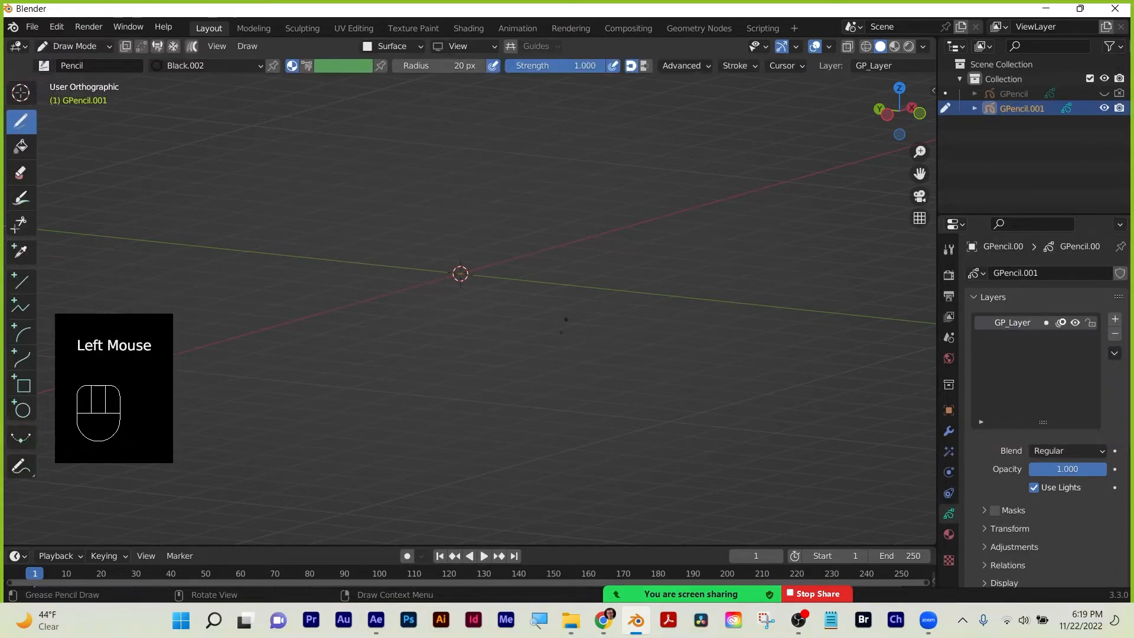
left_click_drag(471, 267, 521, 184)
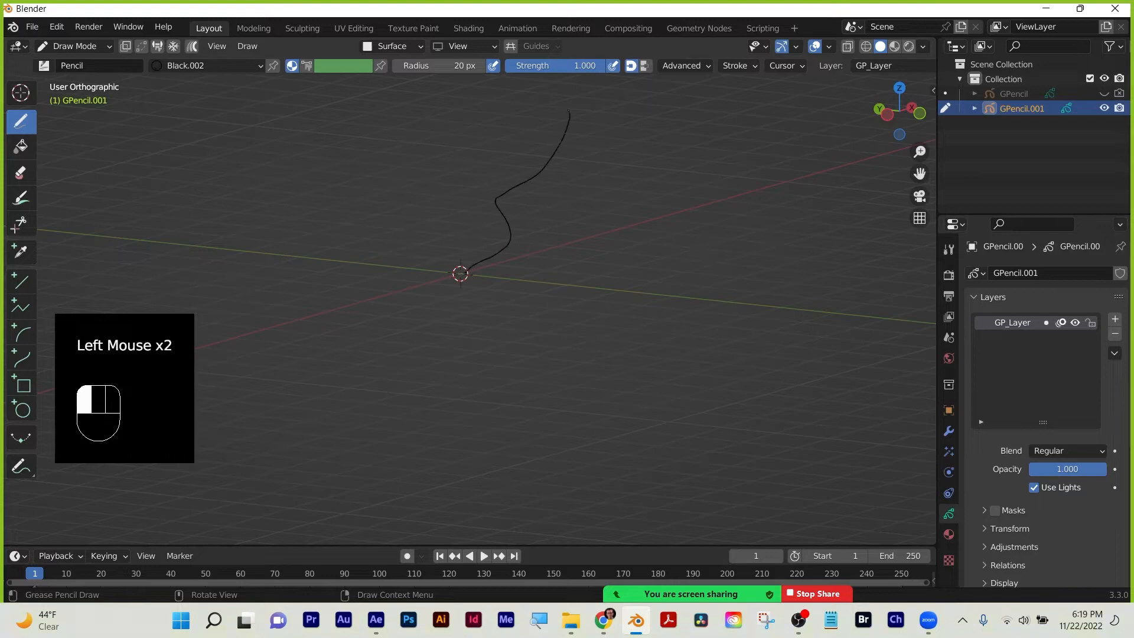
mouse_move(669, 176)
middle_mouse_down()
mouse_move(646, 189)
mouse_move(591, 165)
middle_mouse_up()
Convert the stroke to a path curve in Object Mode and hide the original GPencil.001 from the viewport and renders.
key("Tab")
left_click(74, 45)
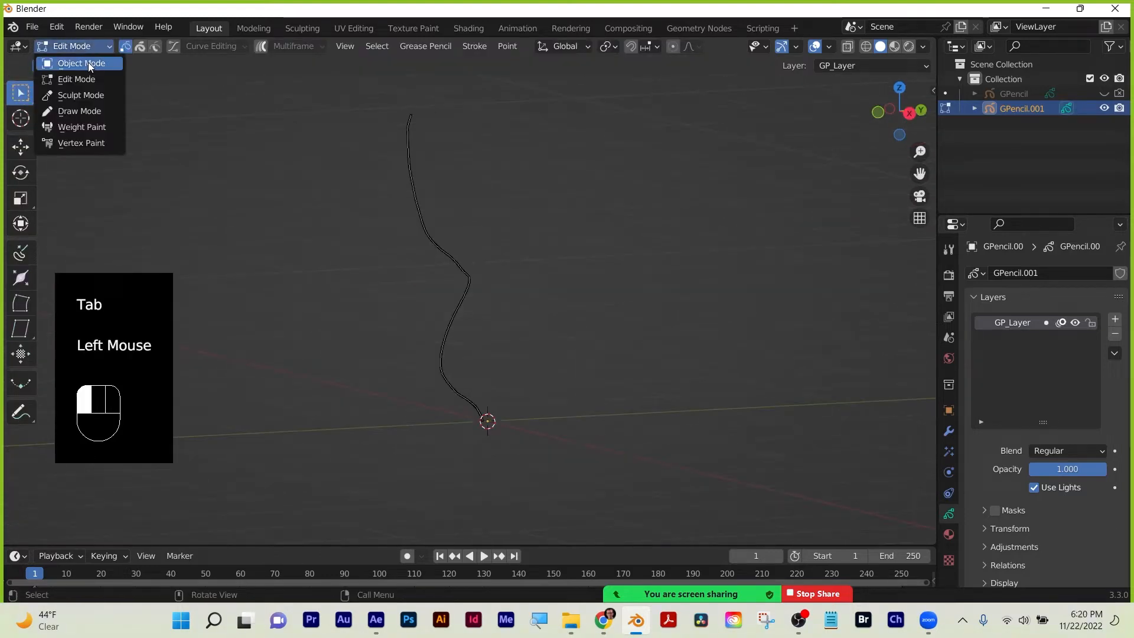
left_click(90, 63)
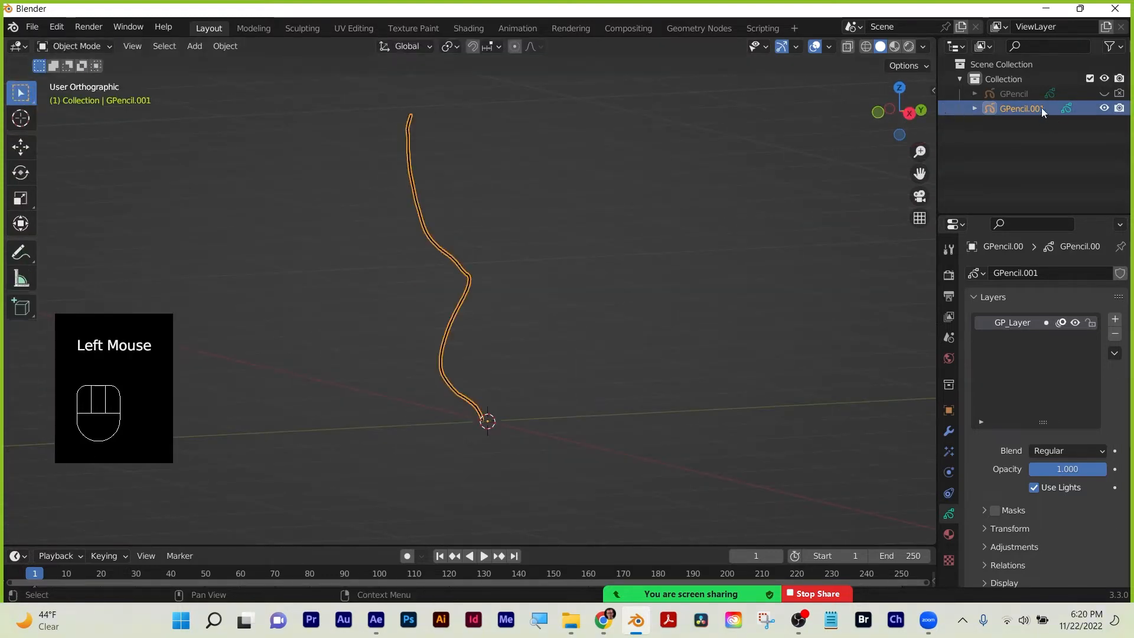
right_click(408, 216)
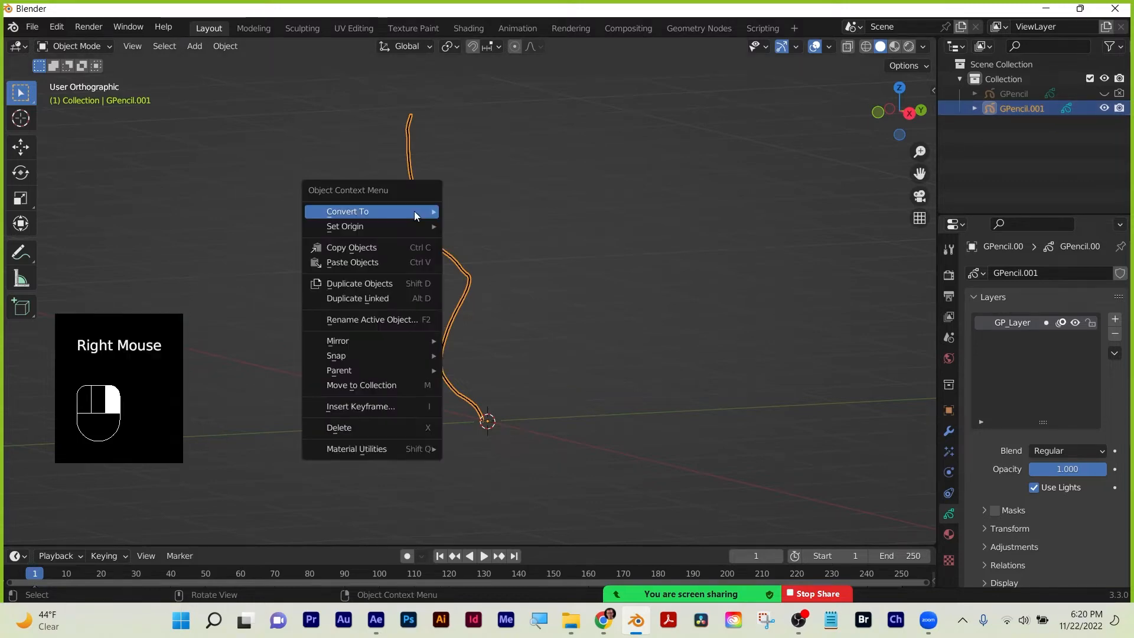
mouse_move(406, 211)
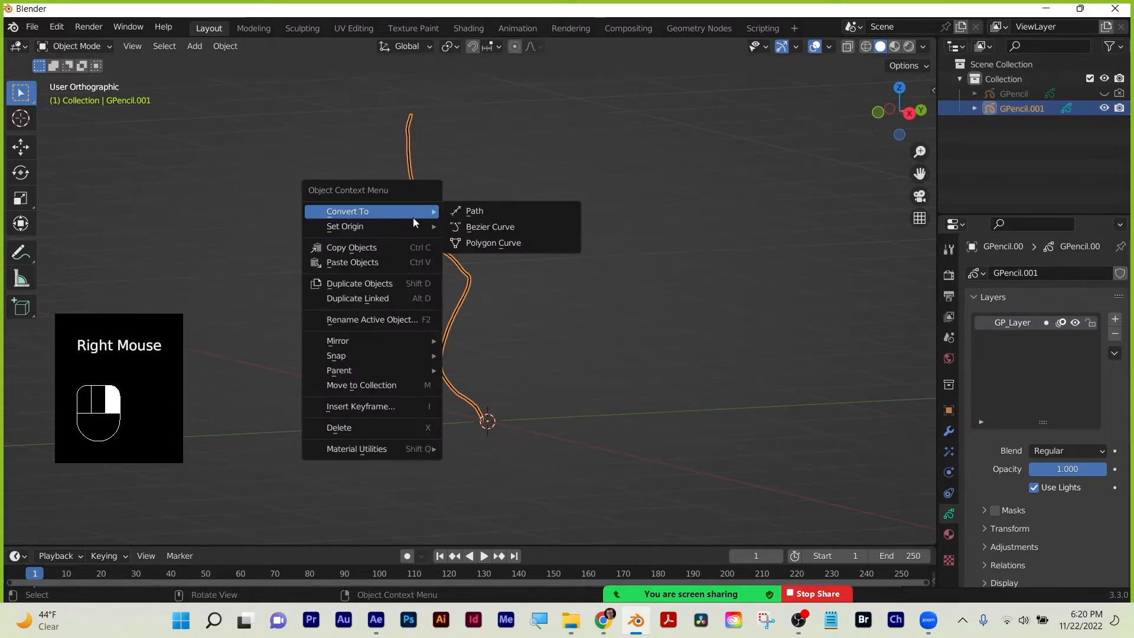
left_click(474, 214)
left_click(1105, 122)
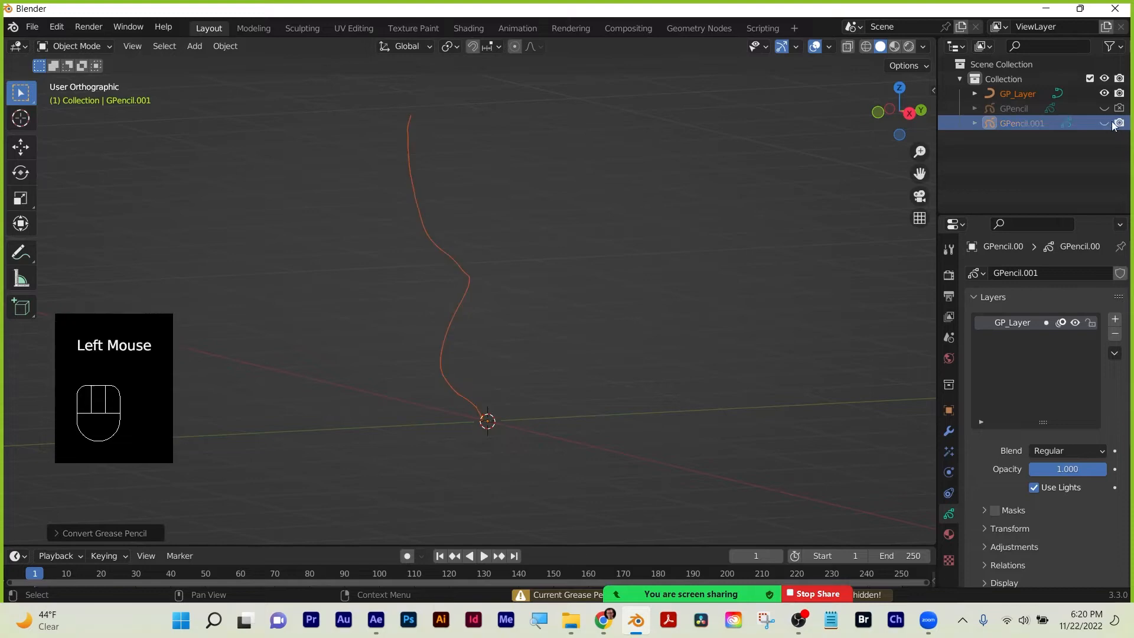
left_click(1116, 122)
Give the new GP_Layer curve a round bevel with depth 0.04 m, resolution 8 and filled caps.
left_click(1008, 92)
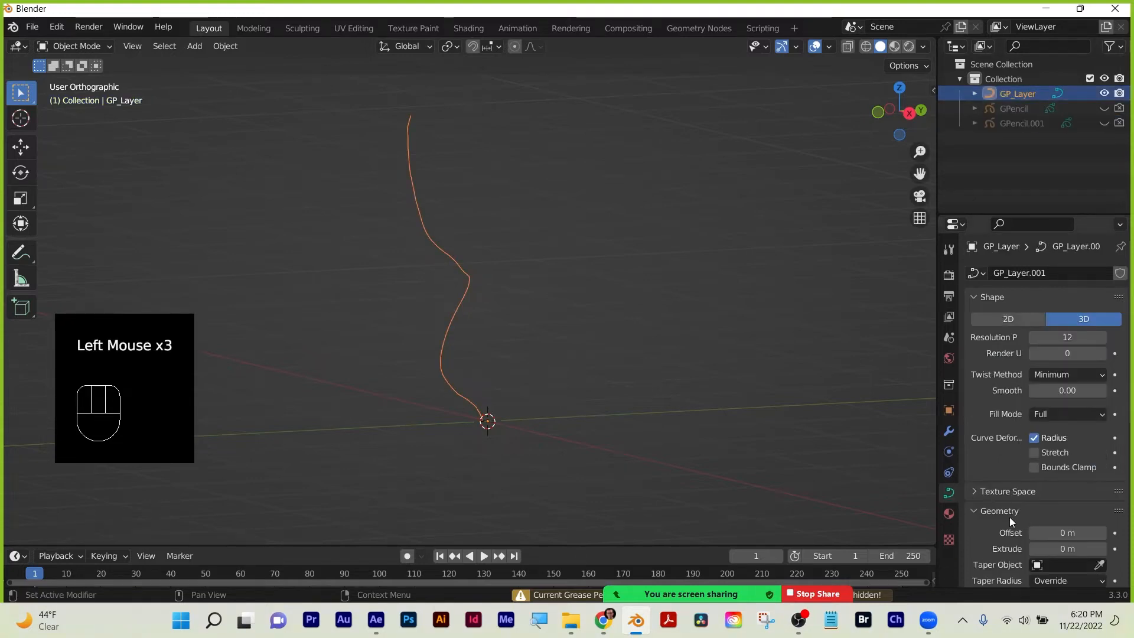
scroll(1009, 518, "down", 8)
left_click_drag(1045, 471, 952, 488)
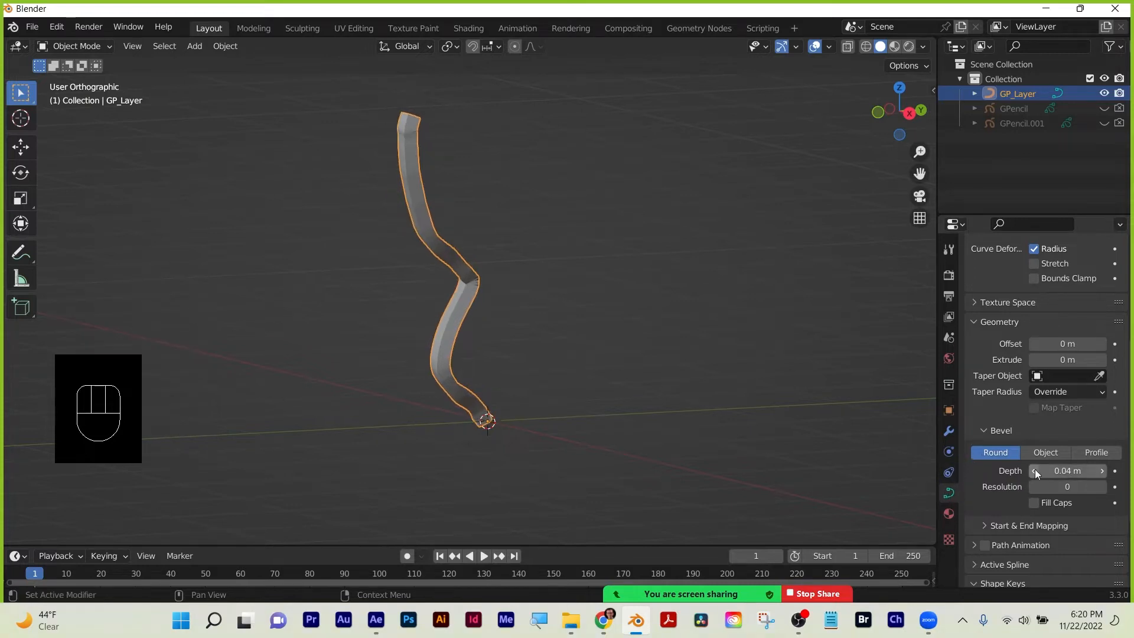
mouse_move(1063, 487)
left_mouse_down()
mouse_move(1092, 486)
mouse_move(1048, 501)
left_mouse_up()
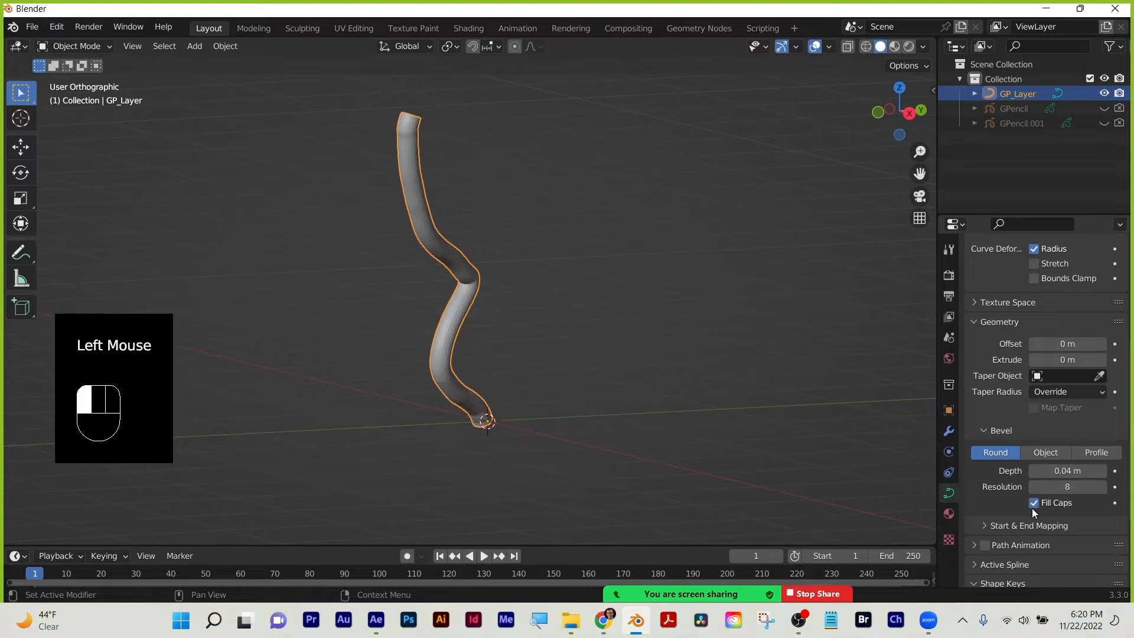
Convert the beveled GP_Layer tube to a mesh.
middle_click_drag(625, 286, 613, 241)
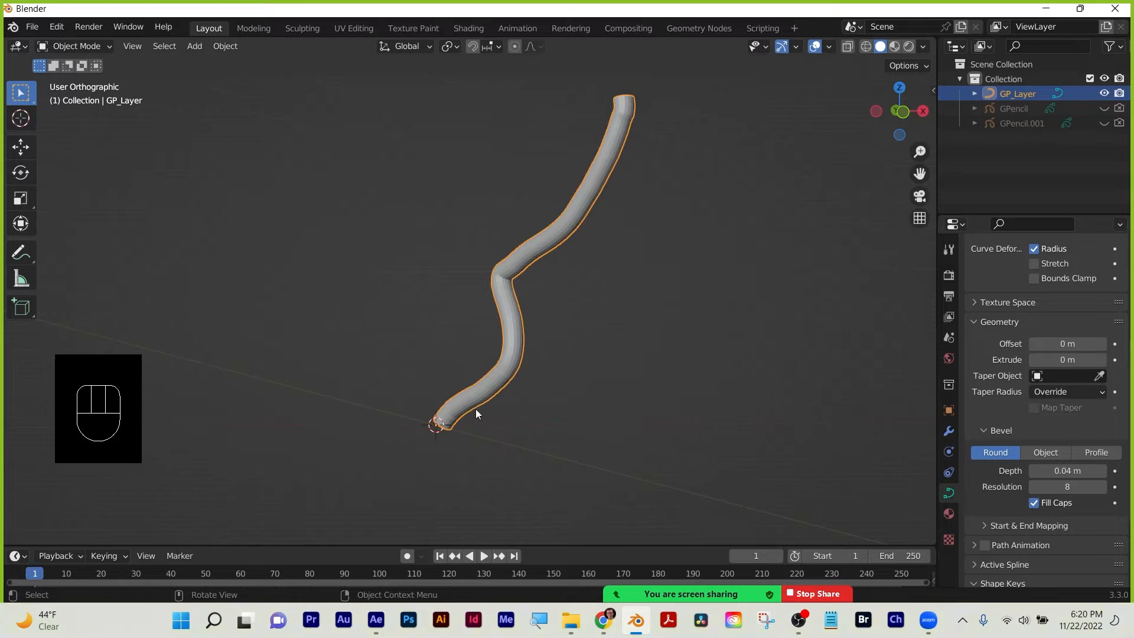
right_click(603, 158)
mouse_move(603, 157)
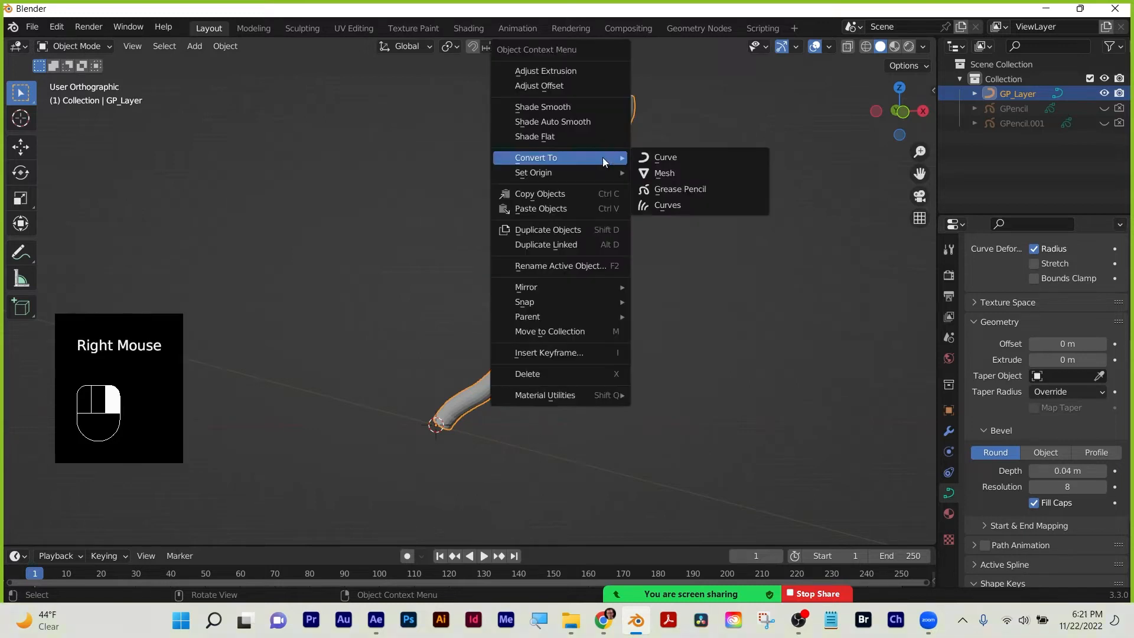
left_click(678, 174)
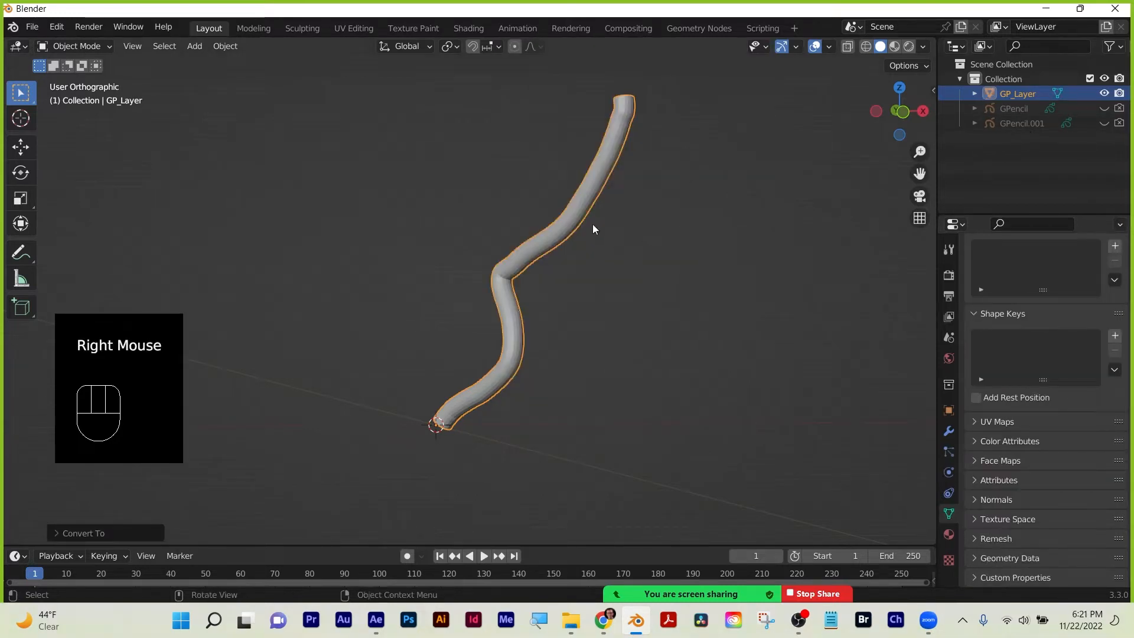
Open the GP_Layer mesh in Edit Mode with edge selection and wireframe shading, and turn X-ray off.
key("Tab")
middle_click_drag(575, 225, 597, 223)
key("Tab")
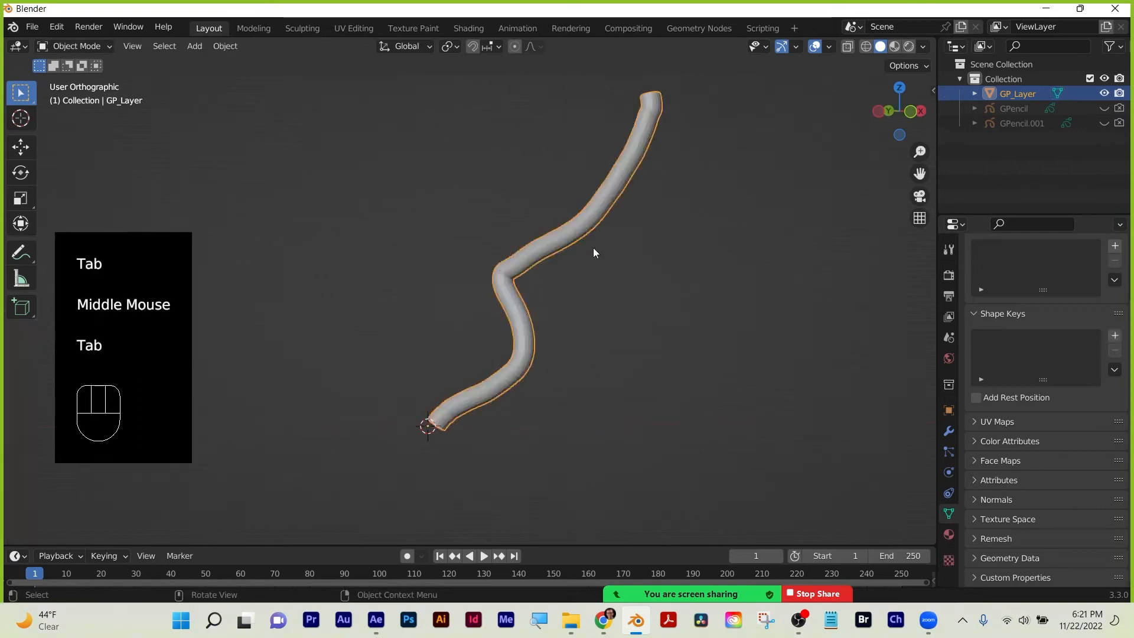
key("Tab")
middle_click_drag(528, 383, 564, 381)
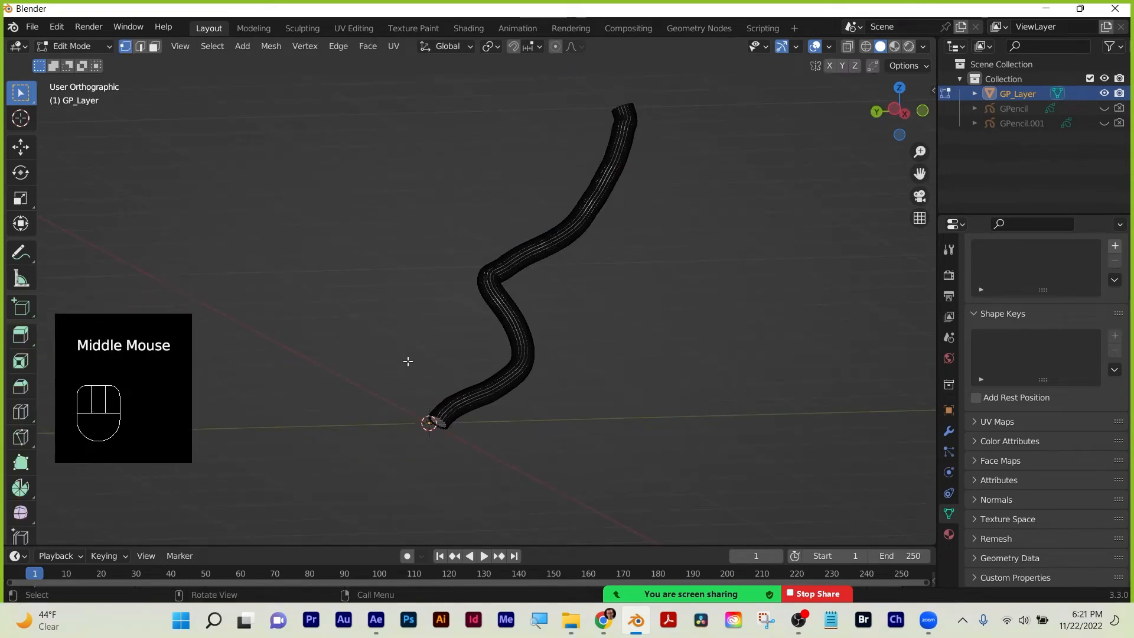
key("grave")
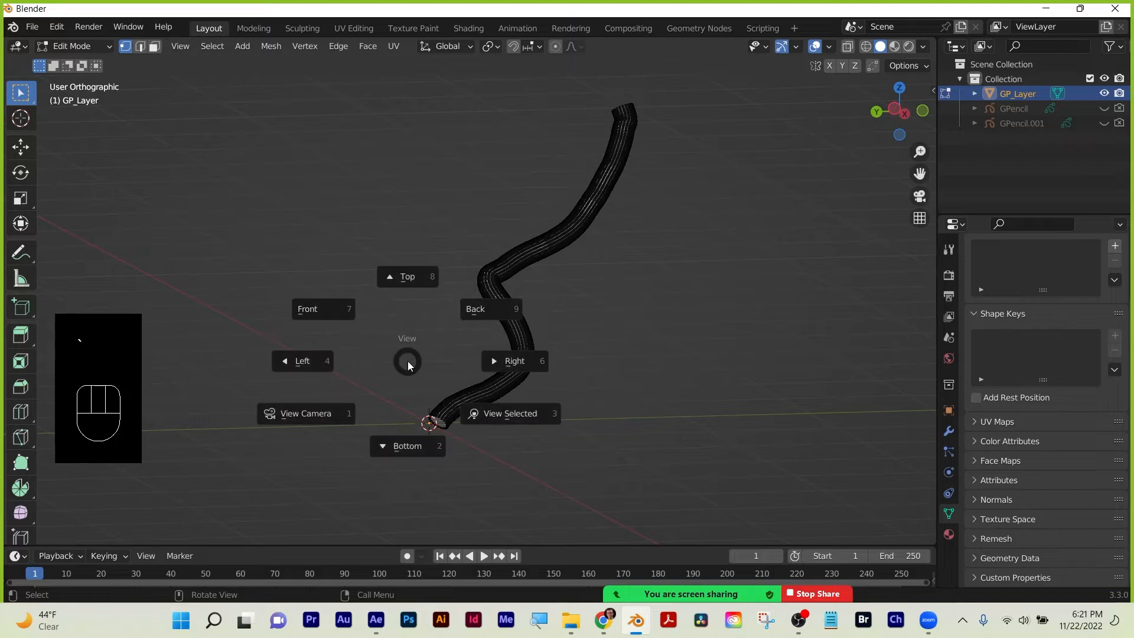
left_click(349, 312)
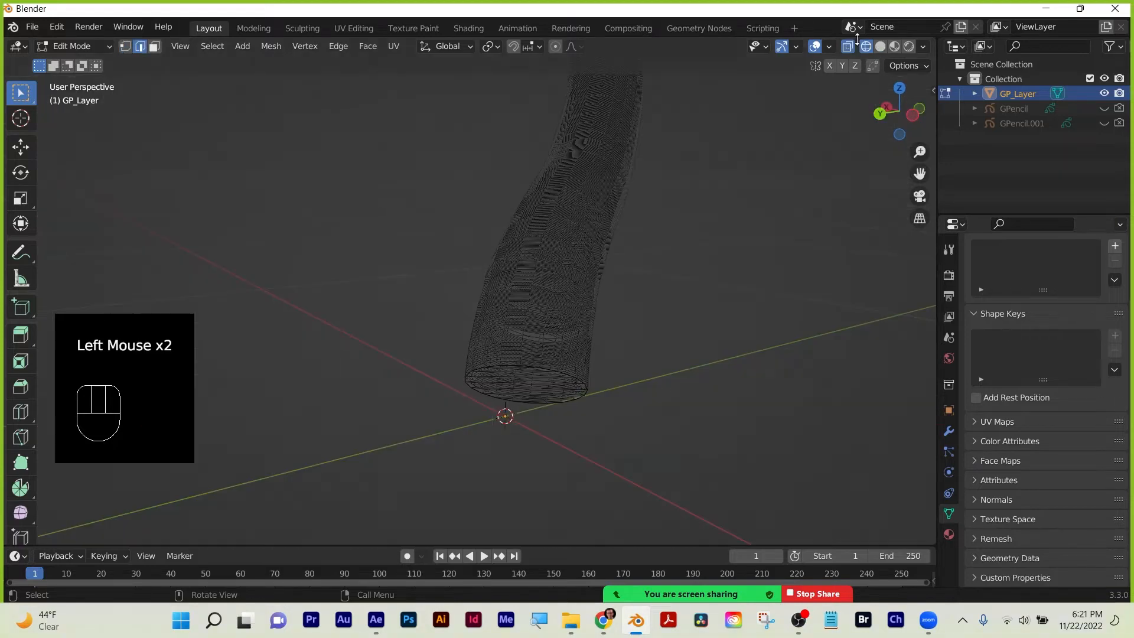
left_click(847, 46)
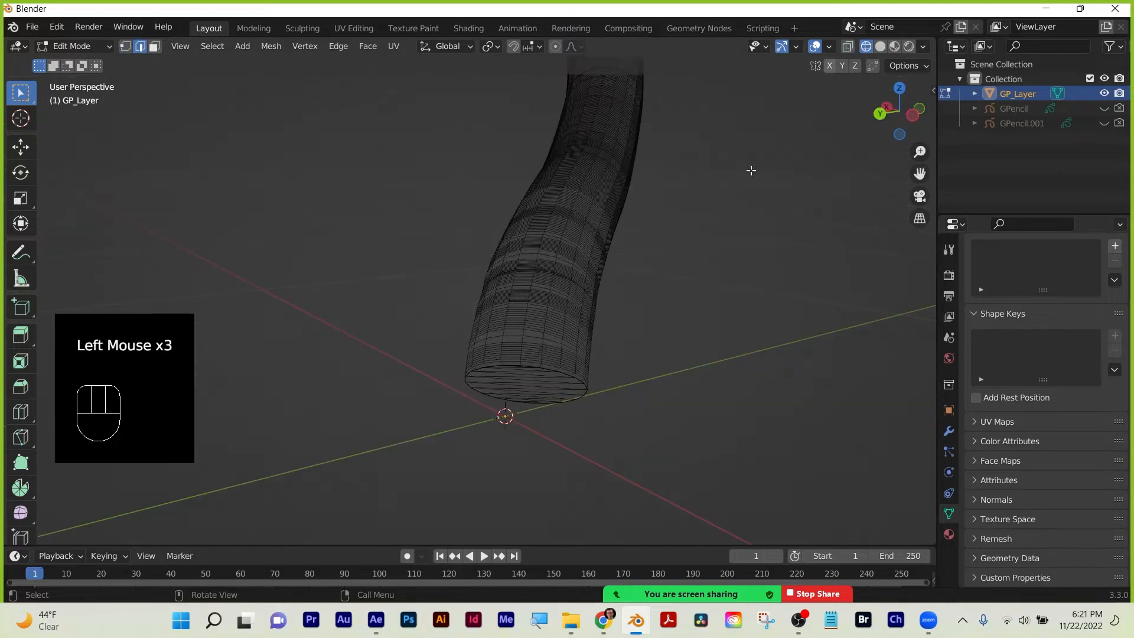
key("space")
scroll(542, 386, "up", 2)
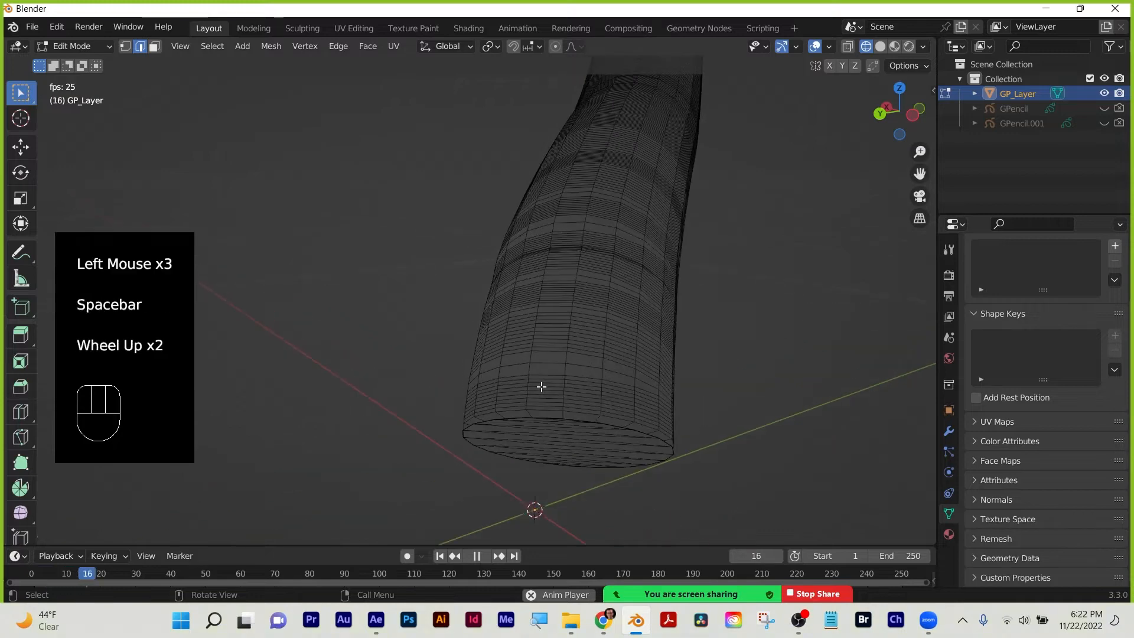
key("space")
left_click(577, 367)
key("space")
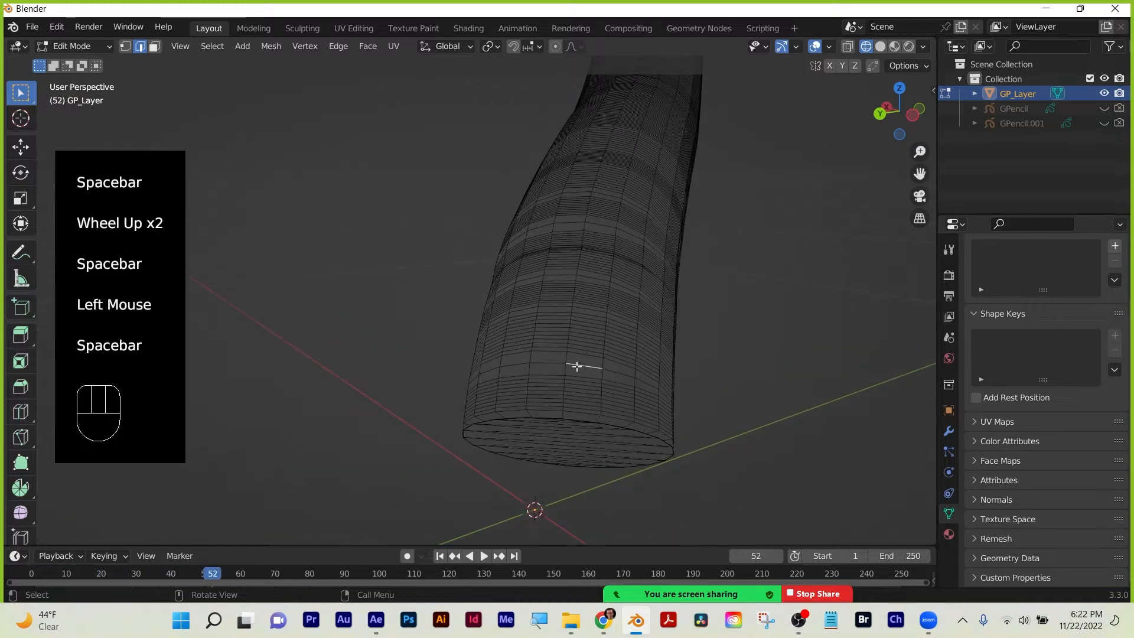
key("space")
key("space")
key("space")
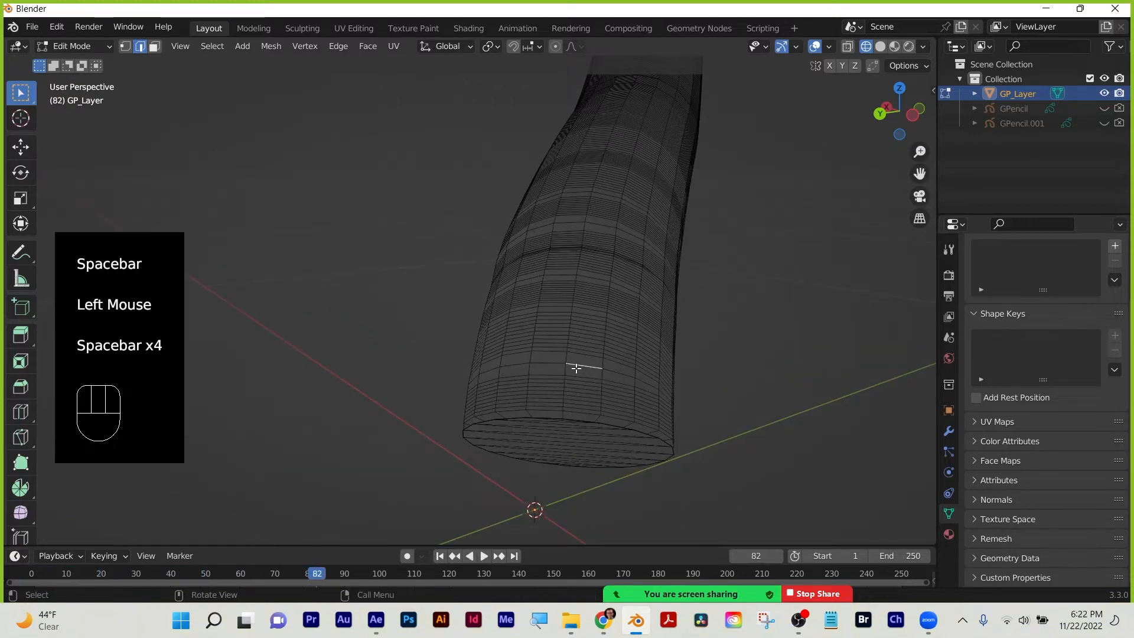
Select the neighbouring edge loops near the tube's base and scale them up by about 1.27 to form a raised ring.
left_click(578, 365, "alt")
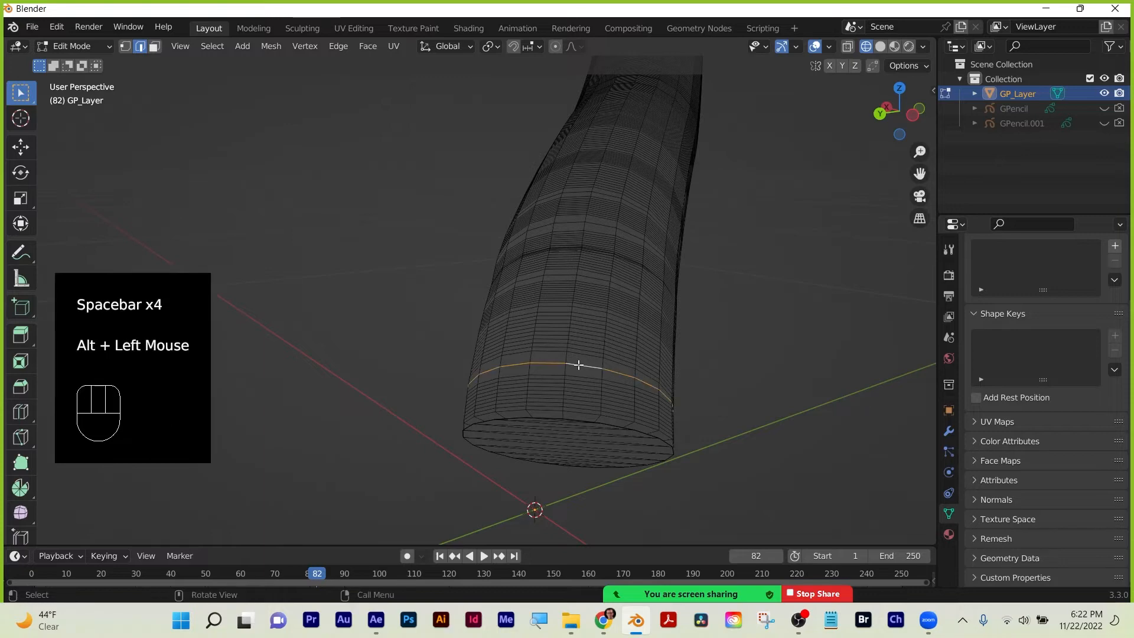
key("s")
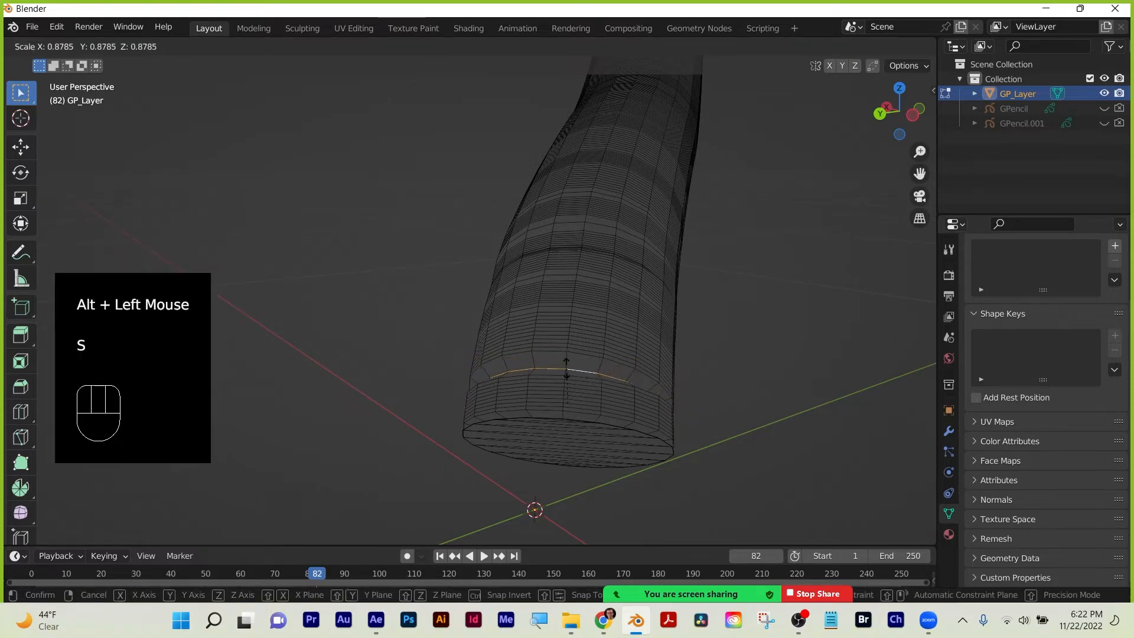
right_click(519, 381)
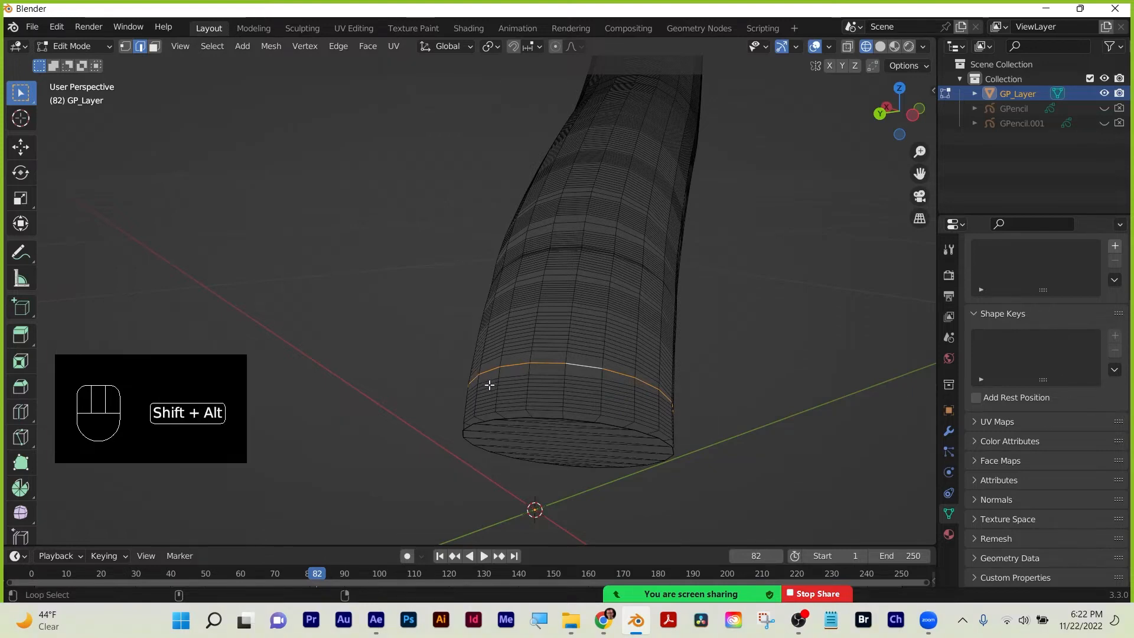
left_click(492, 383, "alt+shift")
left_click(491, 384, "alt+shift")
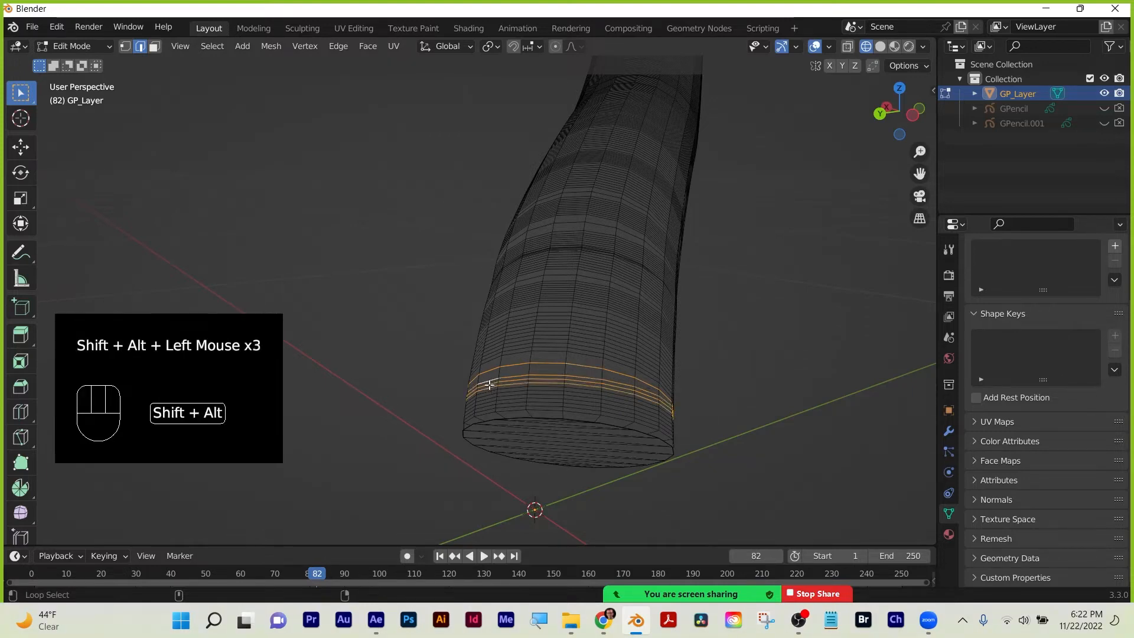
left_click(486, 395, "alt+shift")
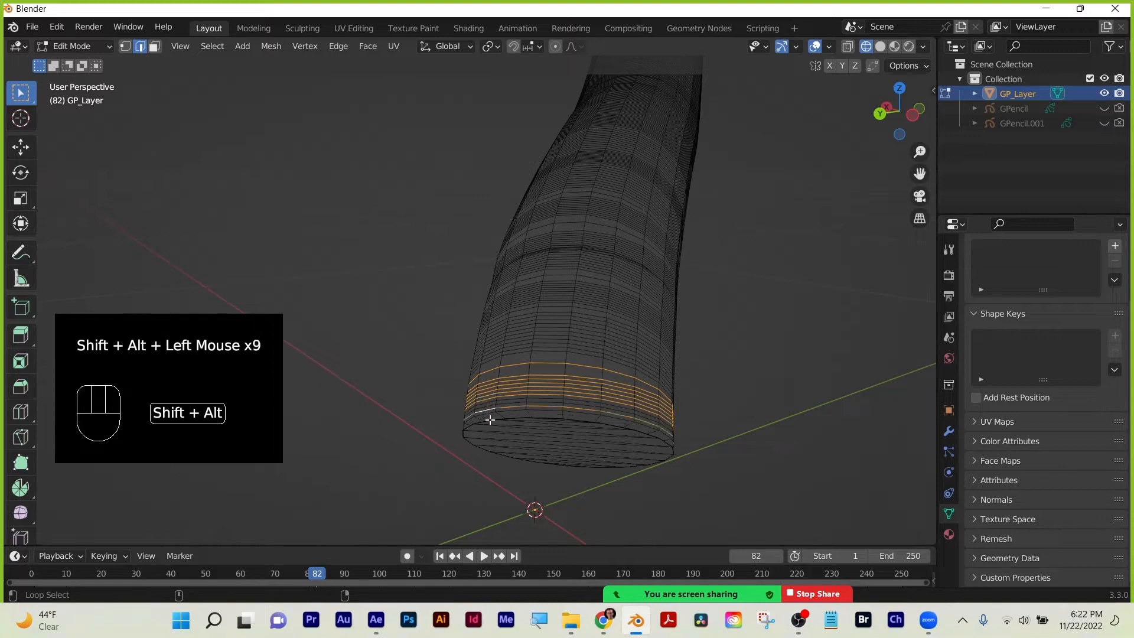
left_click(483, 410, "alt+shift")
left_click(486, 402, "alt+shift")
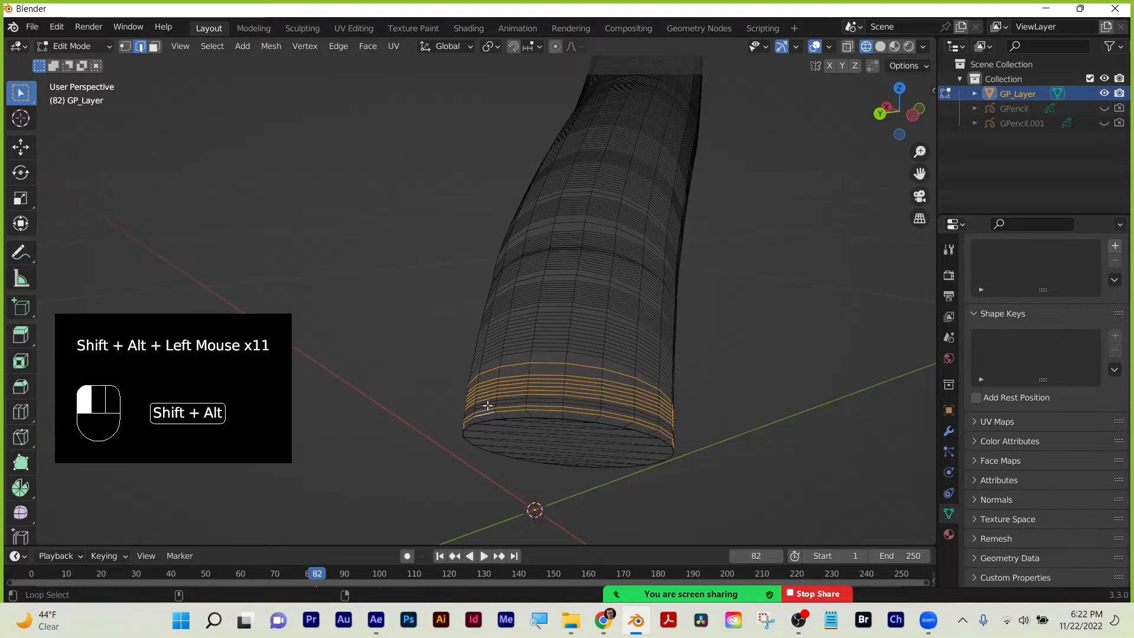
left_click(487, 399, "alt+shift")
key("s")
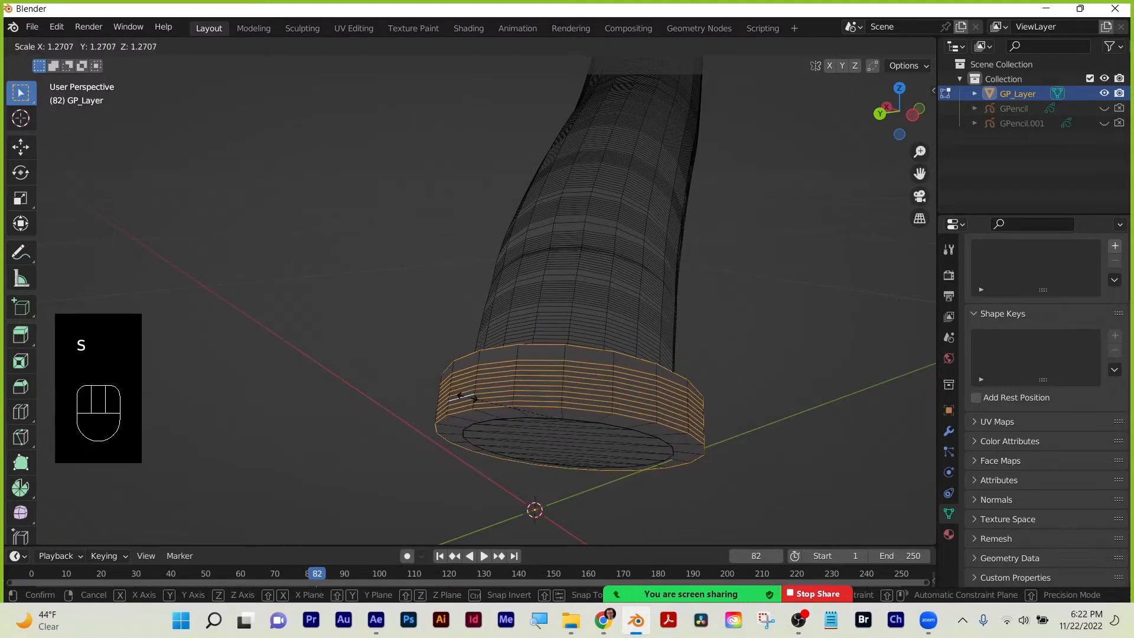
left_click(468, 395)
Deselect the loops and examine the enlarged ring at the tube's base from several angles.
middle_click_drag(751, 264, 733, 413)
scroll(704, 347, "down", 3)
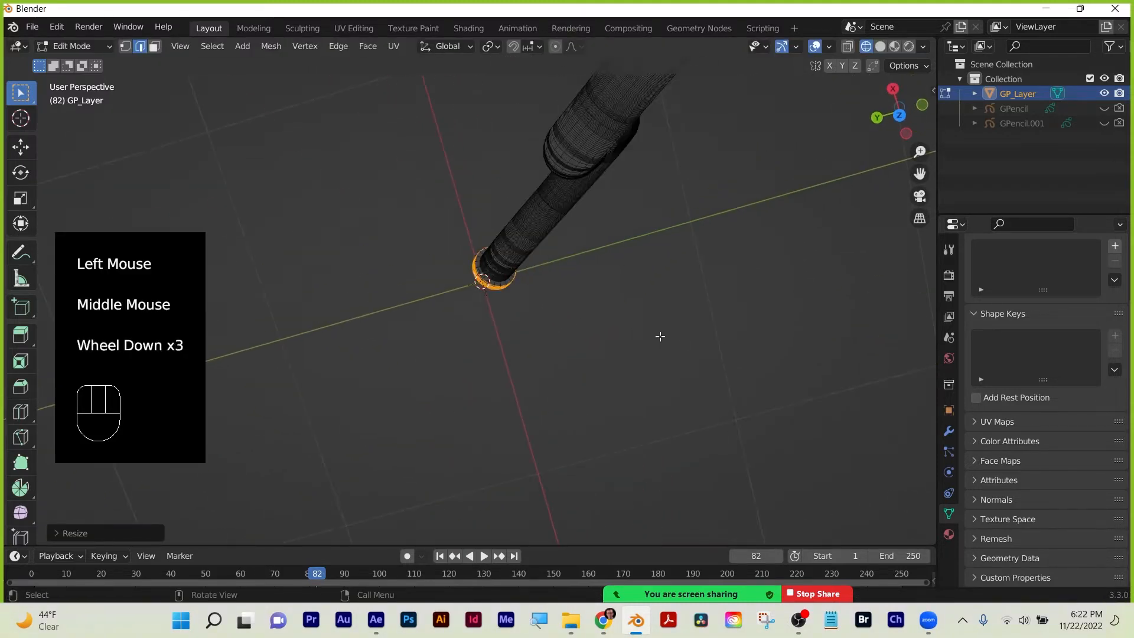
middle_click_drag(593, 337, 618, 235)
left_click(620, 239)
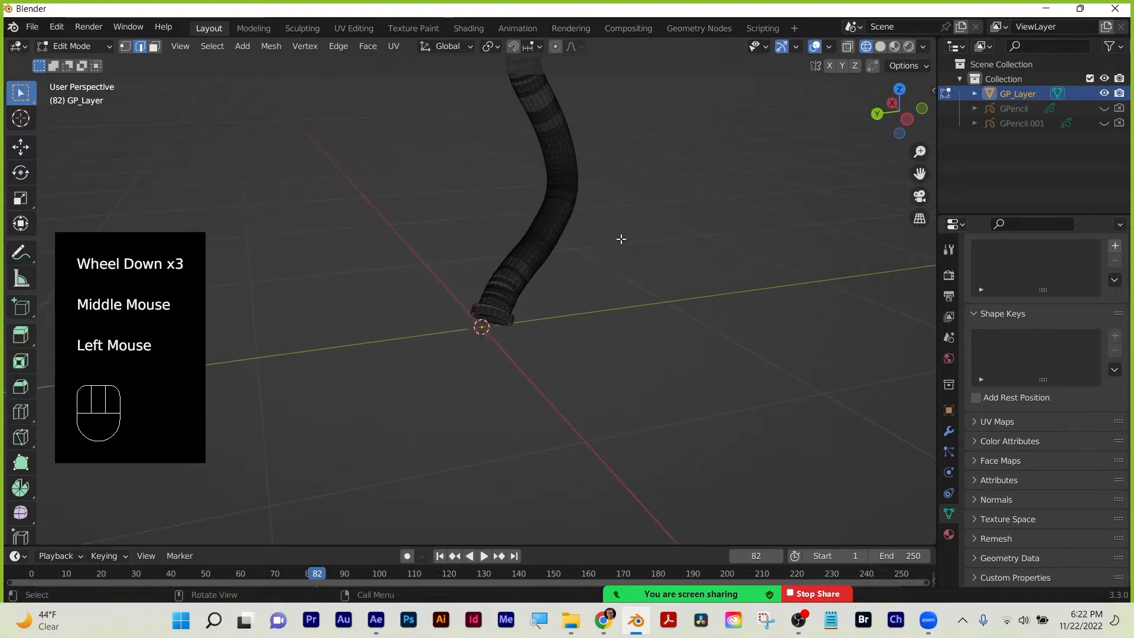
scroll(602, 283, "up", 5)
middle_click_drag(633, 314, 573, 314)
scroll(683, 352, "down", 3)
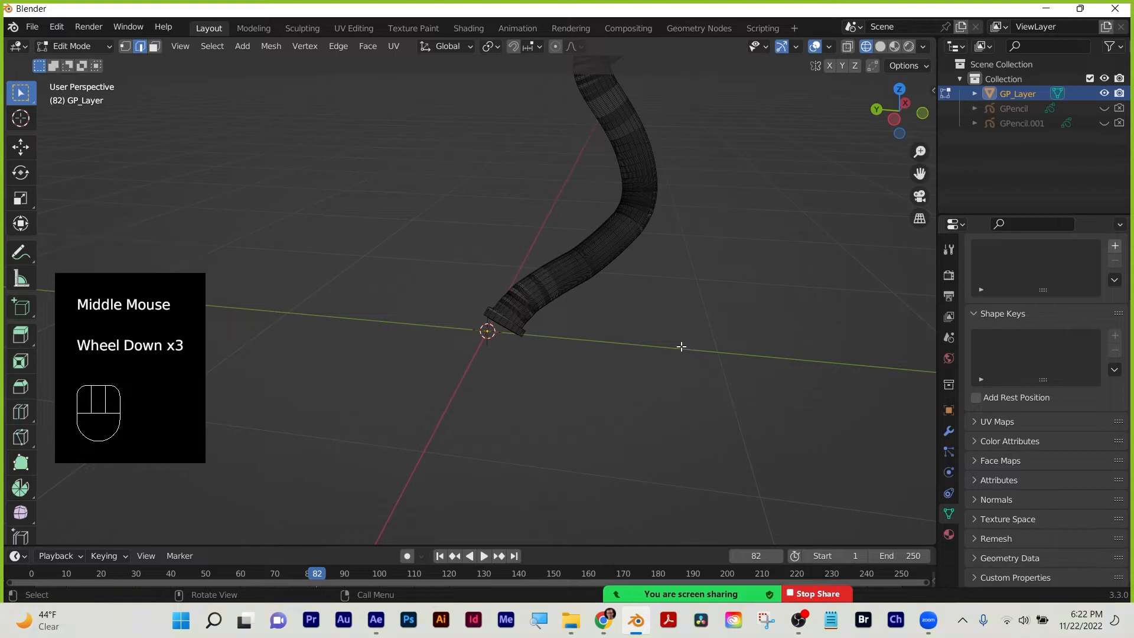
Delete all of the GP_Layer mesh's geometry in Edit Mode.
left_click(709, 288)
key("a")
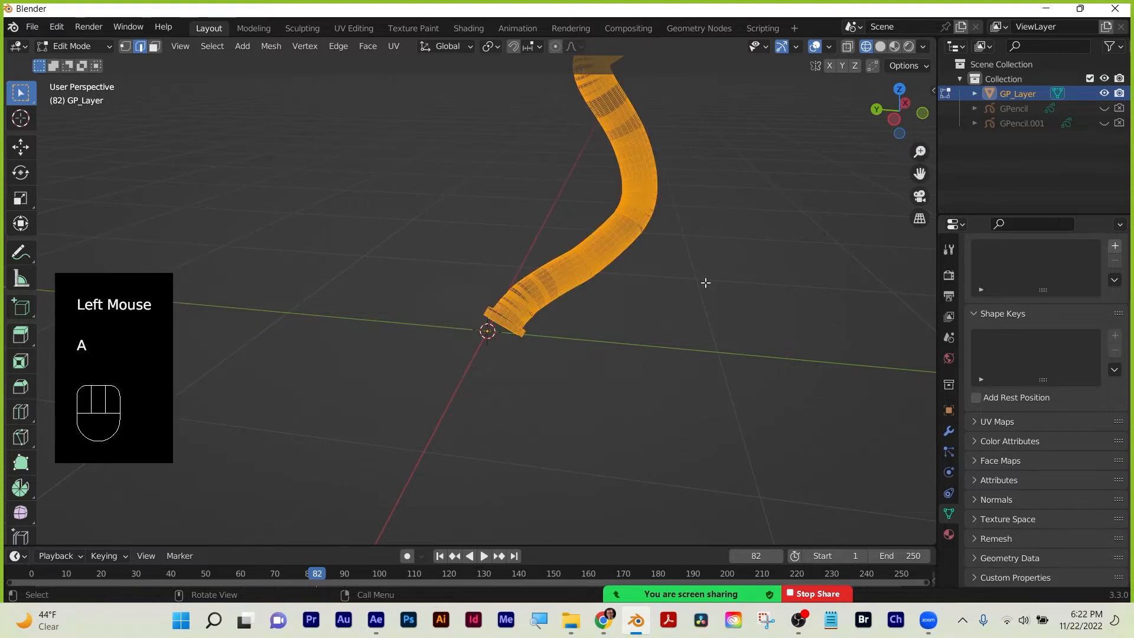
key("x")
left_click(706, 283)
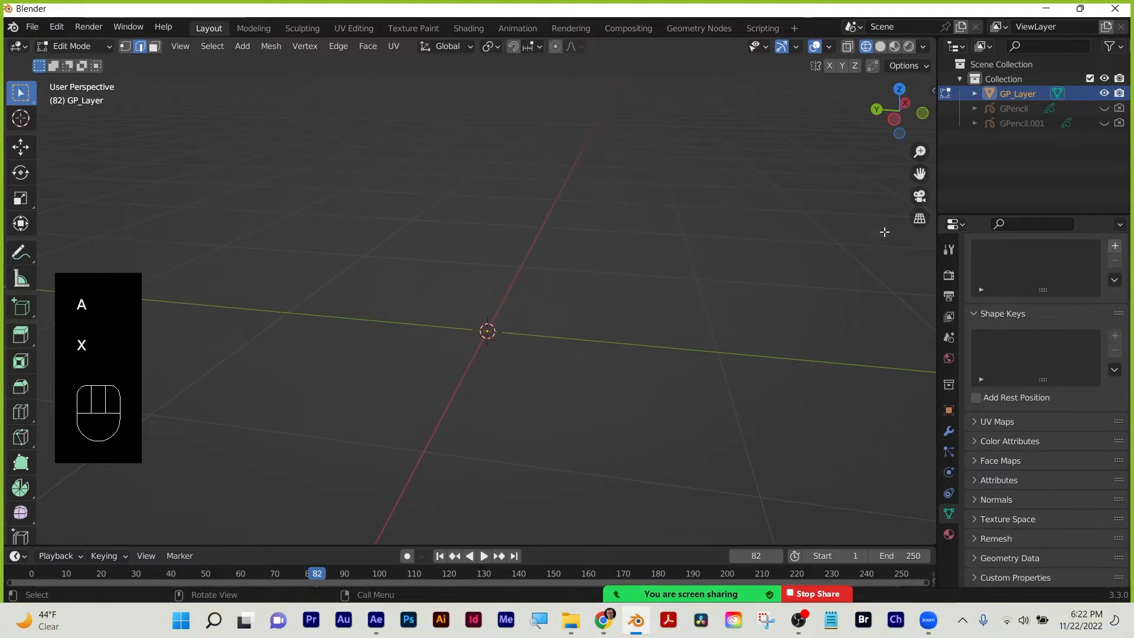
Return to Object Mode and delete the collection together with the GP_Layer mesh and both Grease Pencil objects.
left_click(1009, 168)
scroll(554, 256, "down", 2)
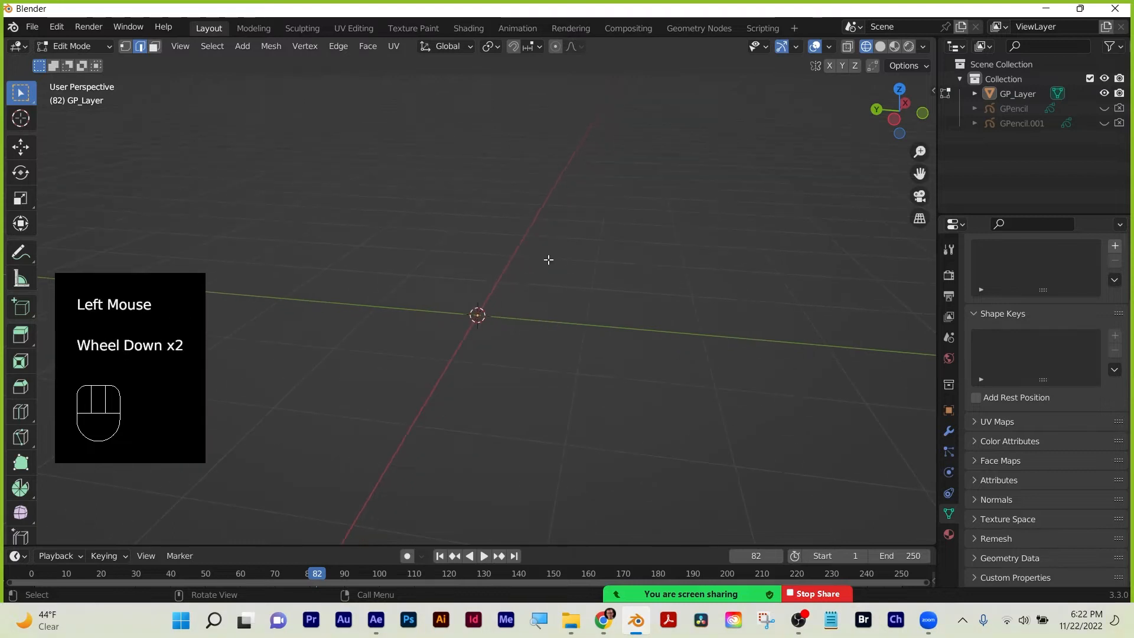
key("Tab")
key("a")
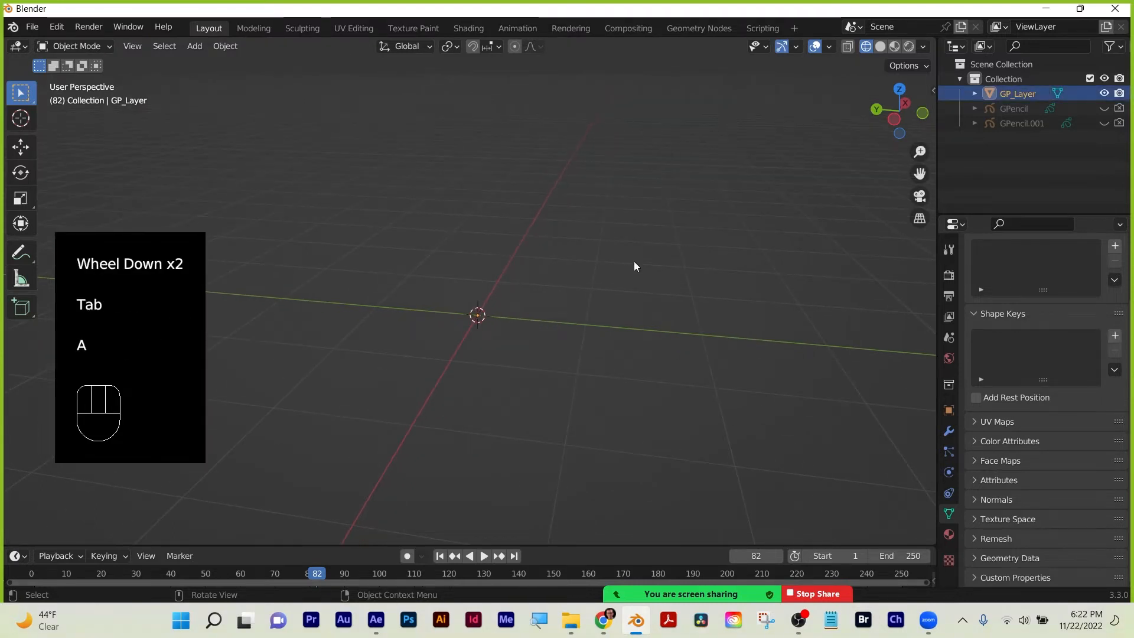
left_click(1007, 79)
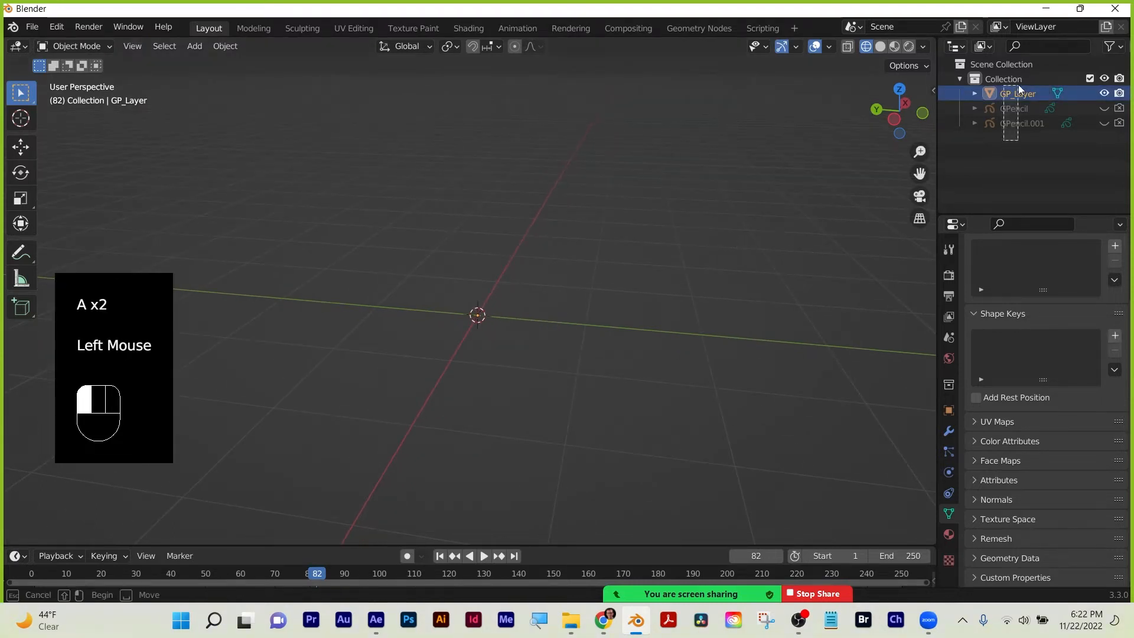
key("x")
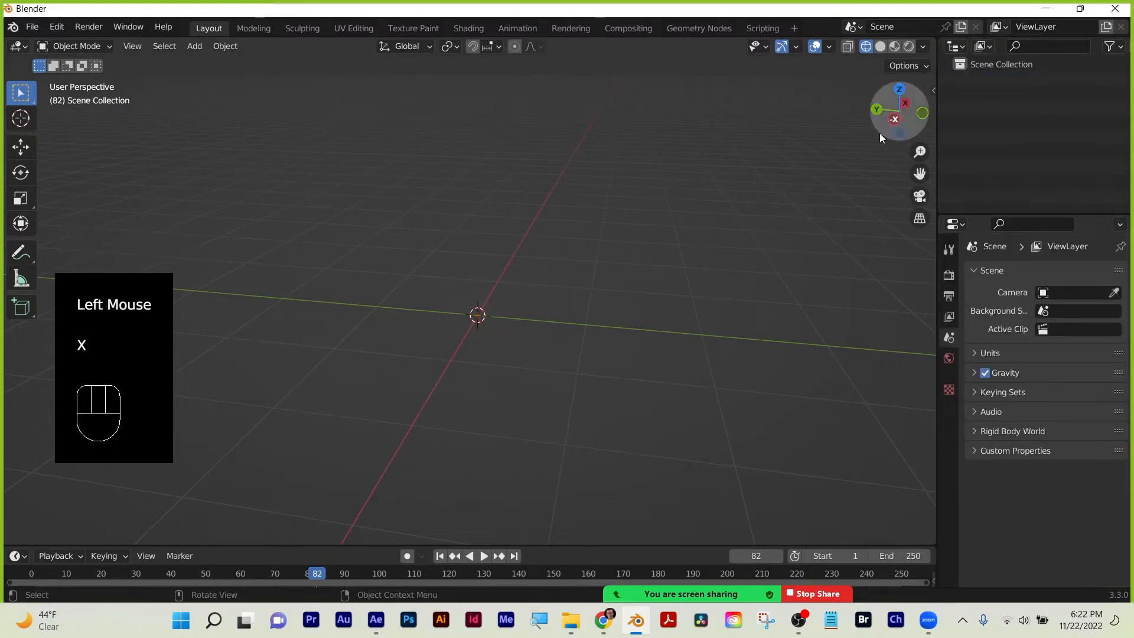
left_click(596, 265)
Add a cube mesh to the empty scene and display it with Material Preview shading.
middle_click_drag(596, 265, 560, 267)
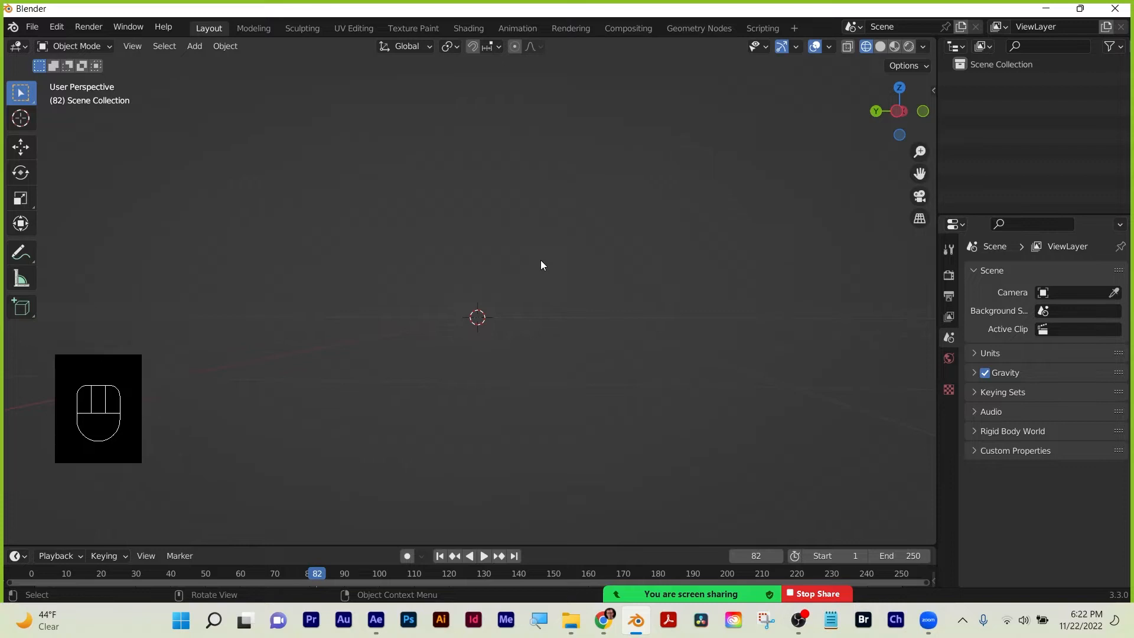
key("shift+a")
mouse_move(542, 263)
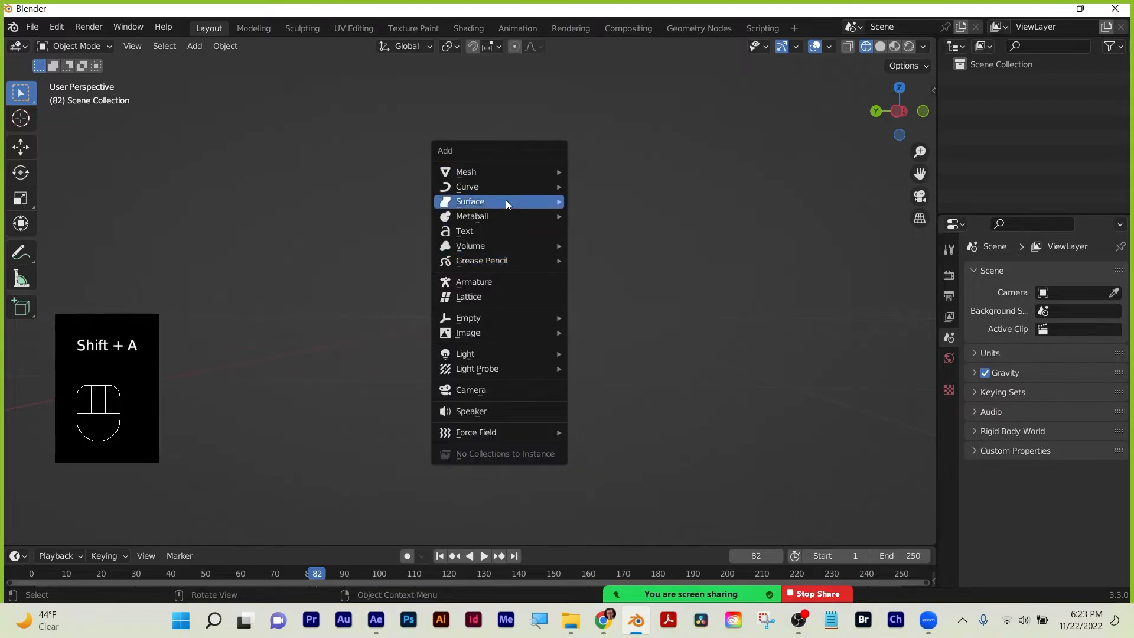
mouse_move(506, 171)
left_click(639, 187)
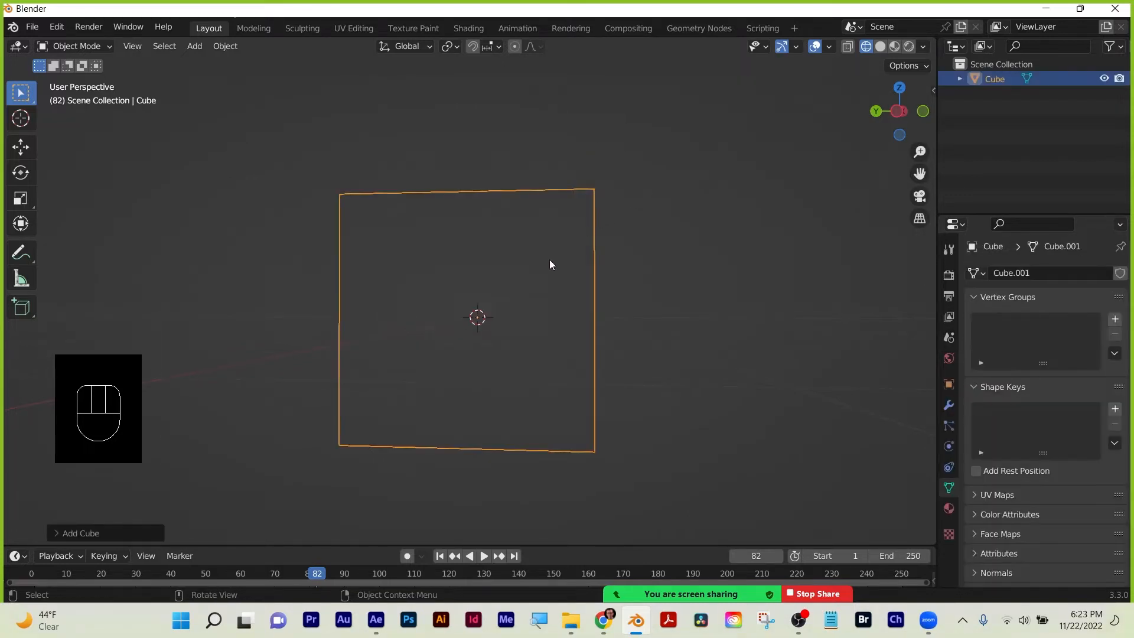
mouse_move(657, 249)
middle_mouse_down()
mouse_move(543, 284)
mouse_move(634, 284)
mouse_move(604, 280)
mouse_move(624, 274)
middle_mouse_up()
left_click(894, 46)
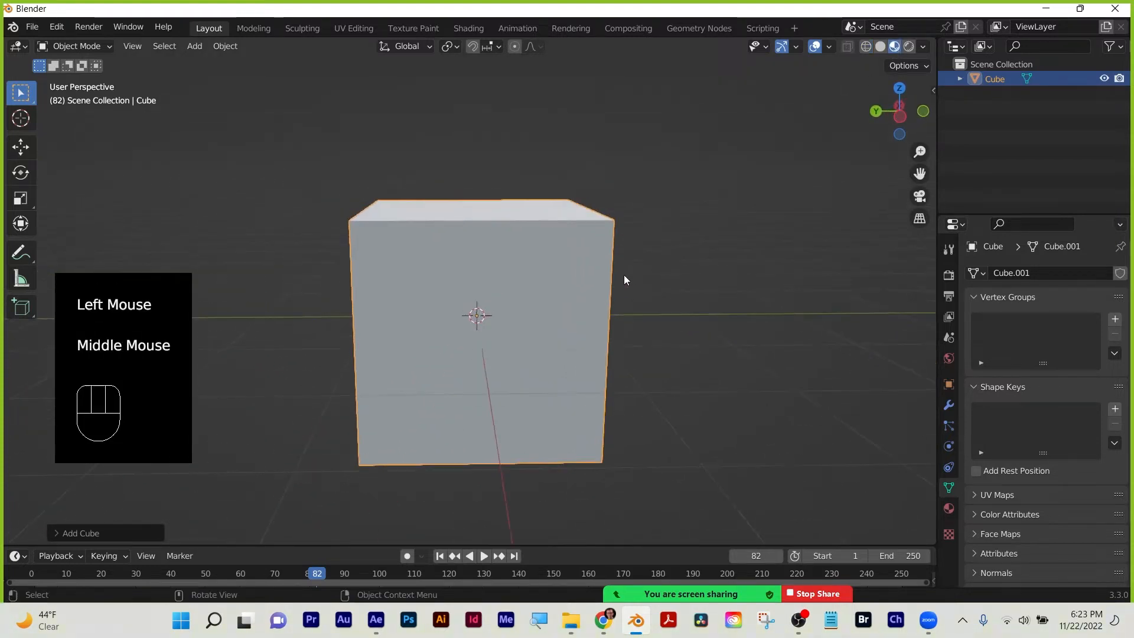
Move the cube's geometry up about 1 m along the Z axis in Edit Mode and deselect it.
key("Tab")
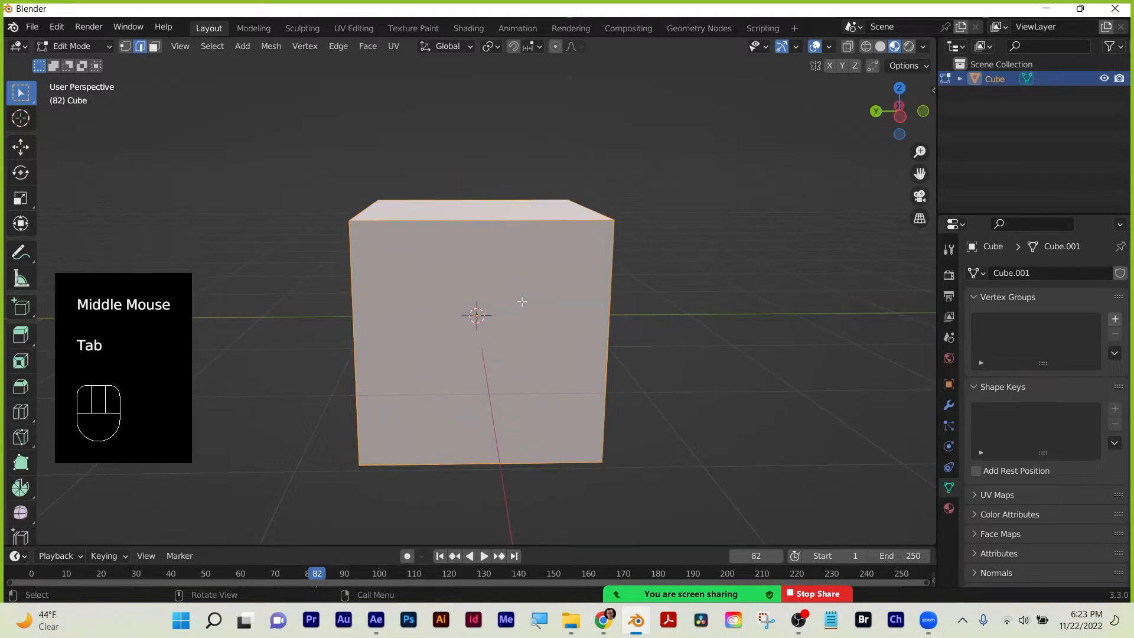
key("g")
key("z")
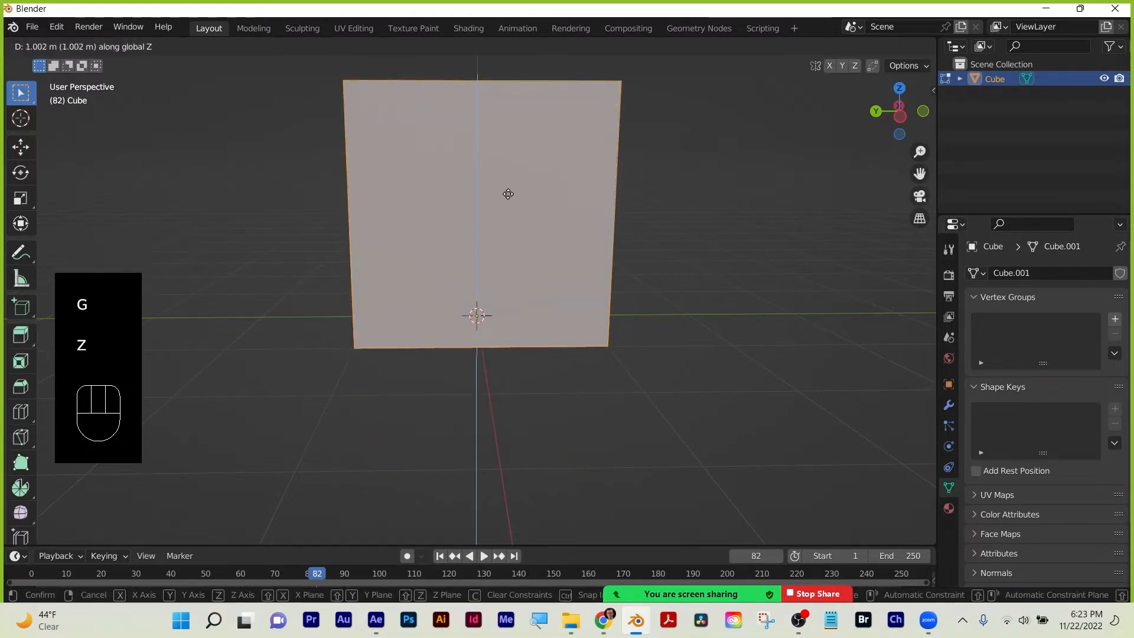
left_click(509, 193)
left_click(691, 235)
left_click(691, 236)
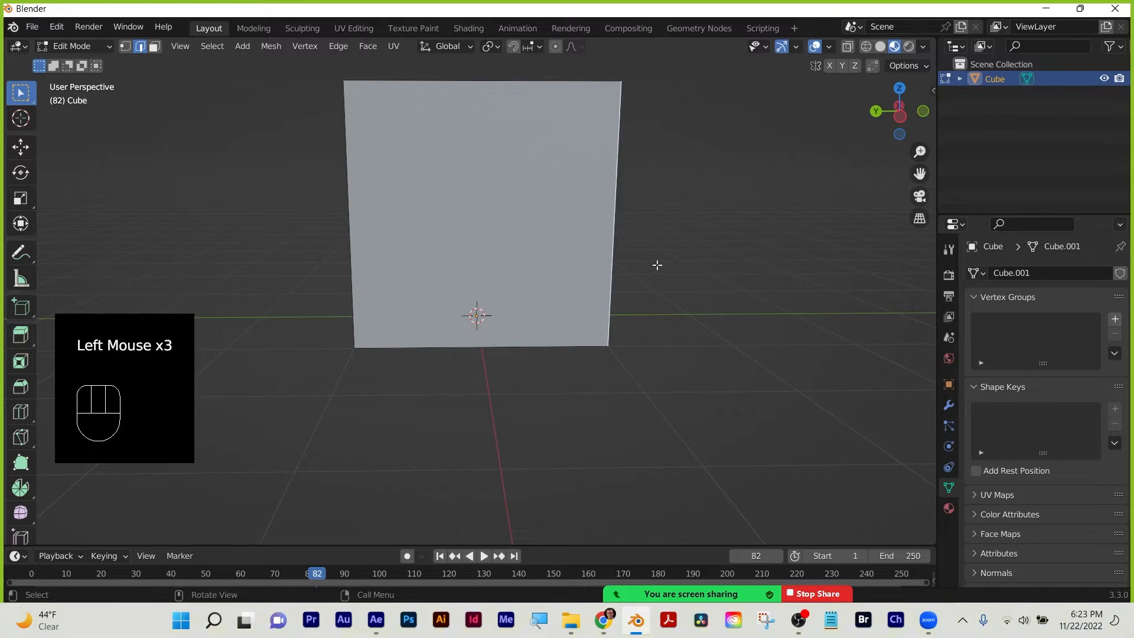
Delete the cube's front face in face selection mode so its interior is open towards the viewer.
key("Tab")
key("Tab")
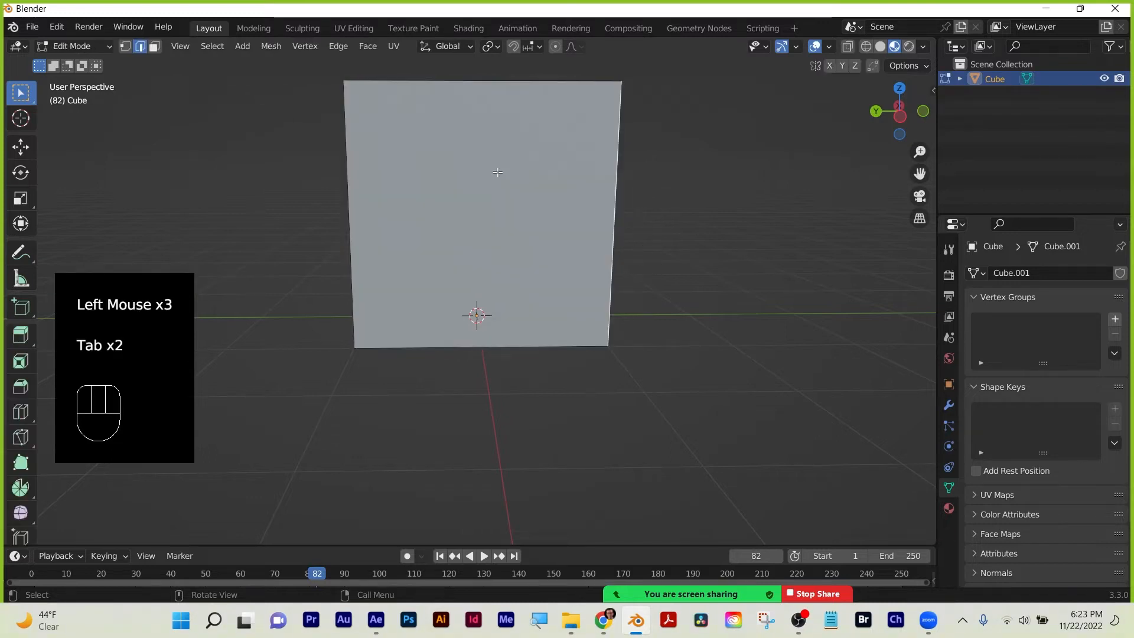
left_click(497, 171)
key("3")
left_click(495, 168)
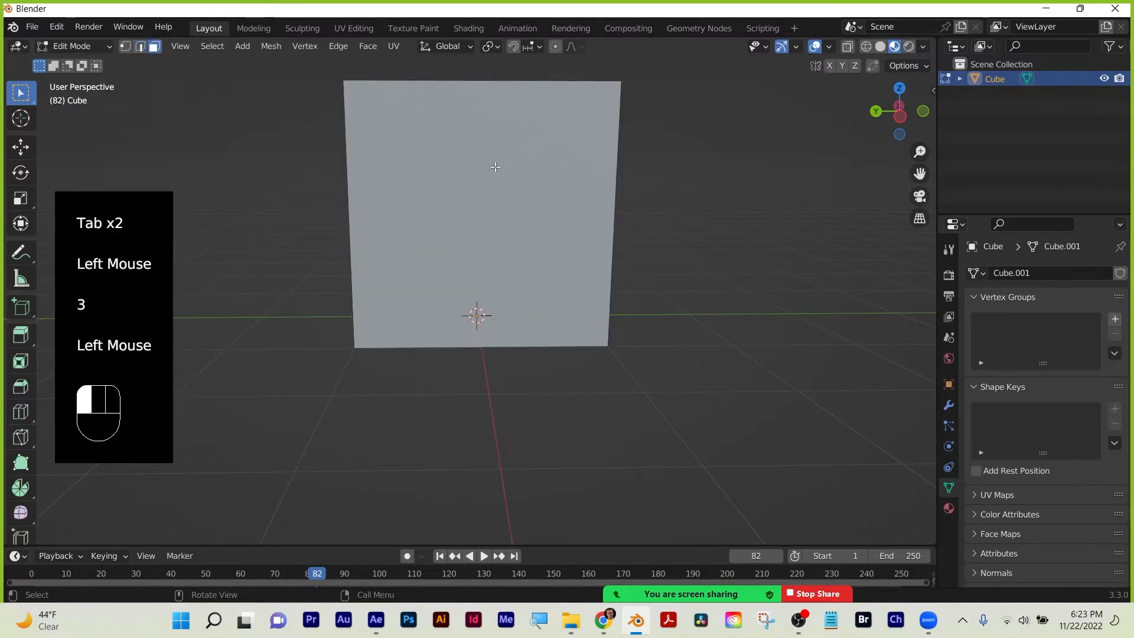
key("x")
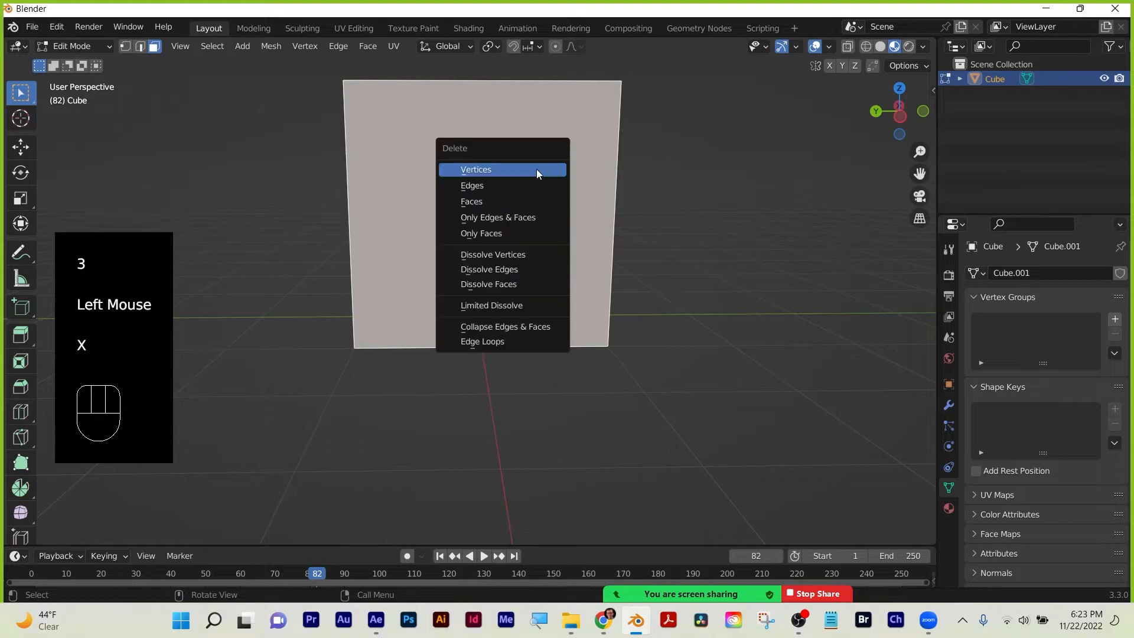
left_click(521, 197)
mouse_move(467, 234)
middle_mouse_down()
mouse_move(440, 234)
mouse_move(468, 235)
middle_mouse_up()
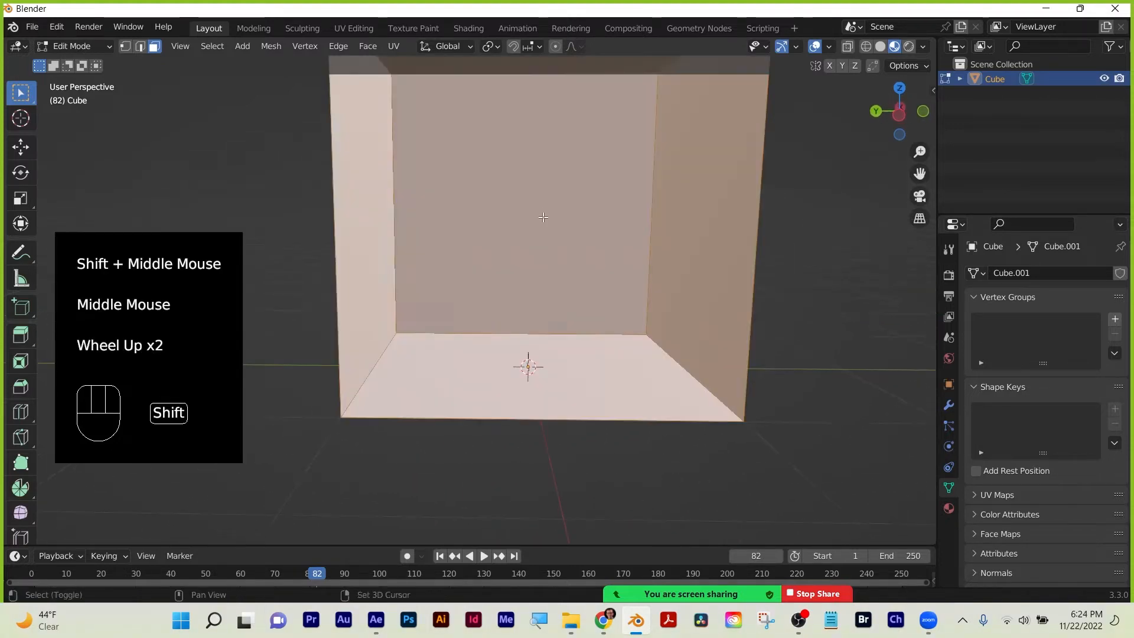
middle_click_drag(542, 218, 534, 244, "shift")
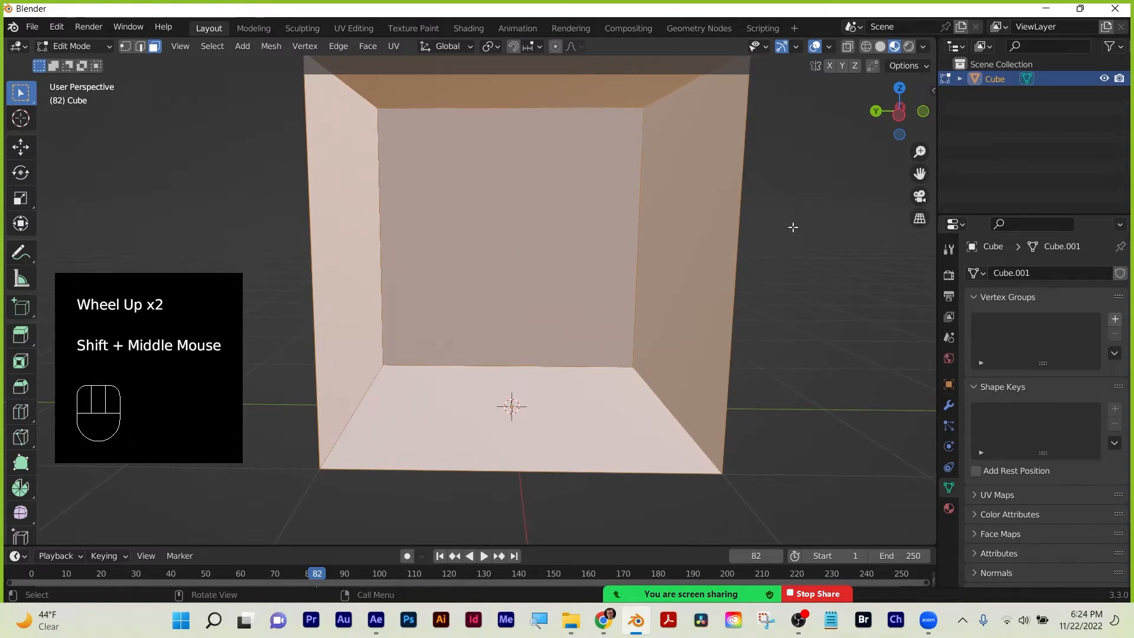
Enable the Camera to View lock in the view settings and hide the sidebar again.
key("n")
left_click(927, 156)
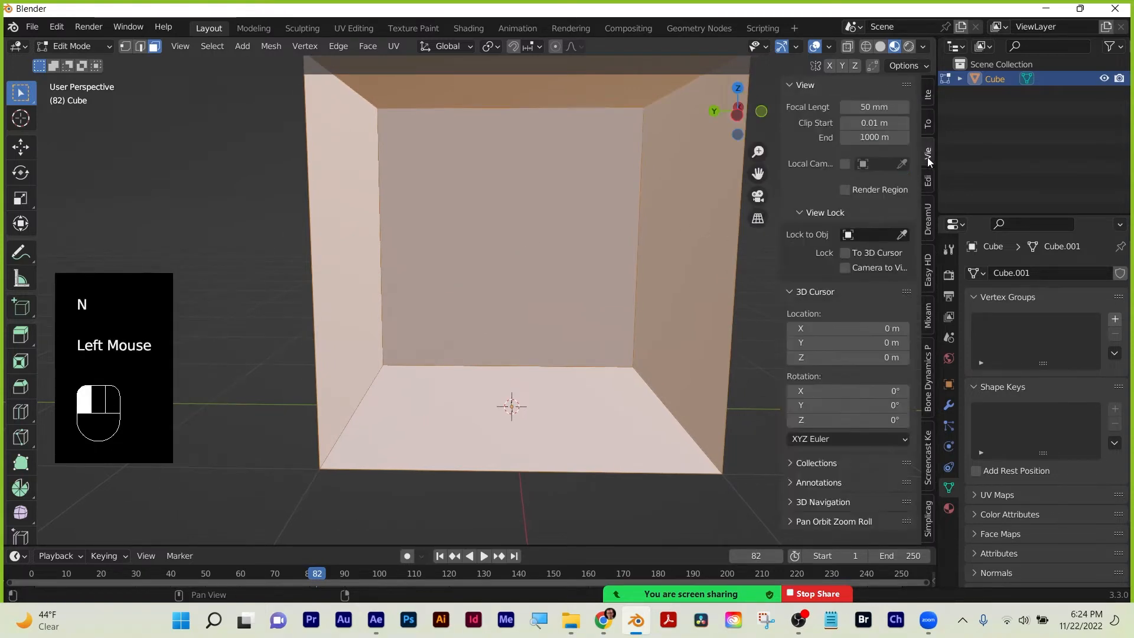
left_click(845, 267)
mouse_move(469, 239)
middle_mouse_down()
mouse_move(472, 249)
mouse_move(478, 238)
middle_mouse_up()
scroll(472, 249, "down", 1)
scroll(472, 250, "up", 1)
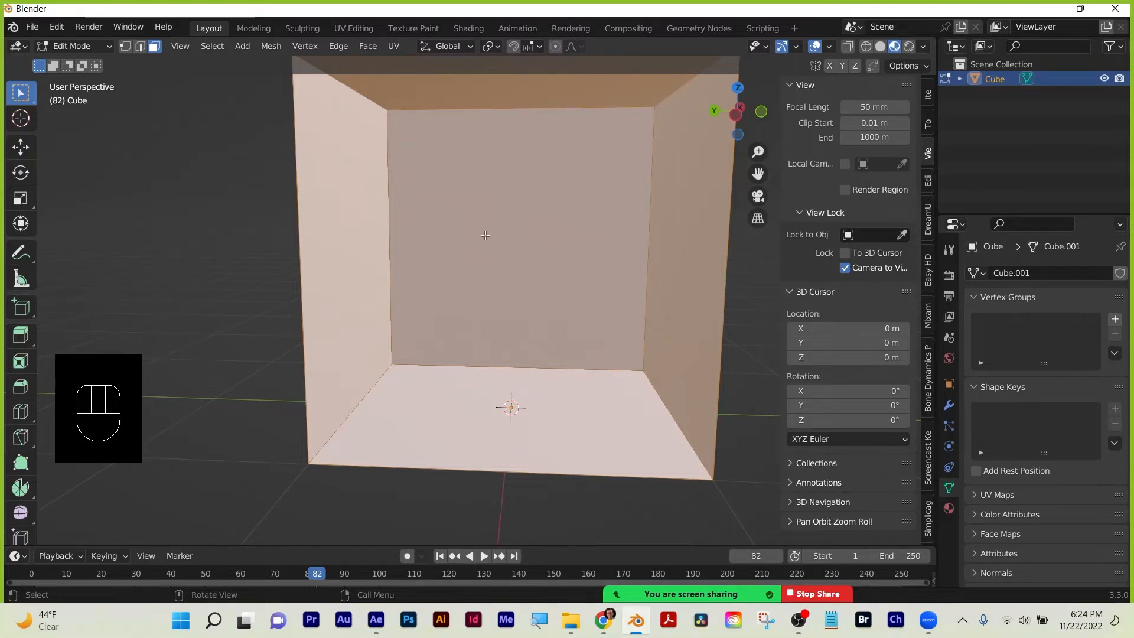
key("n")
Return to Object Mode and add a blank Grease Pencil object to the scene.
left_click(780, 267)
key("Tab")
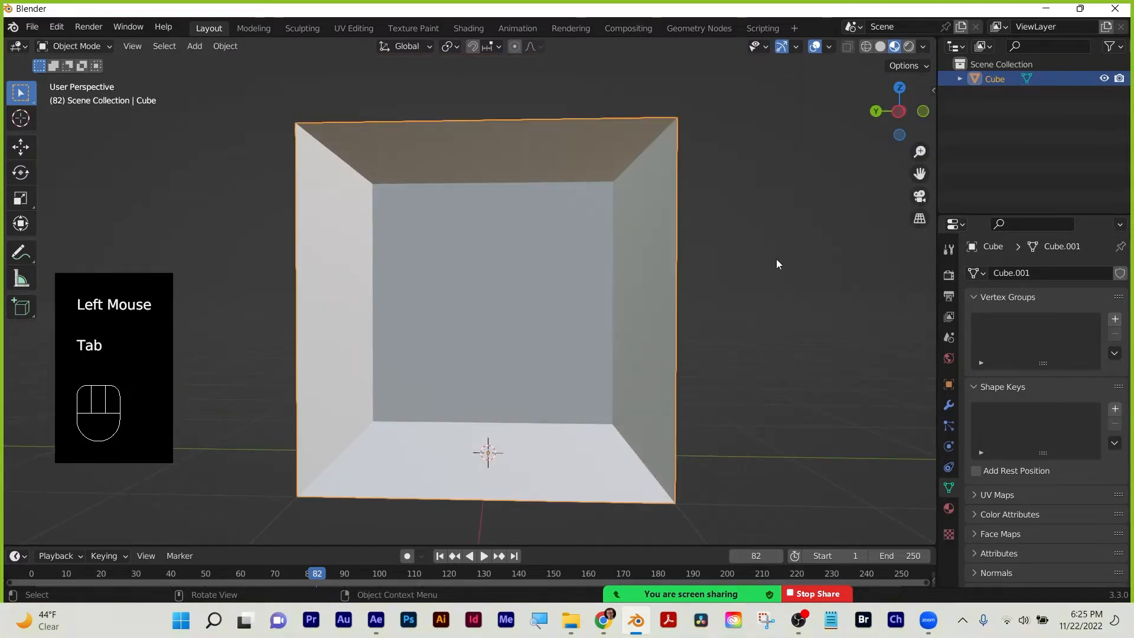
key("shift+a")
mouse_move(819, 285)
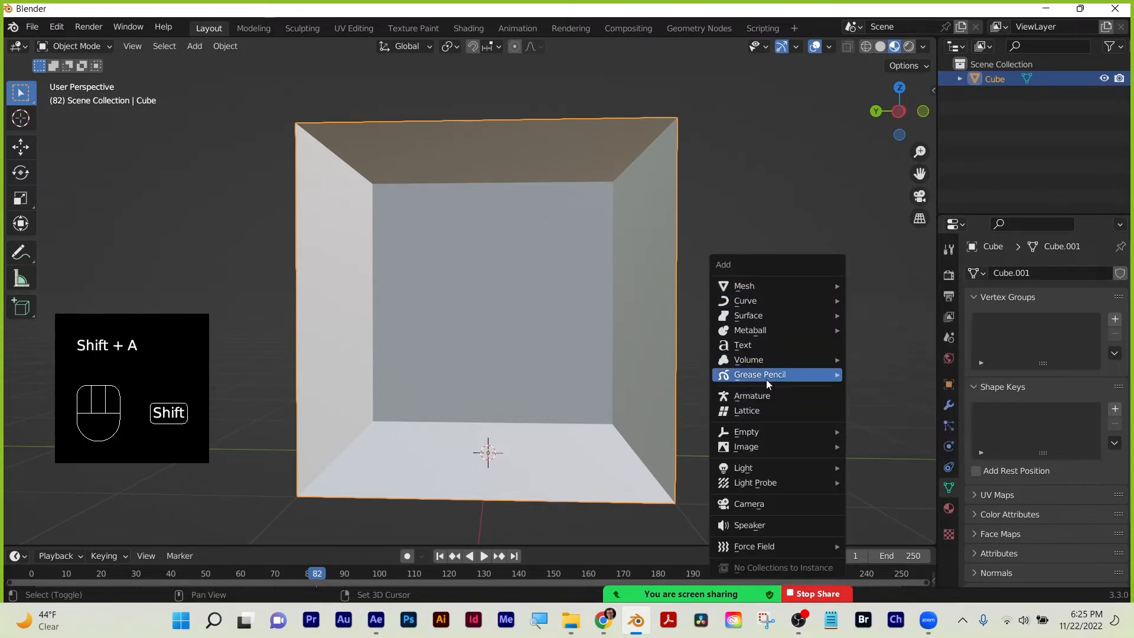
mouse_move(767, 379)
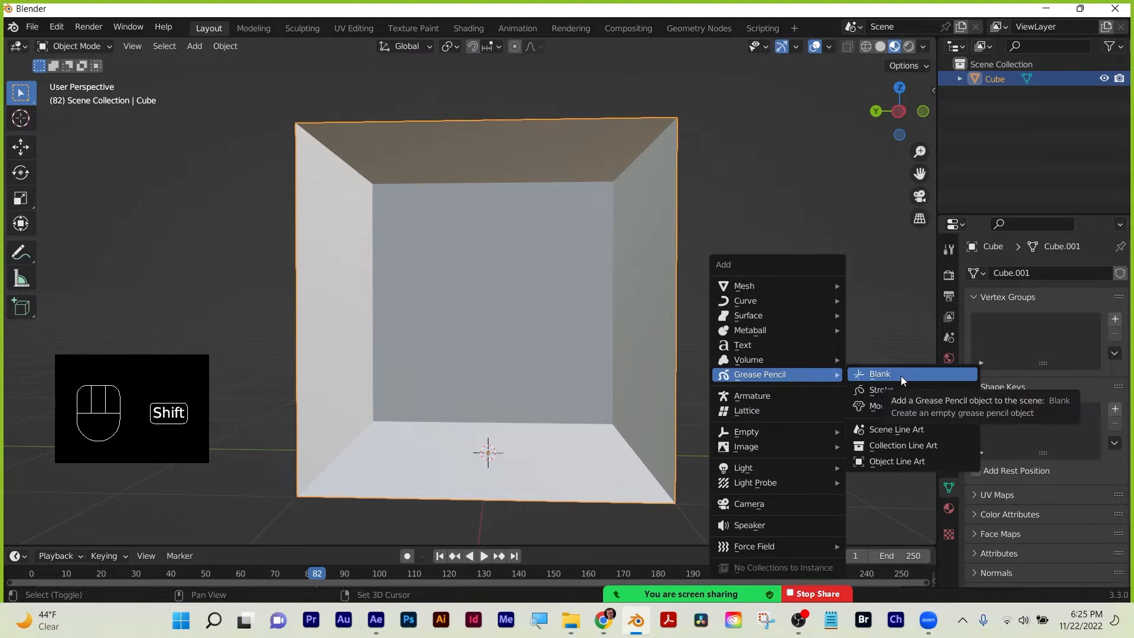
left_click(902, 375)
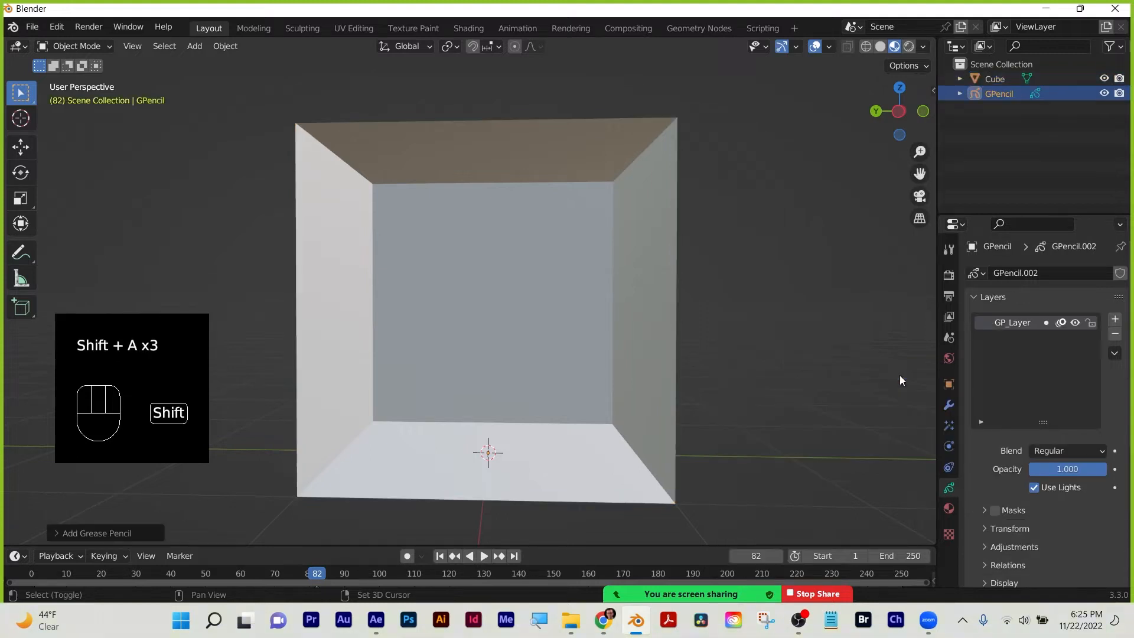
Switch the Grease Pencil object to Draw Mode and widen the toolbar to show the tool names.
left_click(76, 48)
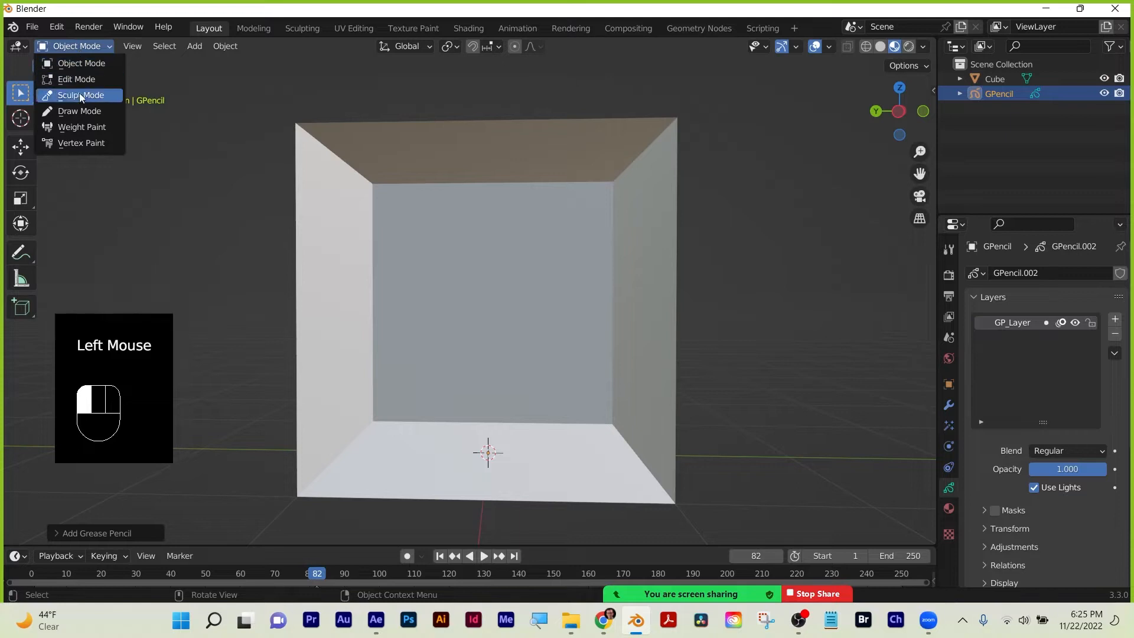
left_click(79, 110)
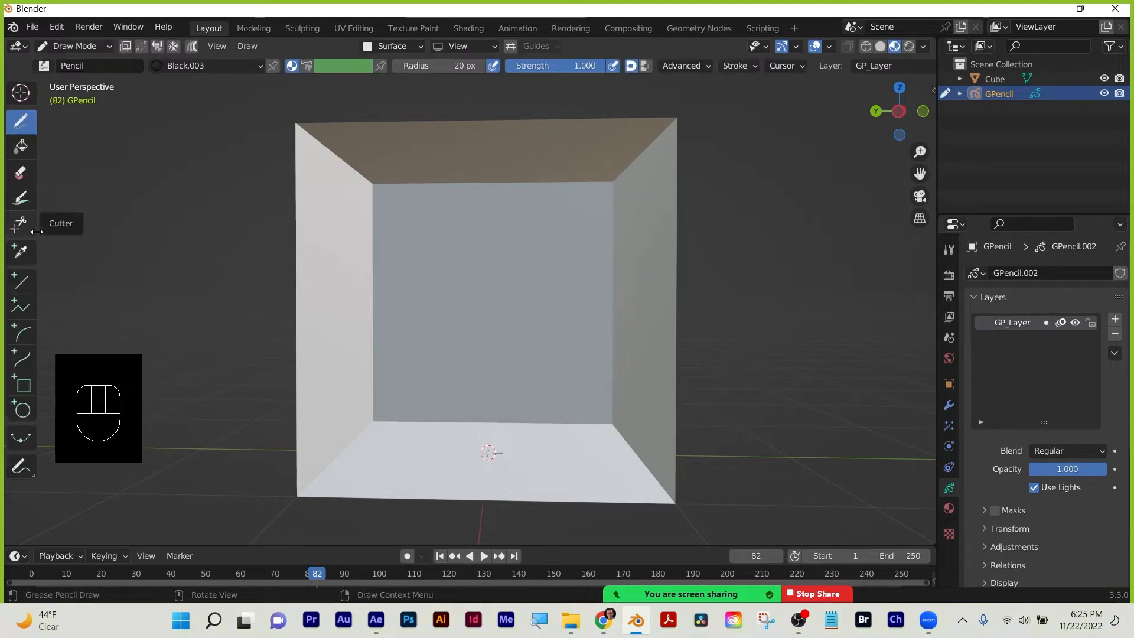
left_click_drag(37, 231, 113, 222)
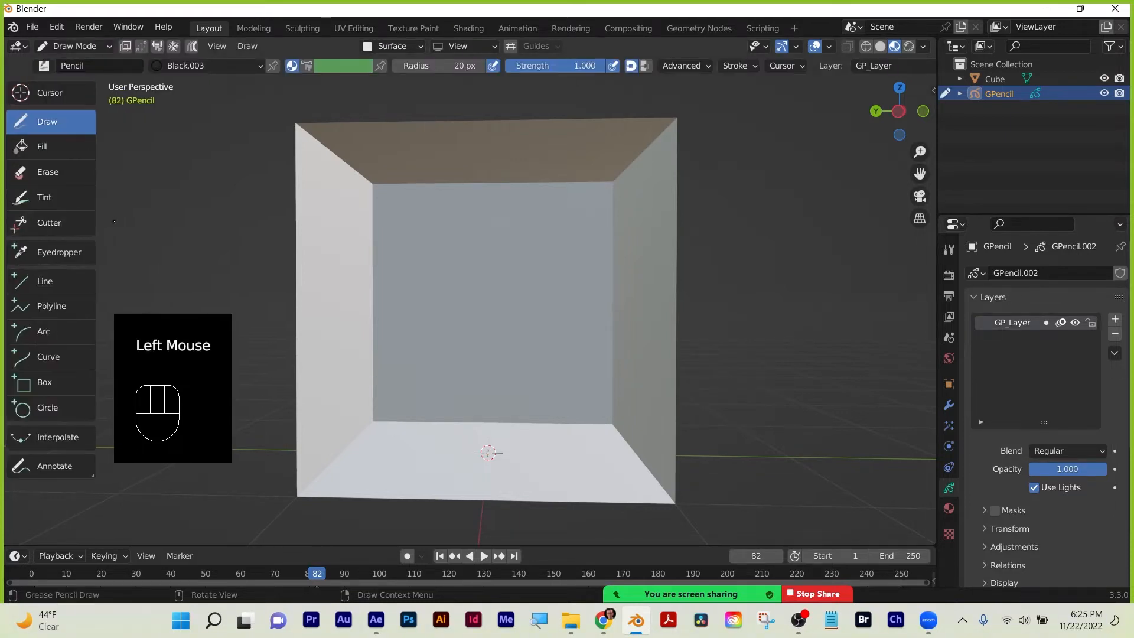
Draw a straight Grease Pencil line along the open cube's upper-right receding edge, from front corner to back corner.
left_click(54, 287)
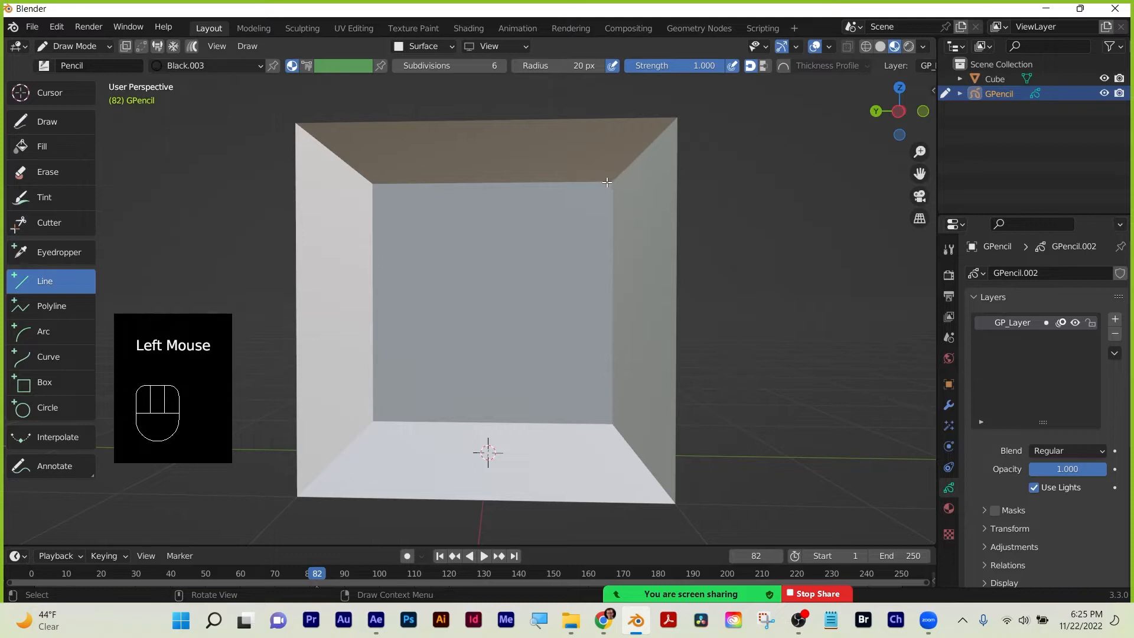
left_click_drag(607, 182, 675, 119)
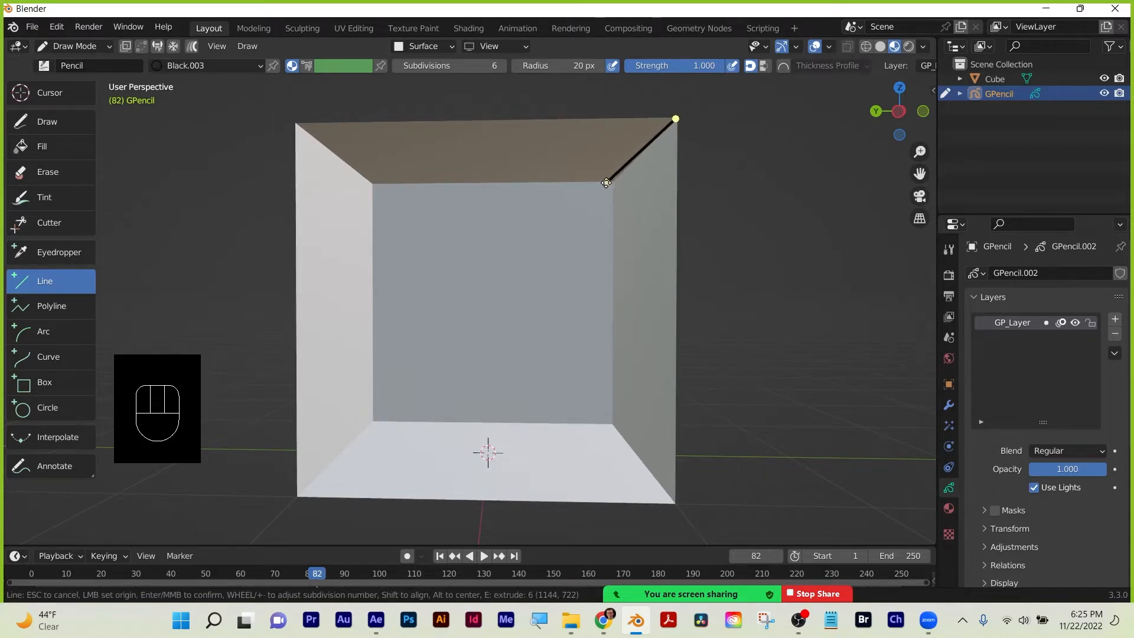
left_click_drag(607, 184, 612, 185)
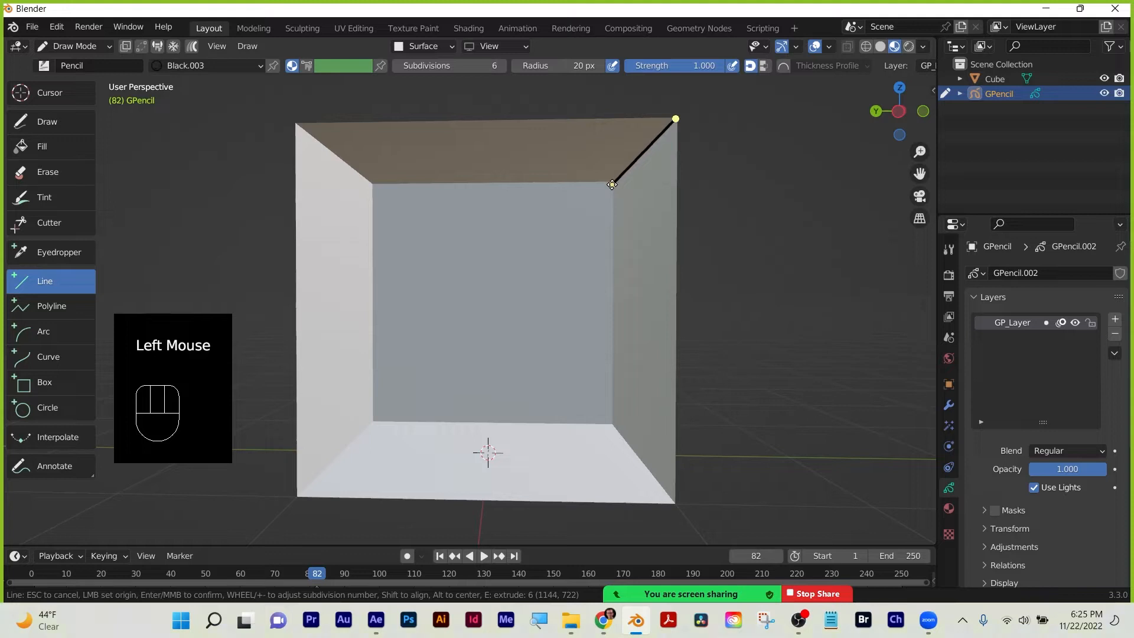
left_click(51, 280)
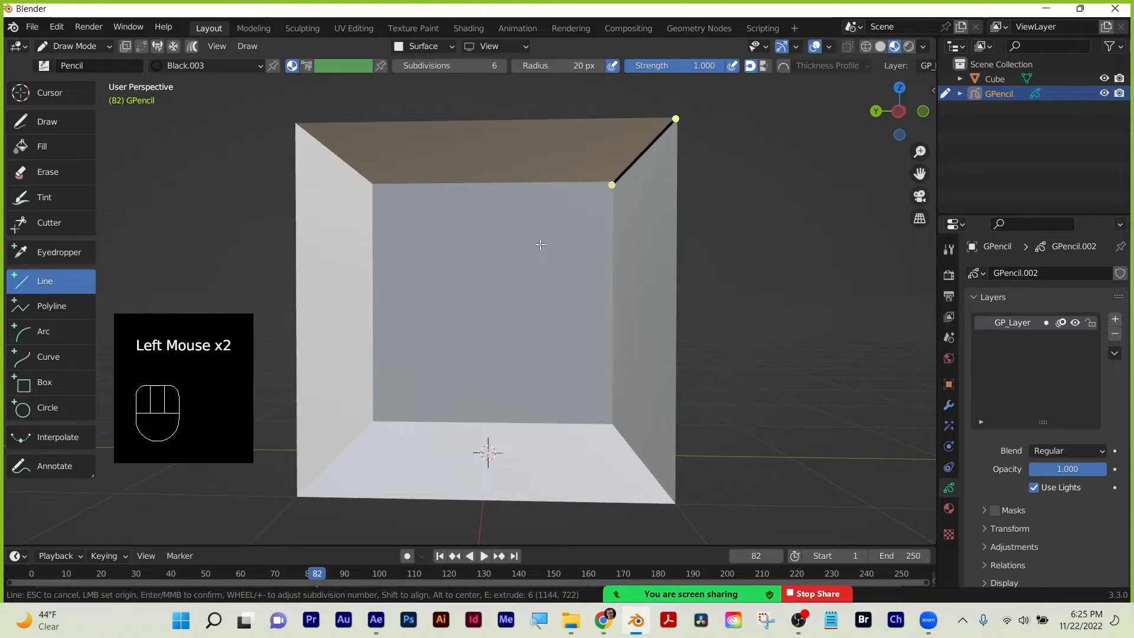
key("Return")
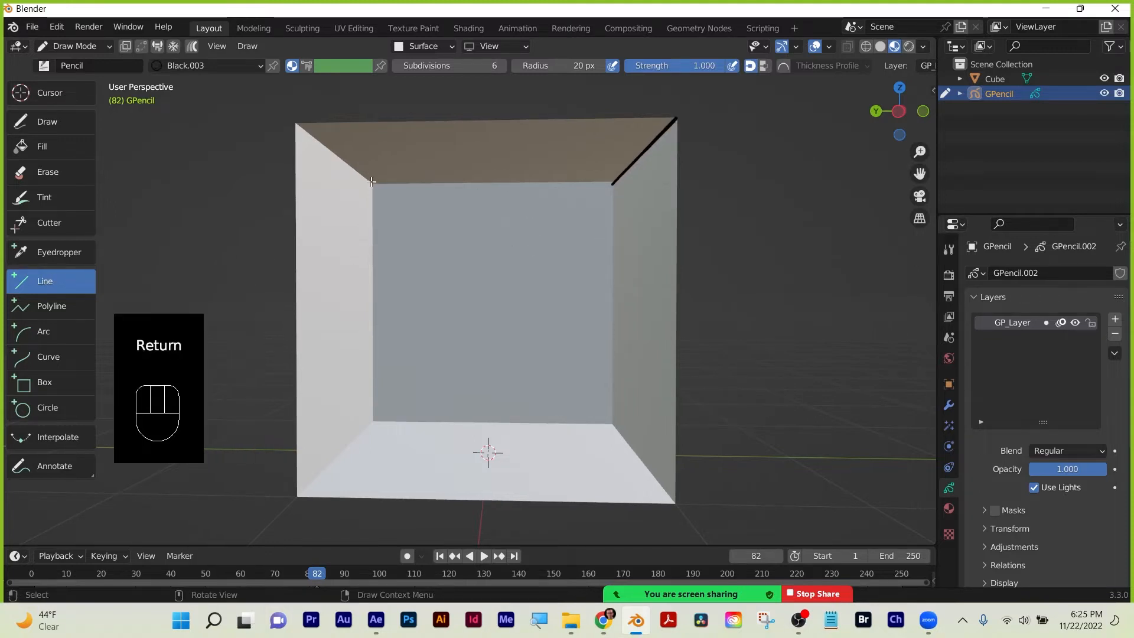
Draw a second straight line along the open cube's upper-left receding edge, between its front and back corners.
left_click(371, 181)
mouse_move(372, 182)
left_mouse_down()
mouse_move(296, 122)
mouse_move(374, 184)
left_mouse_up()
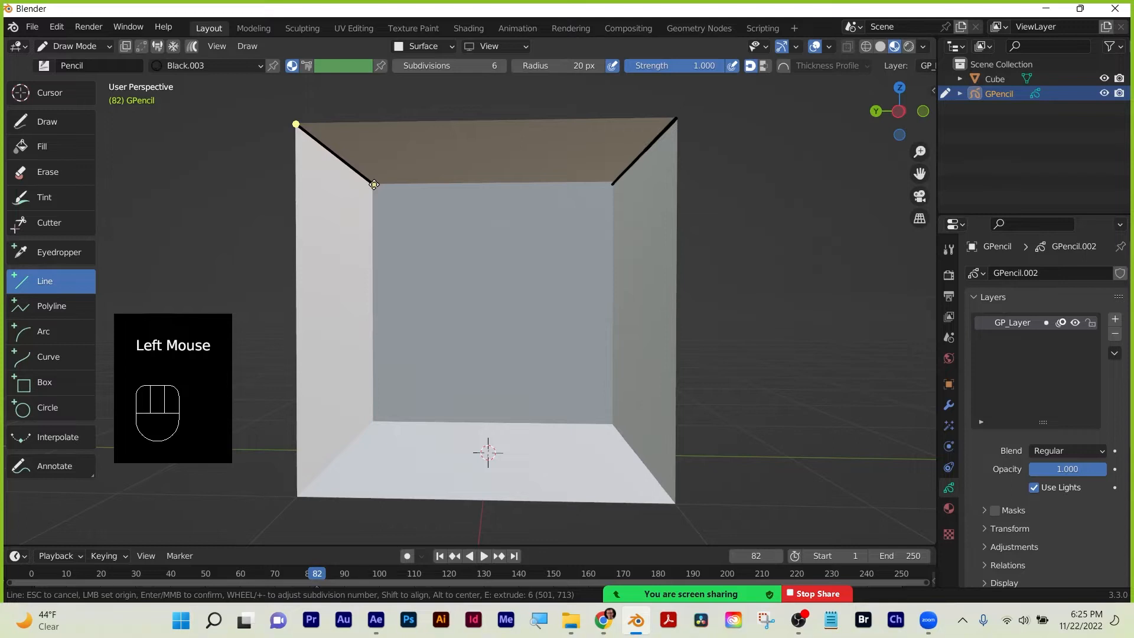
key("Return")
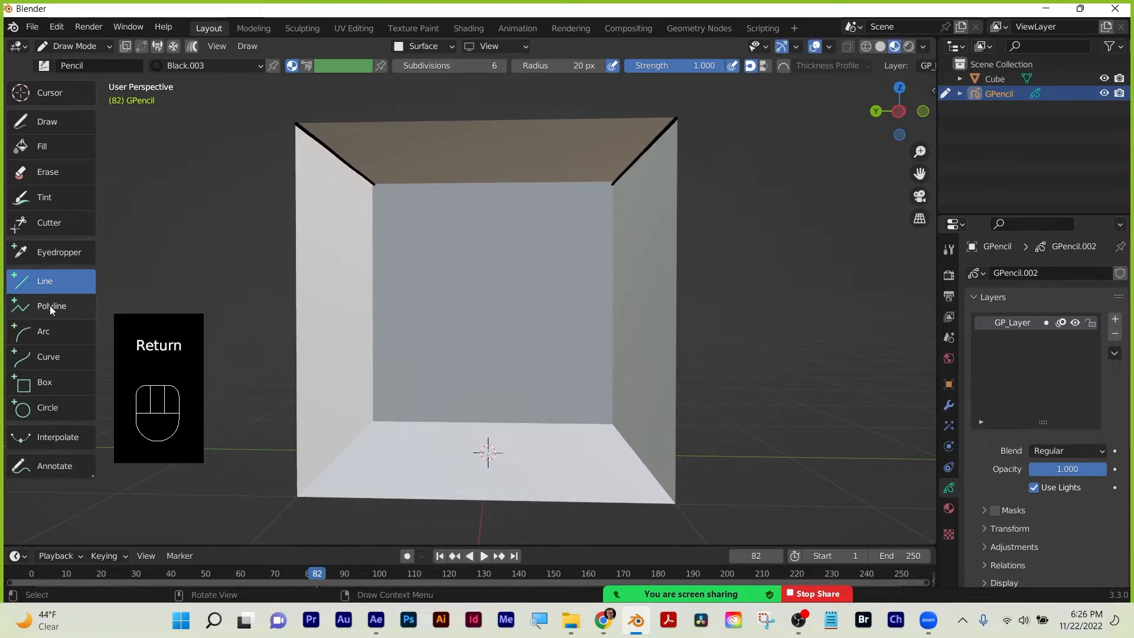
Draw a Grease Pencil box around the open cube's back wall, aligning its corners with the wall's corners.
left_click(46, 384)
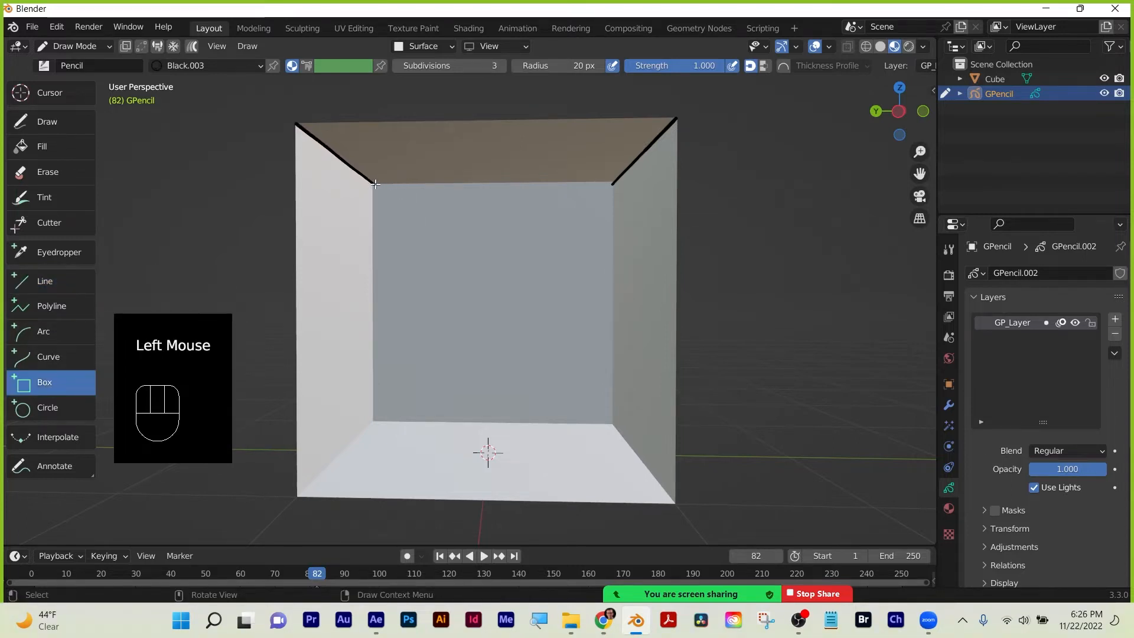
mouse_move(373, 183)
left_mouse_down()
mouse_move(518, 366)
mouse_move(618, 427)
mouse_move(611, 422)
left_mouse_up()
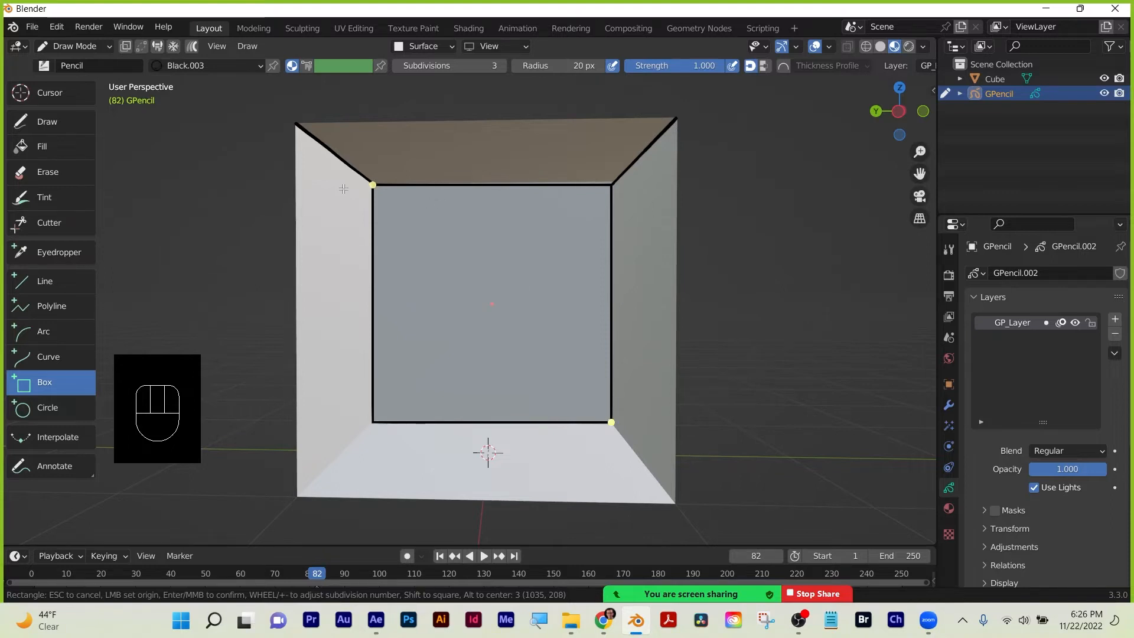
left_click_drag(376, 179, 373, 182)
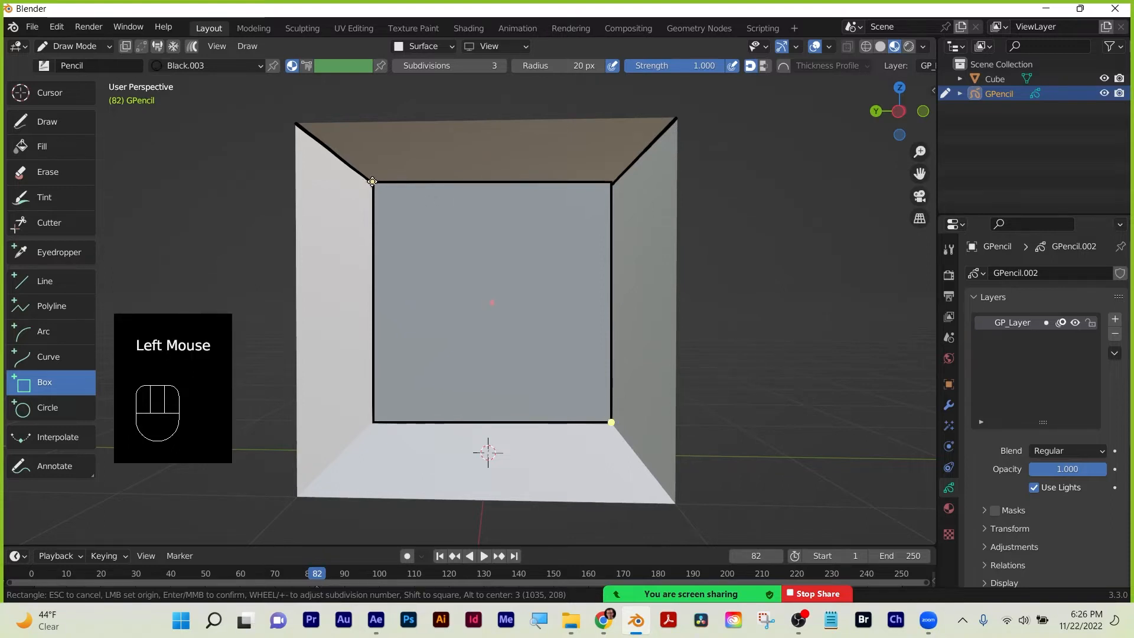
key("Return")
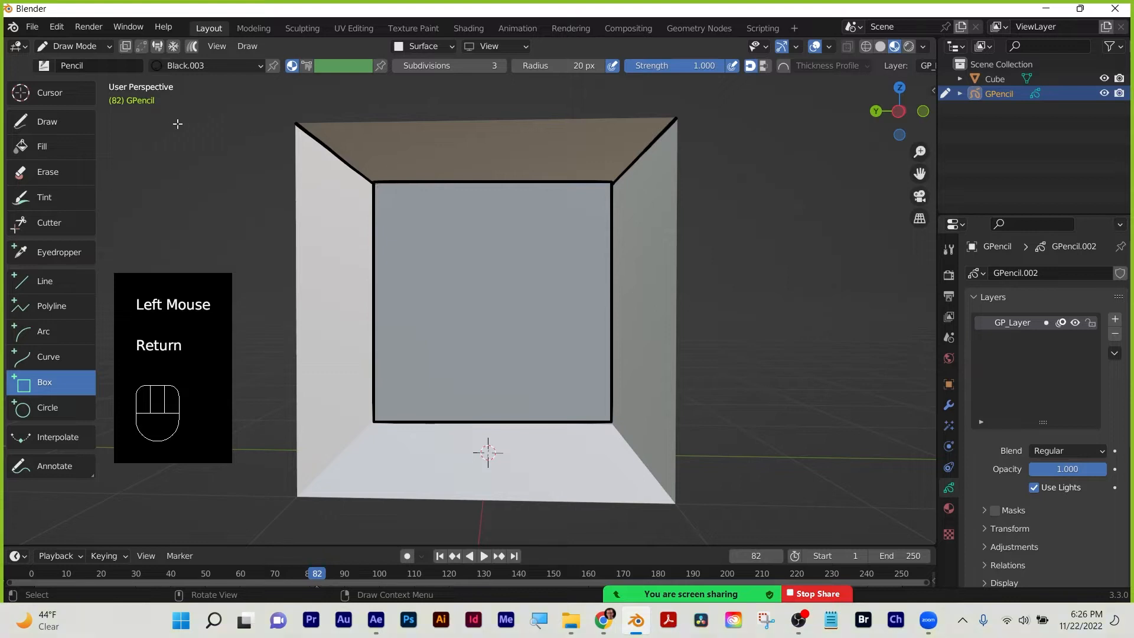
Draw straight lines along the open cube's lower-left and lower-right receding edges, from the back corners to the front corners.
left_click(66, 283)
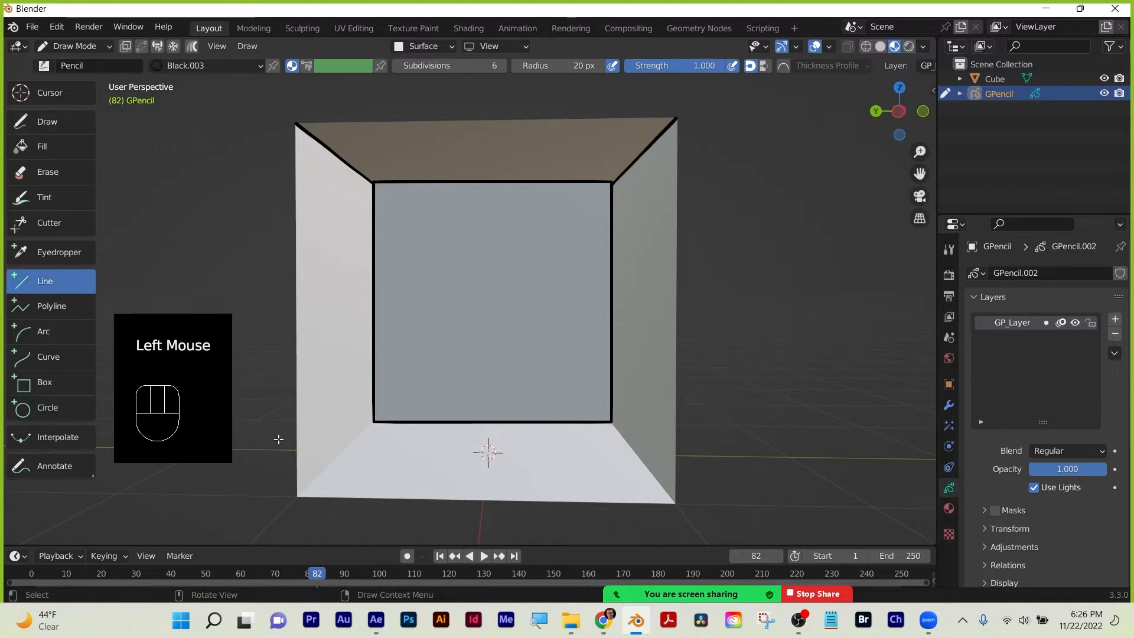
left_click_drag(375, 422, 298, 496)
key("Return")
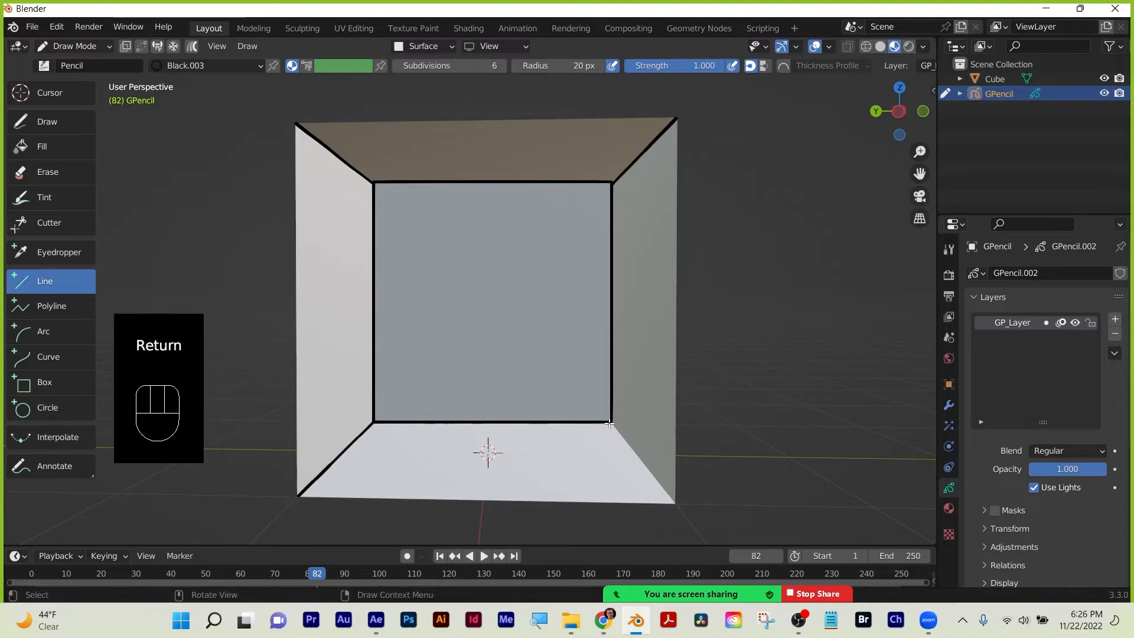
left_click_drag(609, 423, 674, 503)
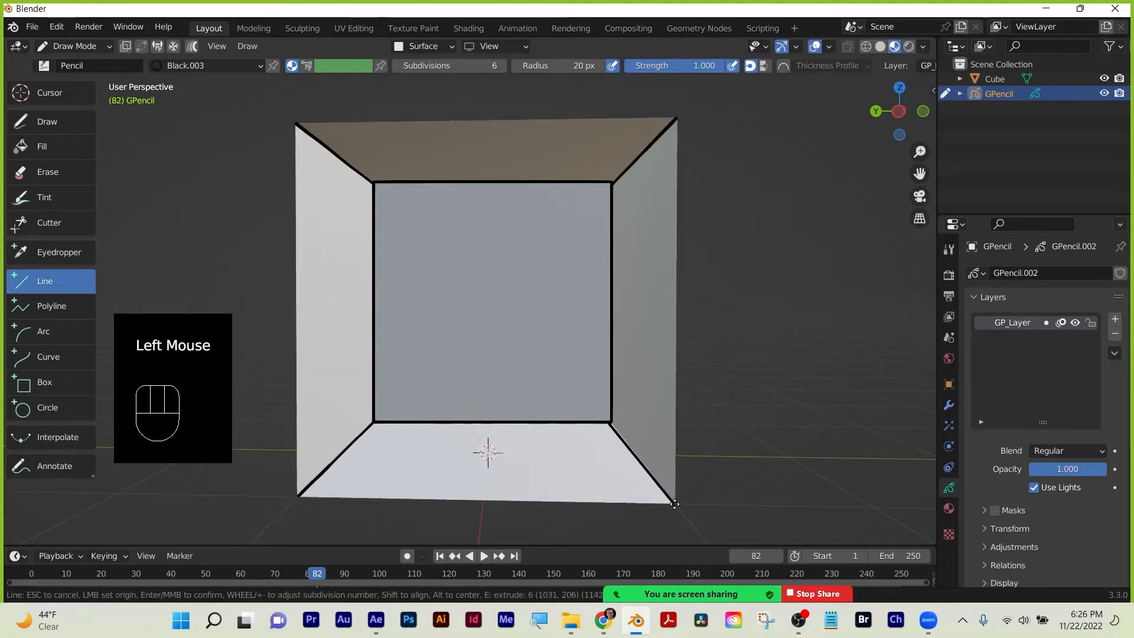
key("Return")
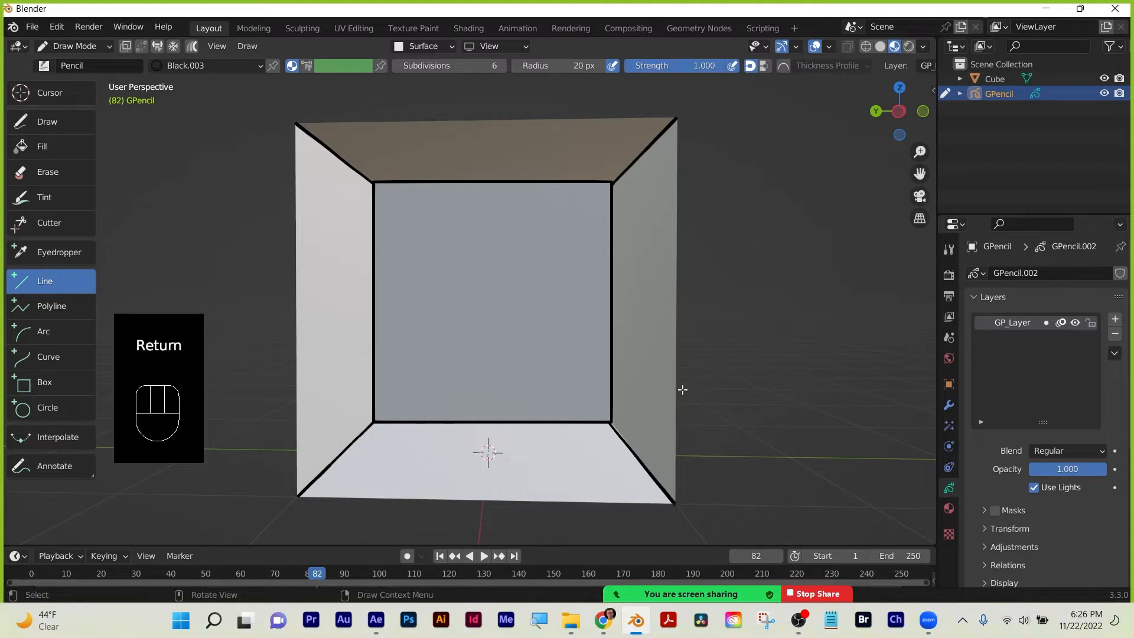
Draw a small upright box as a window outline, slightly above the centre of the back wall.
left_click(45, 382)
left_click_drag(463, 254, 518, 320)
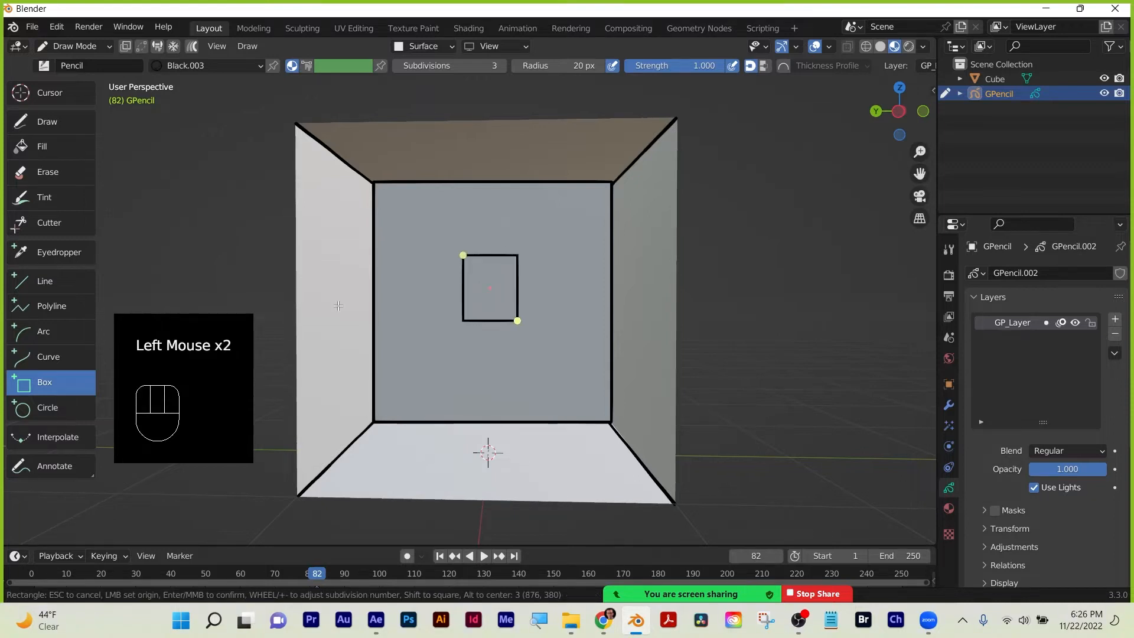
key("Return")
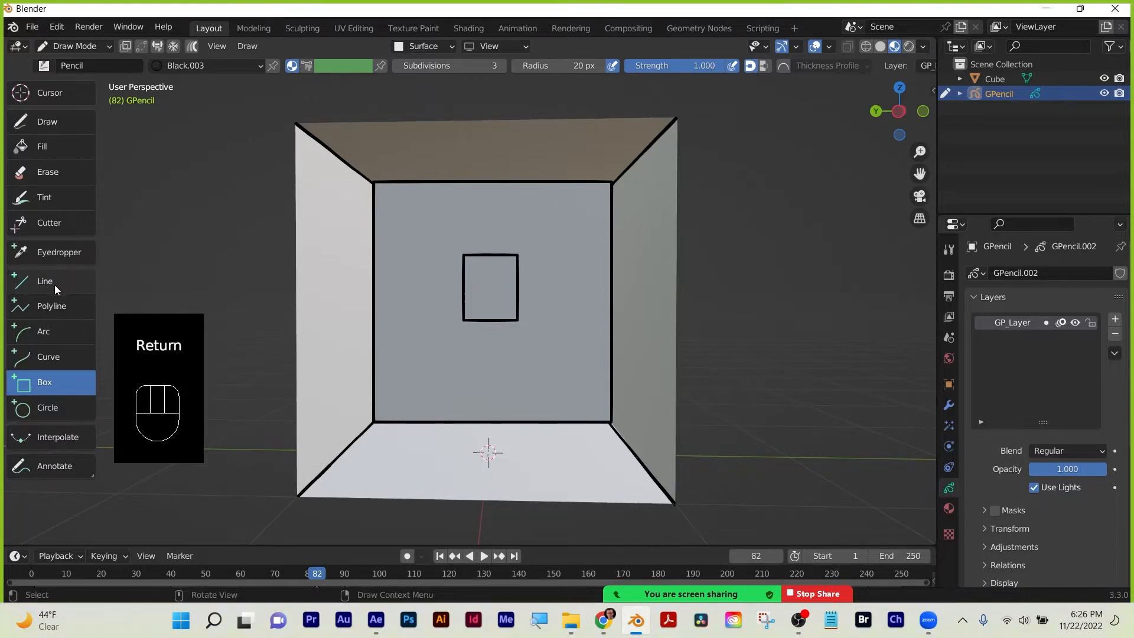
Divide the window outline into four panes with a horizontal and a vertical straight line through its middle.
left_click(50, 287)
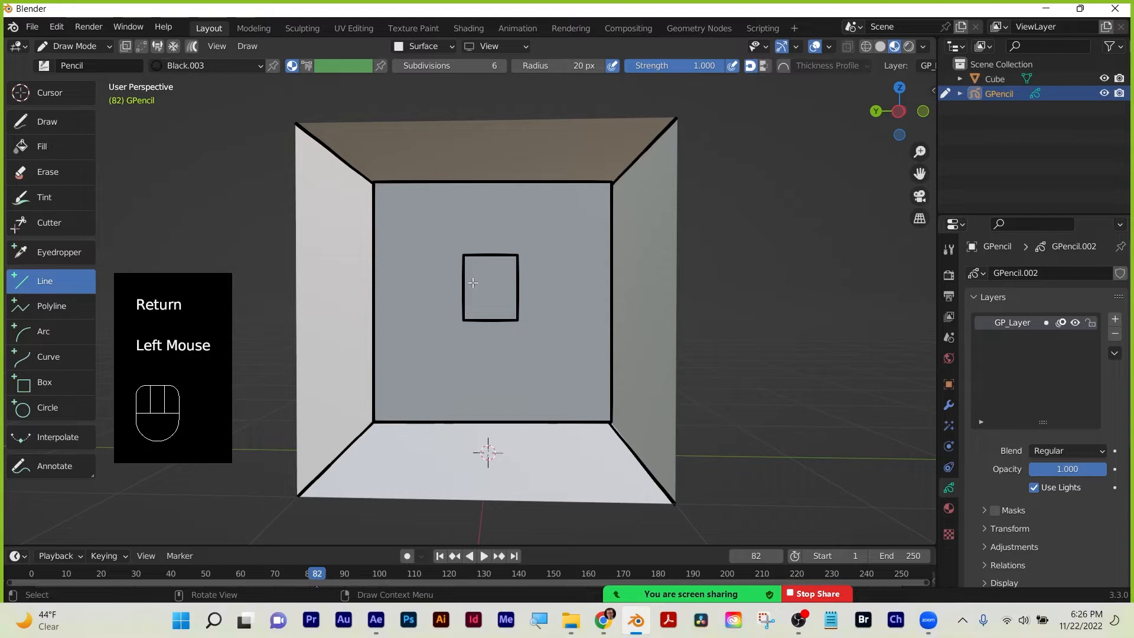
left_click_drag(464, 288, 519, 288)
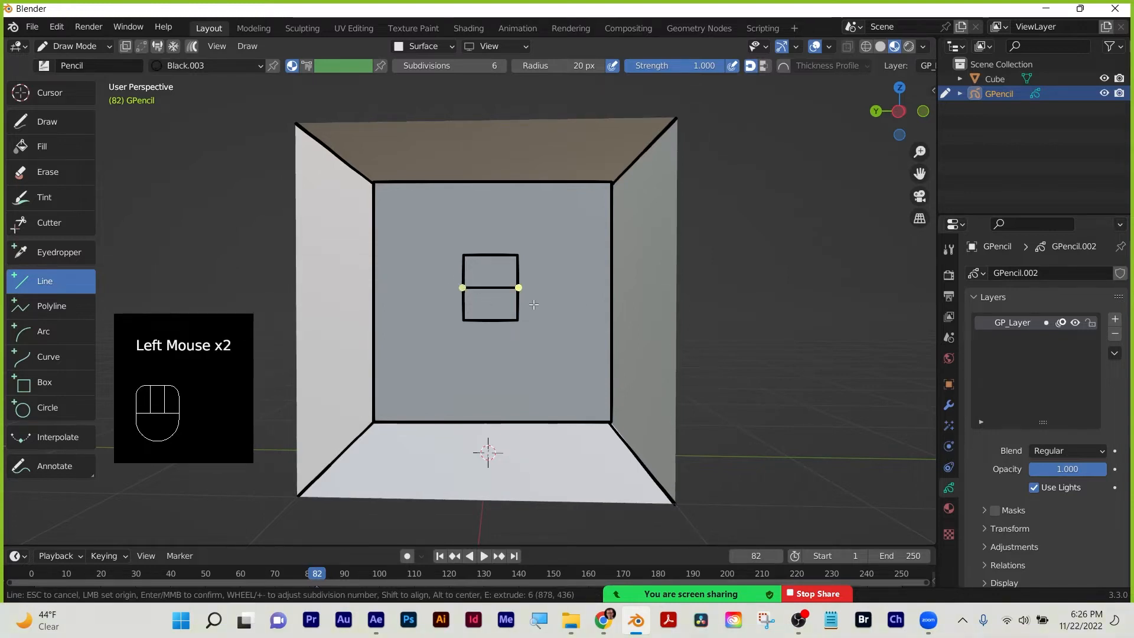
key("Return")
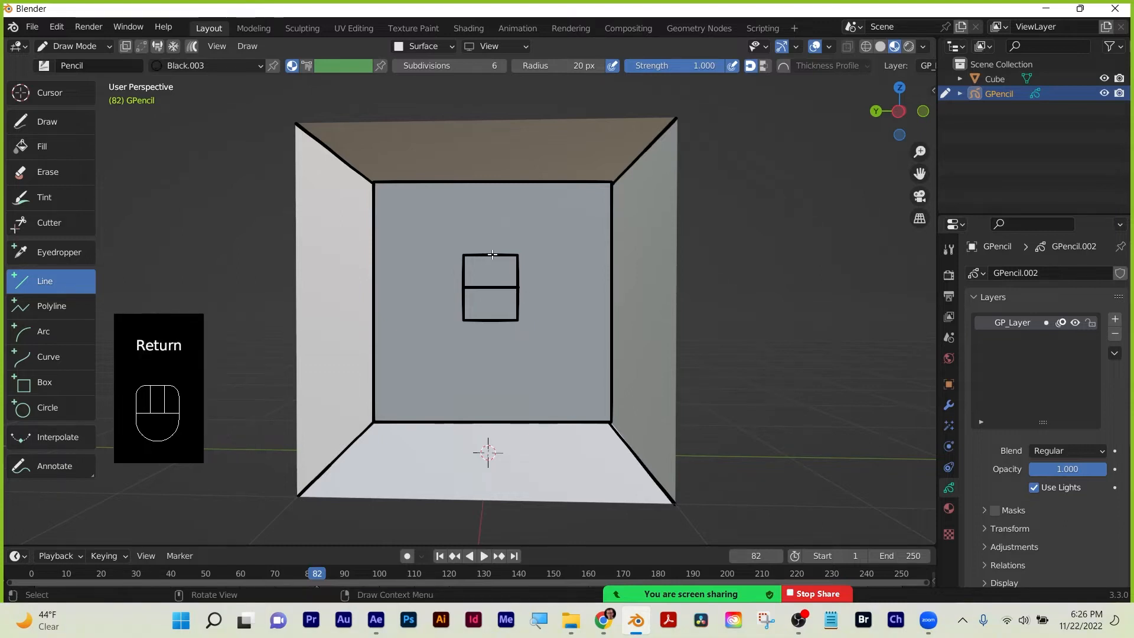
left_click_drag(493, 254, 495, 321, "shift")
key("Return")
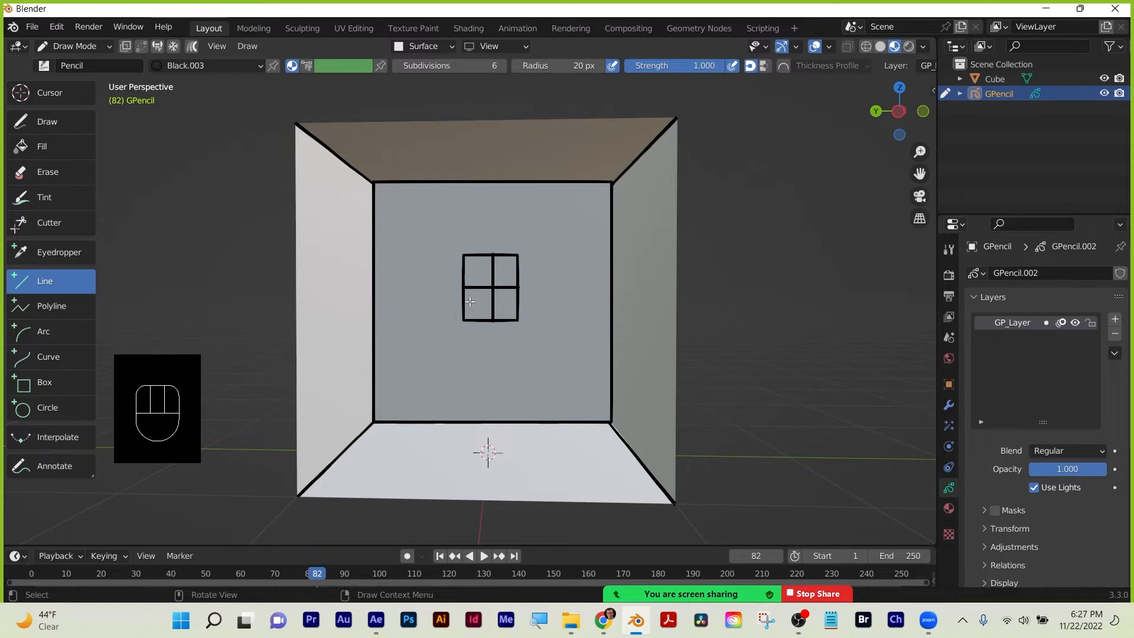
Select all Grease Pencil strokes in Edit Mode, reproject them onto the Surface, and return to Draw Mode.
key("Tab")
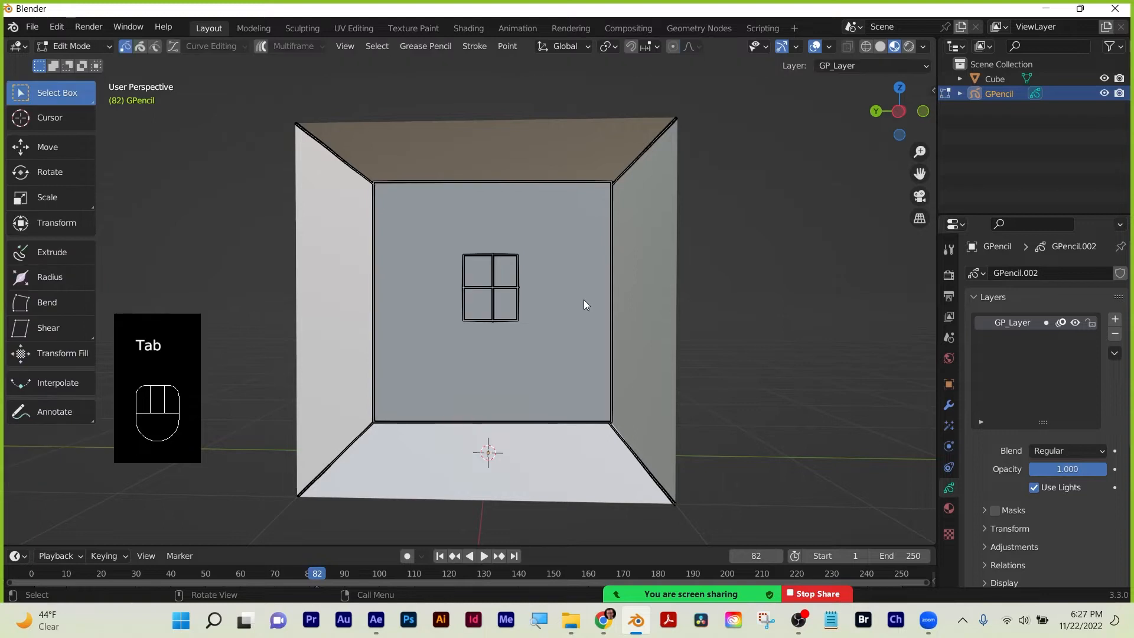
key("a")
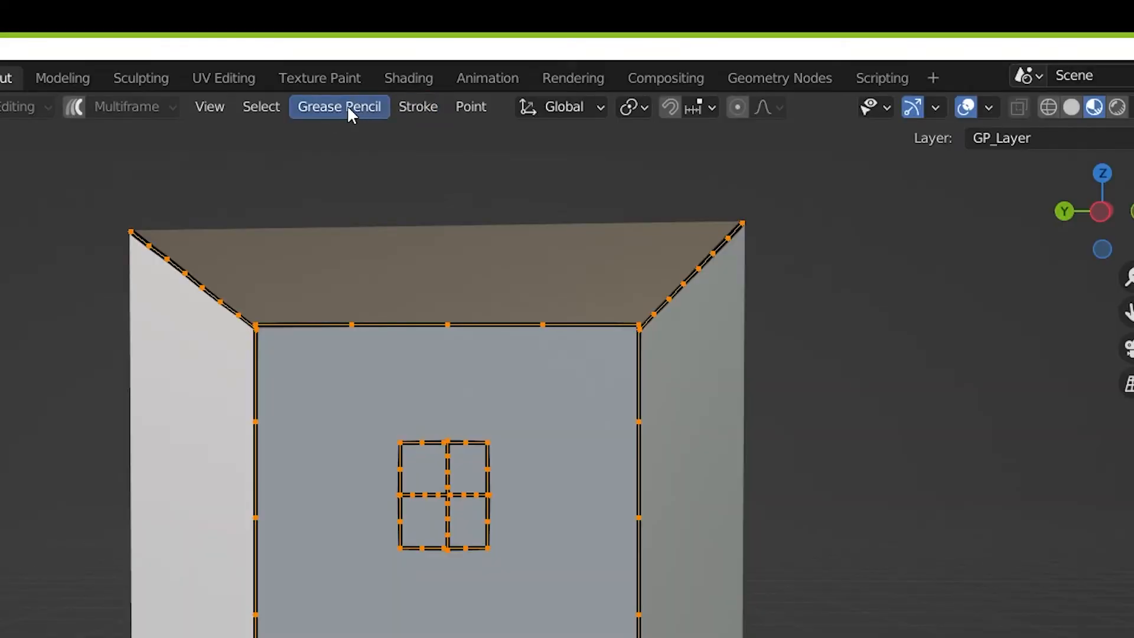
left_click(349, 108)
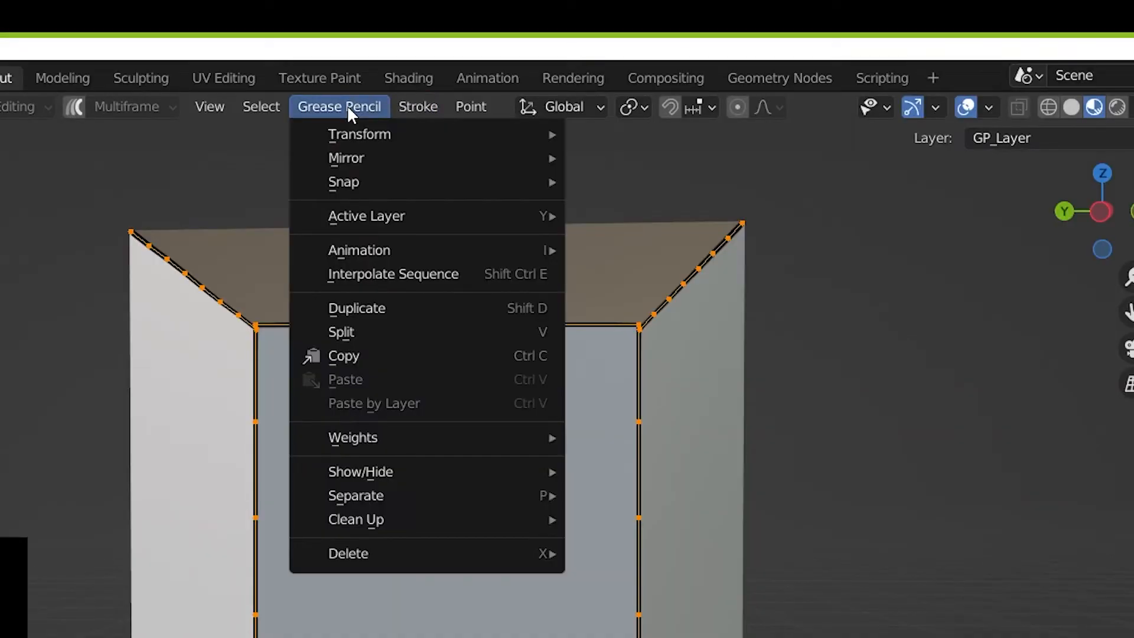
mouse_move(406, 530)
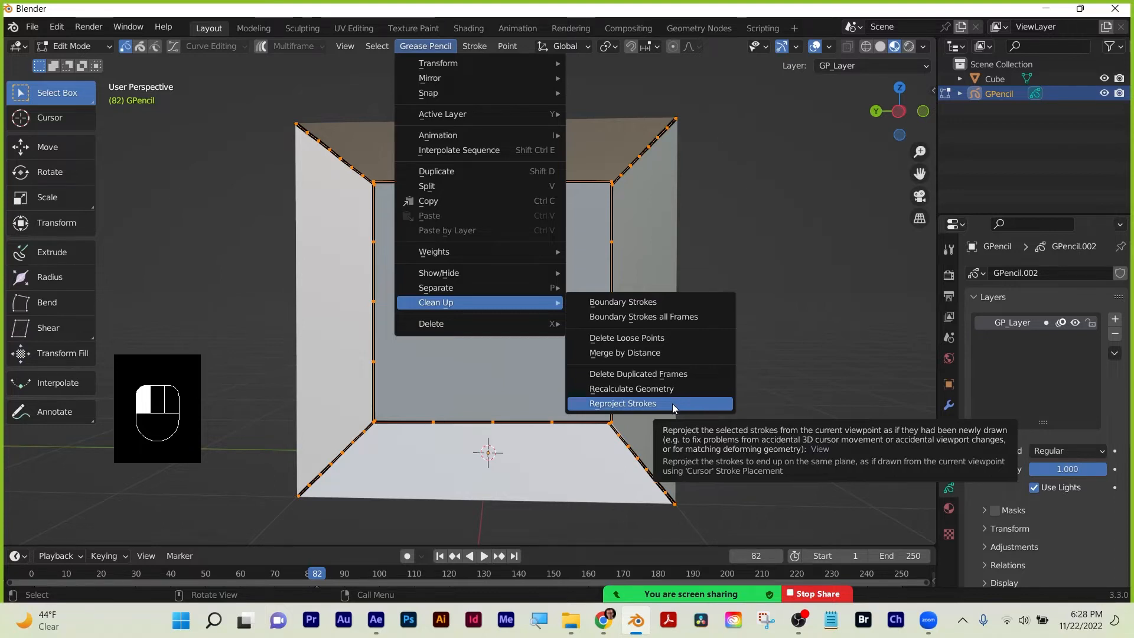
left_click(672, 403)
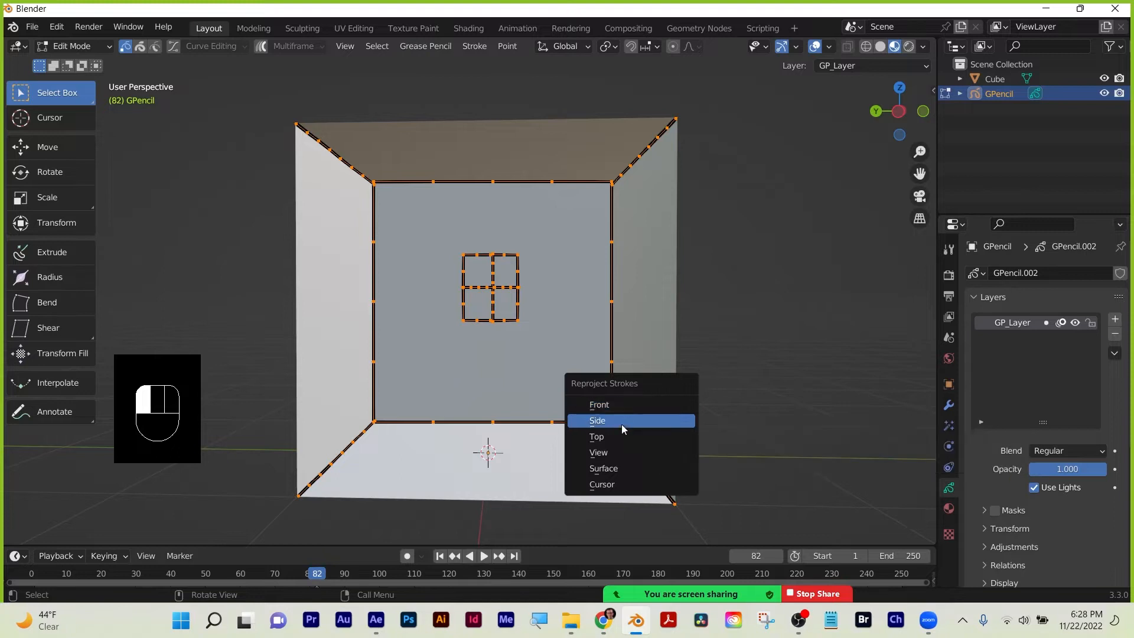
left_click(613, 469)
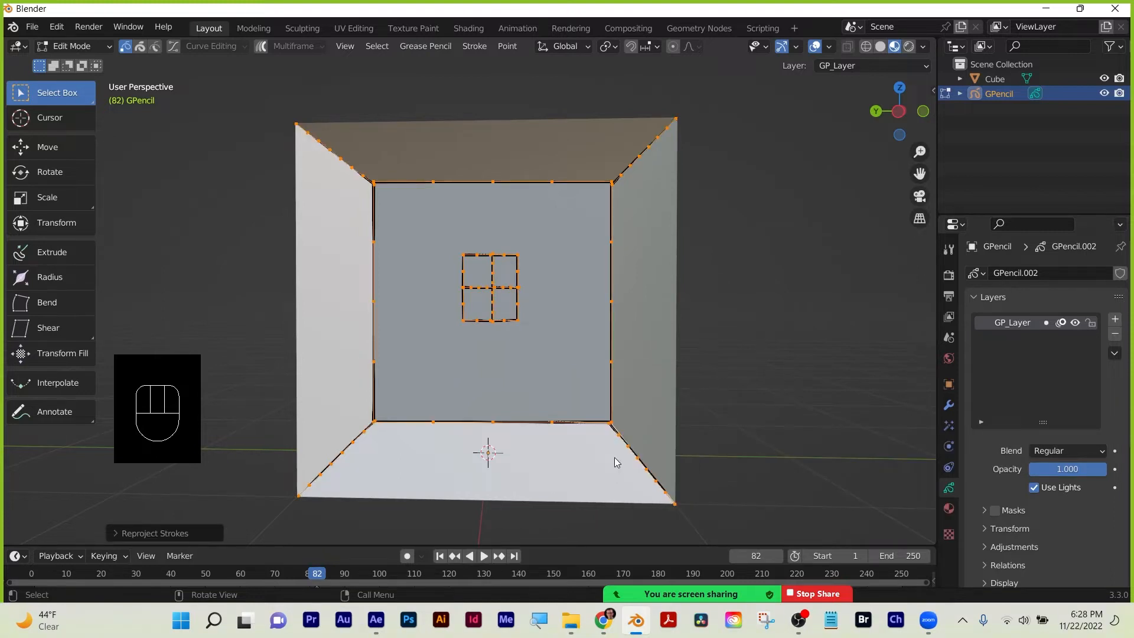
key("Tab")
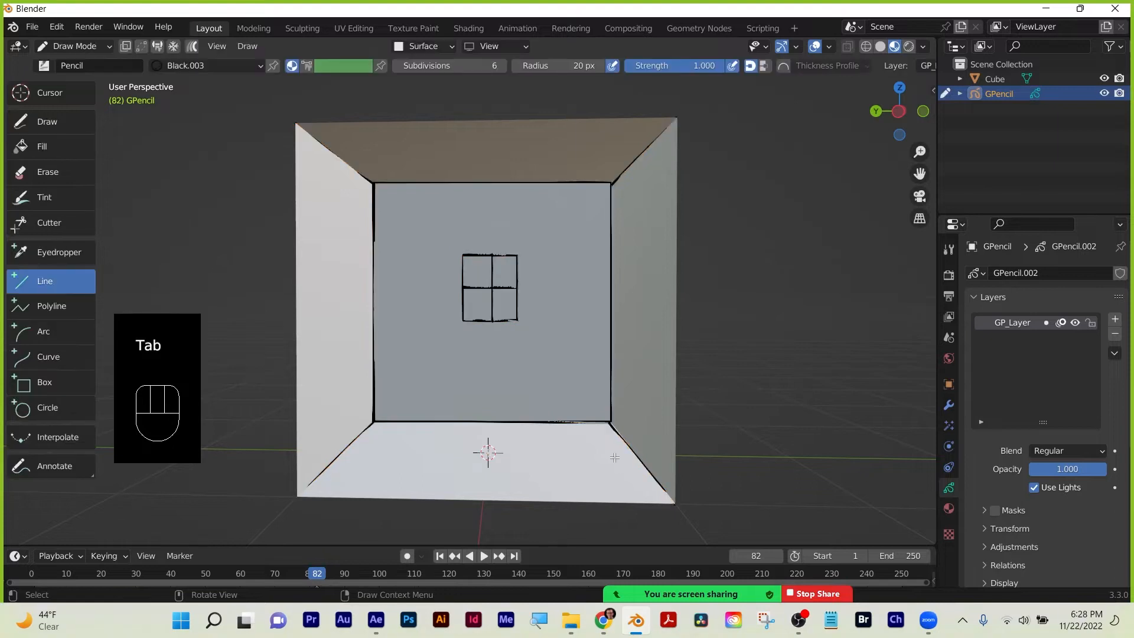
Set the Grease Pencil object's Stroke Depth Order to 3D Location in its Strokes data settings.
mouse_move(724, 314)
middle_mouse_down()
mouse_move(648, 324)
mouse_move(770, 321)
mouse_move(706, 321)
mouse_move(691, 303)
mouse_move(739, 329)
mouse_move(744, 316)
middle_mouse_up()
scroll(745, 315, "up", 1)
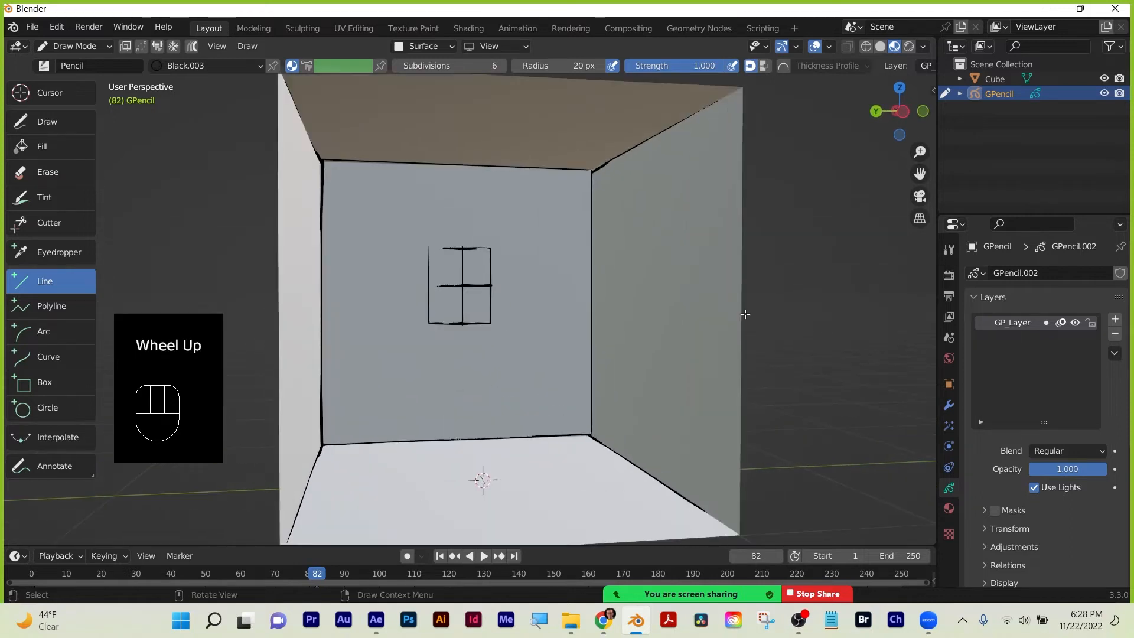
middle_click_drag(677, 298, 644, 315)
scroll(995, 487, "down", 6)
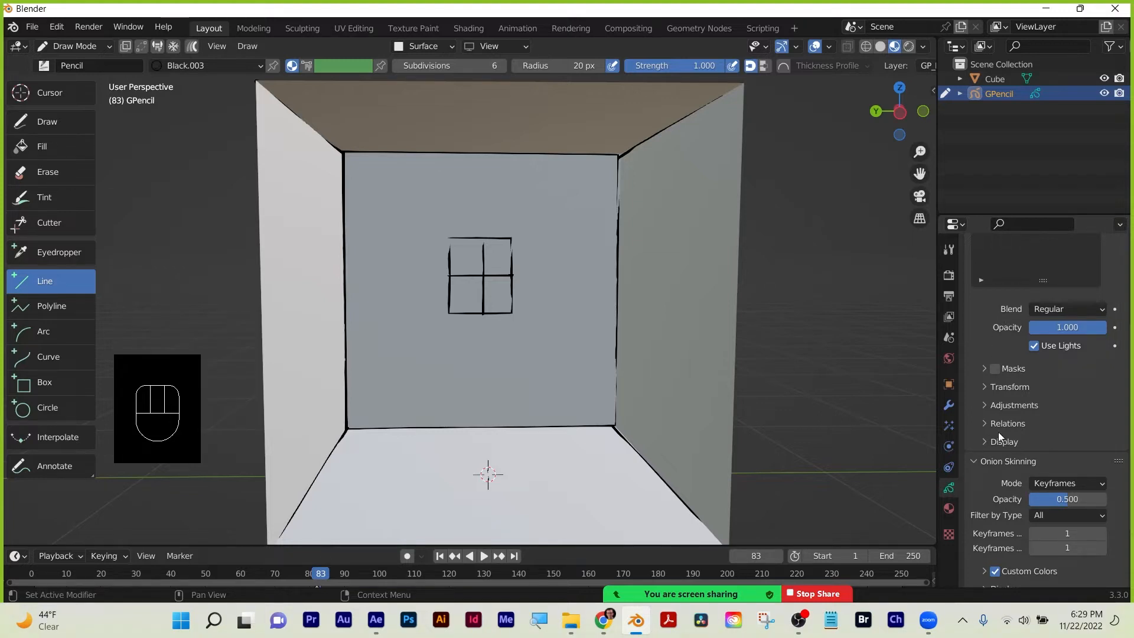
scroll(980, 481, "down", 4)
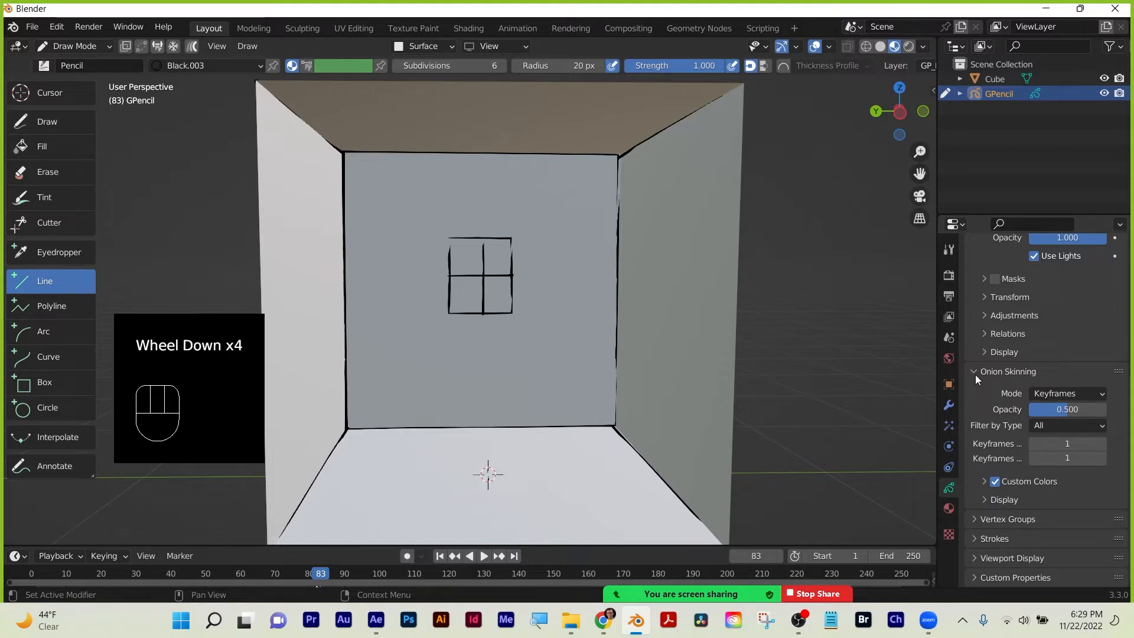
left_click(976, 538)
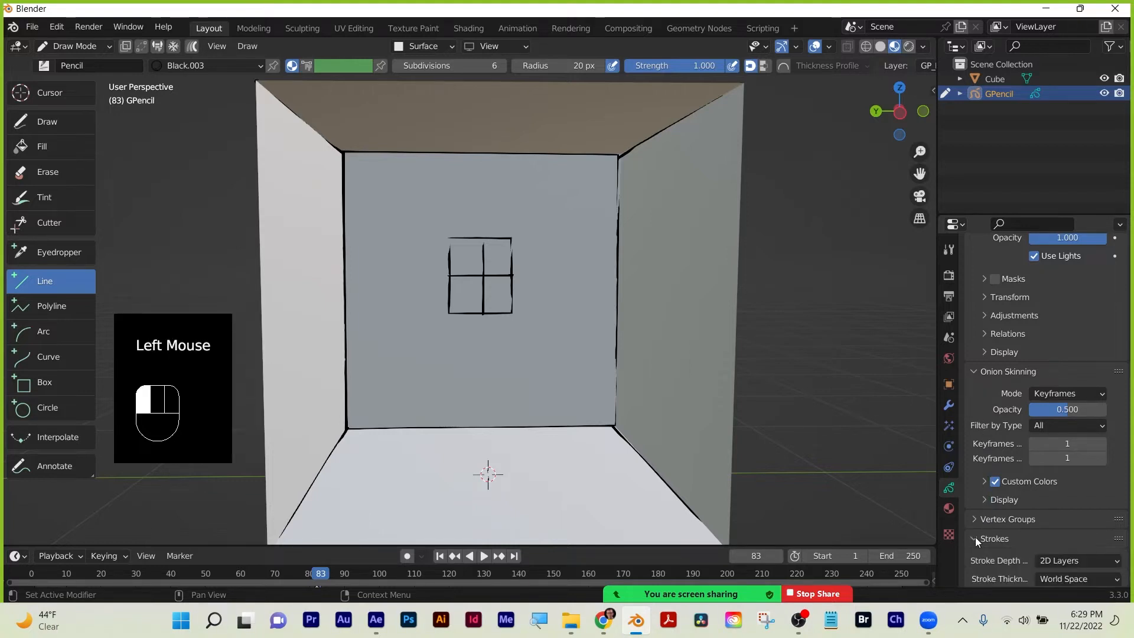
scroll(987, 521, "down", 5)
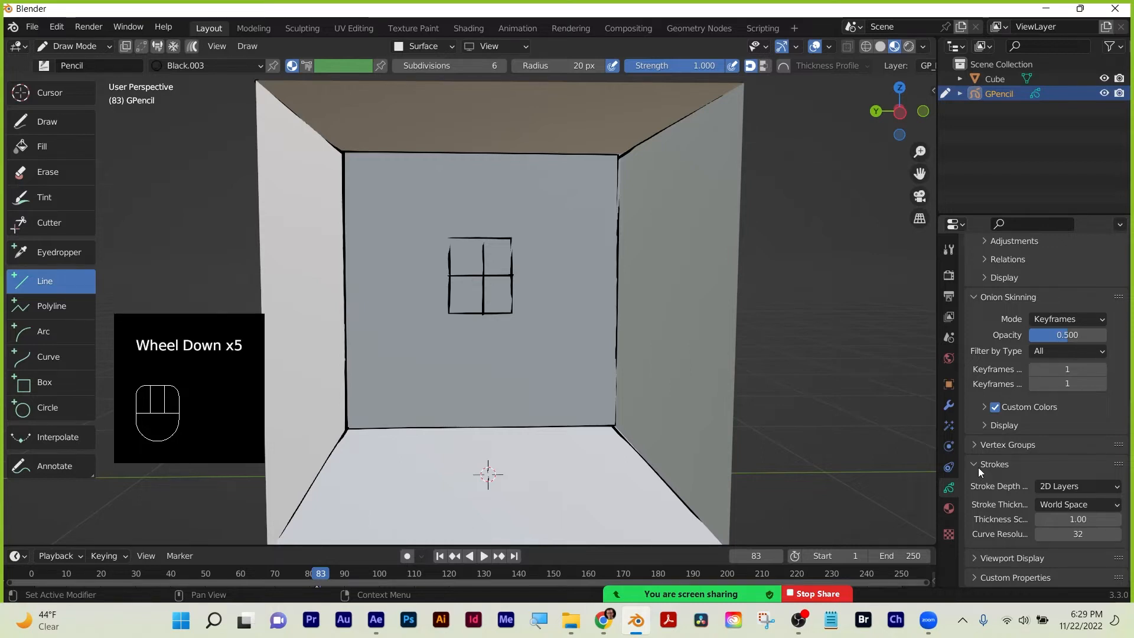
left_click(1069, 489)
left_click(1058, 516)
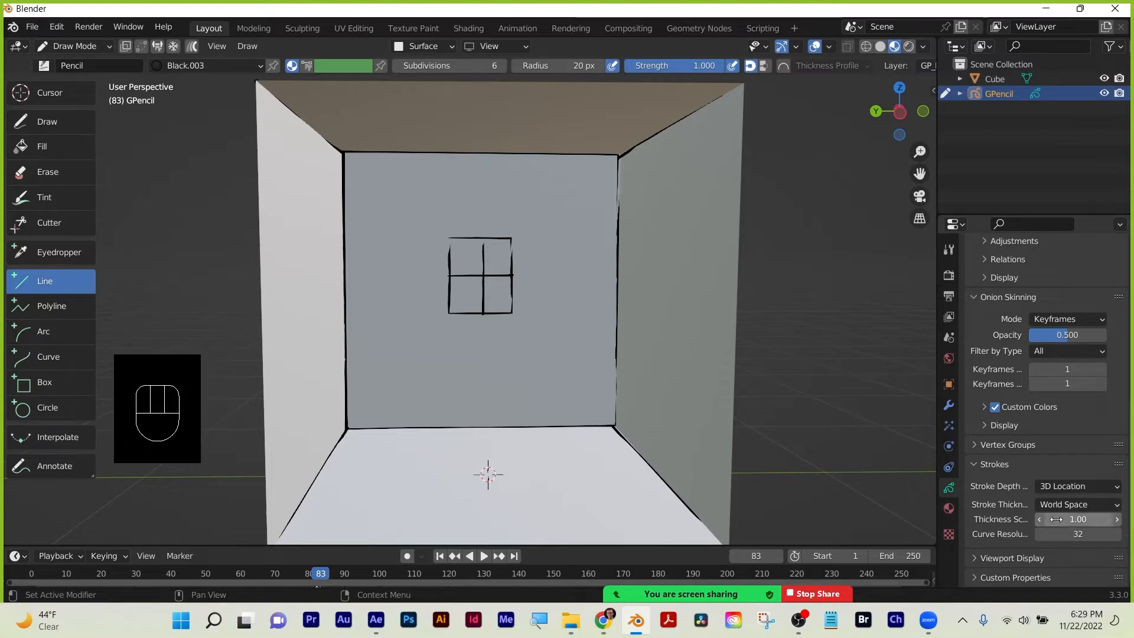
Increase the strokes' Thickness Scale to 3.35 and check the thickened lines around the open cube.
mouse_move(1042, 519)
left_mouse_down()
mouse_move(1104, 519)
mouse_move(1049, 518)
mouse_move(1086, 518)
mouse_move(1093, 534)
left_mouse_up()
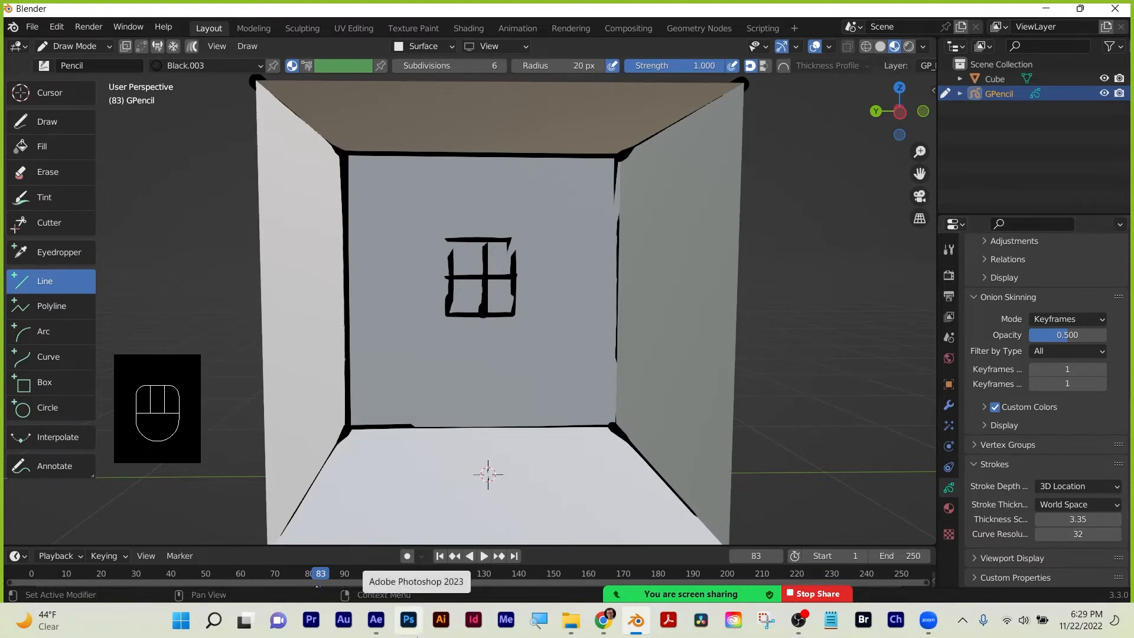
middle_click_drag(514, 310, 498, 177)
scroll(506, 217, "down", 2)
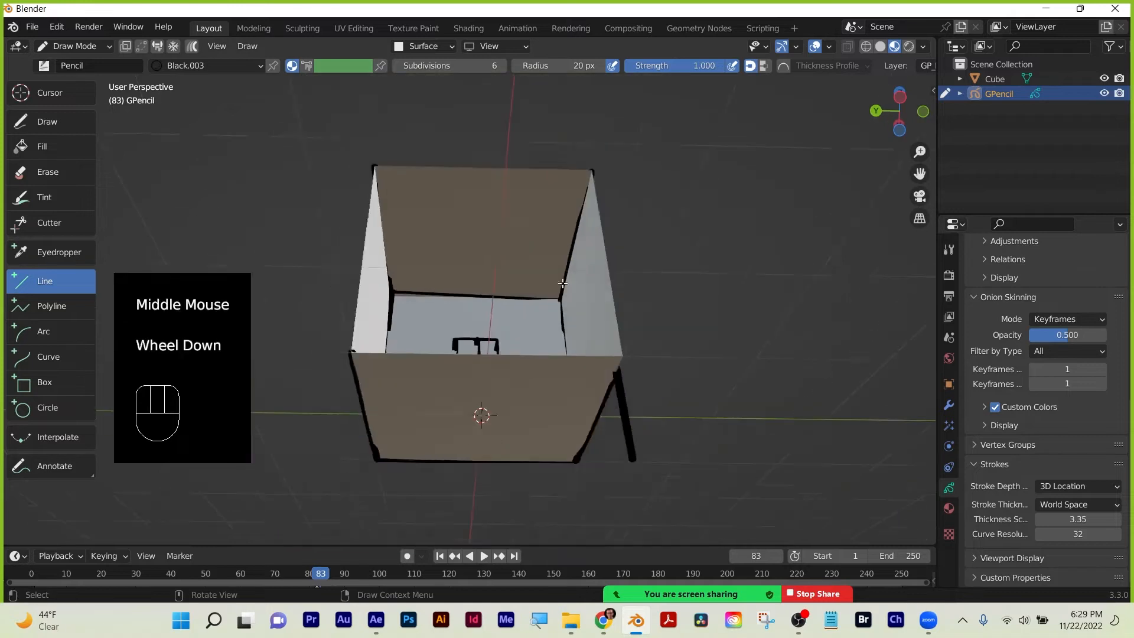
left_click(617, 395)
middle_click_drag(618, 395, 608, 459)
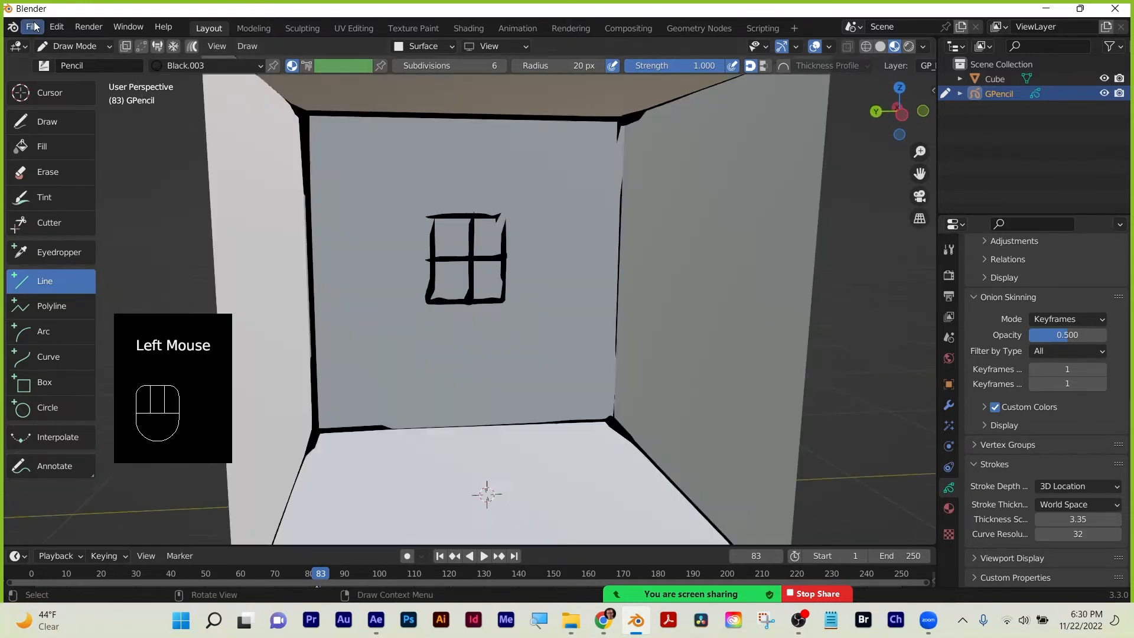
Create a new 2D Animation file without saving the changes to the current one.
left_click(35, 28)
mouse_move(66, 50)
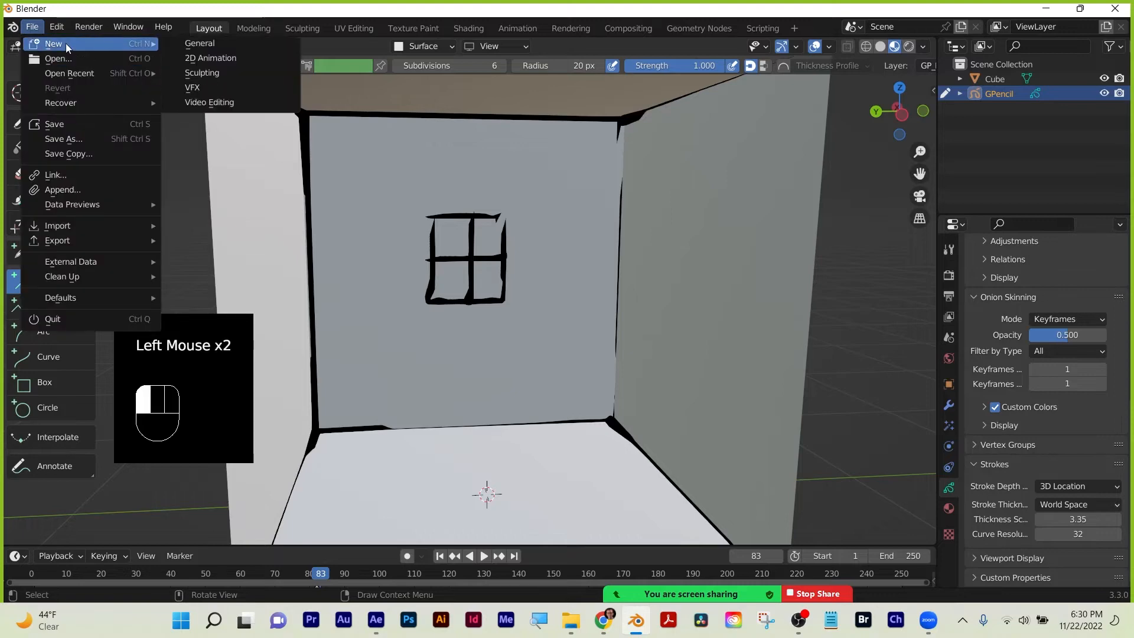
left_click(222, 56)
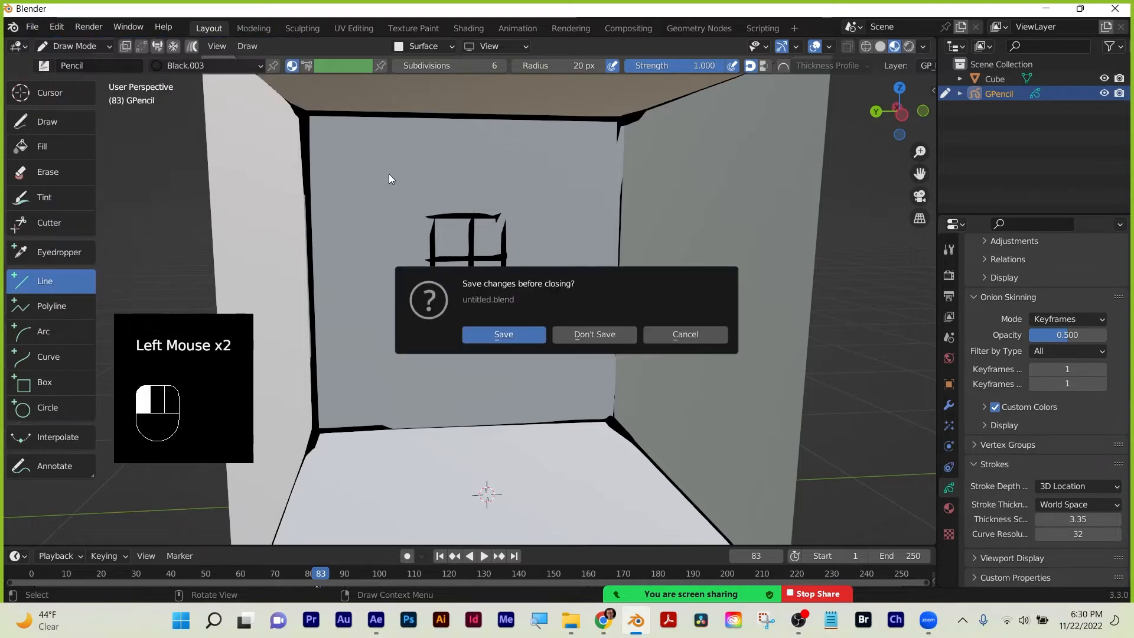
left_click(595, 342)
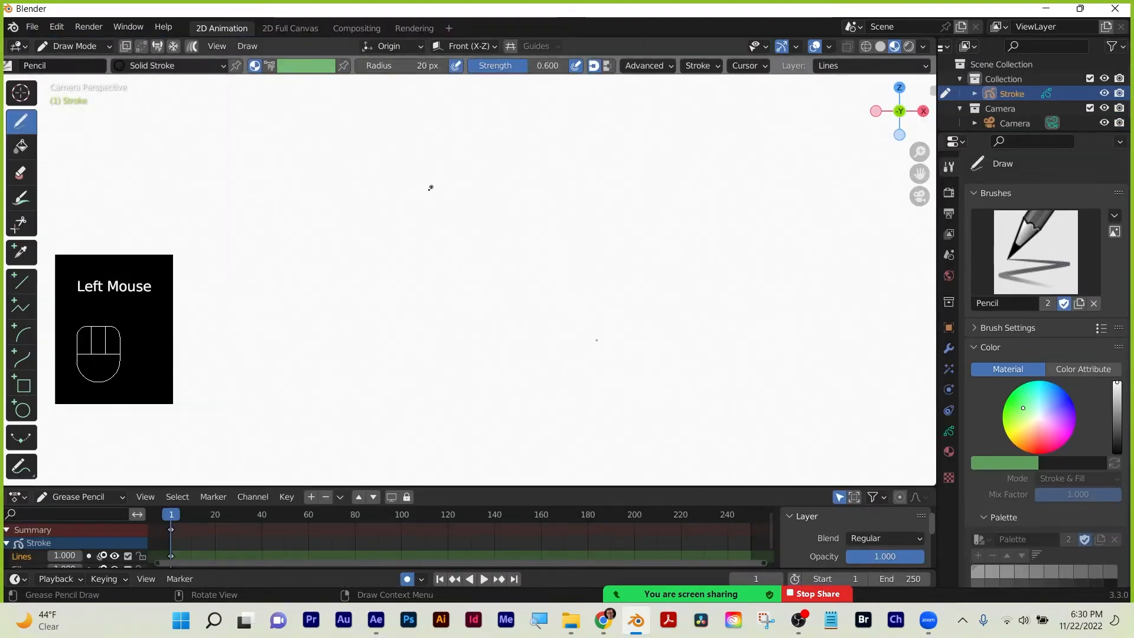
Handwrite MOTION across two lines with the Pencil brush at strength 1.000 and a radius of about 129 px.
left_click_drag(535, 65, 569, 65)
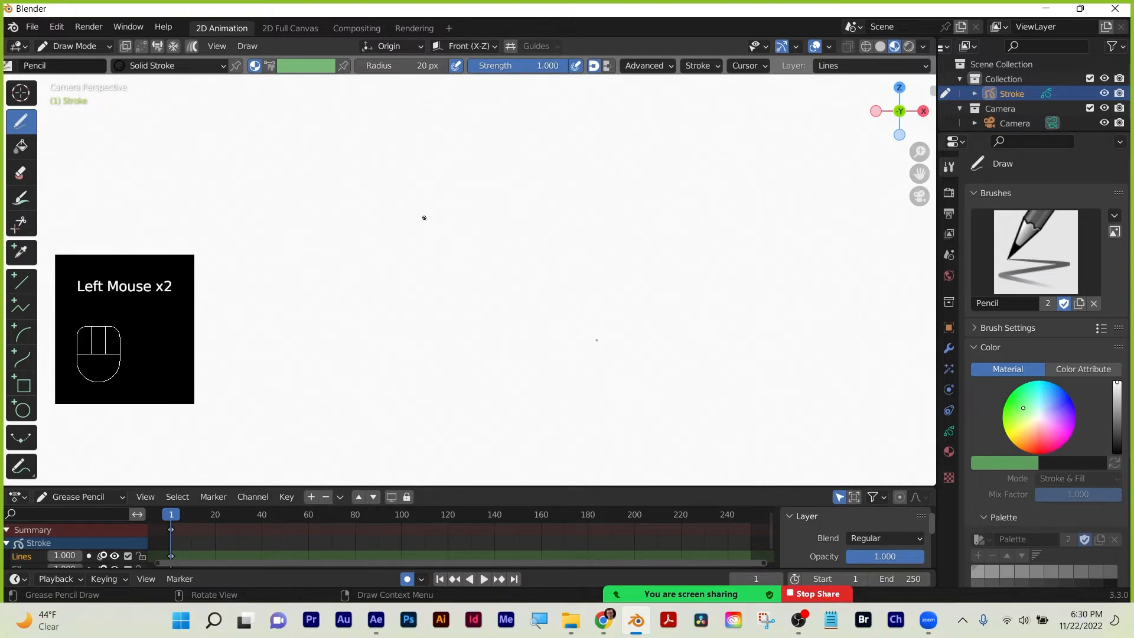
key("f")
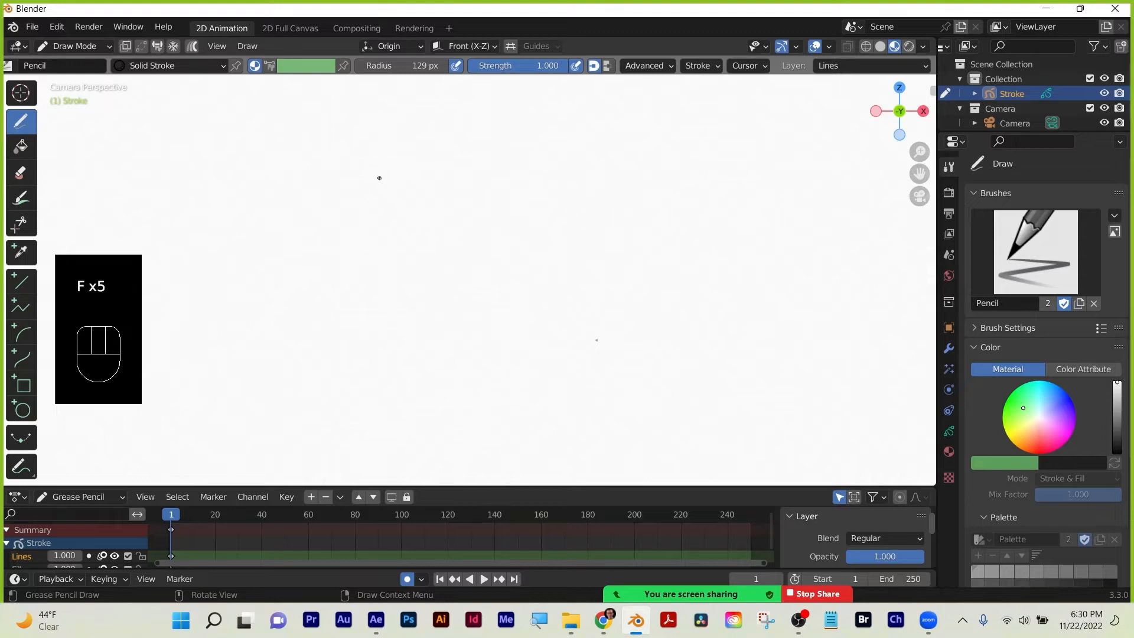
left_click_drag(354, 142, 489, 275)
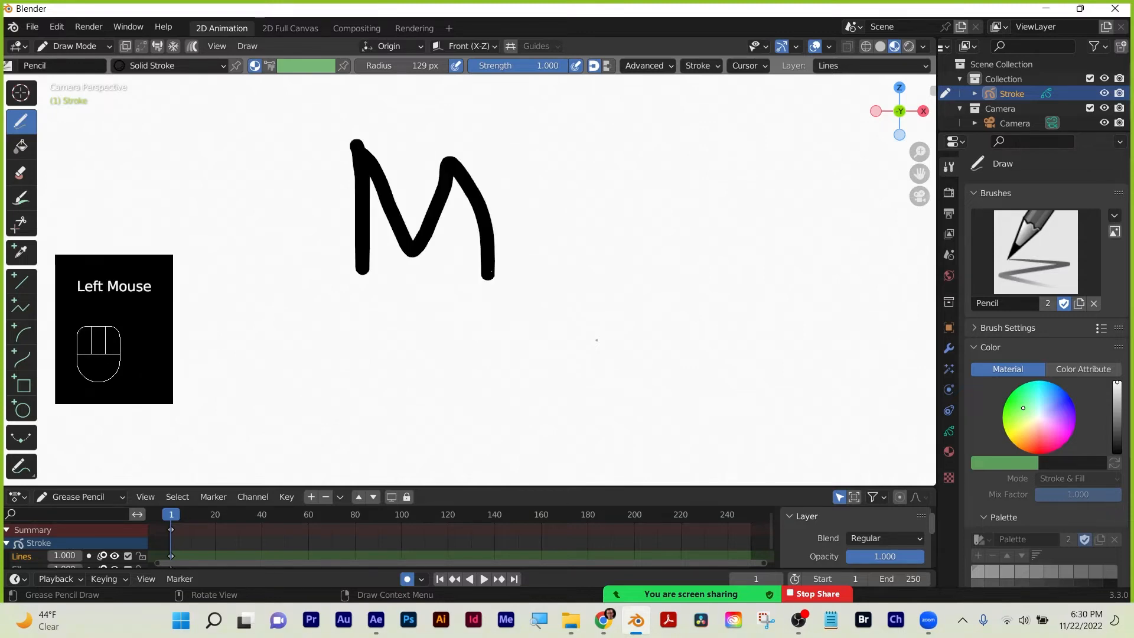
left_click_drag(574, 155, 603, 173)
left_click_drag(706, 175, 709, 310)
left_click_drag(661, 248, 791, 228)
left_click_drag(410, 319, 408, 390)
left_click_drag(502, 324, 490, 322)
mouse_move(537, 405)
left_mouse_down()
mouse_move(609, 387)
mouse_move(685, 269)
left_mouse_up()
Handwrite DESIGN in large letters on a third line beneath MOTION with the same brush.
mouse_move(329, 419)
left_mouse_down()
mouse_move(332, 481)
mouse_move(343, 484)
left_mouse_up()
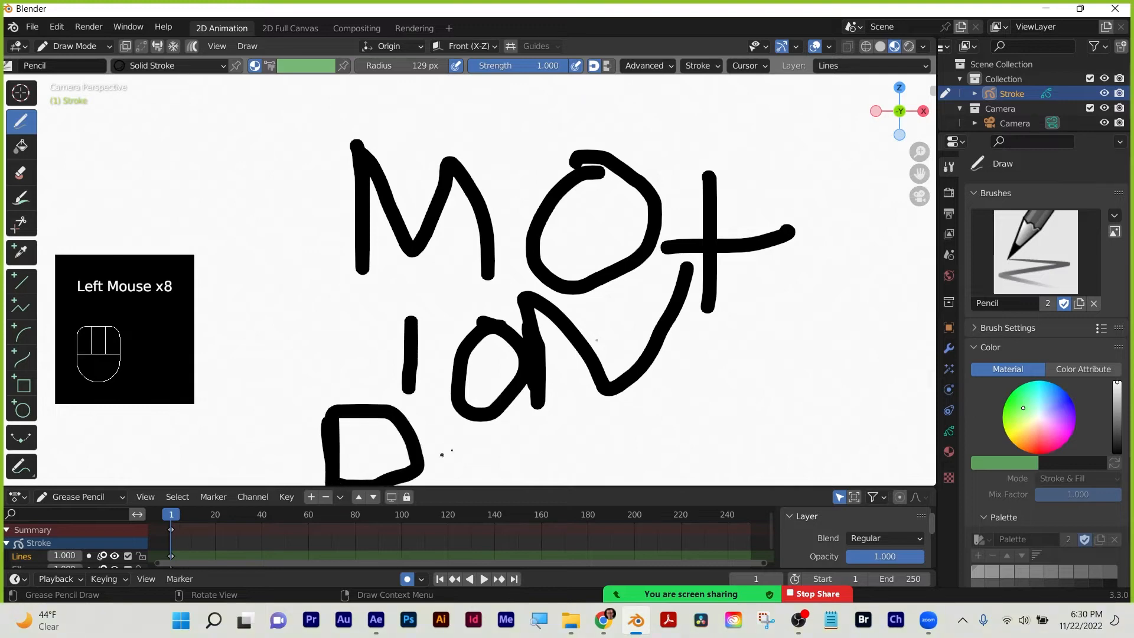
mouse_move(456, 440)
left_mouse_down()
mouse_move(448, 486)
mouse_move(534, 445)
mouse_move(510, 426)
left_mouse_up()
mouse_move(615, 422)
left_mouse_down()
mouse_move(564, 467)
mouse_move(502, 482)
left_mouse_up()
left_click_drag(662, 421, 641, 485)
left_click(662, 393)
left_click(750, 413)
left_click_drag(743, 417, 768, 436)
mouse_move(768, 476)
left_mouse_down()
mouse_move(777, 402)
mouse_move(869, 316)
left_mouse_up()
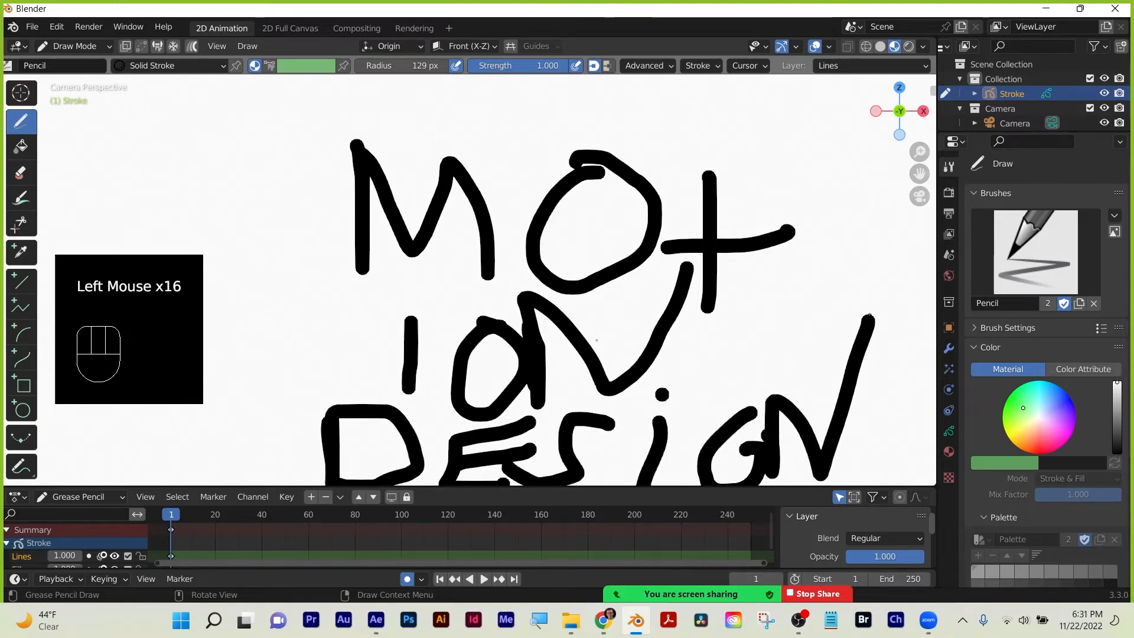
scroll(870, 315, "down", 1)
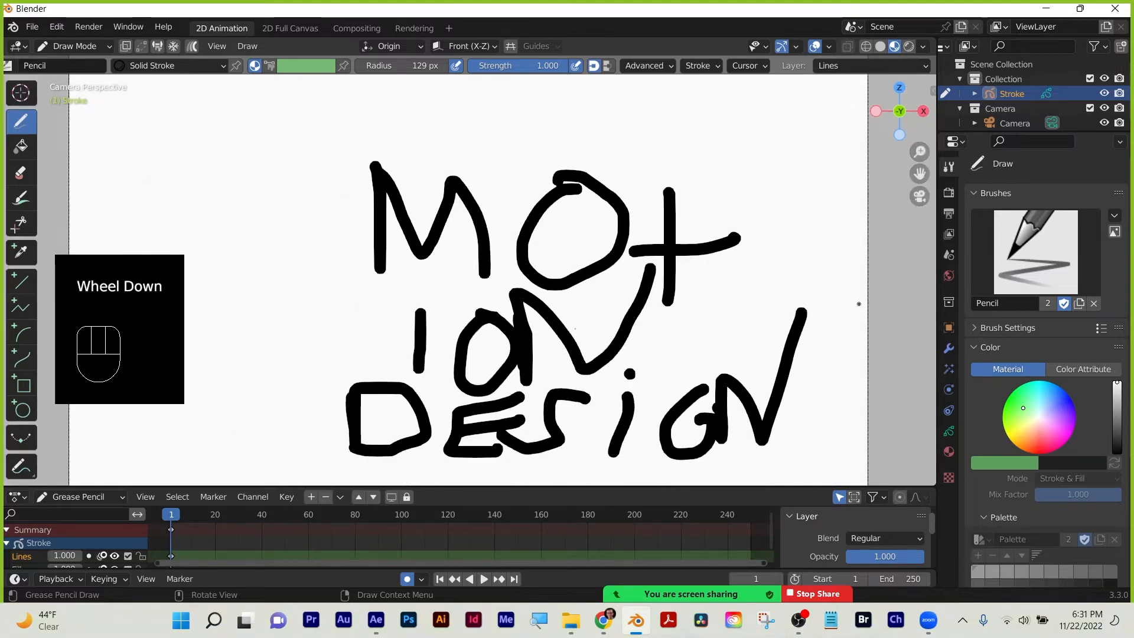
Add a Build modifier to the Stroke object.
left_click(948, 351)
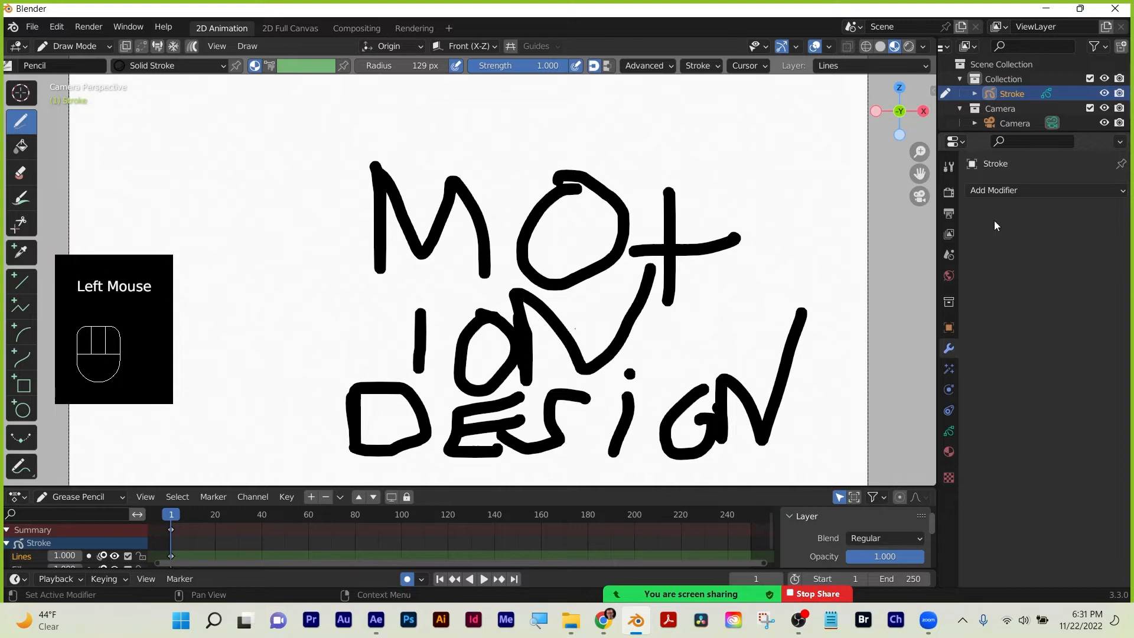
left_click(1015, 190)
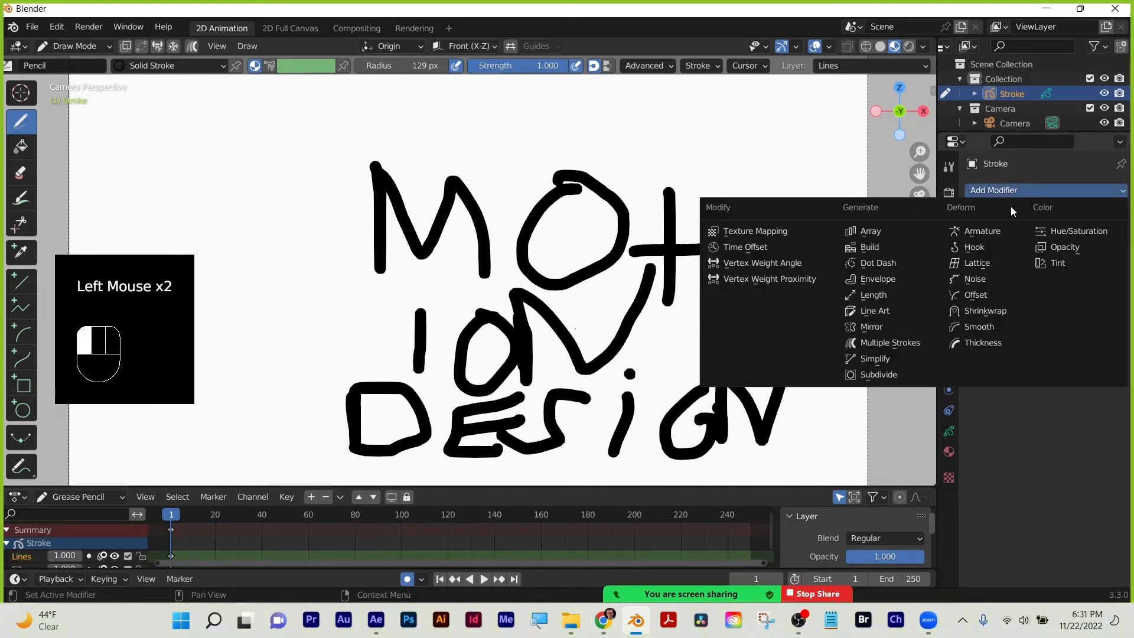
left_click(870, 247)
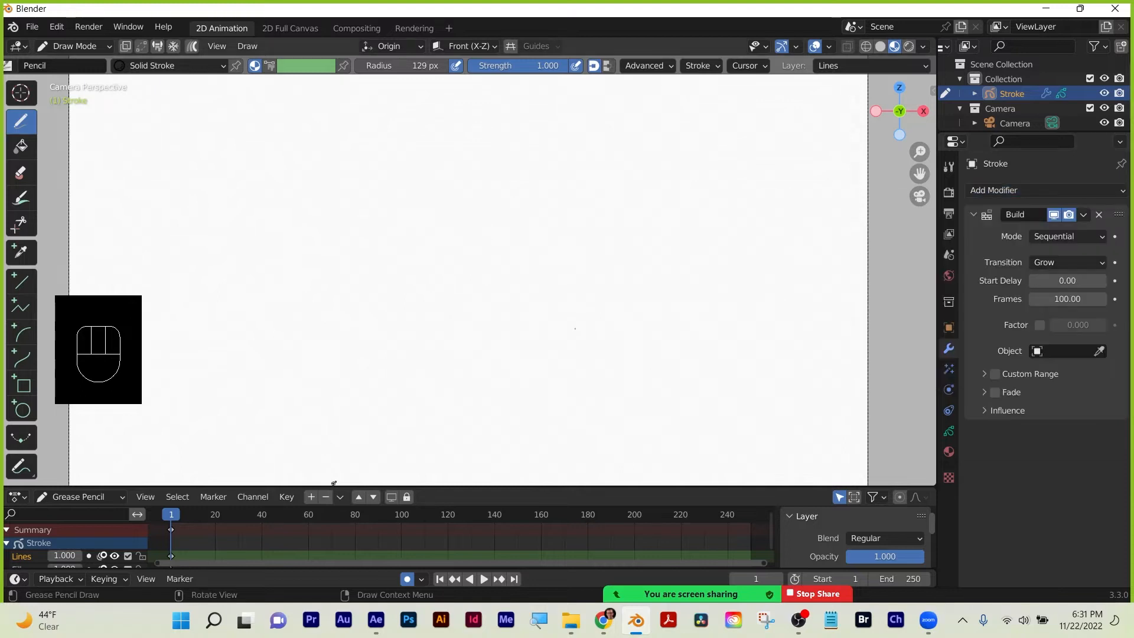
Play the lettering's build animation repeatedly from the start of the timeline, and scrub on to frame 111.
key("space")
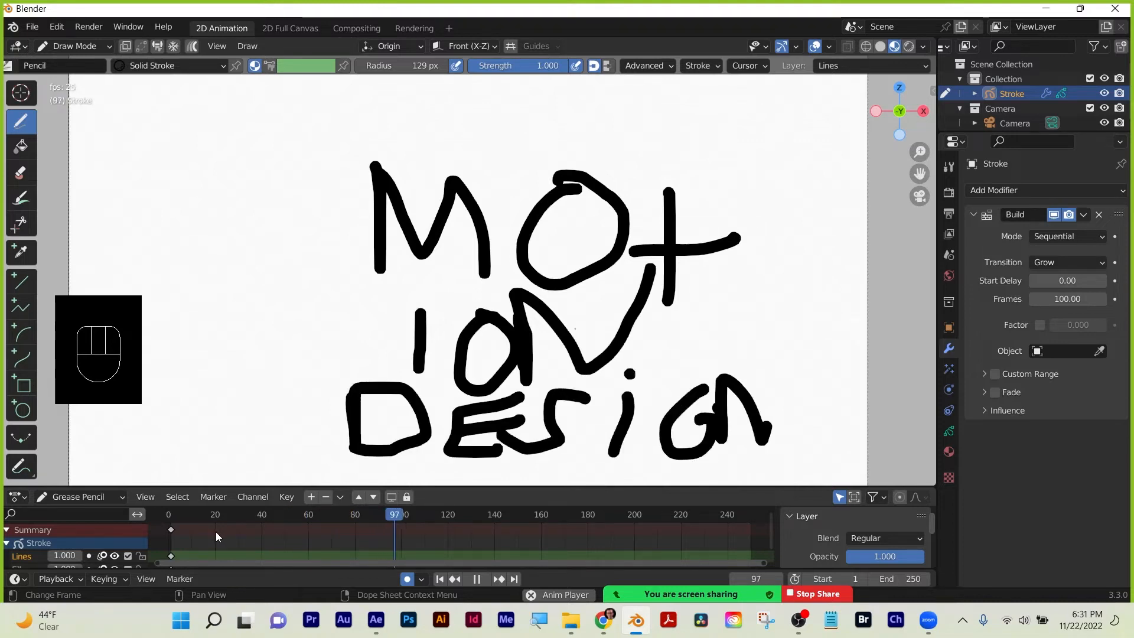
key("space")
left_click_drag(281, 523, 172, 516)
key("space")
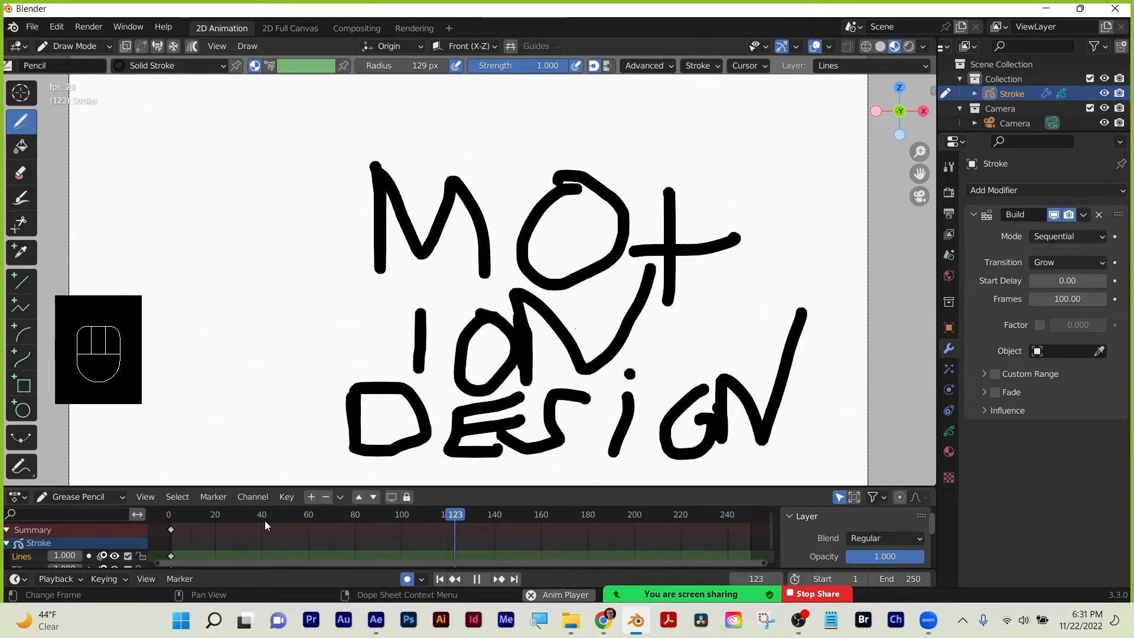
key("space")
mouse_move(445, 512)
left_mouse_down()
mouse_move(254, 540)
mouse_move(157, 537)
mouse_move(166, 531)
left_mouse_up()
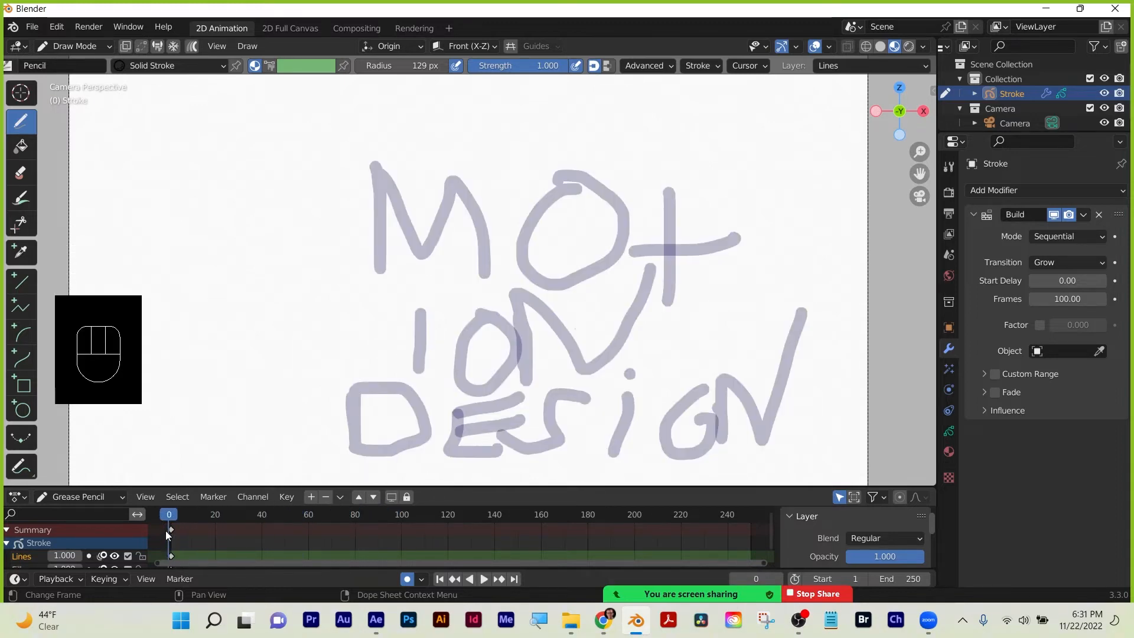
key("space")
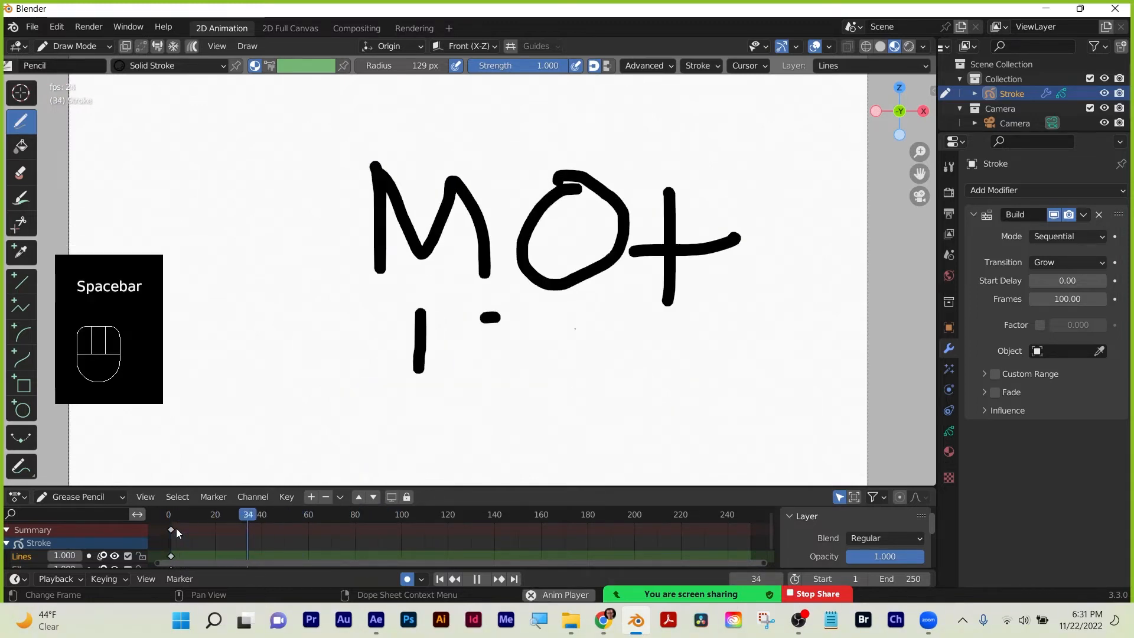
key("space")
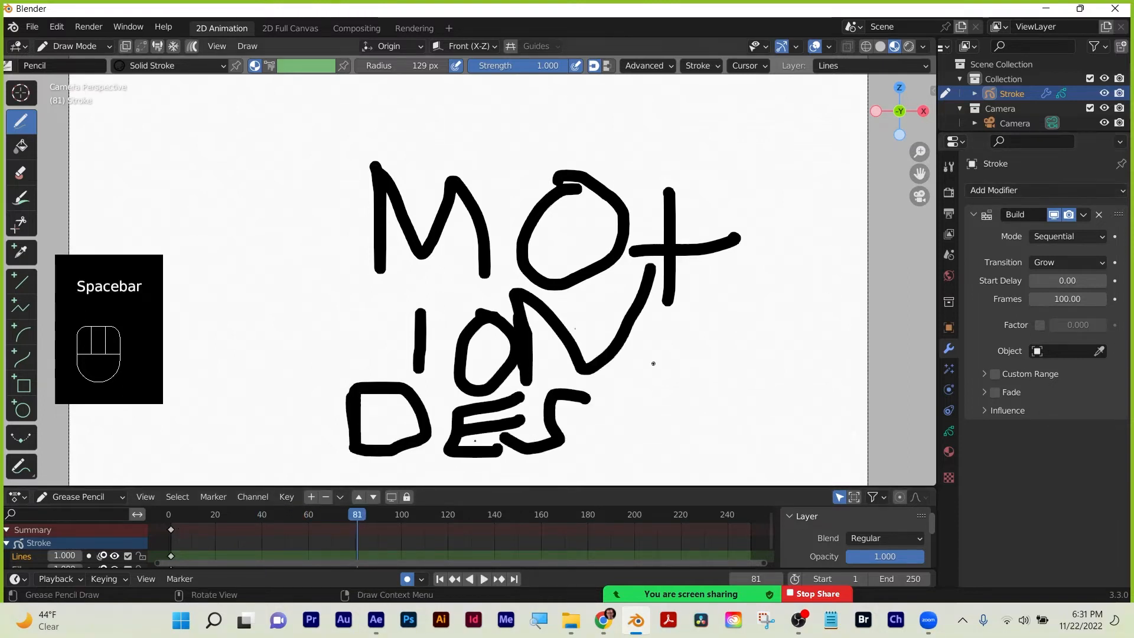
left_click_drag(360, 520, 426, 520)
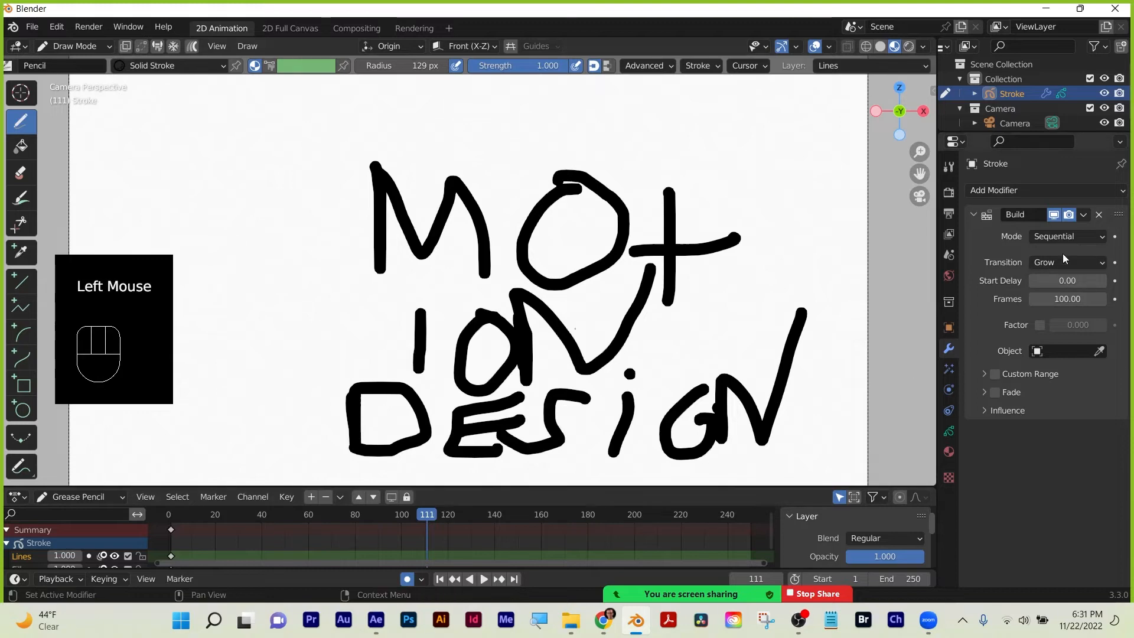
Add a Noise modifier to the Stroke object and play the animation from the start.
left_click(1015, 189)
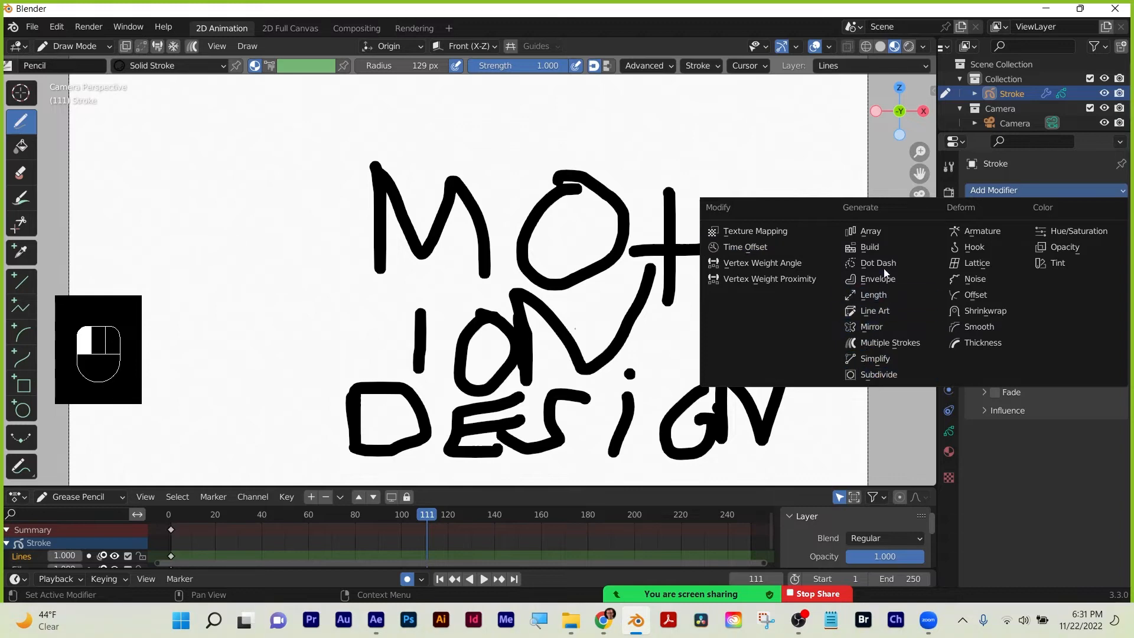
left_click(987, 279)
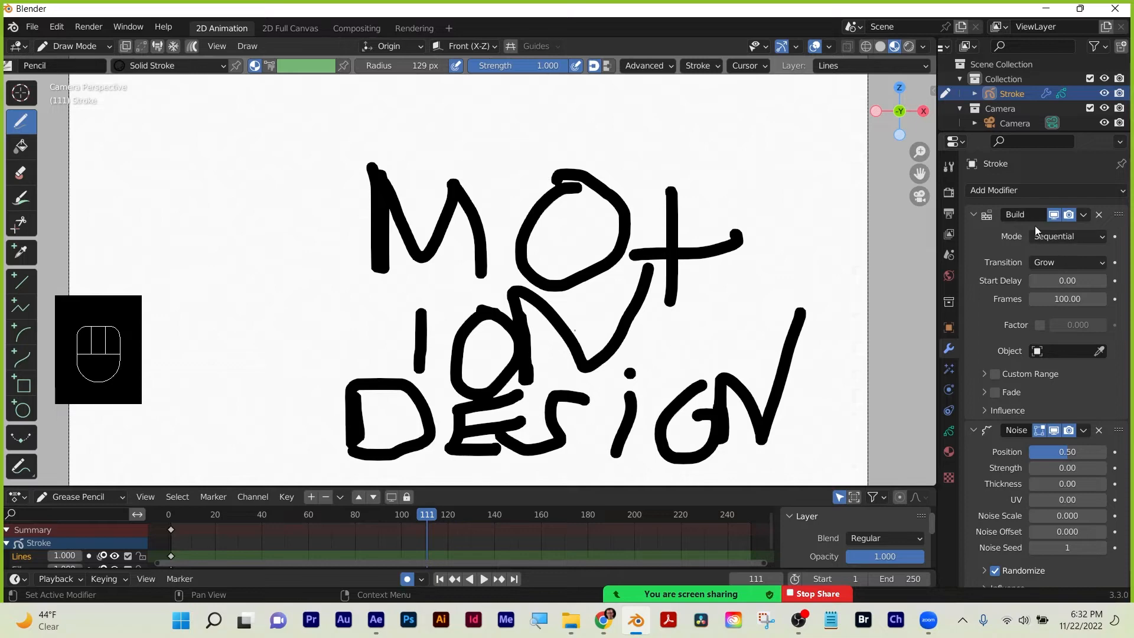
left_click_drag(429, 521, 171, 524)
key("space")
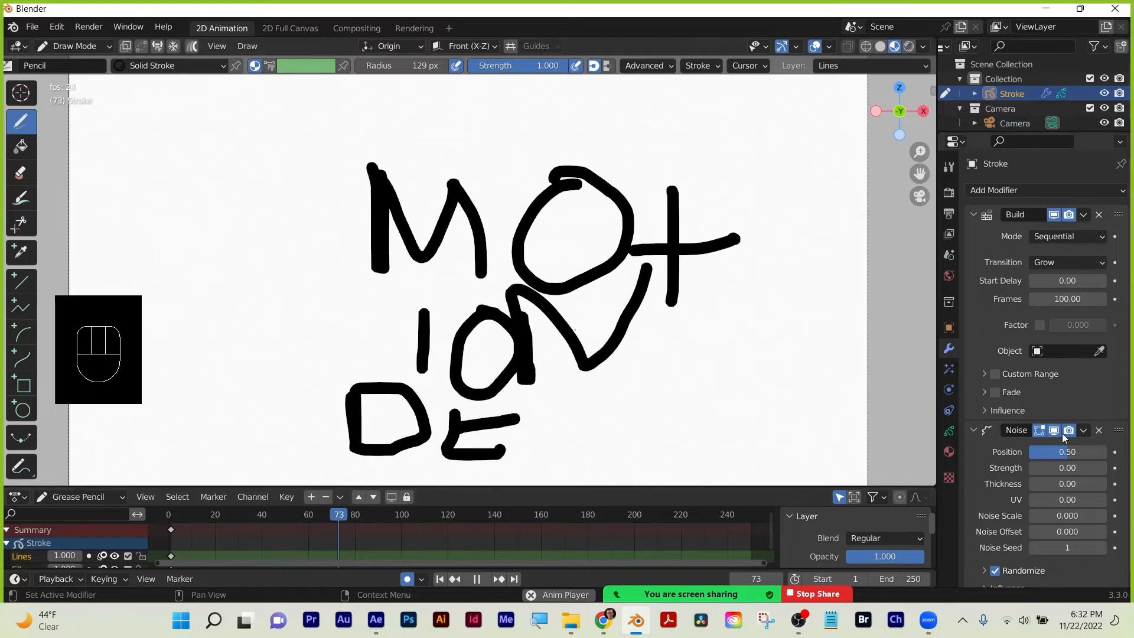
Set the Noise modifier's Position to 0.67 and preview the animated lettering.
scroll(998, 459, "down", 2)
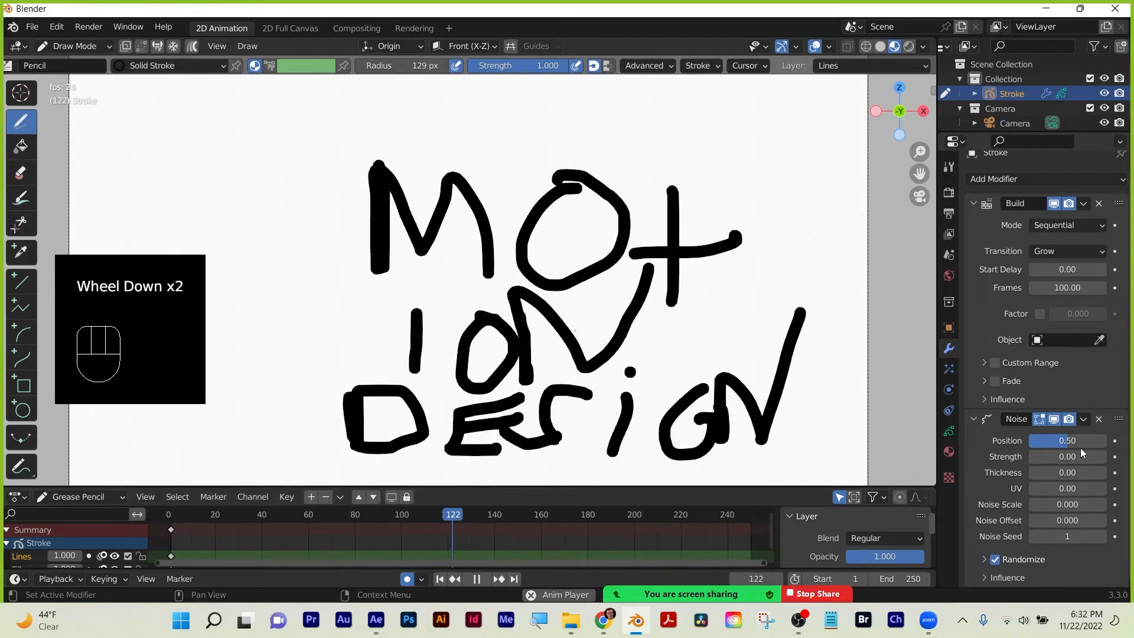
key("space")
left_click_drag(1067, 440, 1079, 441)
key("space")
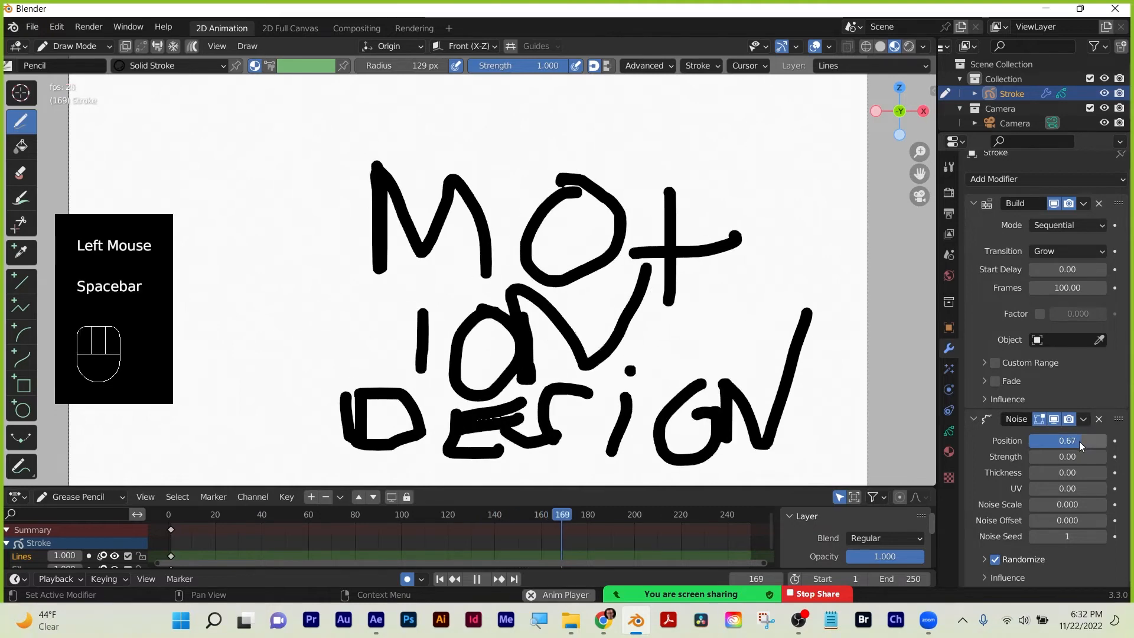
key("space")
Set the Noise modifier's Strength to 0.09, Thickness to 0.20, Noise Scale to 0.030 and Noise Offset to 2.985, and preview the animation.
mouse_move(1066, 456)
left_mouse_down()
mouse_move(1076, 456)
mouse_move(1038, 472)
mouse_move(1050, 473)
mouse_move(1061, 504)
mouse_move(1037, 519)
left_mouse_up()
key("space")
key("space")
key("space")
key("space")
key("space")
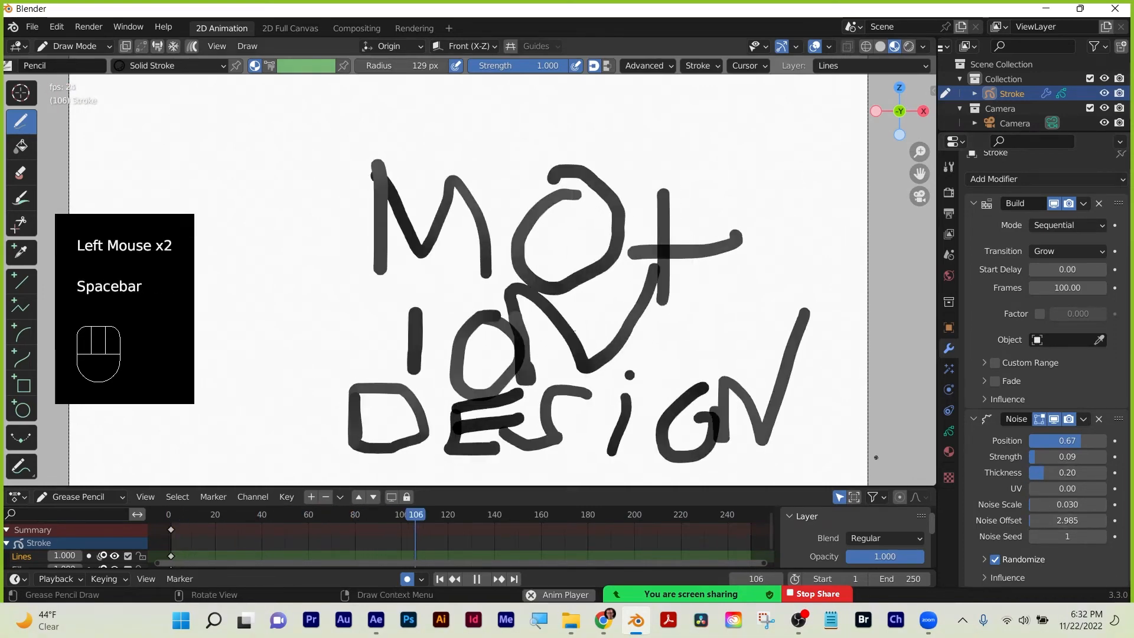
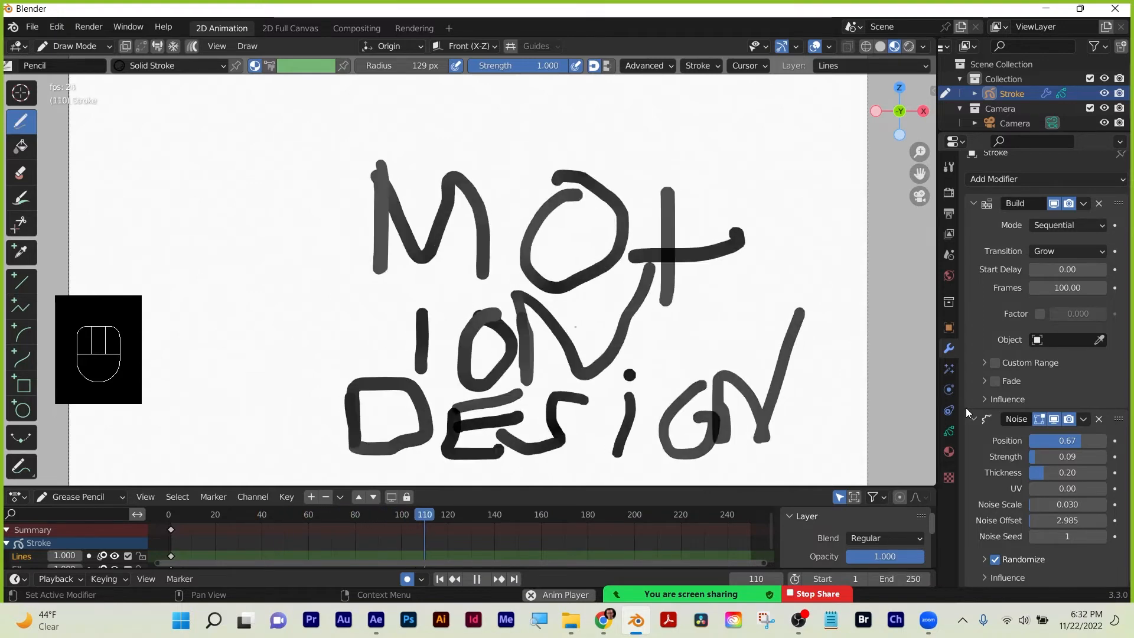
Create a new General file without saving the lettering animation.
left_click(32, 27)
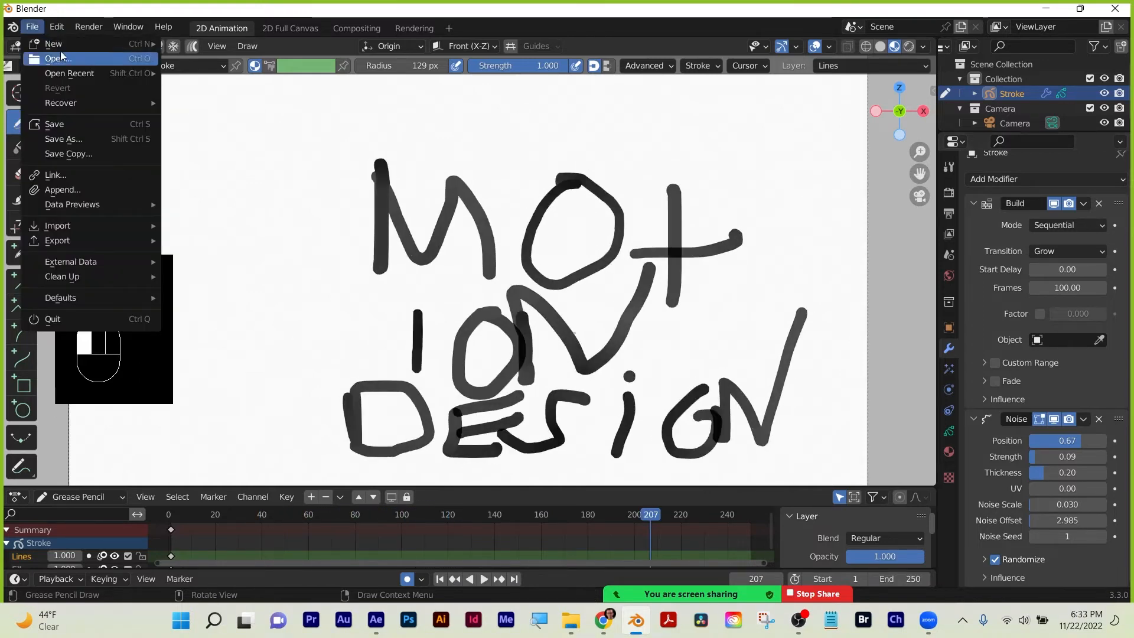
mouse_move(64, 45)
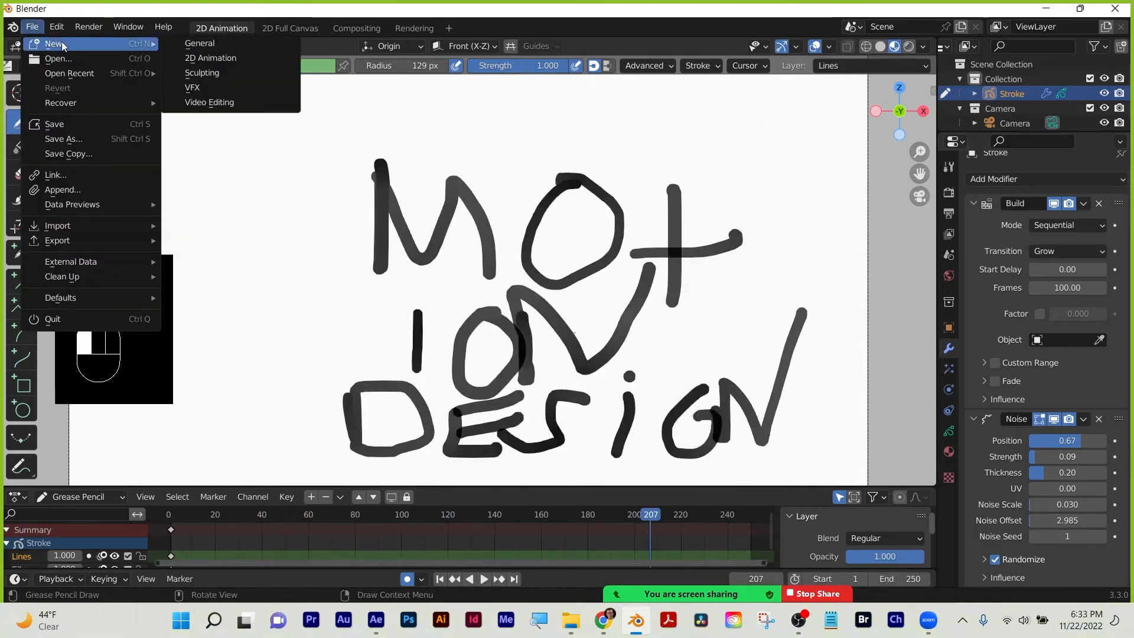
left_click(211, 43)
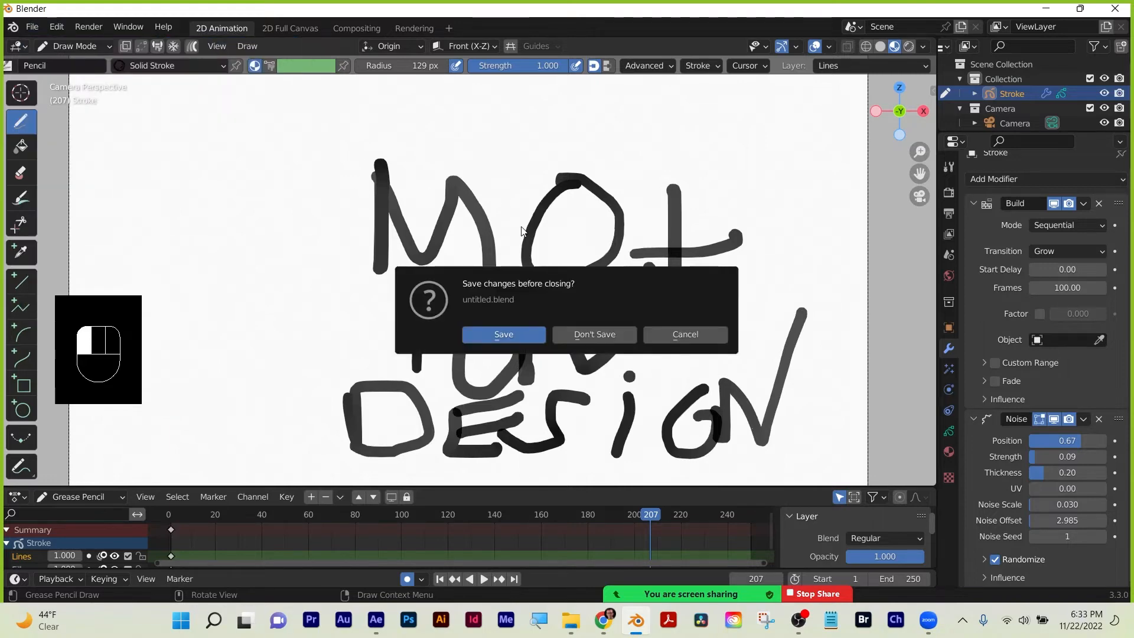
left_click(610, 341)
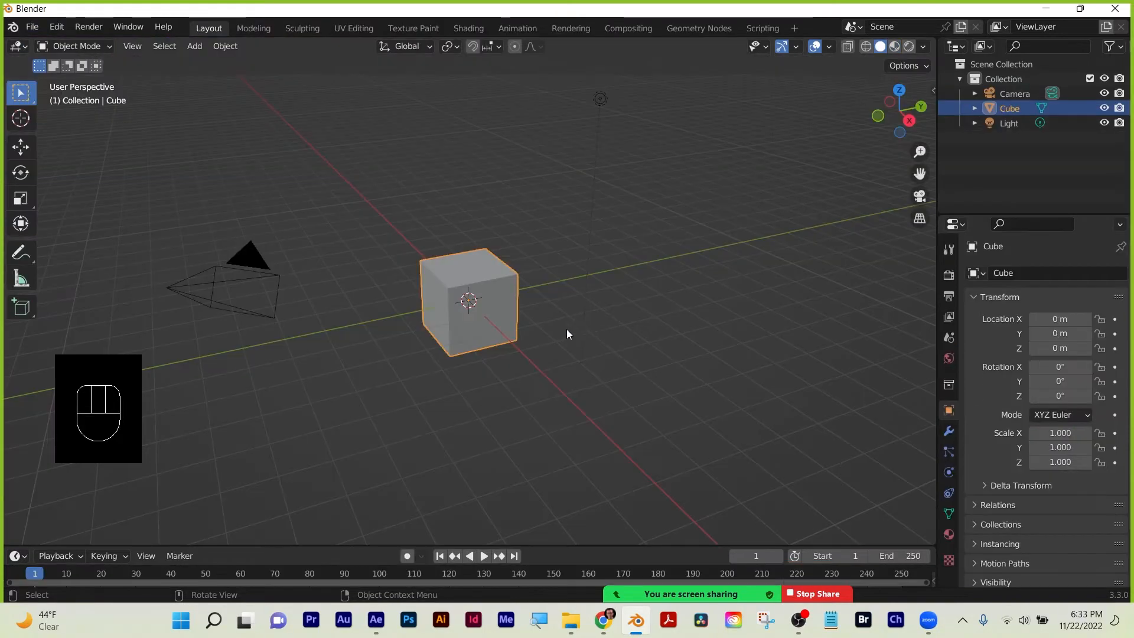
Add a plane mesh and scale it up to about 5.32 as a floor around the cube.
left_click(562, 353)
key("shift+a")
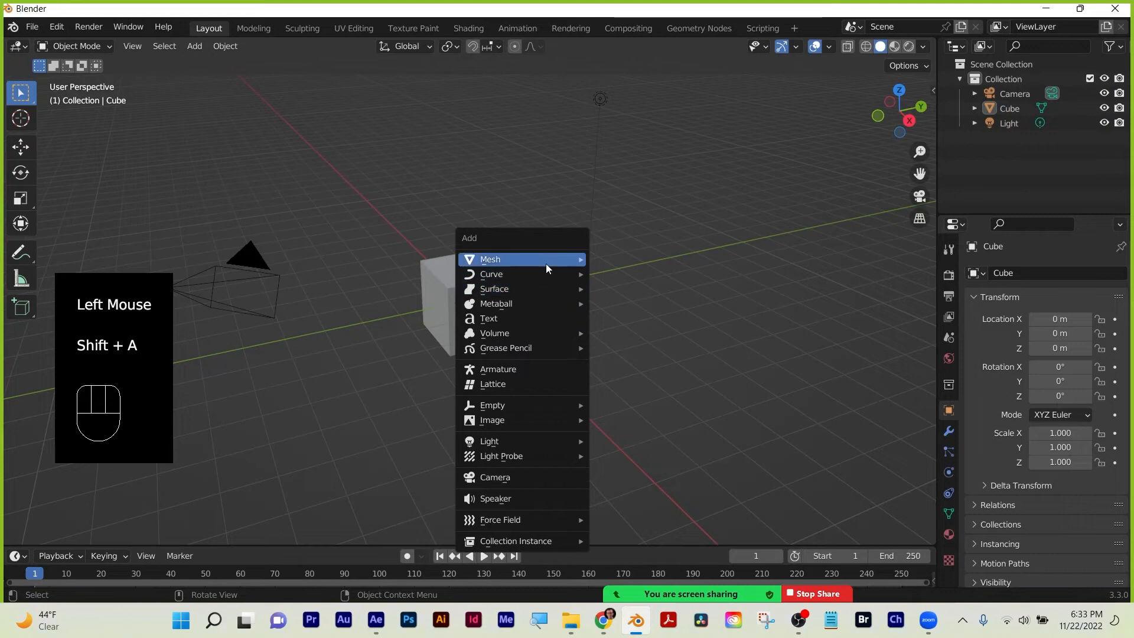
mouse_move(520, 260)
left_click(620, 258)
key("s")
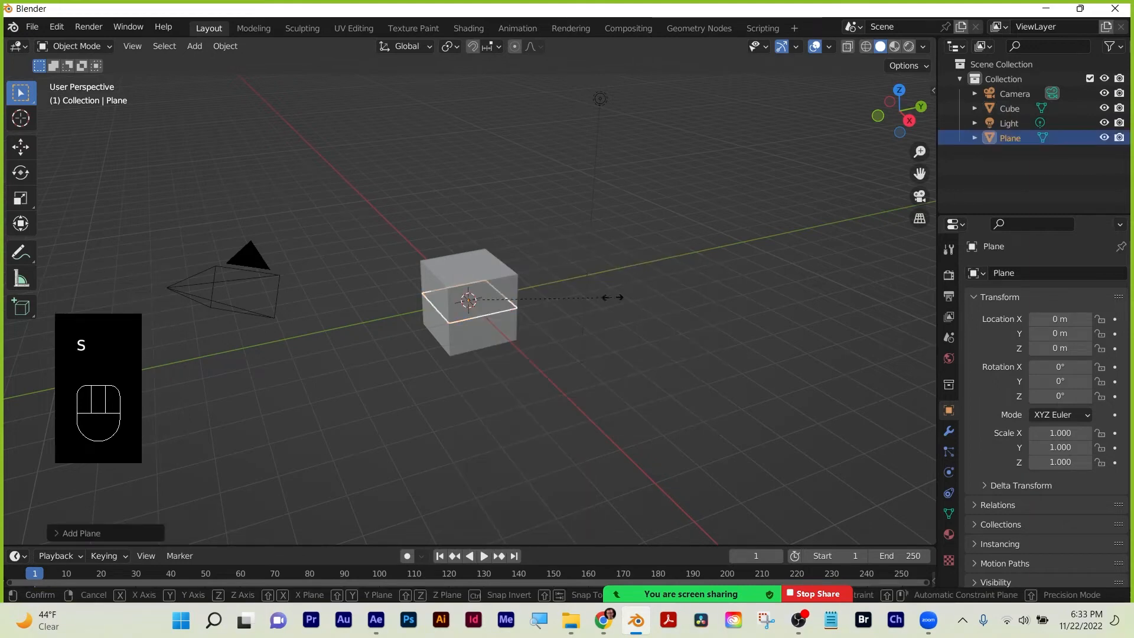
left_click(260, 69)
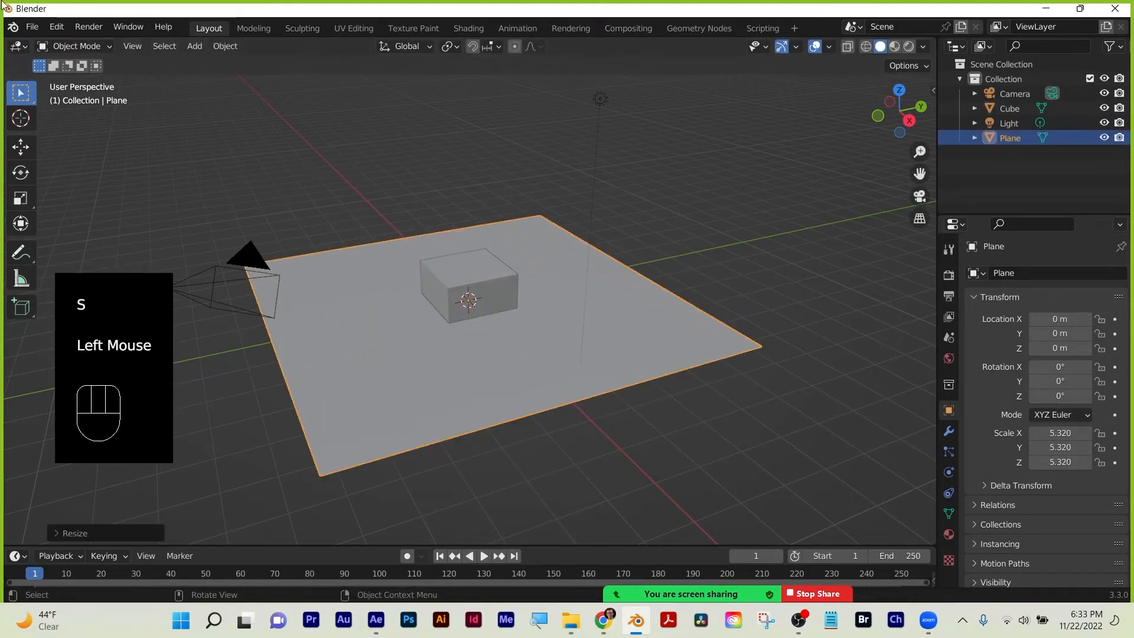
Raise the cube along Z by about 0.963 m so it sits on the plane, and deselect it.
left_click(498, 288)
key("g")
key("z")
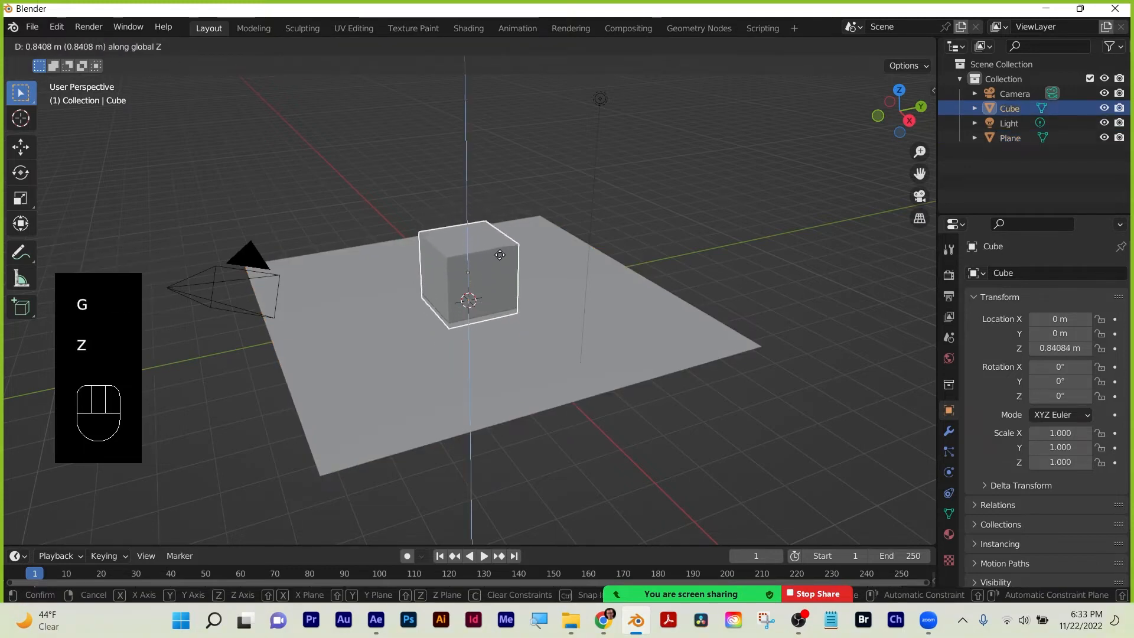
left_click(500, 252)
left_click(646, 198)
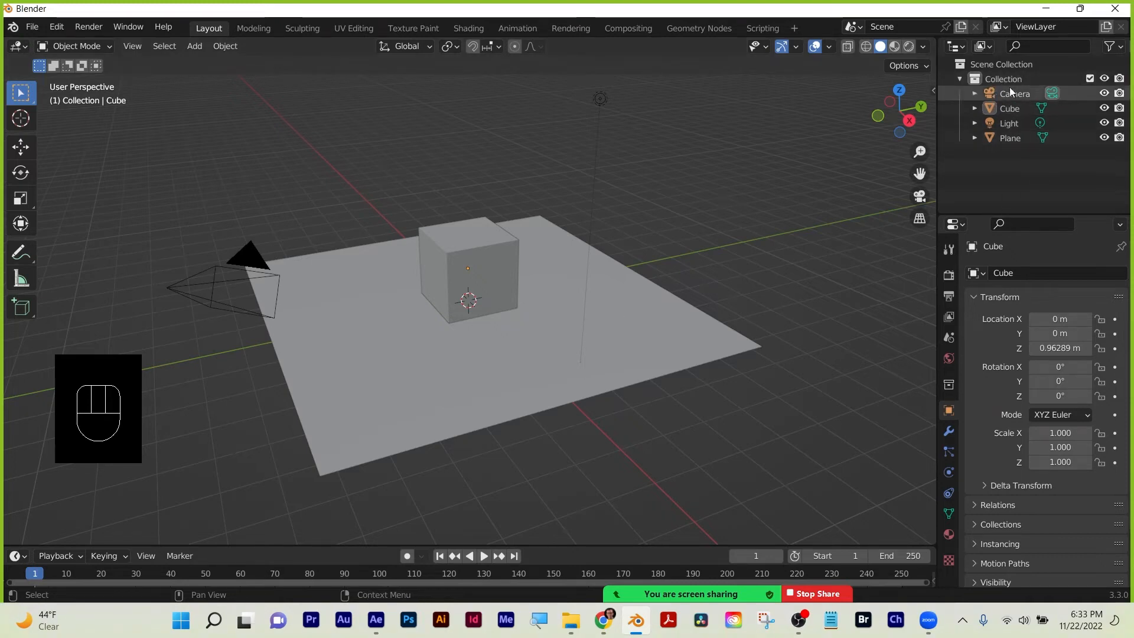
Move the light freehand to about X 3.62 m, Y 0.15 m, Z 6.06 m above the cube and plane.
left_click(1009, 123)
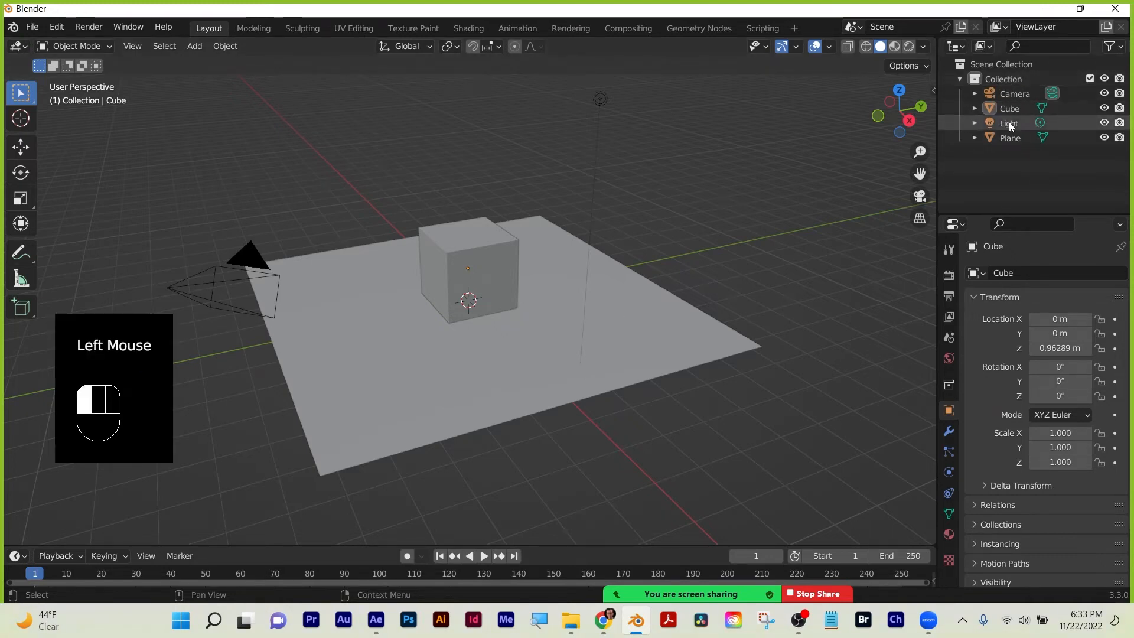
key("g")
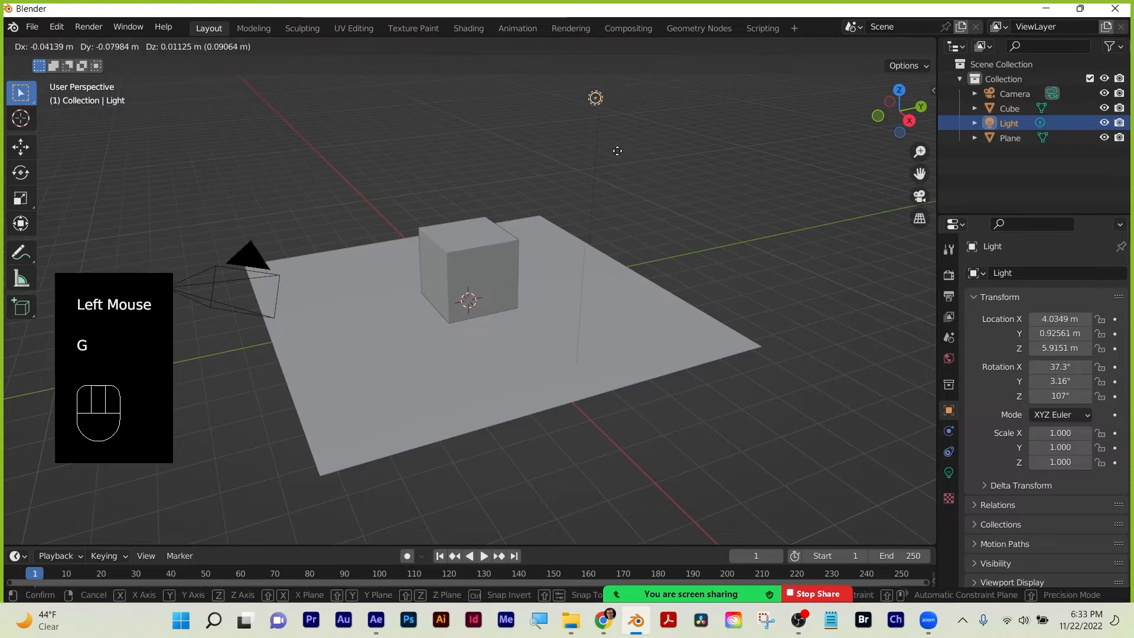
left_click(577, 148)
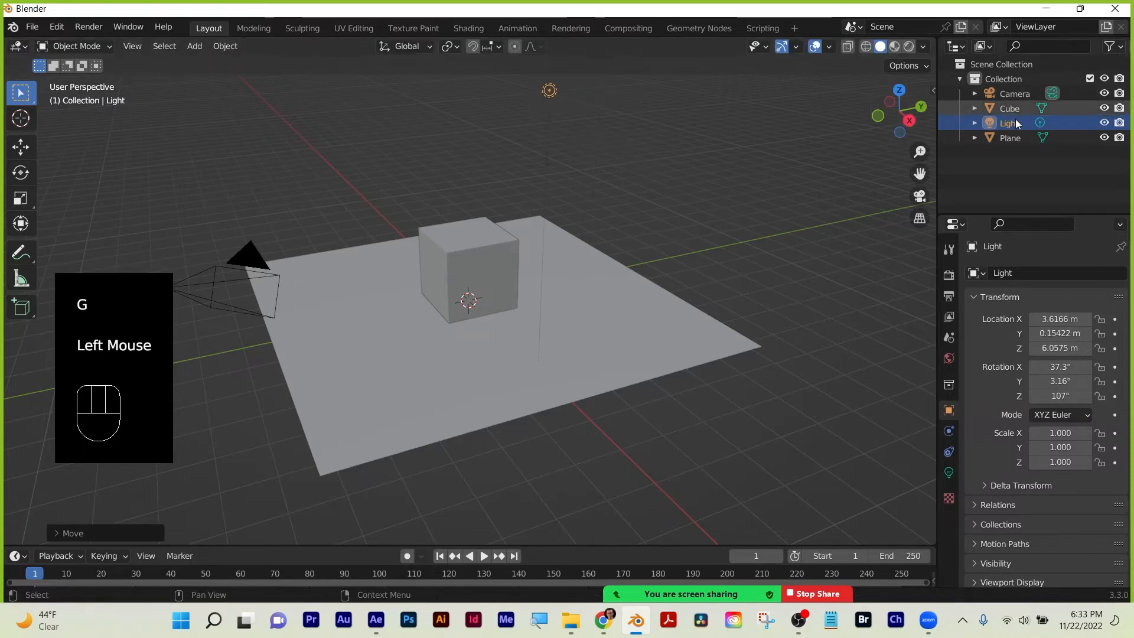
Make the main Collection active and add a Grease Pencil Collection Line Art object to the scene.
left_click(1004, 79)
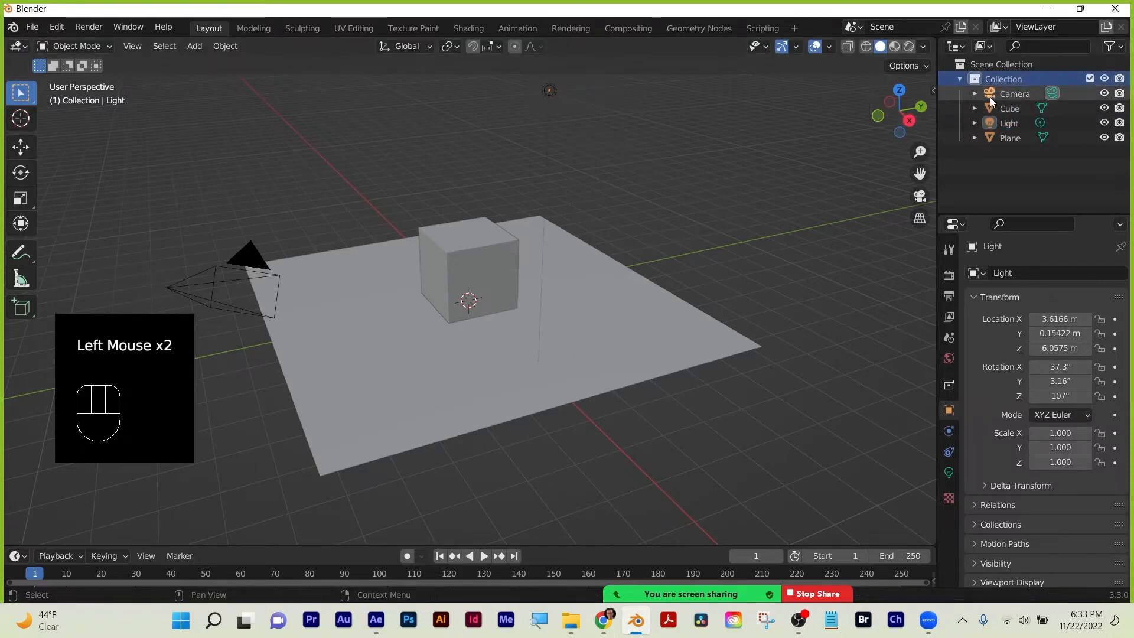
left_click(962, 79)
left_click(962, 79)
left_click(980, 165)
left_click(1001, 79)
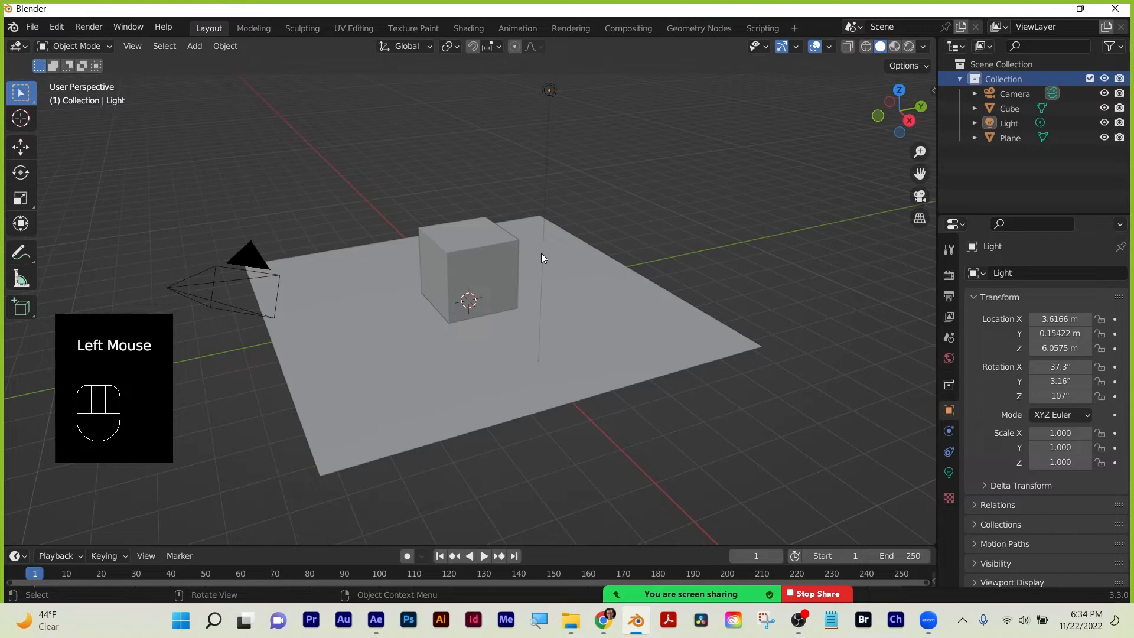
key("shift+a")
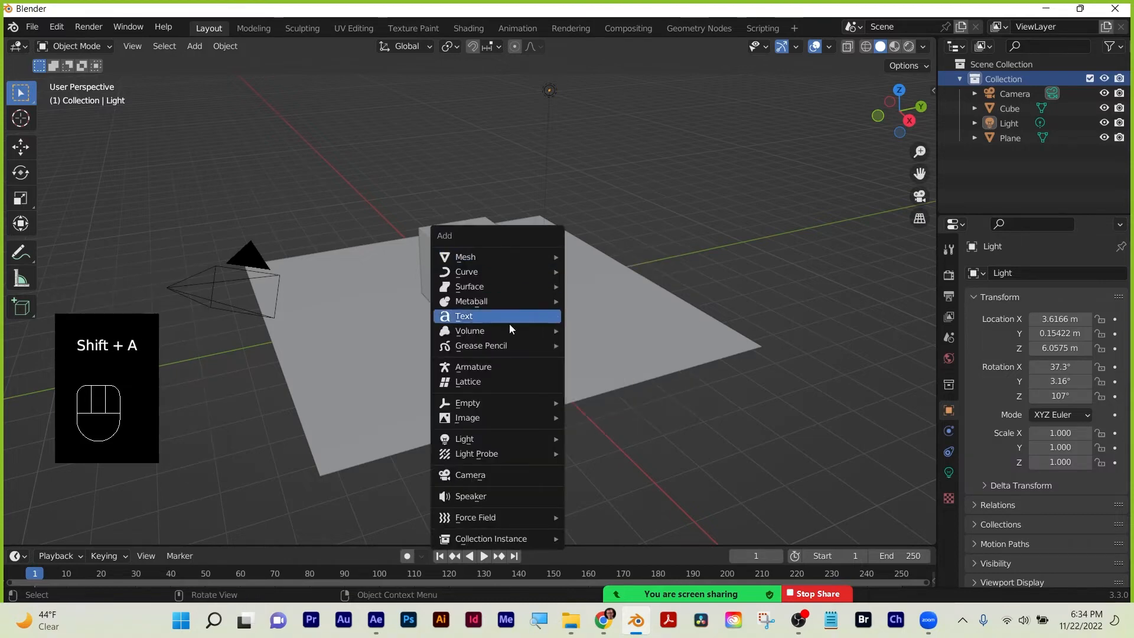
mouse_move(497, 347)
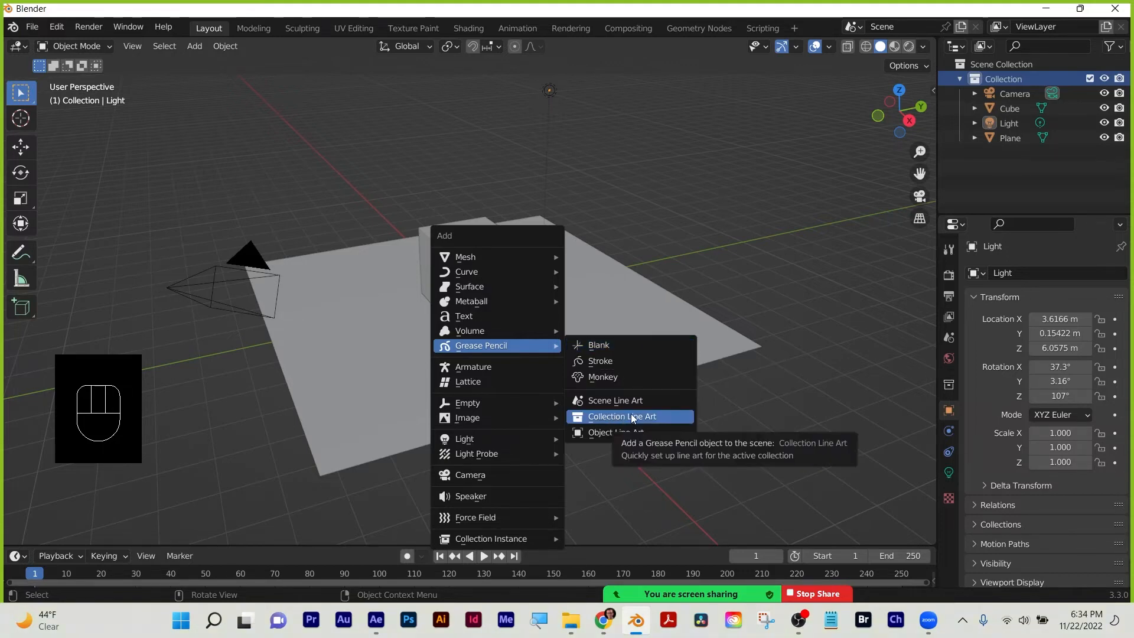
left_click(675, 417)
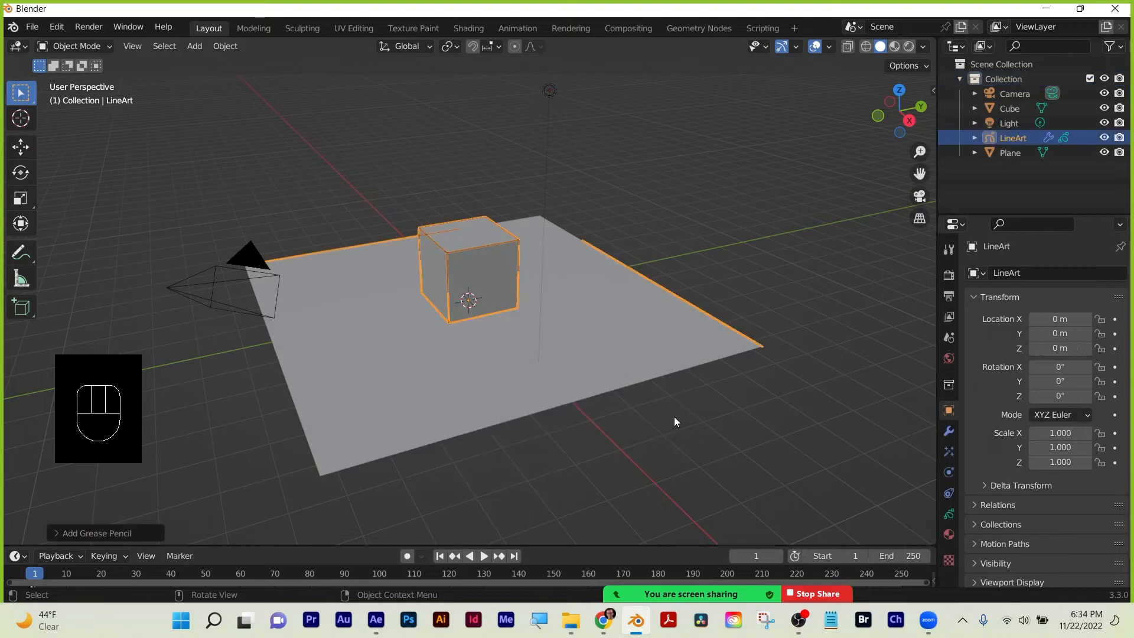
Deselect the line art and examine the outlines around the cube and plane from several angles.
left_click(661, 246)
mouse_move(538, 341)
middle_mouse_down()
mouse_move(602, 346)
mouse_move(594, 385)
mouse_move(554, 352)
middle_mouse_up()
scroll(520, 331, "up", 3)
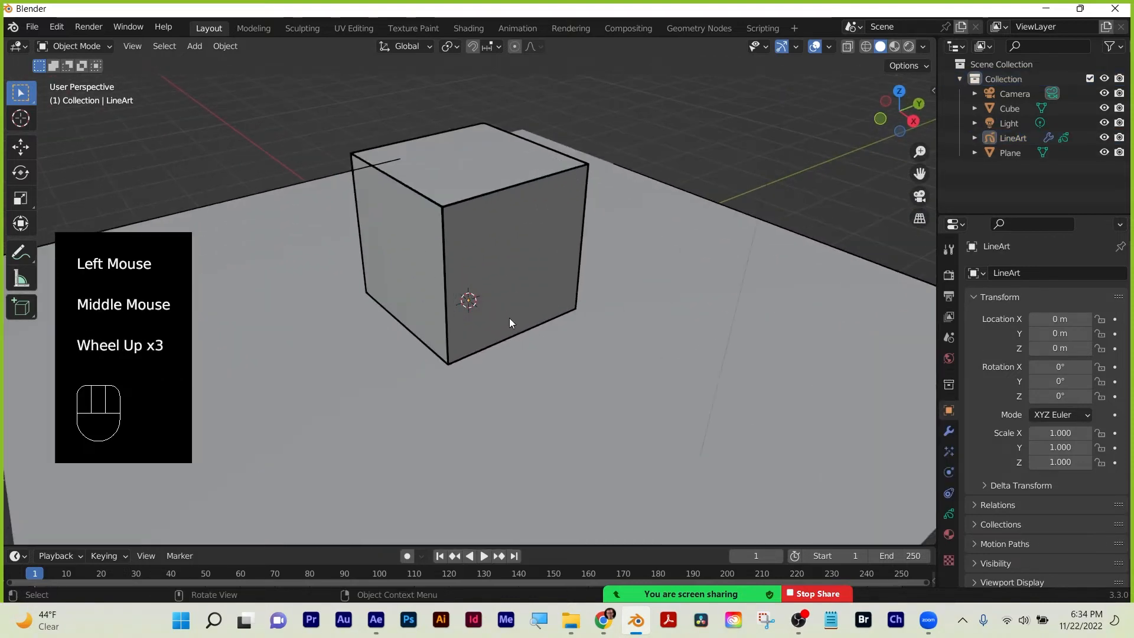
middle_click_drag(509, 321, 473, 318)
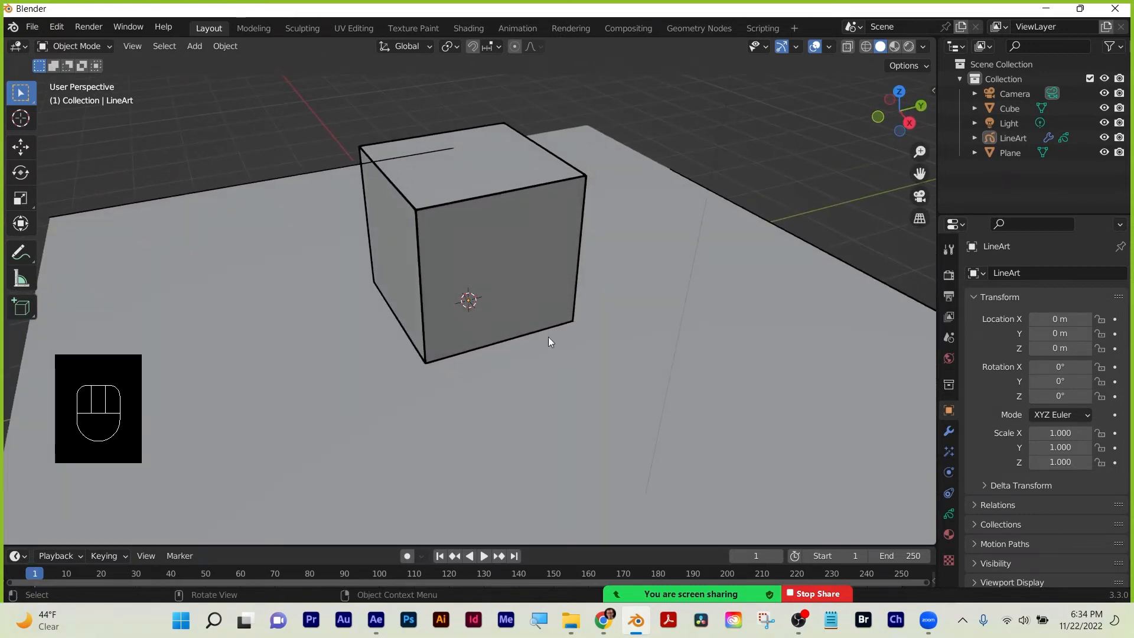
mouse_move(643, 378)
middle_mouse_down()
mouse_move(573, 370)
mouse_move(631, 370)
mouse_move(592, 353)
mouse_move(689, 345)
mouse_move(664, 346)
middle_mouse_up()
scroll(664, 346, "down", 2)
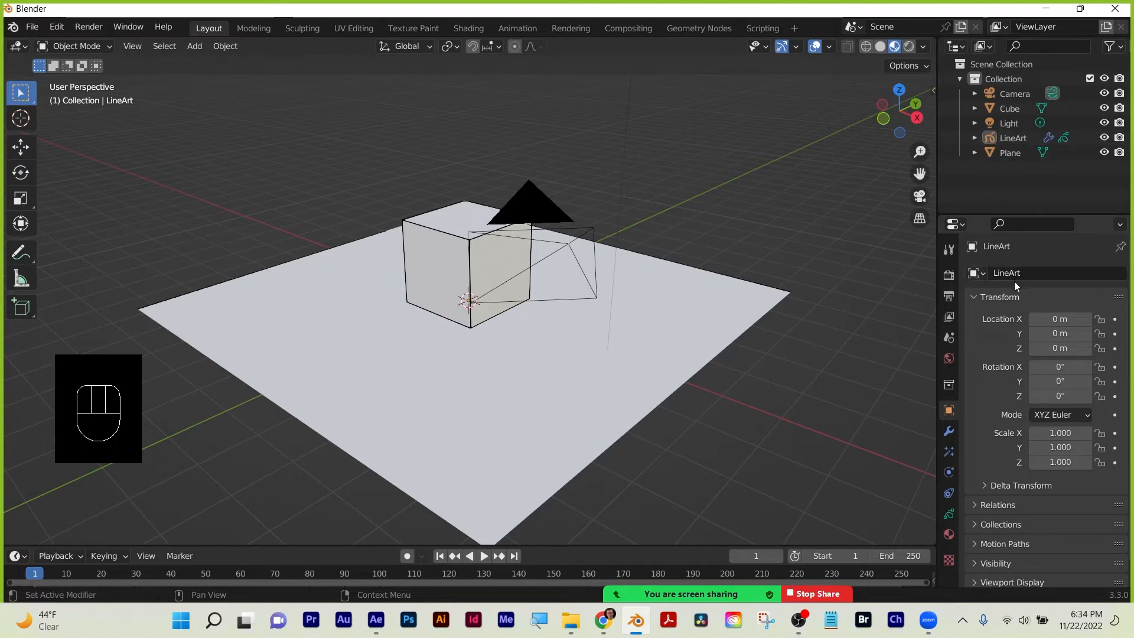
Open the Line Art modifier's settings on the LineArt object and widen the properties area.
scroll(973, 378, "down", 2)
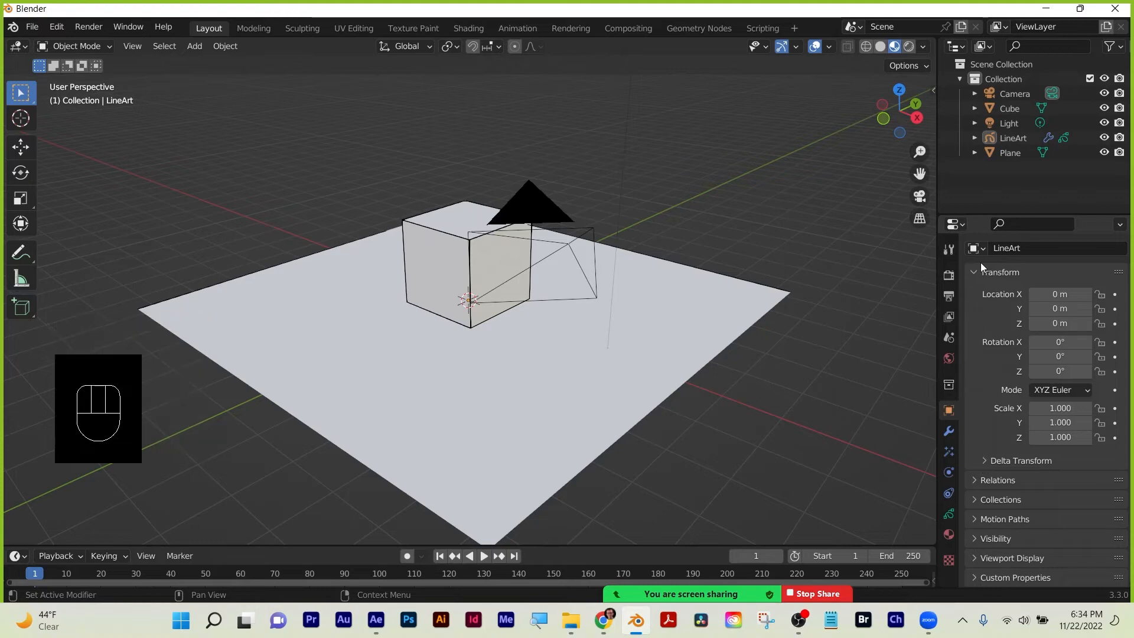
double_click(949, 431)
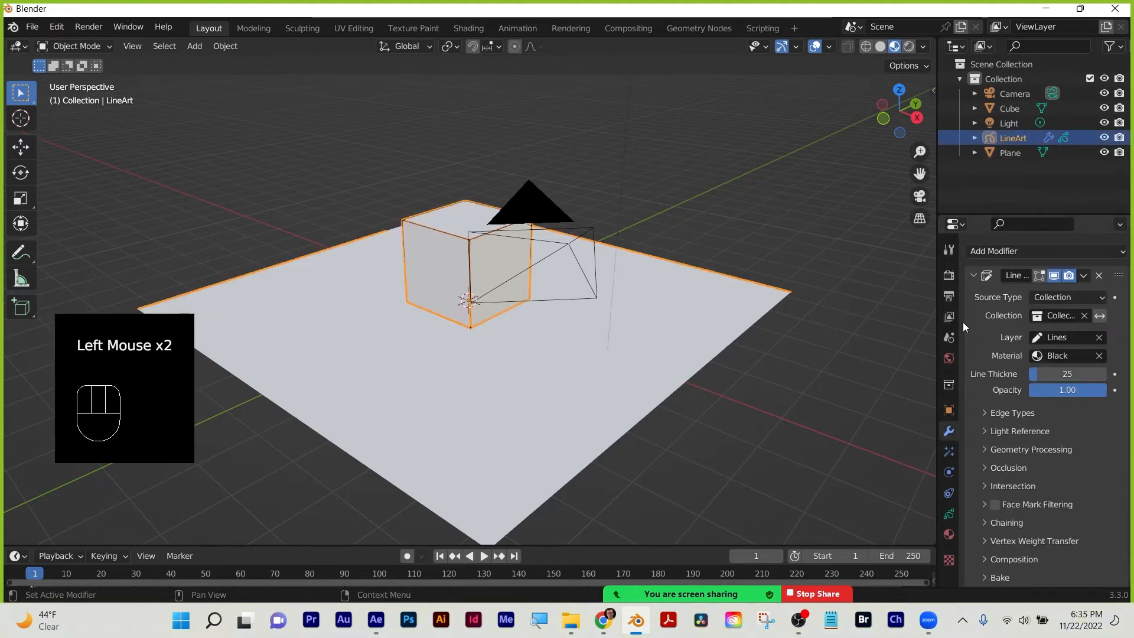
left_click_drag(935, 352, 903, 352)
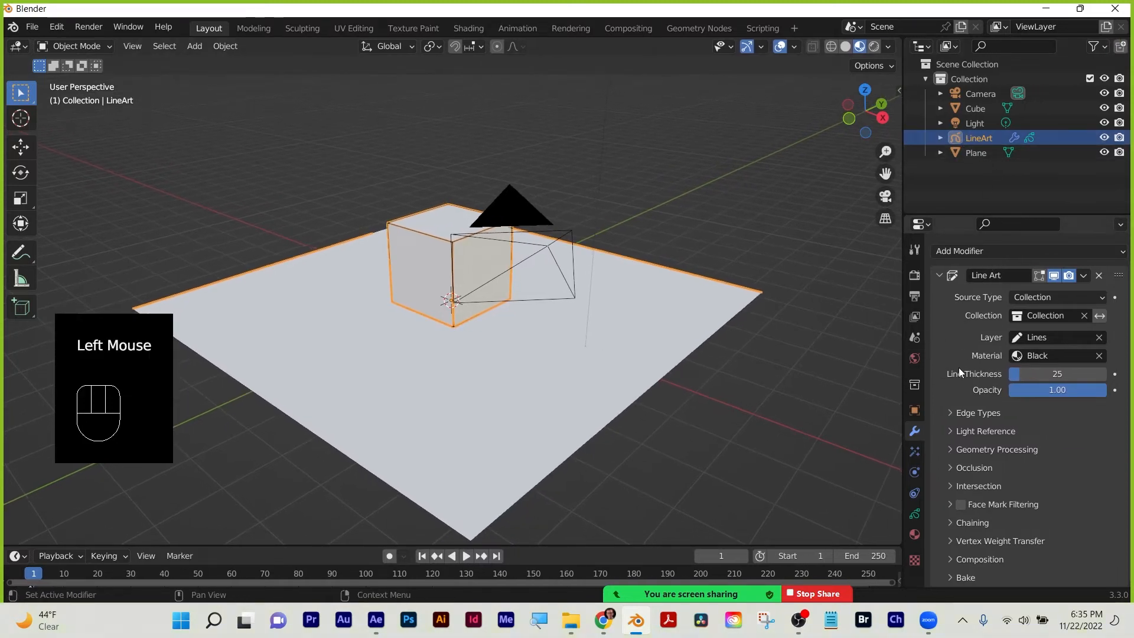
scroll(979, 148, "down", 2)
scroll(963, 345, "down", 3)
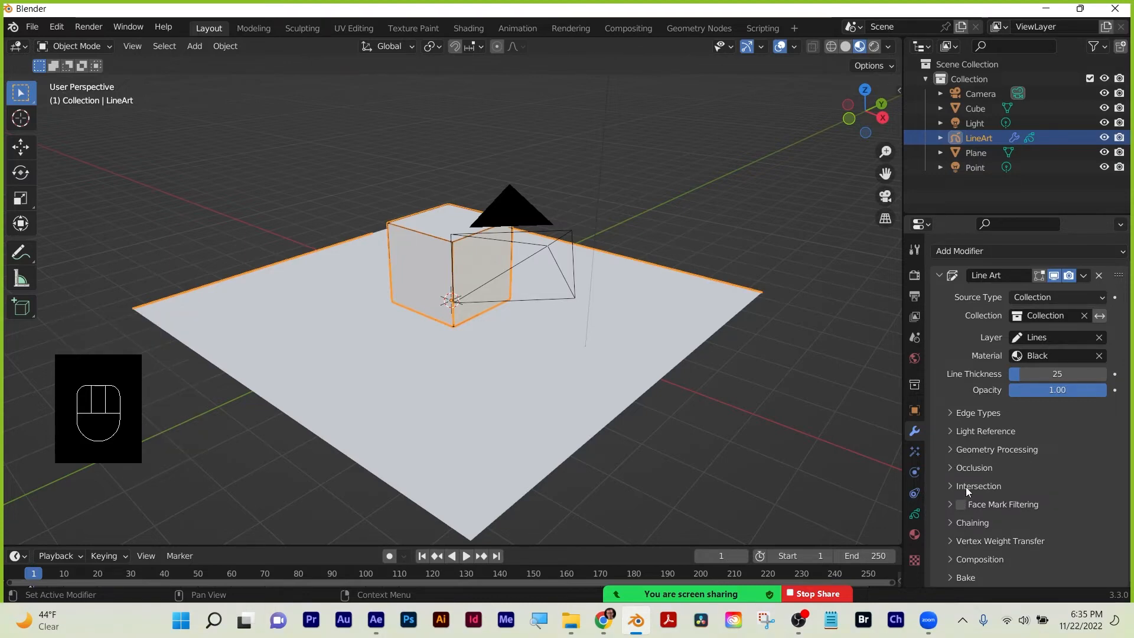
Set the Light Object in the Line Art modifier's Light Reference section to Light.
left_click(950, 431)
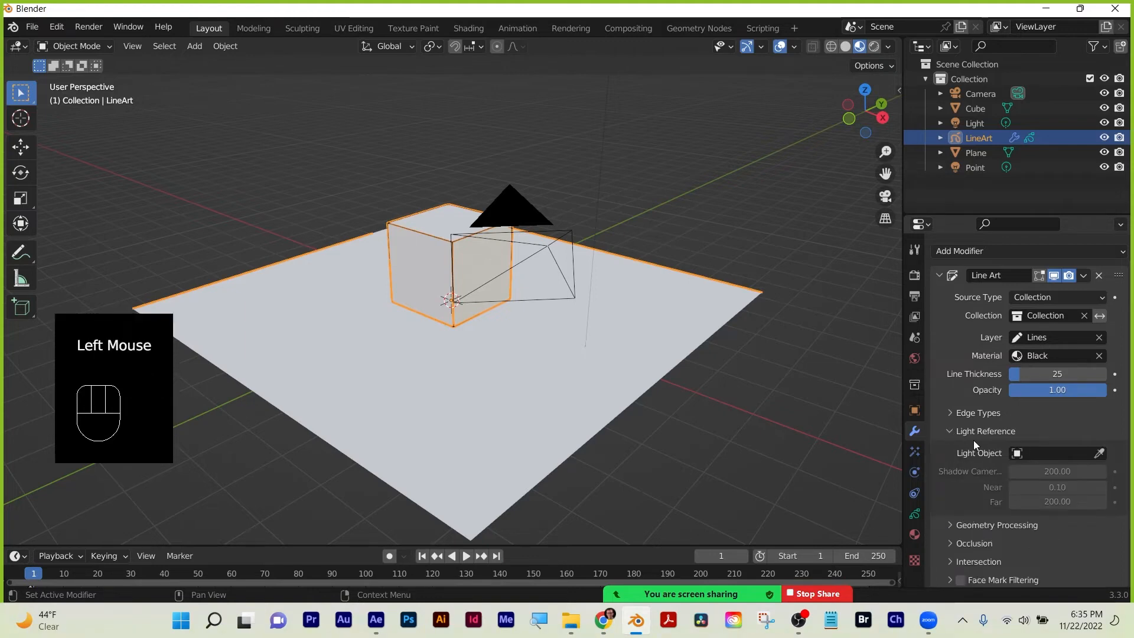
left_click(1103, 452)
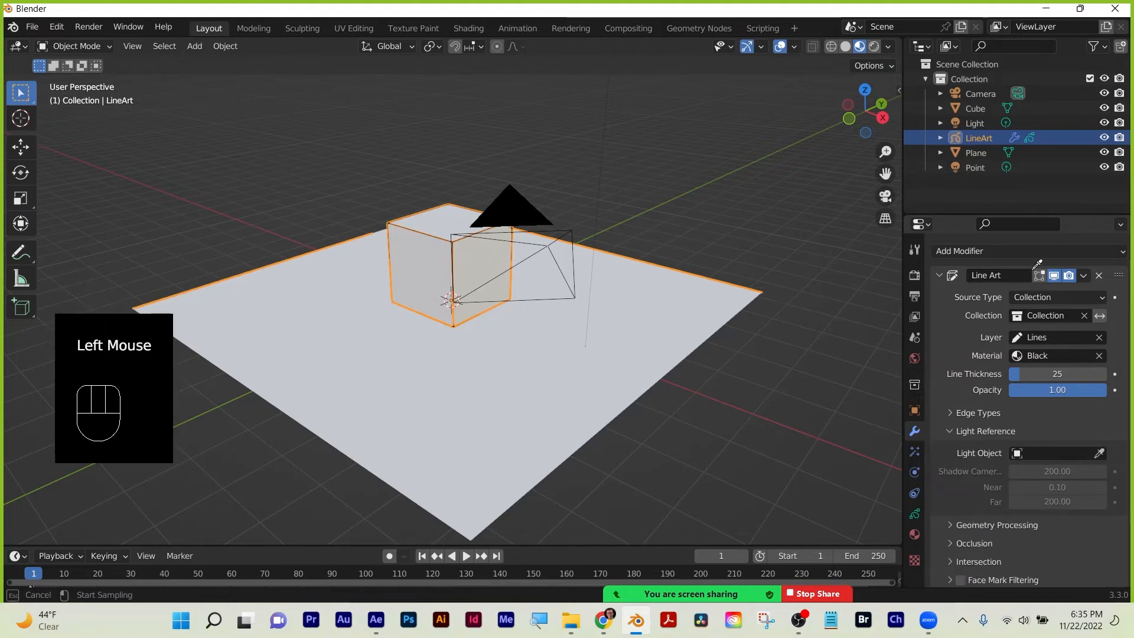
left_click(979, 122)
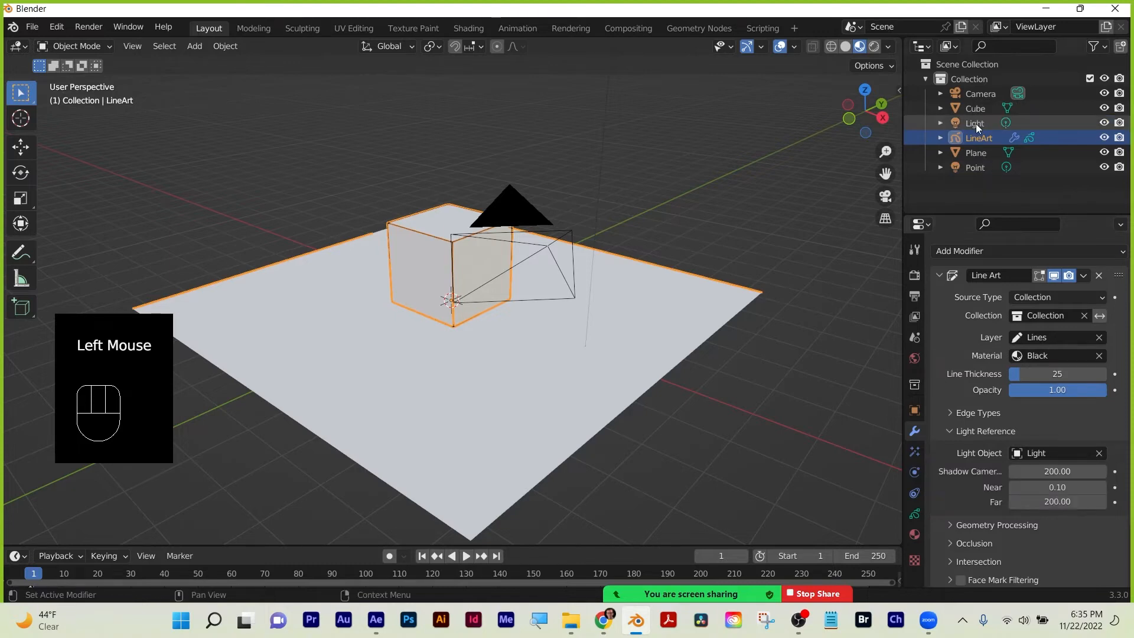
Enable Cast Shadow among the Edge Types of the LineArt object's Line Art modifier.
left_click(974, 123)
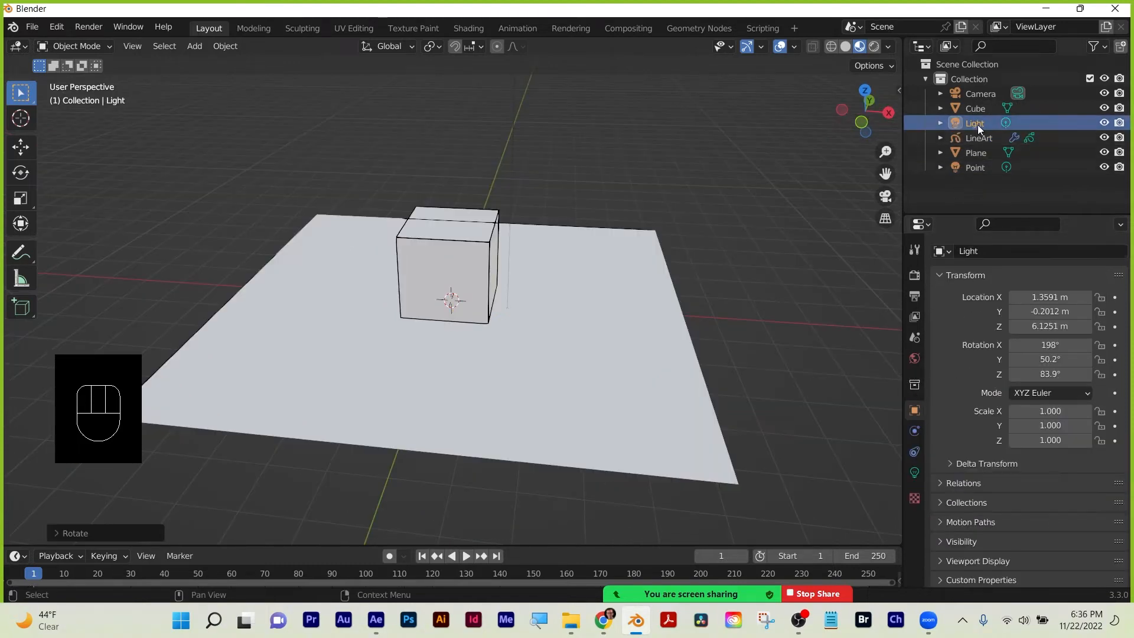
left_click(986, 137)
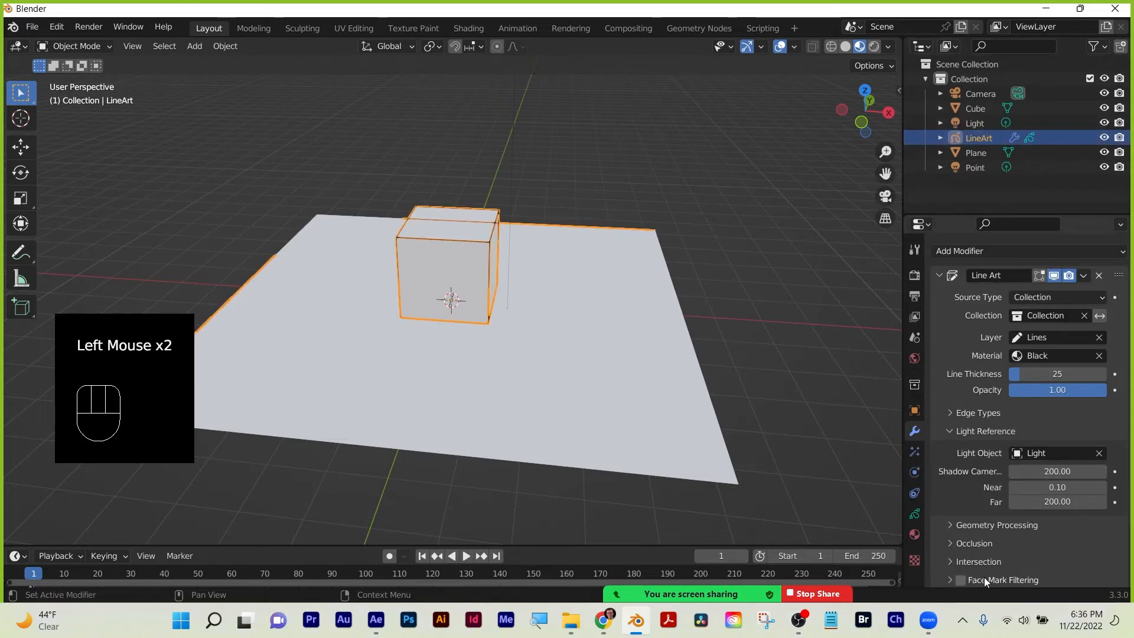
scroll(1055, 551, "down", 5)
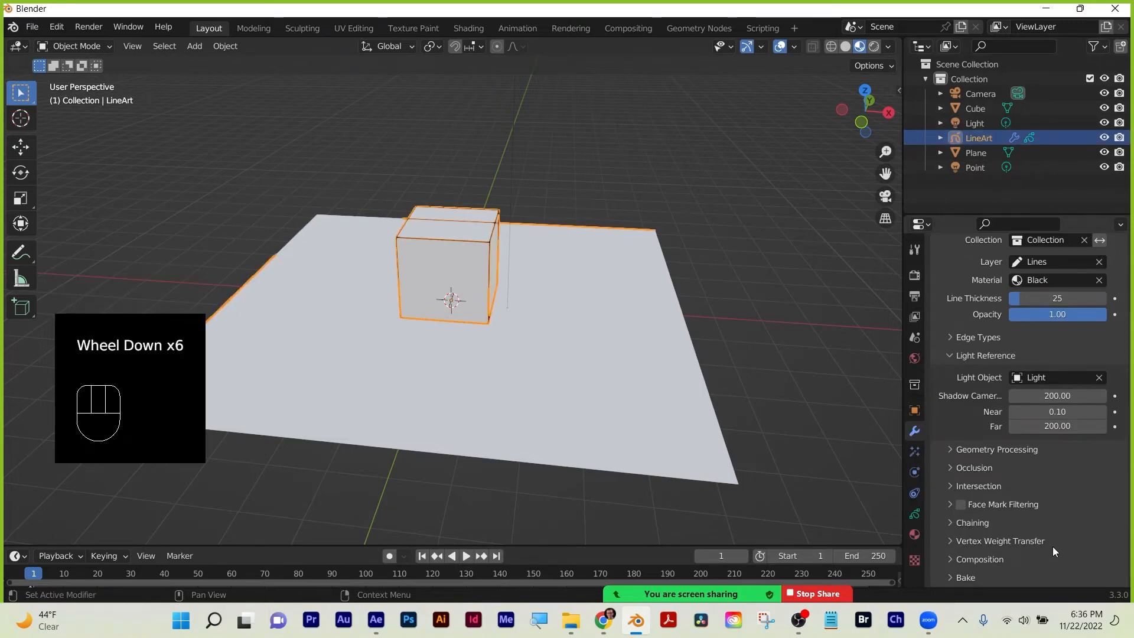
left_click(953, 339)
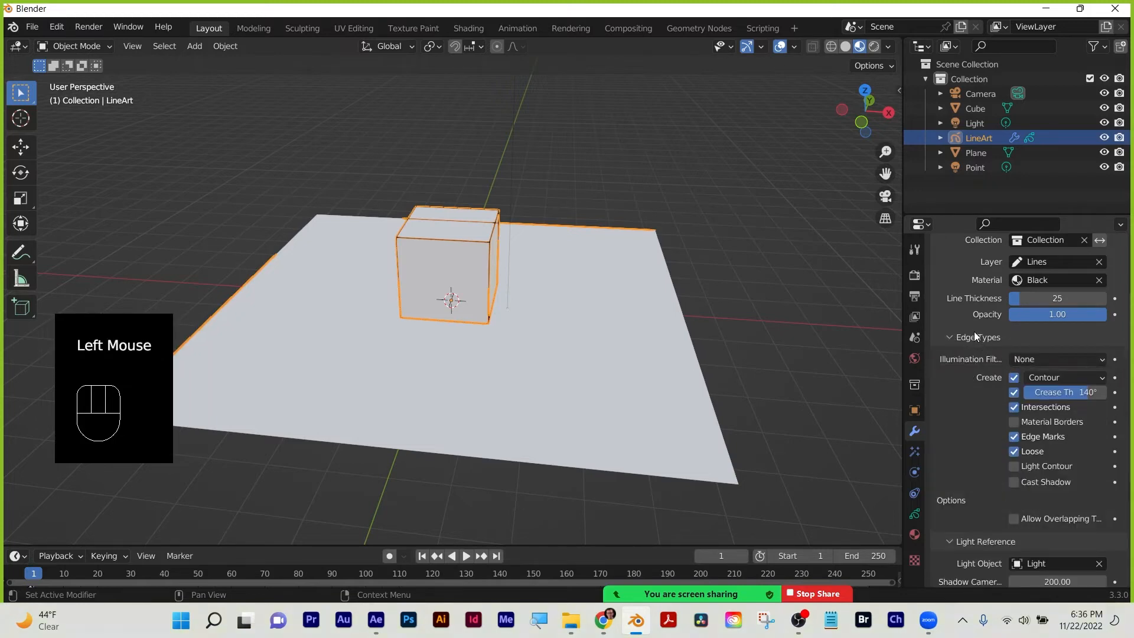
left_click(1015, 483)
Move the light freehand to the cube's other side, at about X -1.40 m, Y -1.79 m, Z 4.05 m.
scroll(493, 147, "down", 2)
left_click(492, 123)
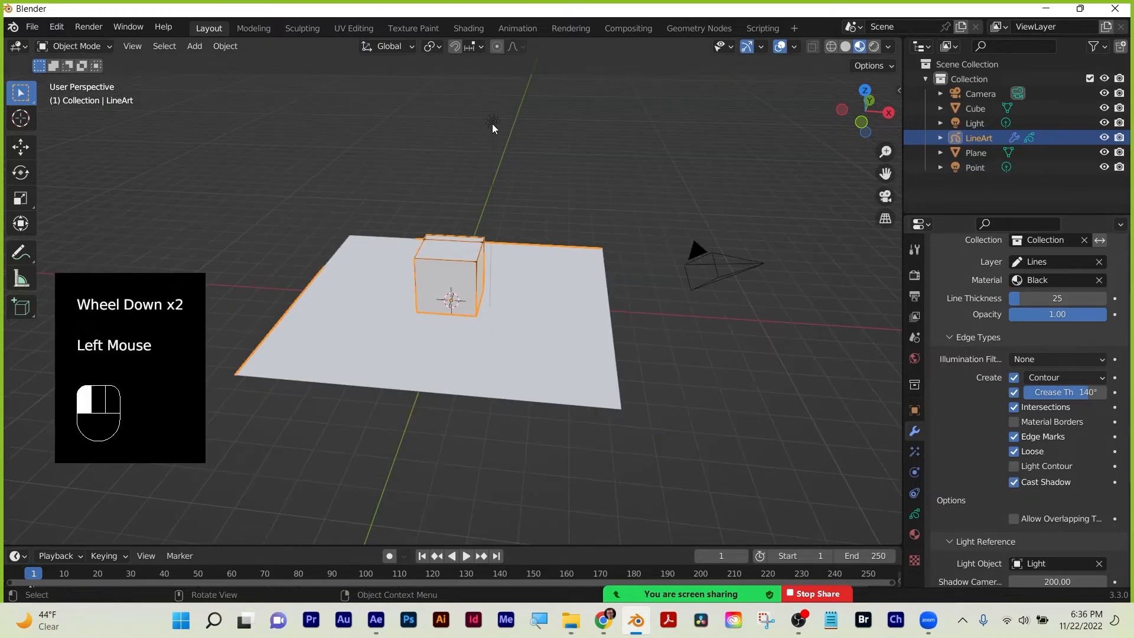
key("g")
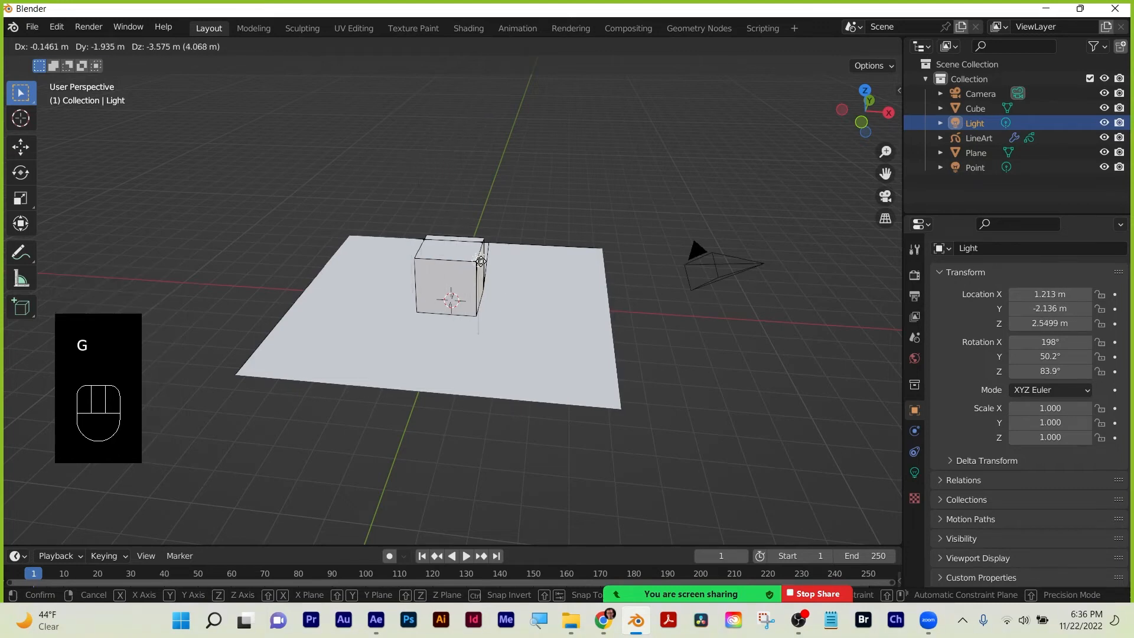
left_click(355, 211)
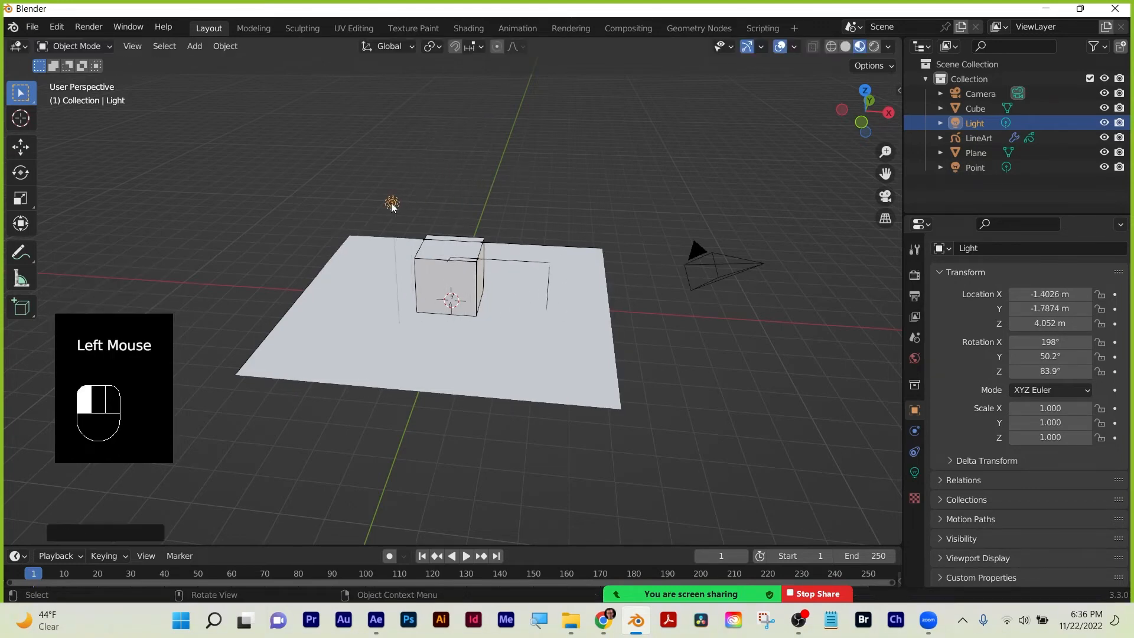
Switch the viewport shading to Rendered to compare the cube's shadow with its line art outline.
middle_click_drag(559, 313, 373, 304)
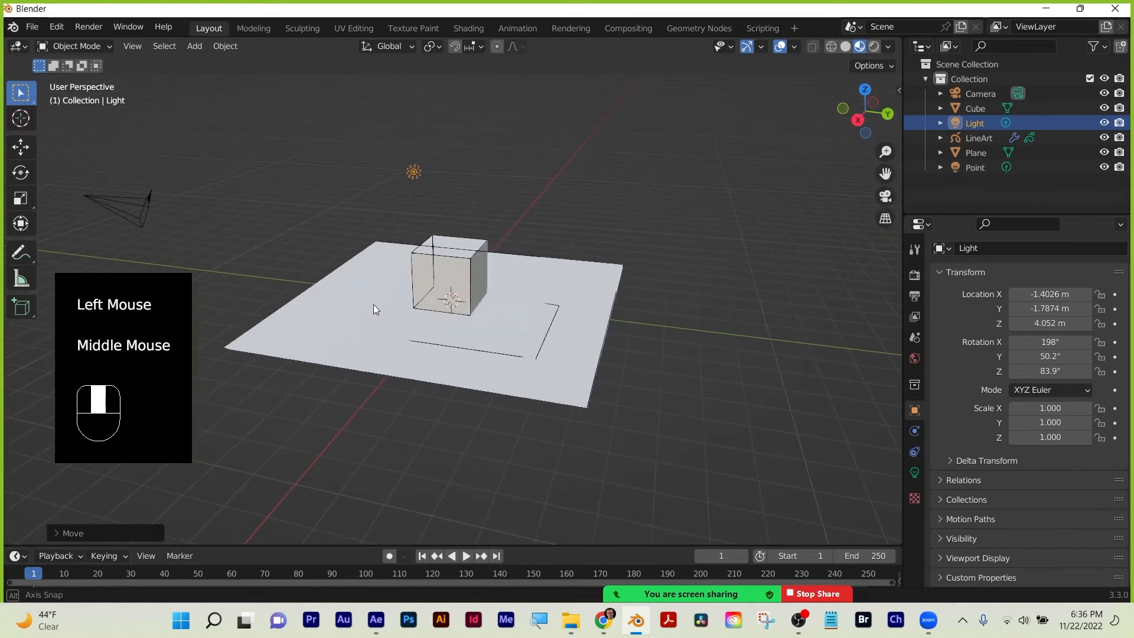
scroll(500, 306, "up", 2)
scroll(502, 306, "up", 1)
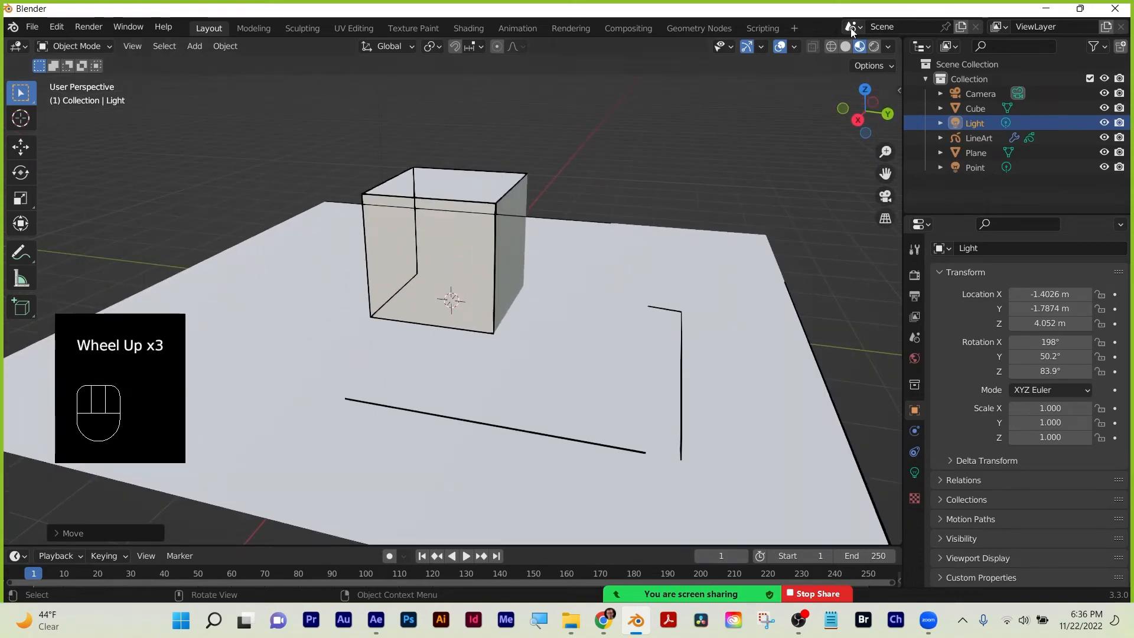
left_click(860, 47)
left_click(872, 47)
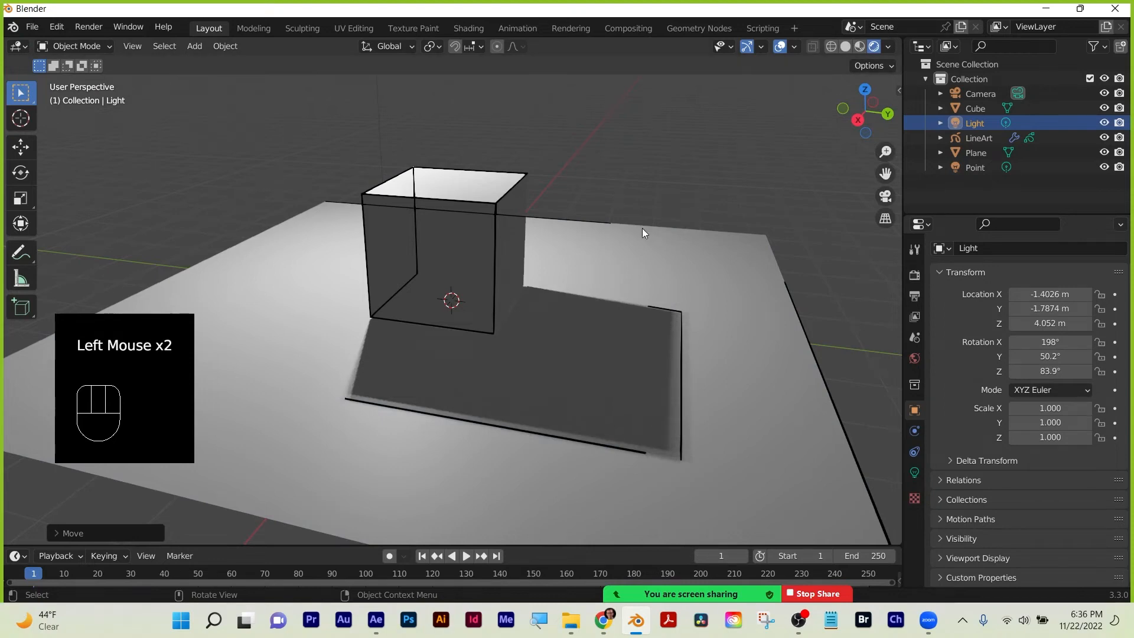
Move the light freehand across the plane to about X -2.55 m, Y 2.04 m, Z 3.67 m.
scroll(642, 231, "down", 2)
mouse_move(396, 112)
left_mouse_down()
mouse_move(453, 112)
mouse_move(454, 134)
mouse_move(398, 115)
left_mouse_up()
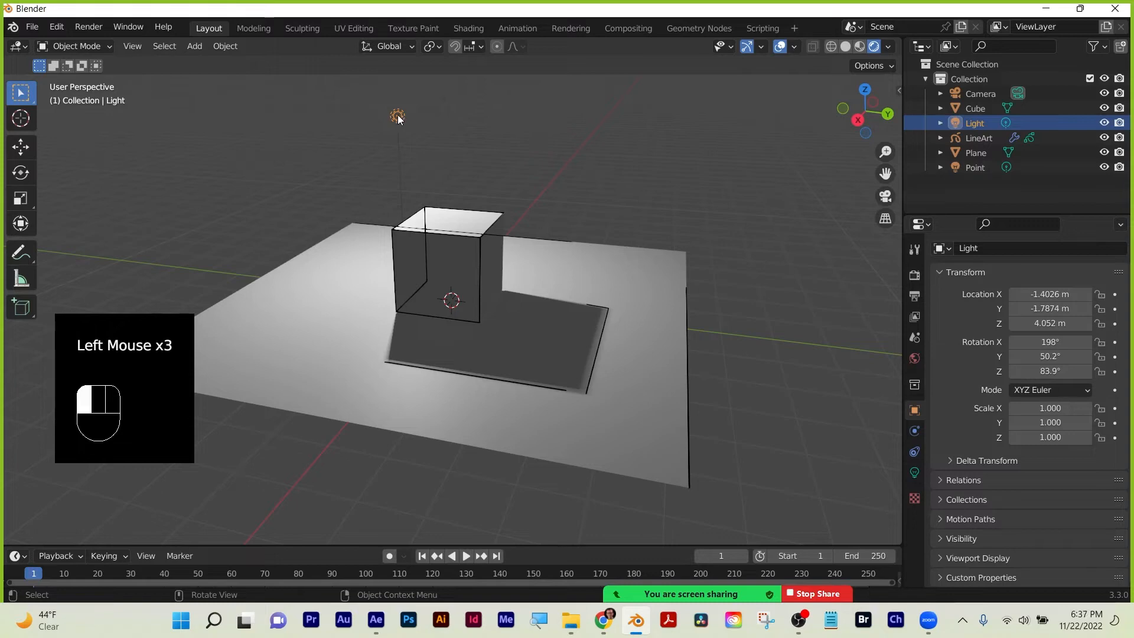
key("g")
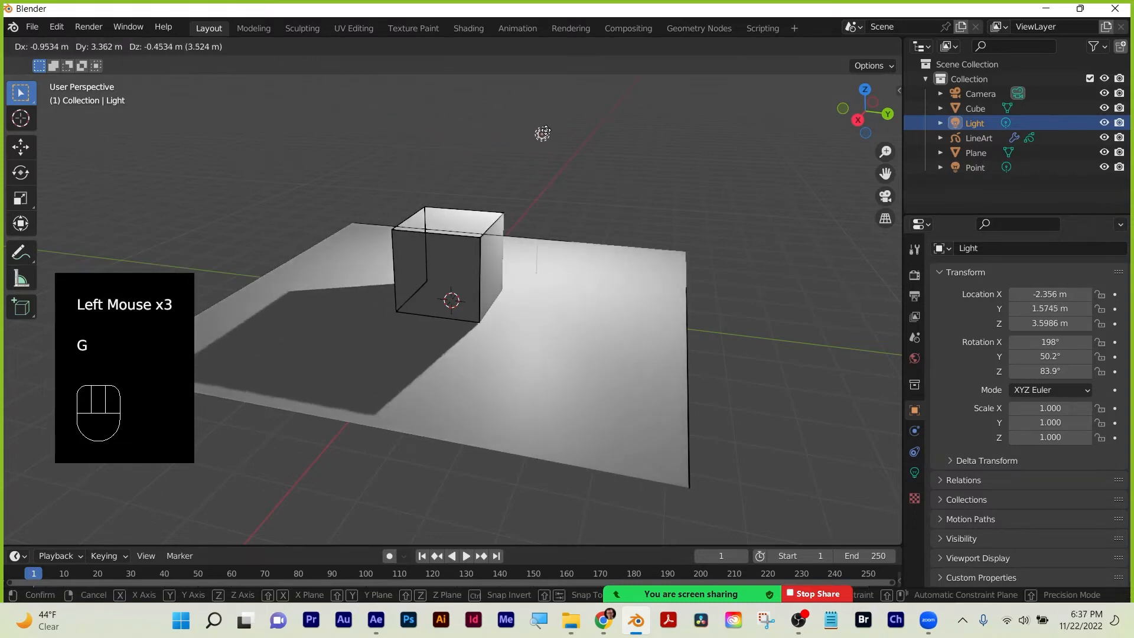
left_click(563, 130)
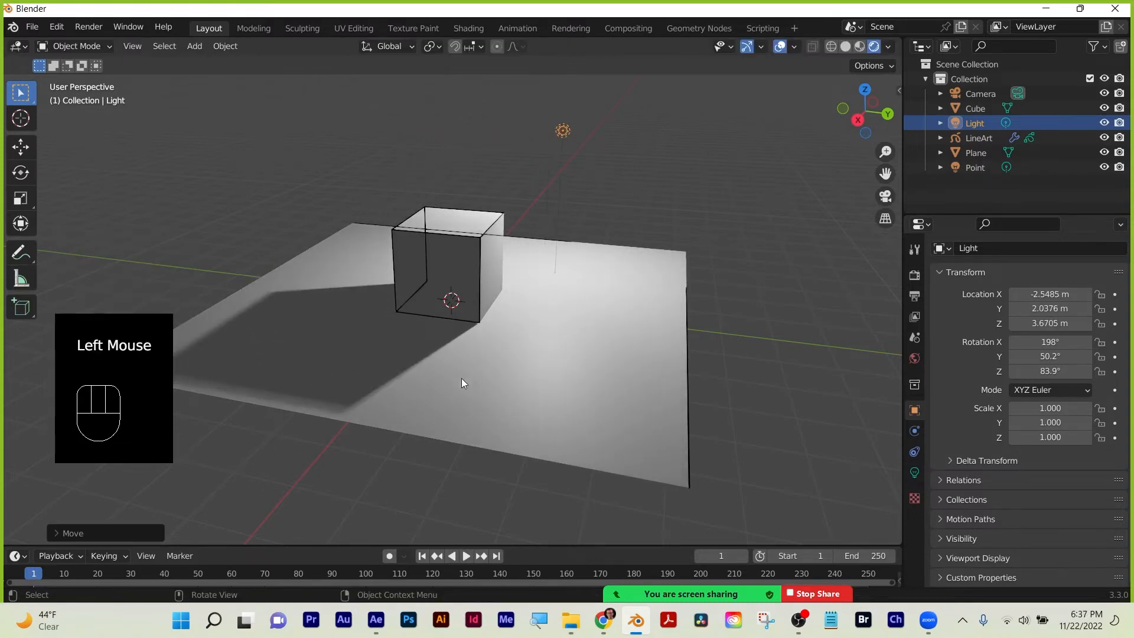
Lower the light behind the cube to about X -2.06 m, Y 1.14 m, Z 1.88 m, deselect it and check the shadow outline.
middle_click_drag(461, 383, 528, 398)
scroll(526, 378, "up", 2)
scroll(525, 371, "down", 3)
left_click(538, 390)
scroll(545, 399, "up", 2)
left_click(480, 89)
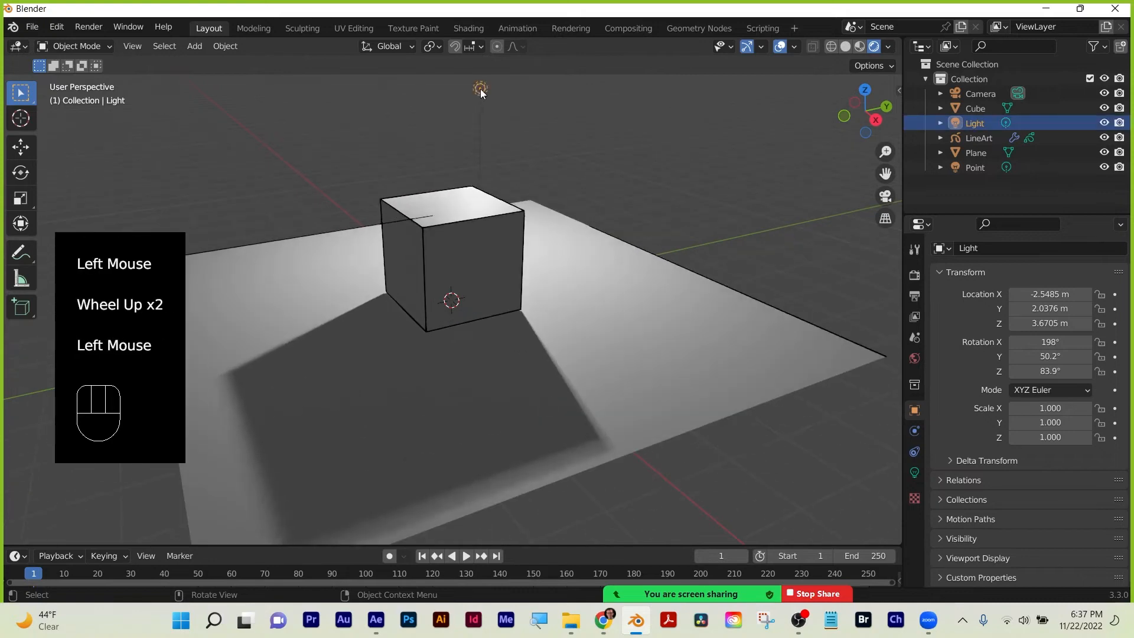
key("g")
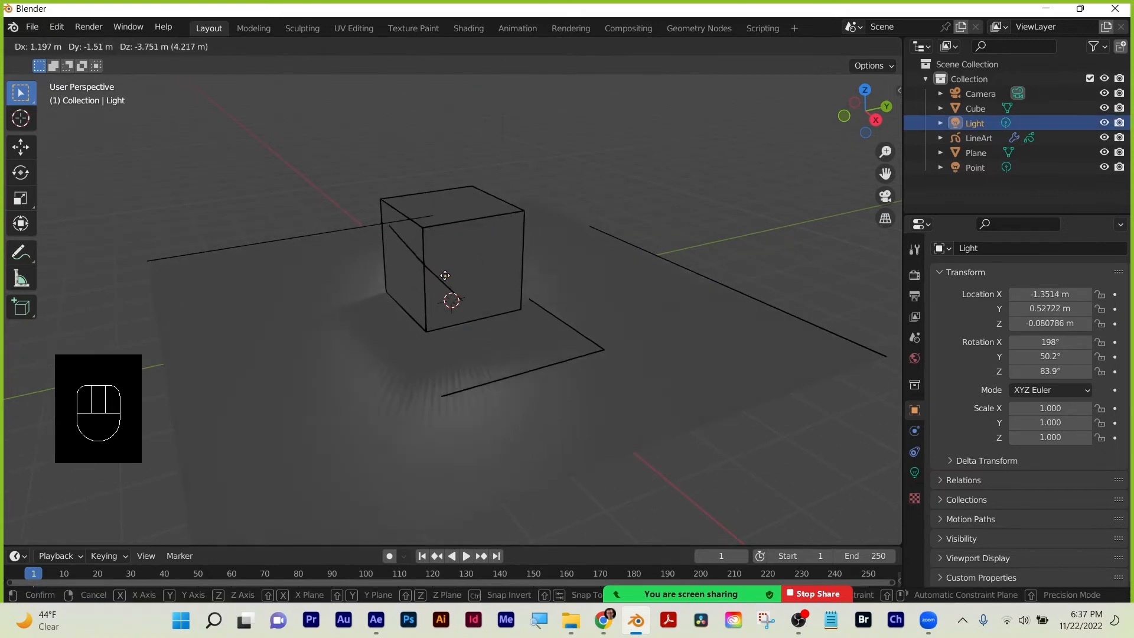
left_click(608, 190)
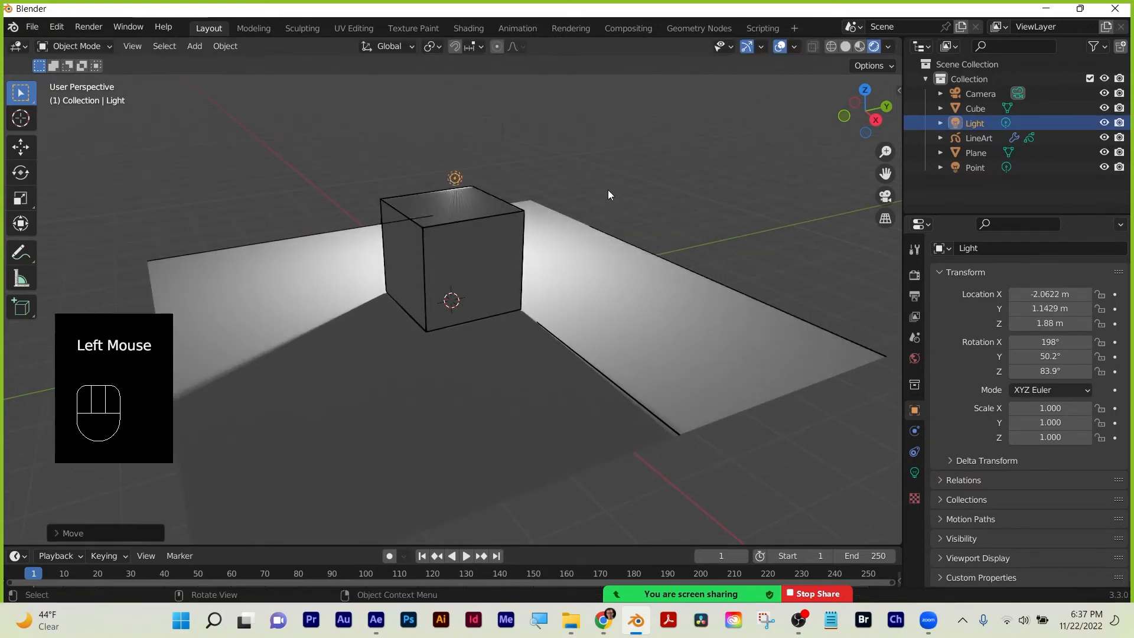
left_click(608, 190)
middle_click_drag(617, 266, 526, 321)
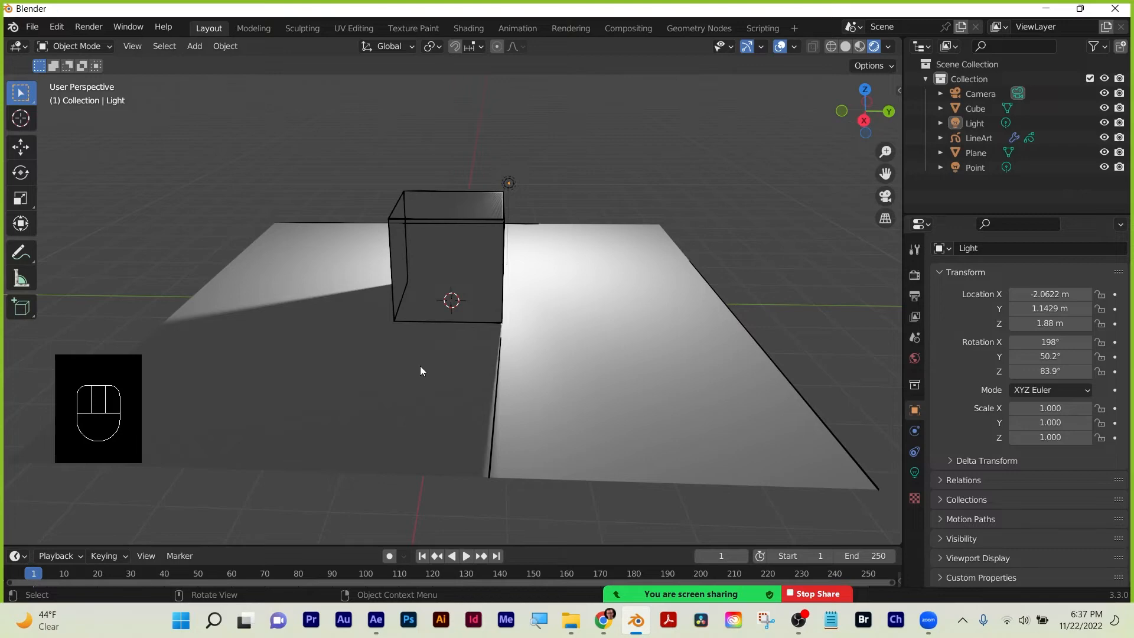
middle_click_drag(420, 366, 553, 353)
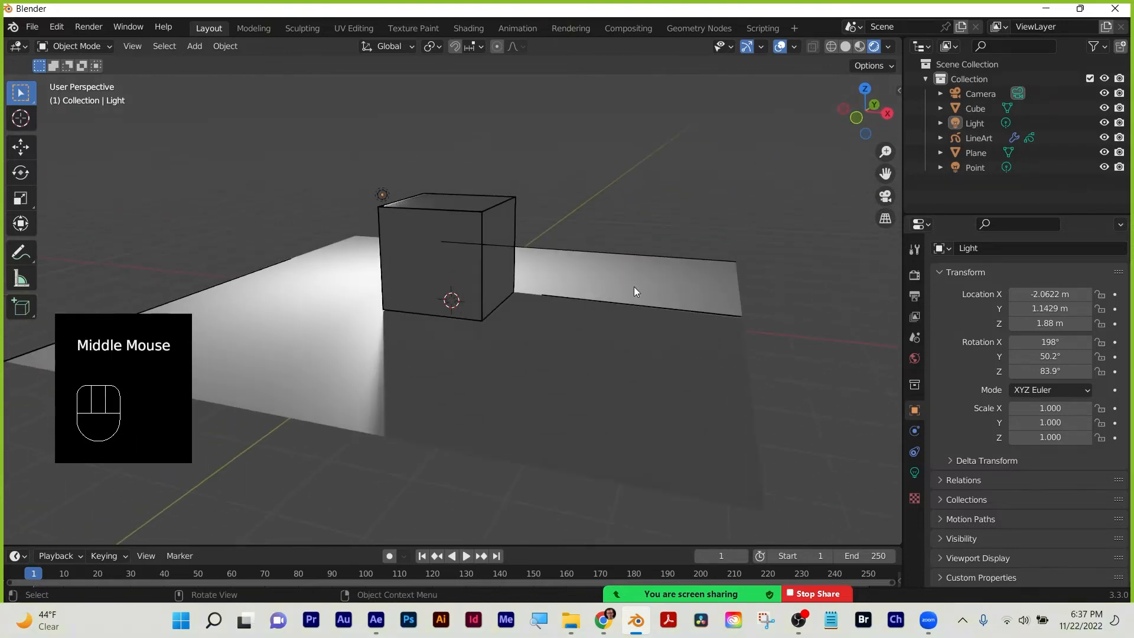
middle_click_drag(530, 312, 436, 345)
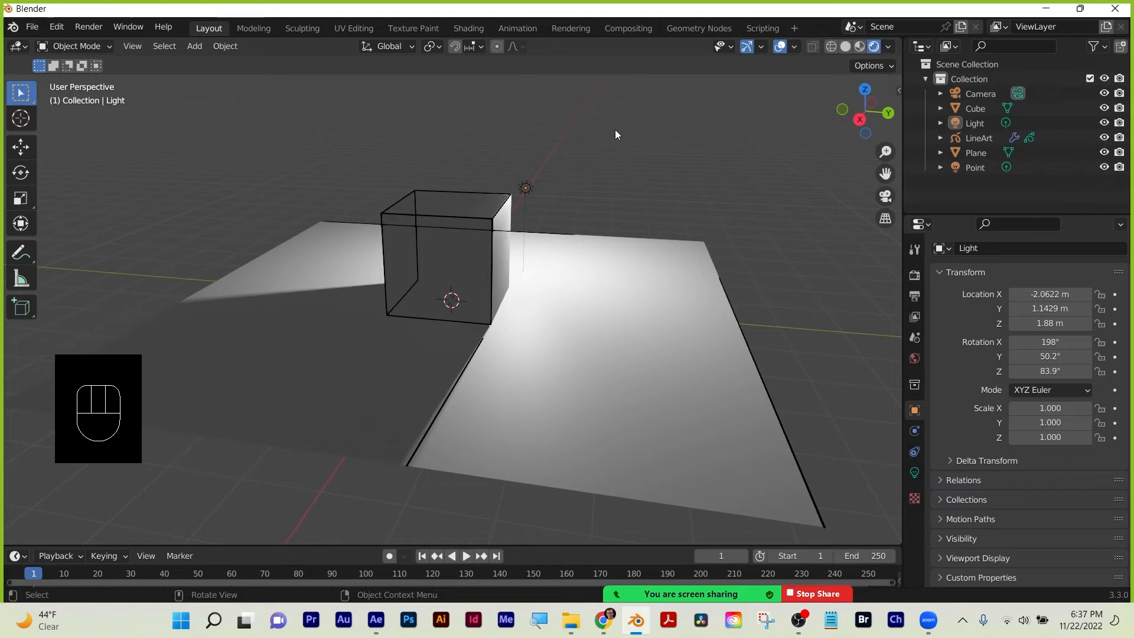
left_click(613, 150)
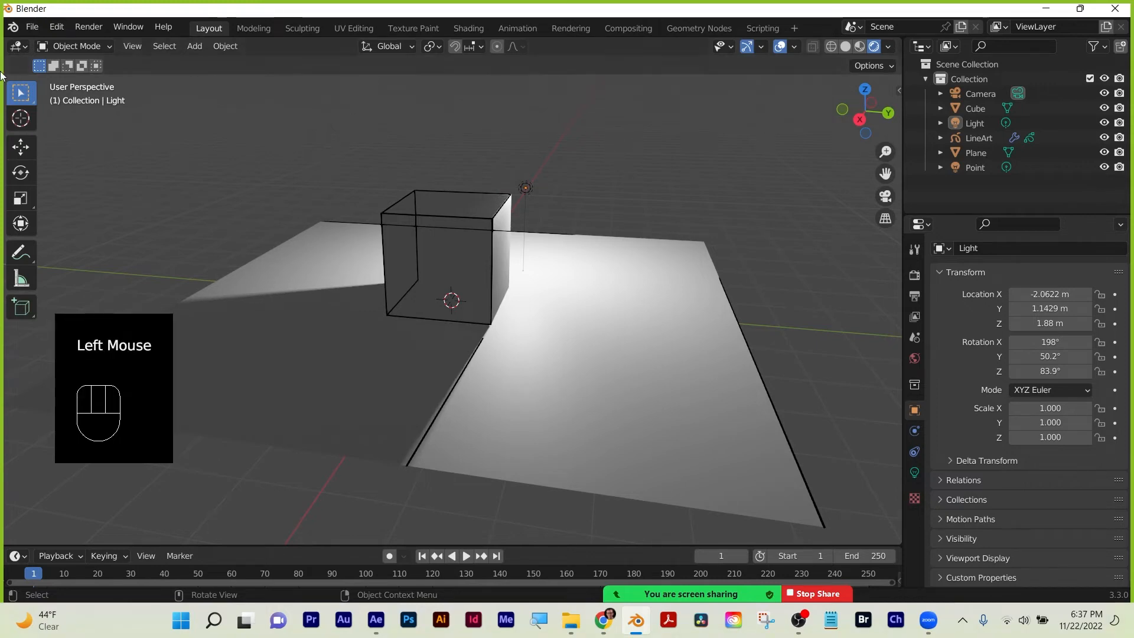
Start a new 2D Animation file and discard the changes in the current cube scene.
left_click(40, 29)
mouse_move(157, 50)
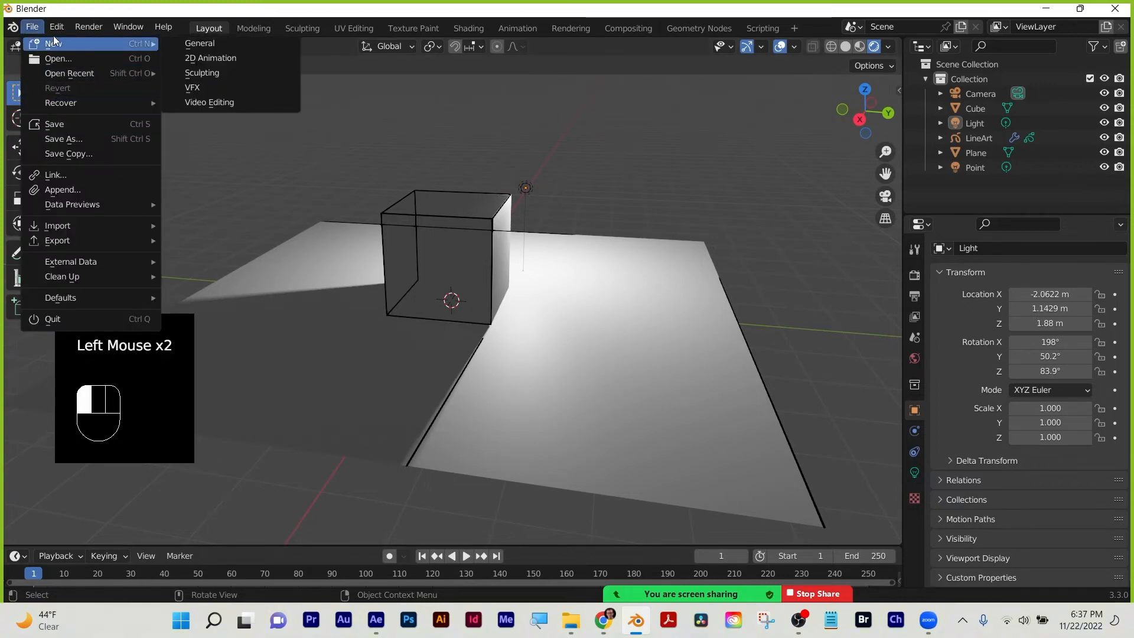
left_click(189, 57)
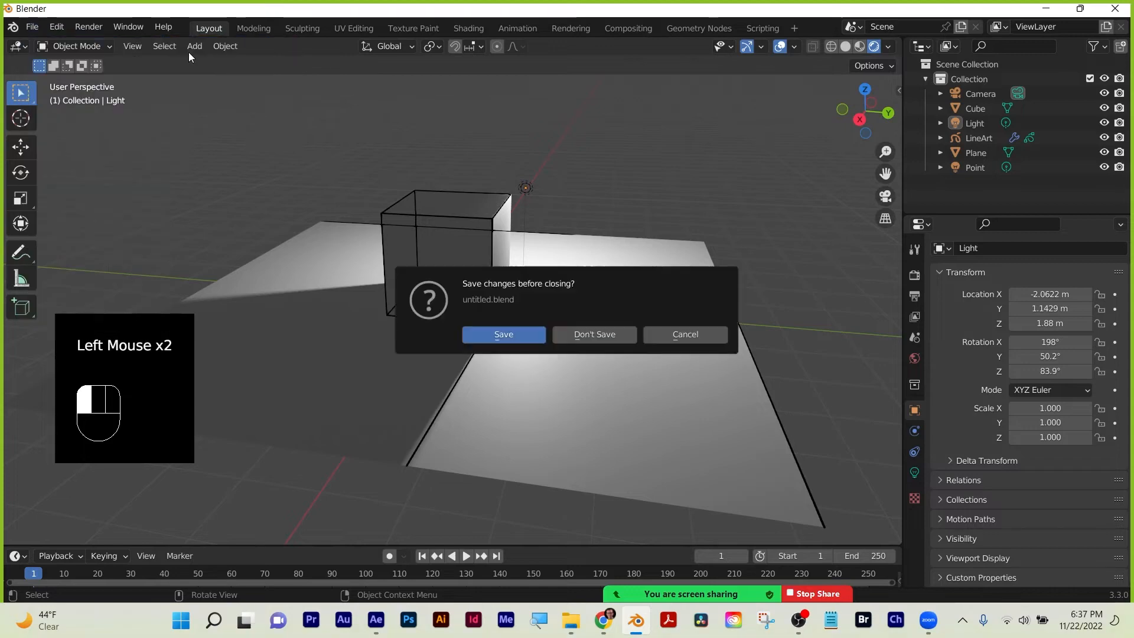
left_click(610, 335)
Enlarge the Pencil brush radius to 84 px and draw a closed, roughly rounded eye outline in the middle of the canvas.
left_click_drag(535, 67, 568, 68)
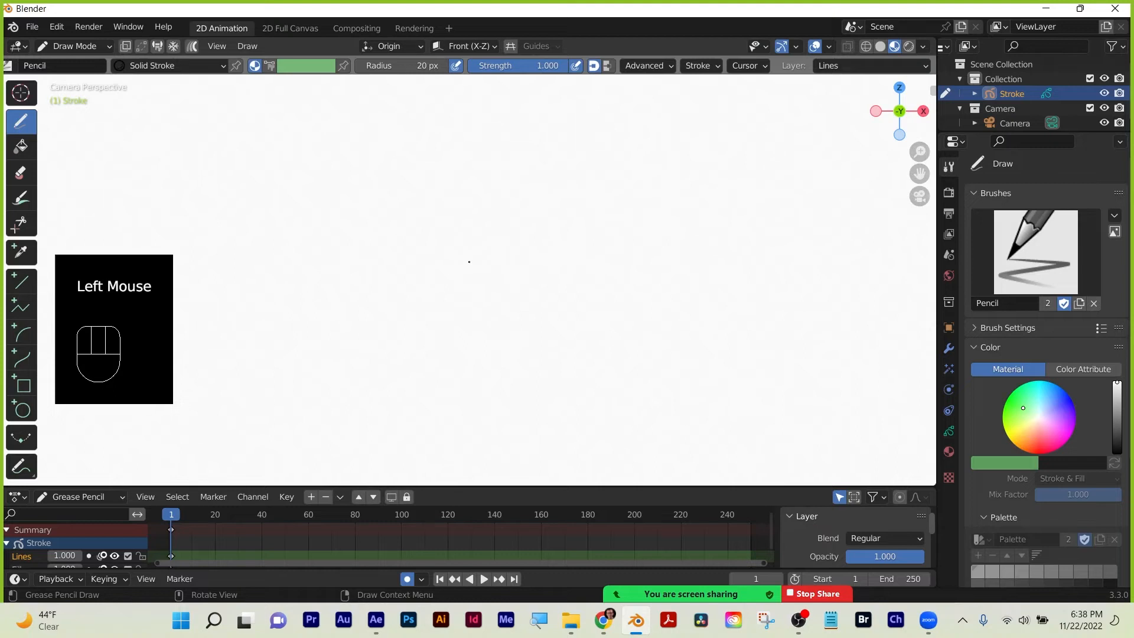
key("f")
left_click(516, 283)
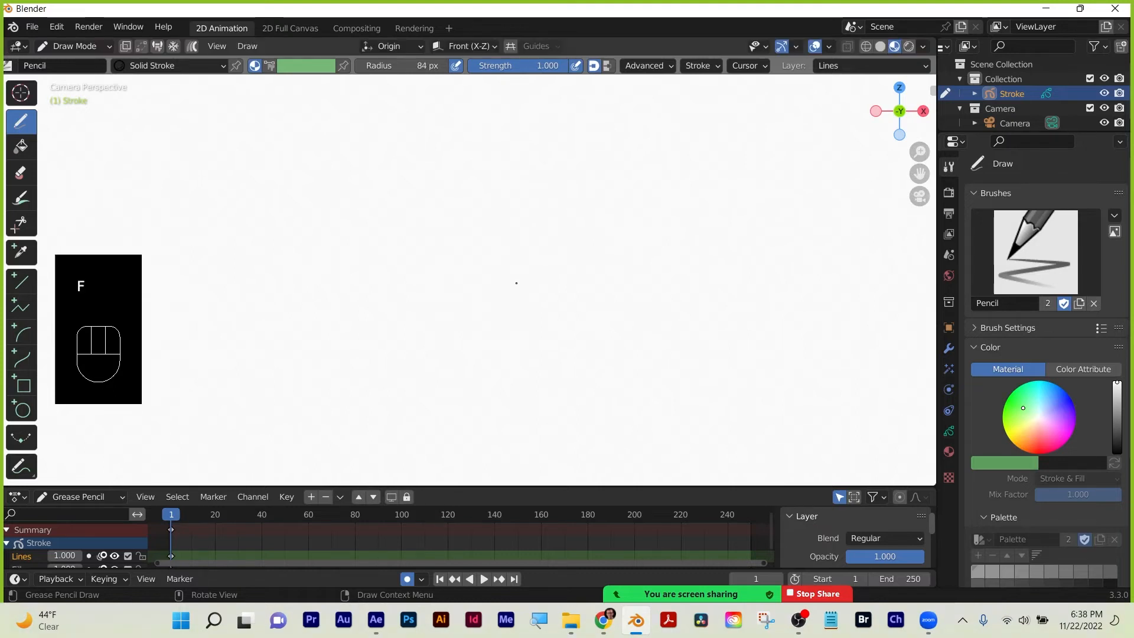
mouse_move(556, 261)
left_mouse_down()
mouse_move(514, 203)
mouse_move(384, 231)
mouse_move(473, 337)
mouse_move(540, 301)
mouse_move(557, 261)
left_mouse_up()
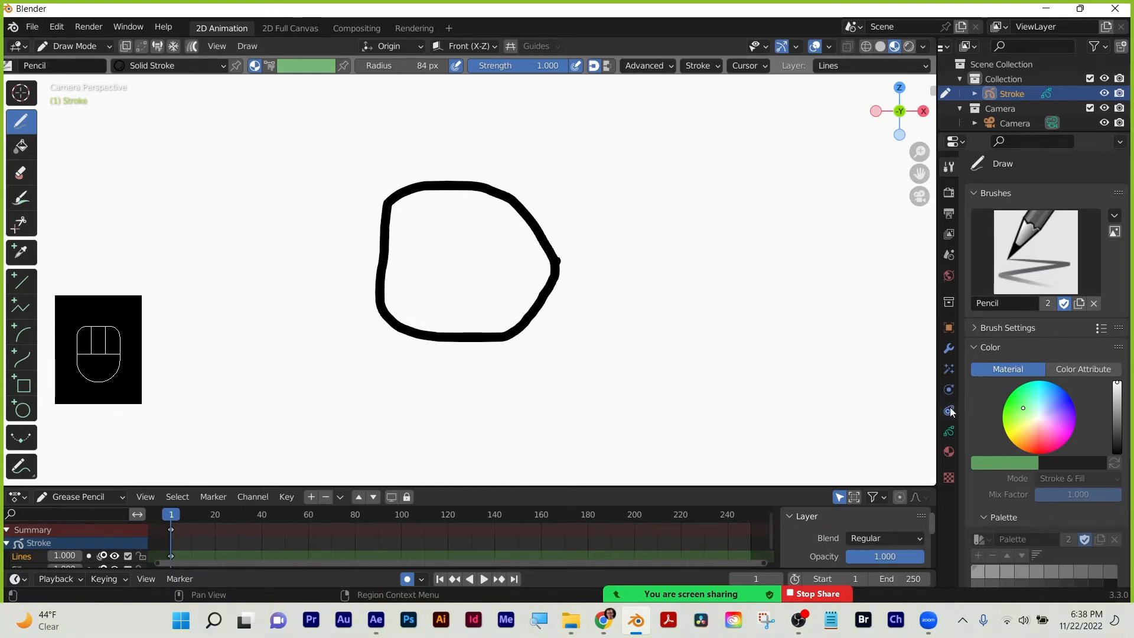
Make Fills the active layer and add a new material named Eye fill to the Stroke object.
left_click(949, 432)
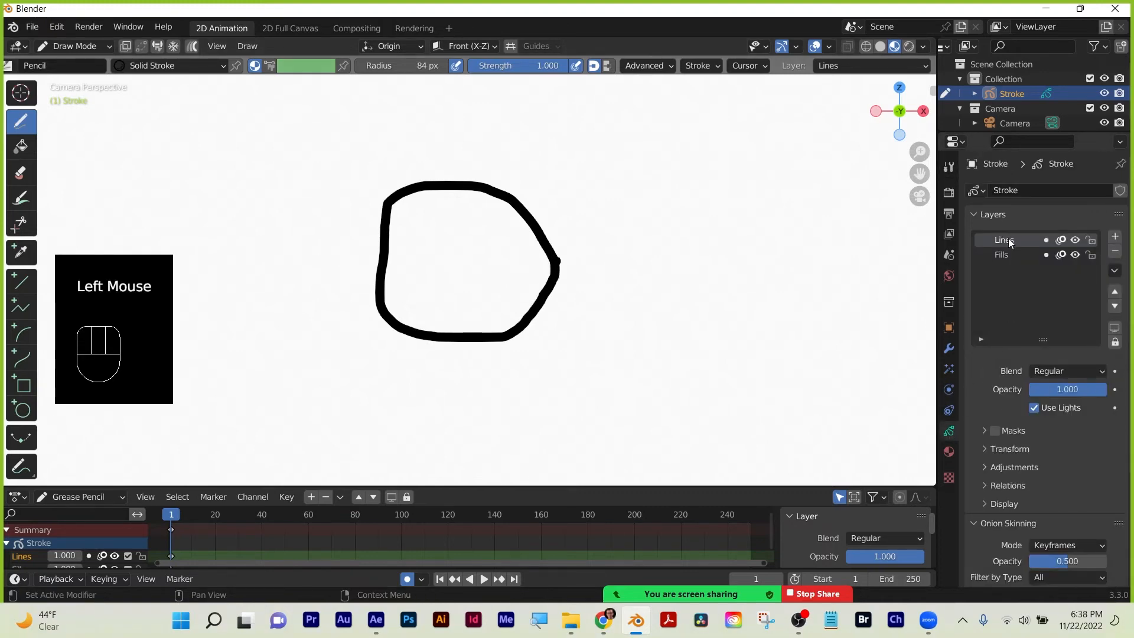
left_click(1005, 253)
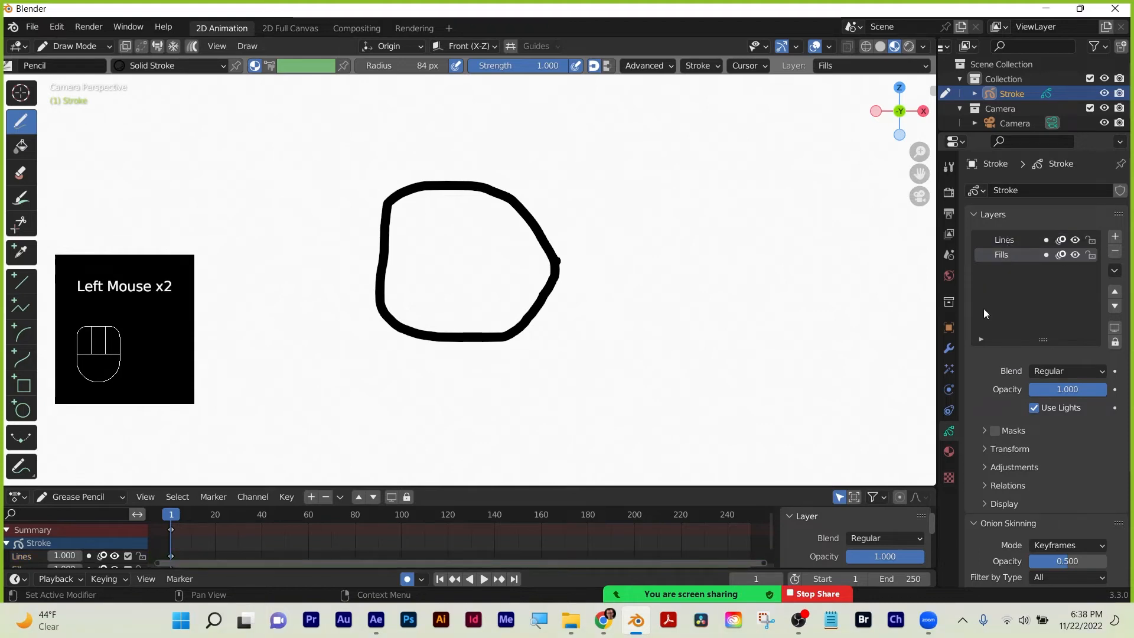
left_click(949, 452)
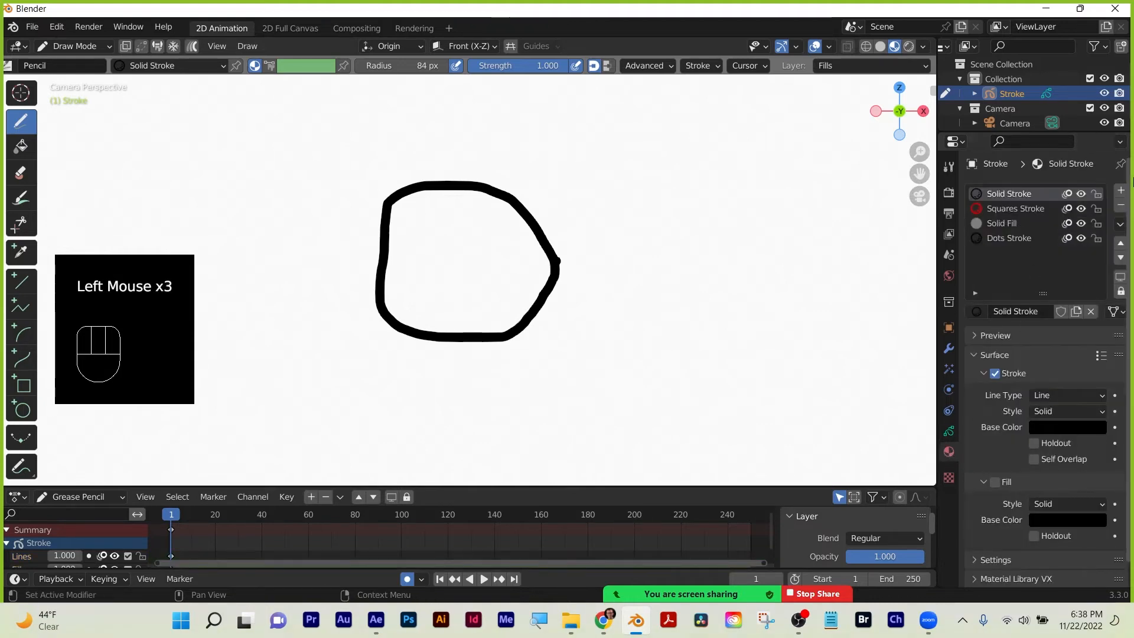
left_click(1121, 190)
left_click(1030, 311)
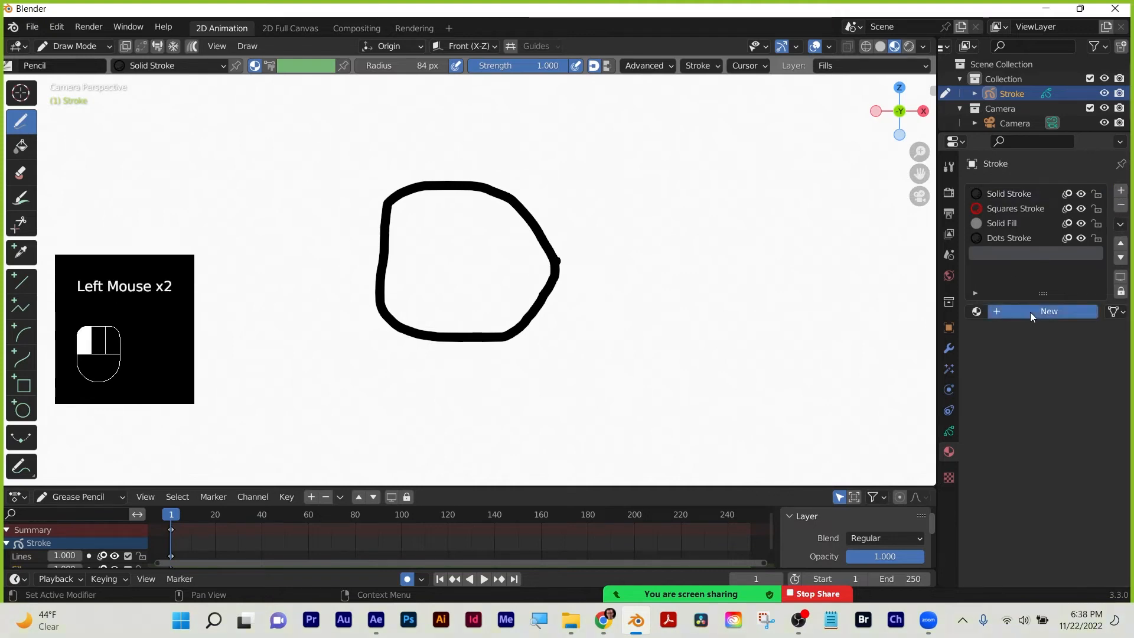
left_click(1011, 311)
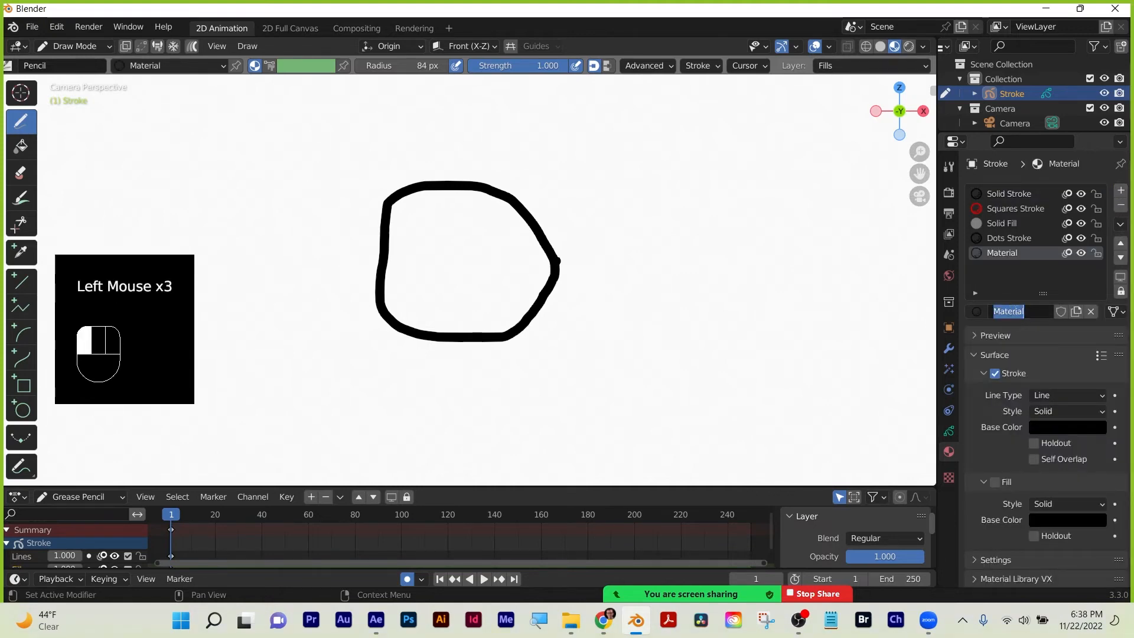
type("Eye fil")
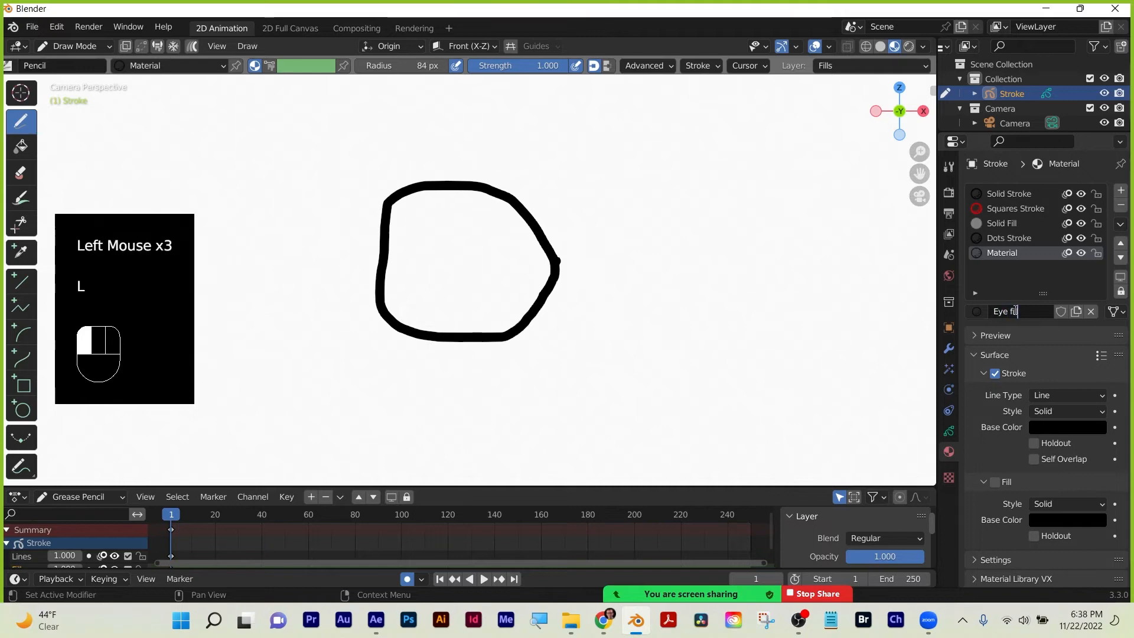
type("l")
key("Return")
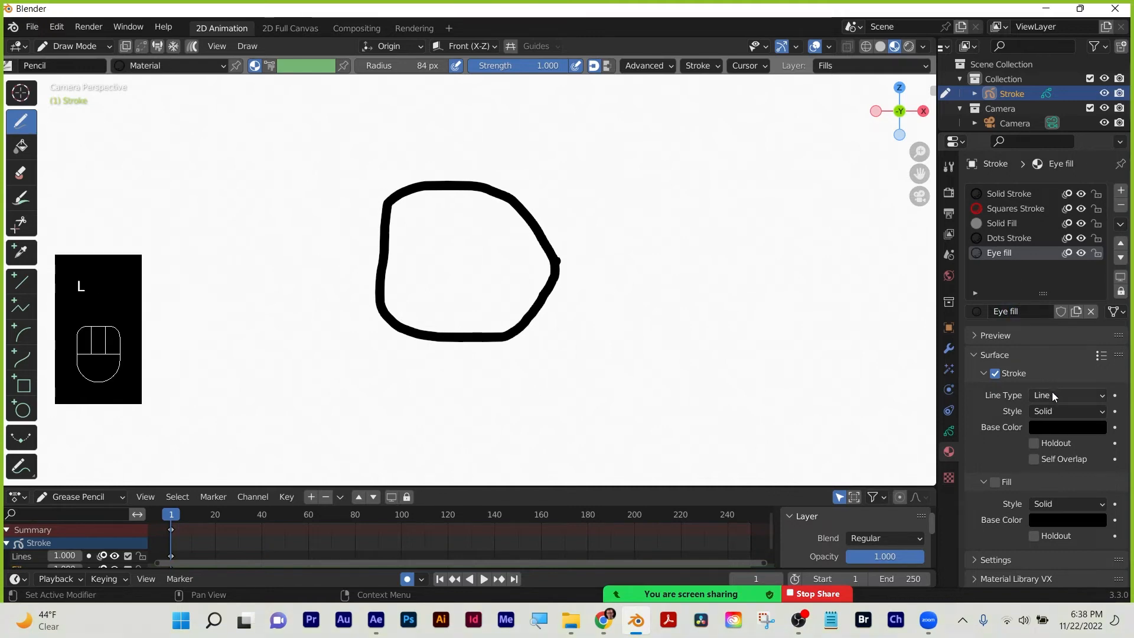
Turn off Stroke and turn on Fill for the Eye fill material, with a dark red fill base color.
left_click(995, 373)
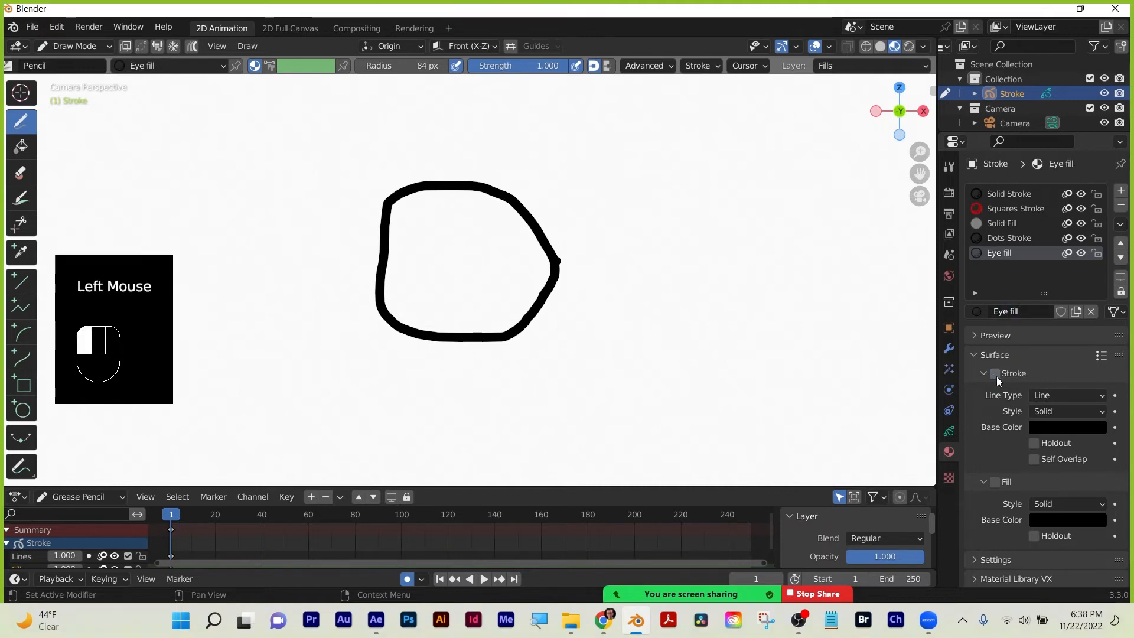
left_click(997, 482)
left_click(1039, 519)
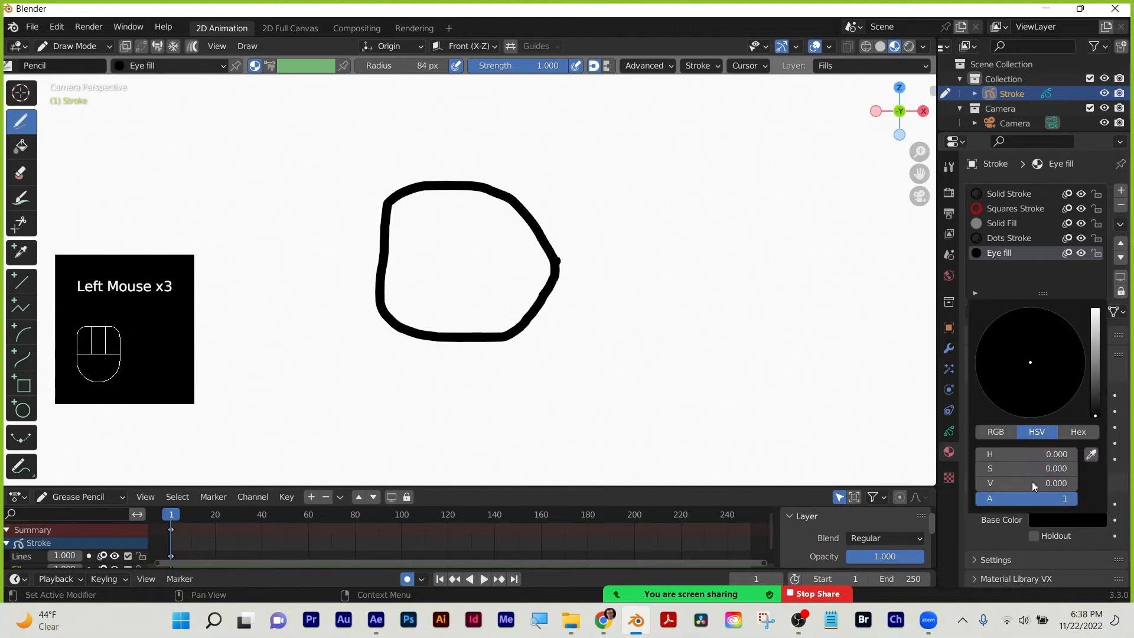
left_click_drag(1095, 406, 1038, 417)
left_click_drag(1095, 380, 1096, 358)
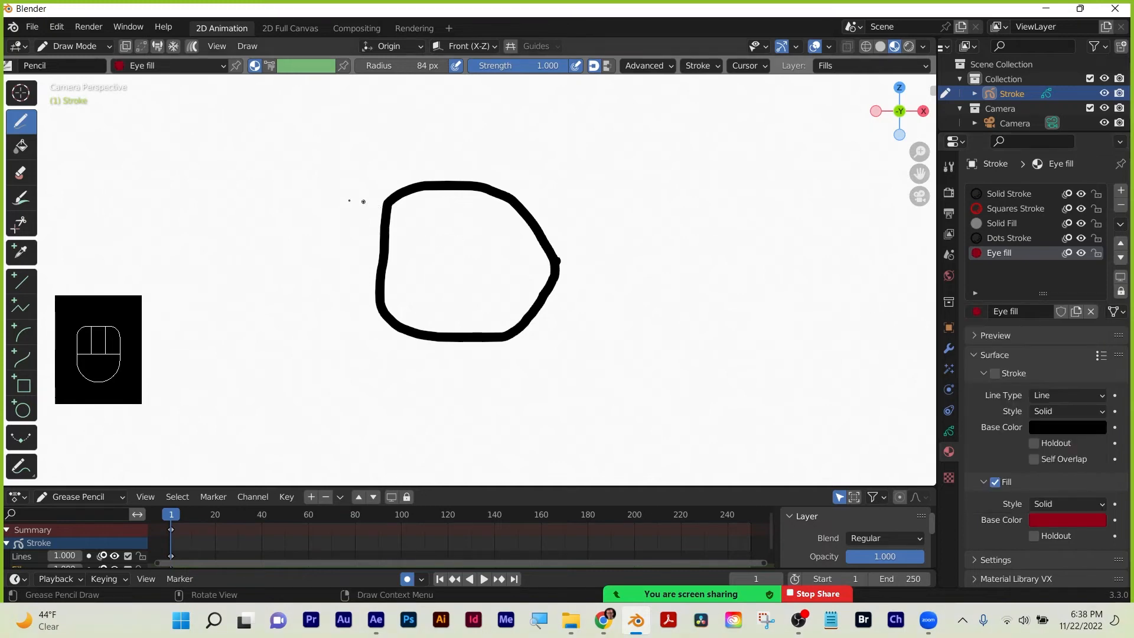
Fill the inside of the drawn outline with the Eye fill material on the Fills layer.
left_click(19, 145)
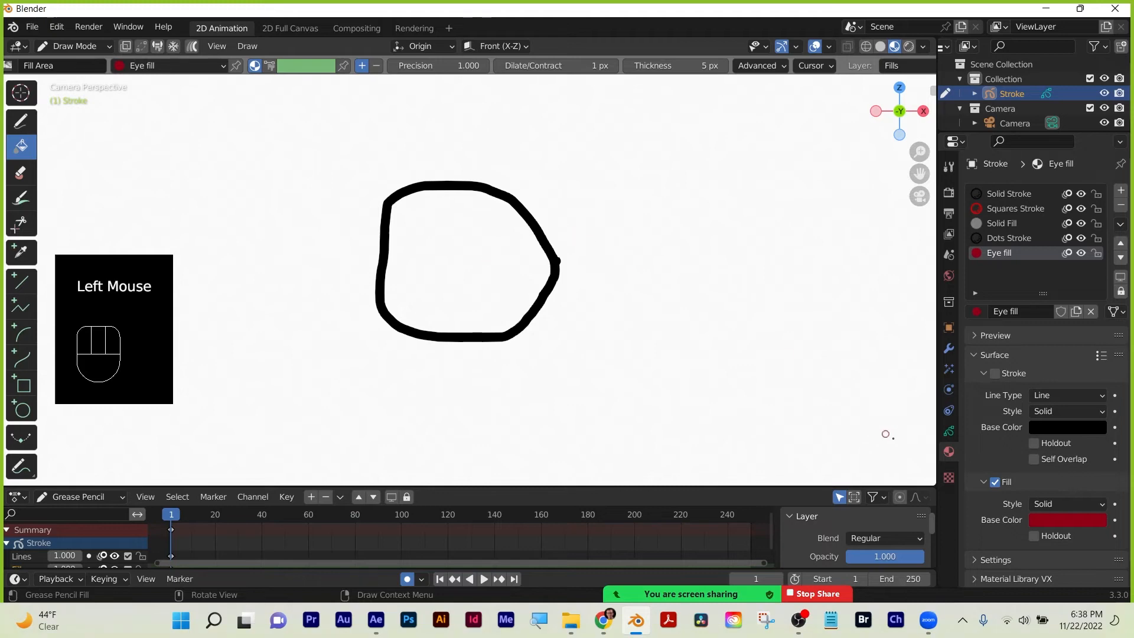
left_click(949, 431)
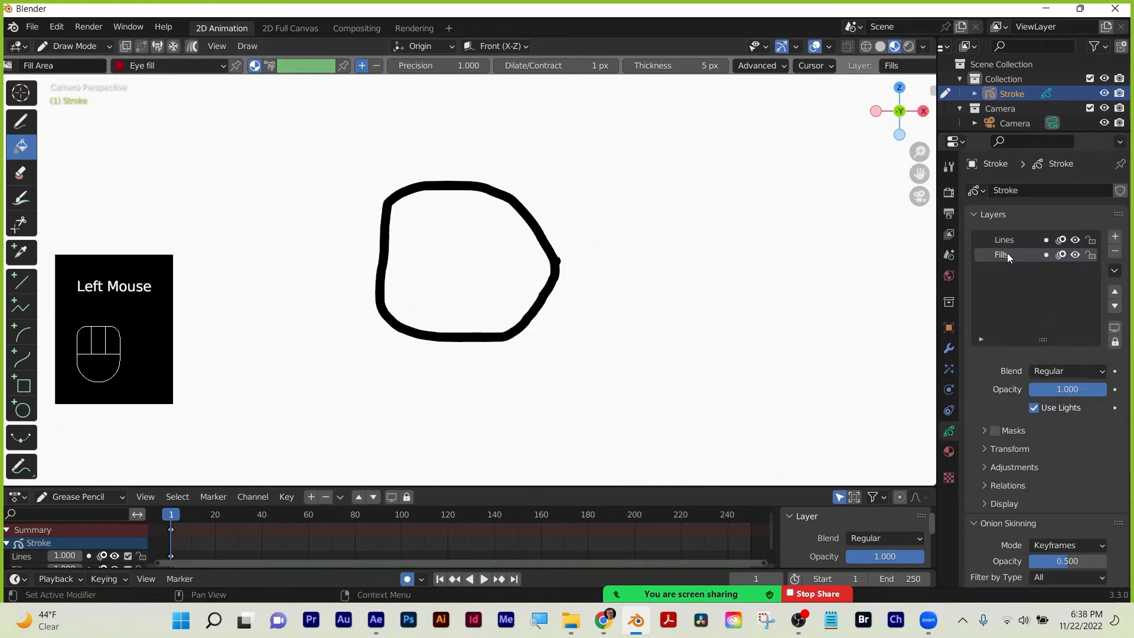
left_click(448, 253)
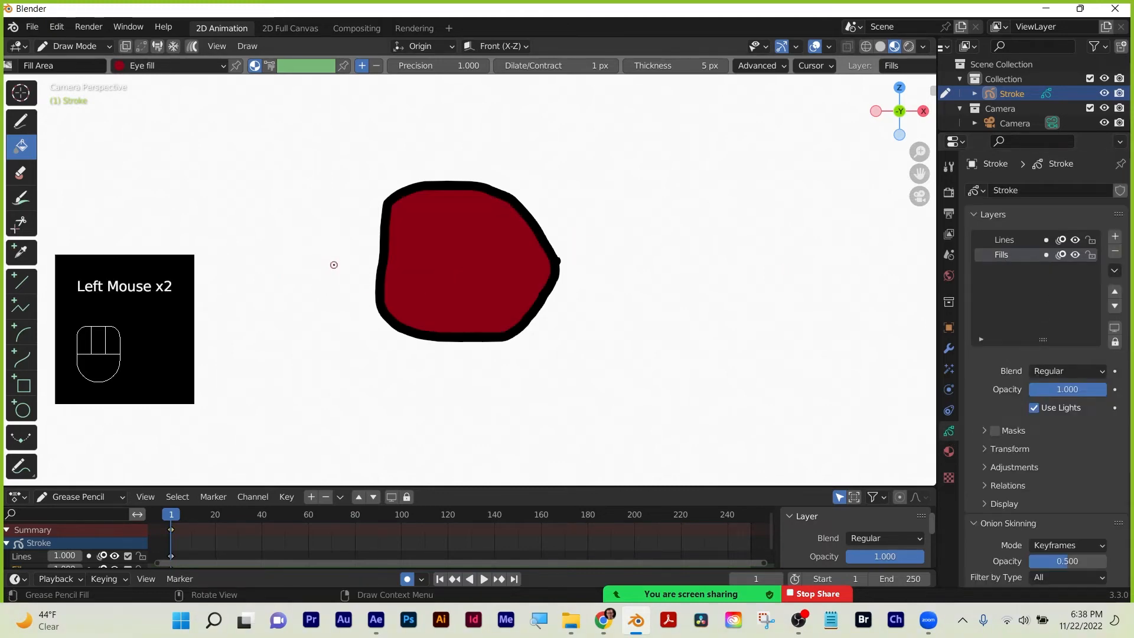
View the filled drawing from an angle and switch it to Sculpt Mode.
middle_click_drag(334, 265, 378, 285)
scroll(480, 296, "up", 3)
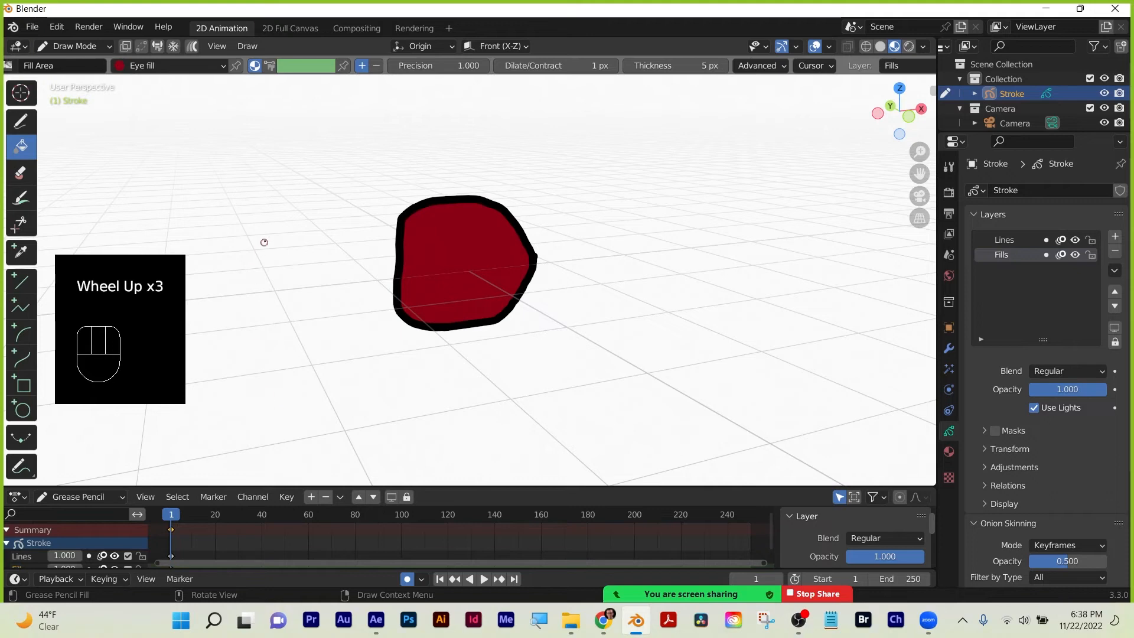
left_click(98, 47)
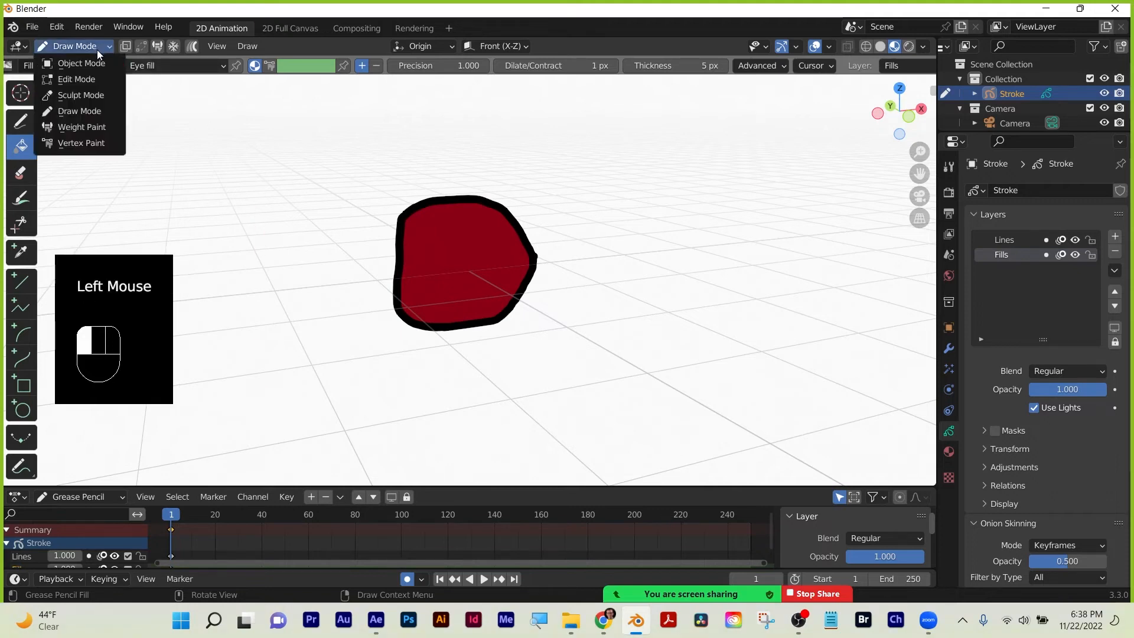
left_click(81, 96)
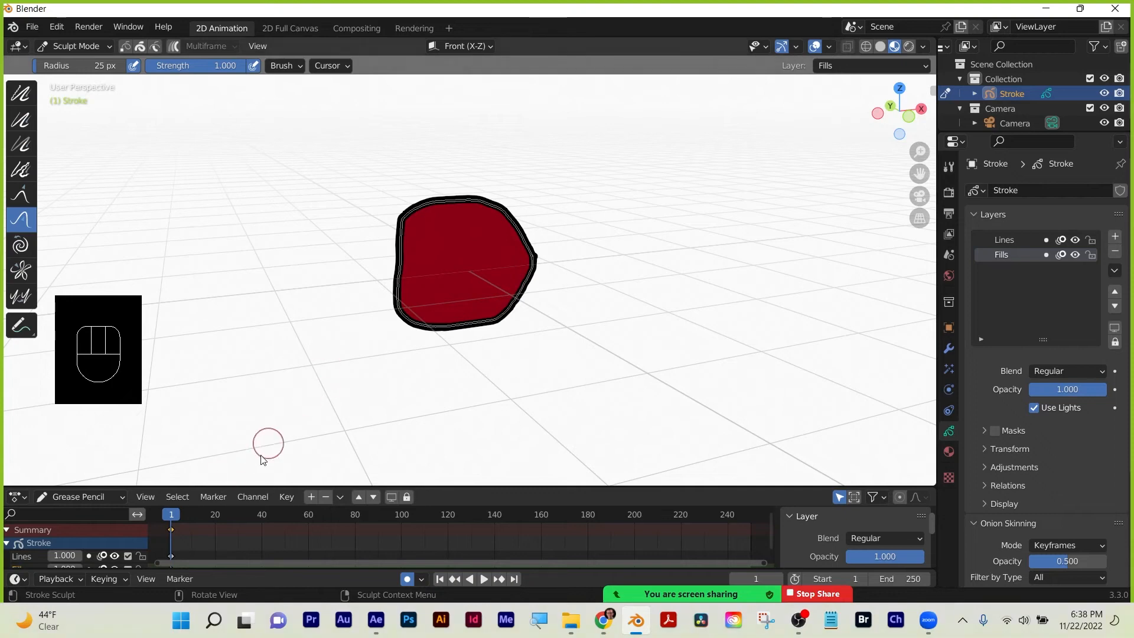
Enlarge the dope sheet area, select all keyframes and insert keyframes on all channels at frame 1.
left_click_drag(250, 485, 259, 370)
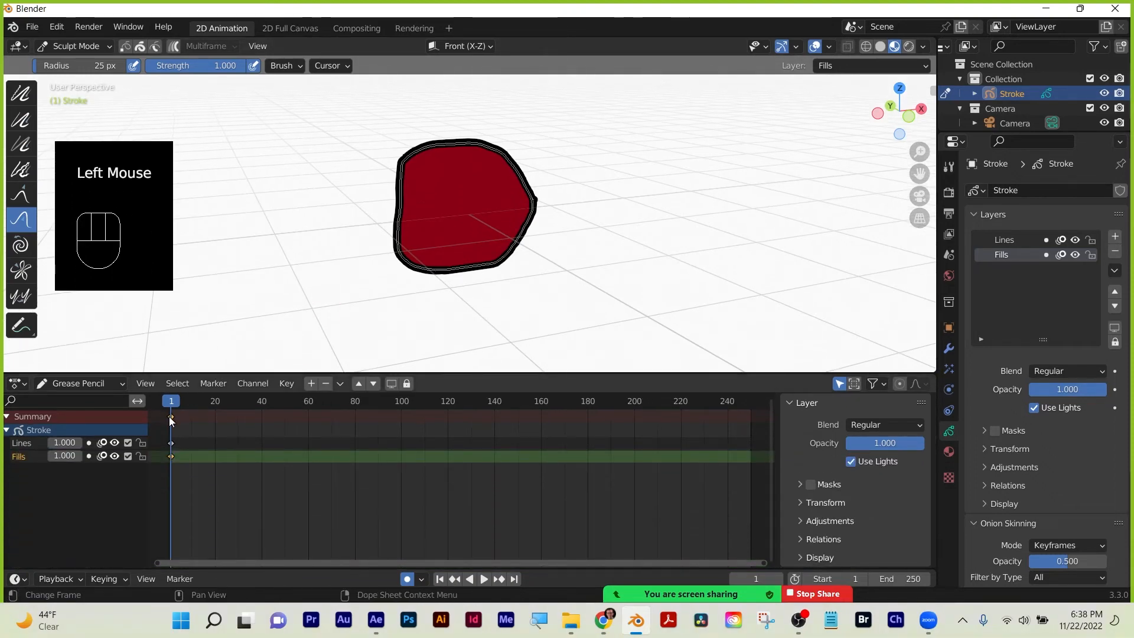
key("a")
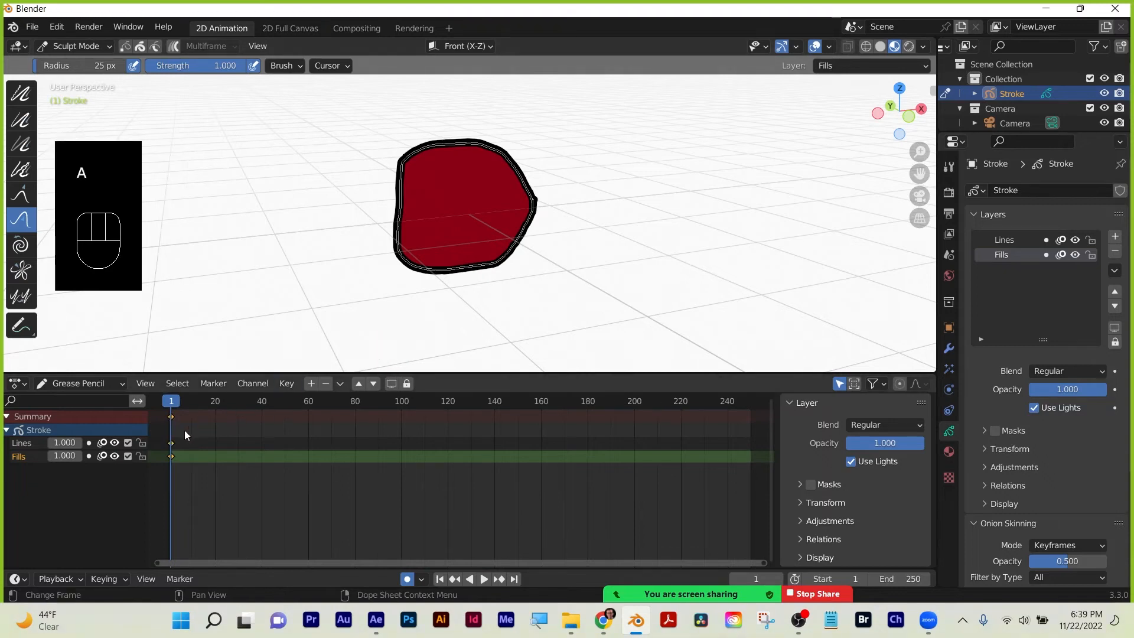
key("i")
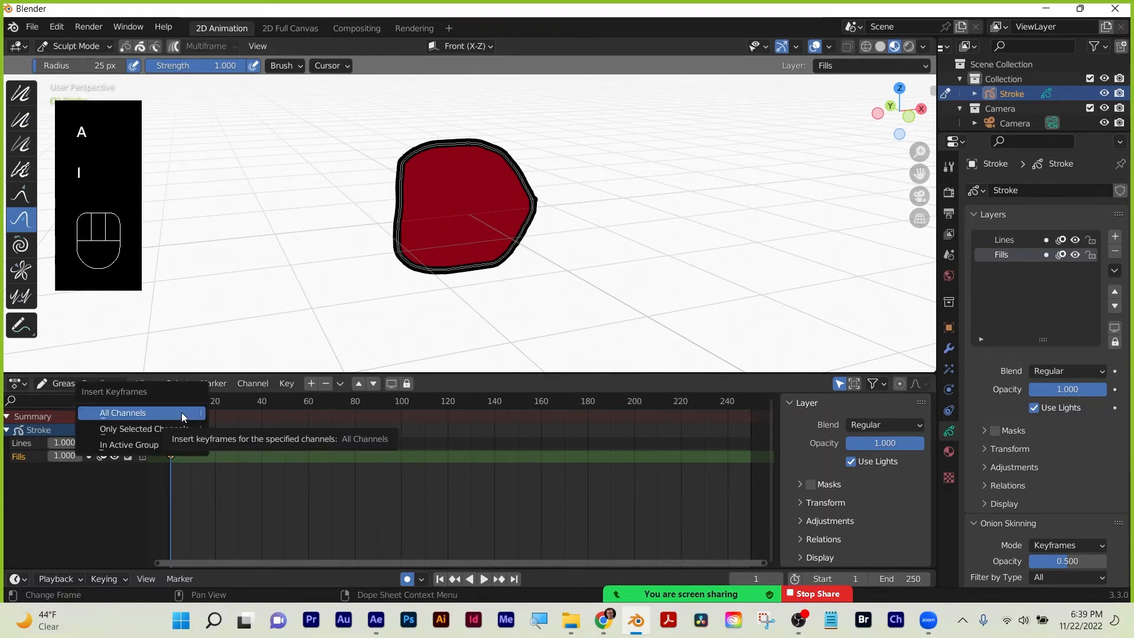
left_click(151, 412)
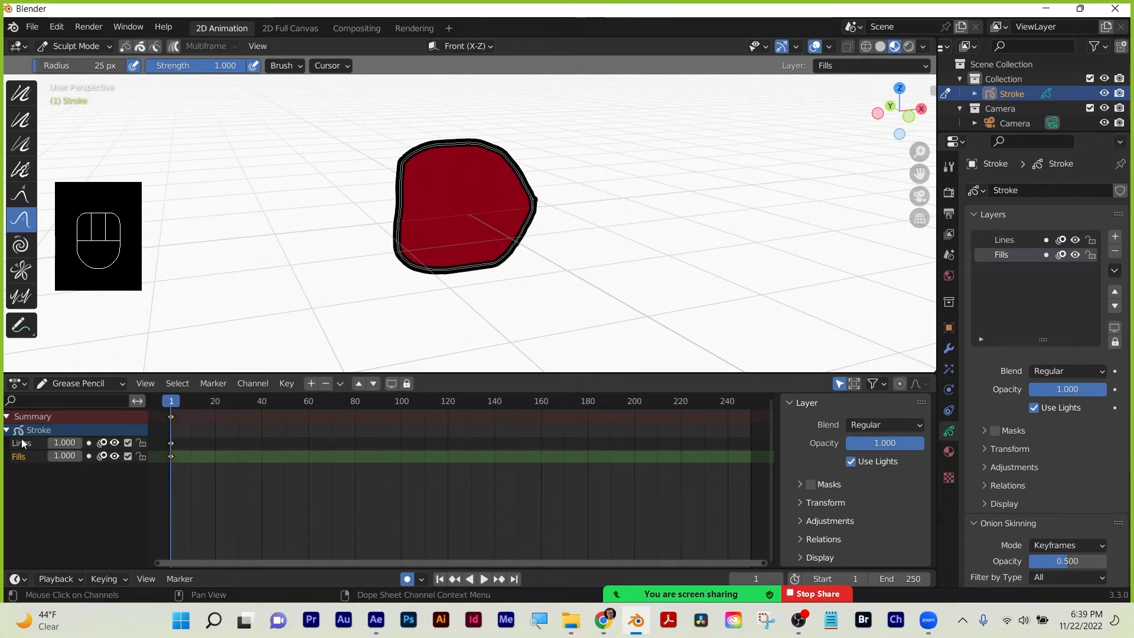
At frame 16, push the outline's upper part down with a 79 px Push brush and insert keyframes on all channels.
left_click_drag(170, 403, 206, 407)
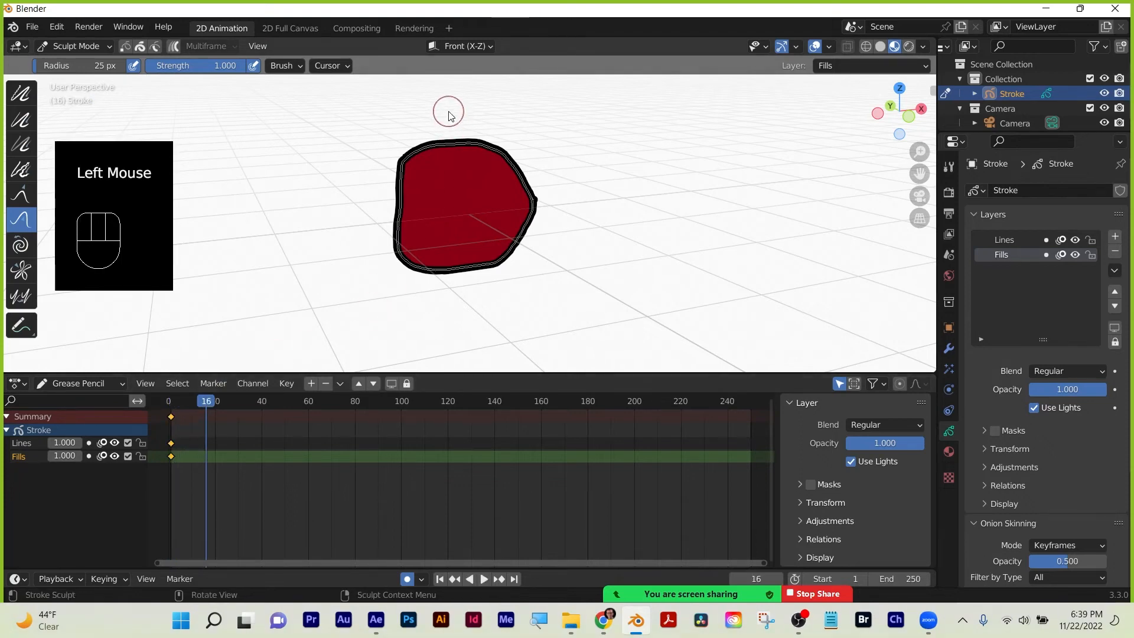
key("f")
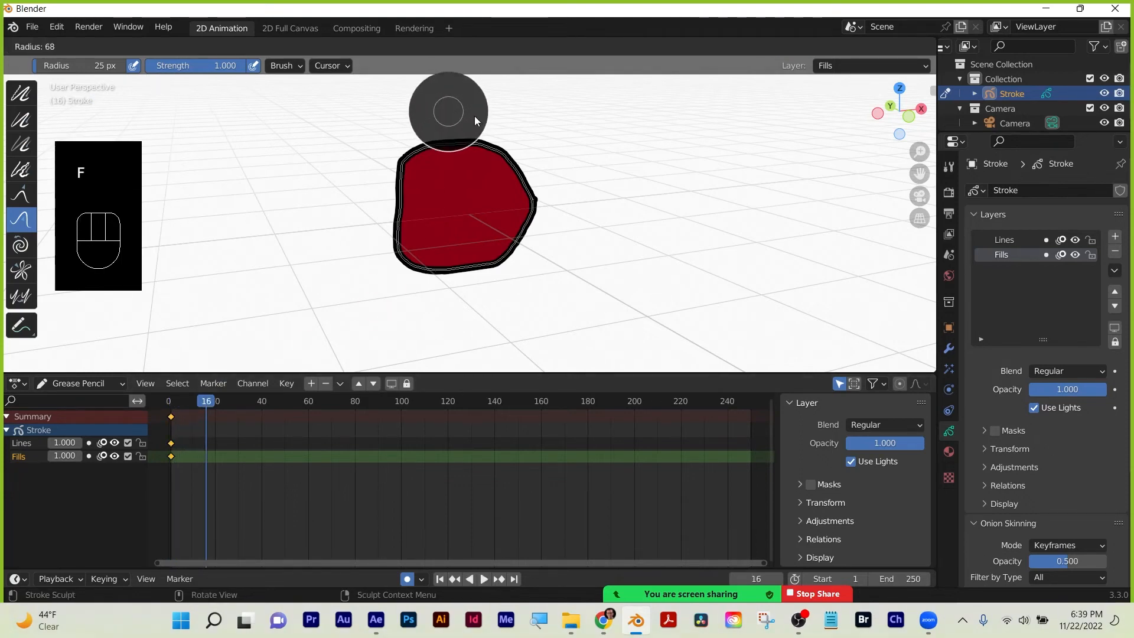
left_click(495, 114)
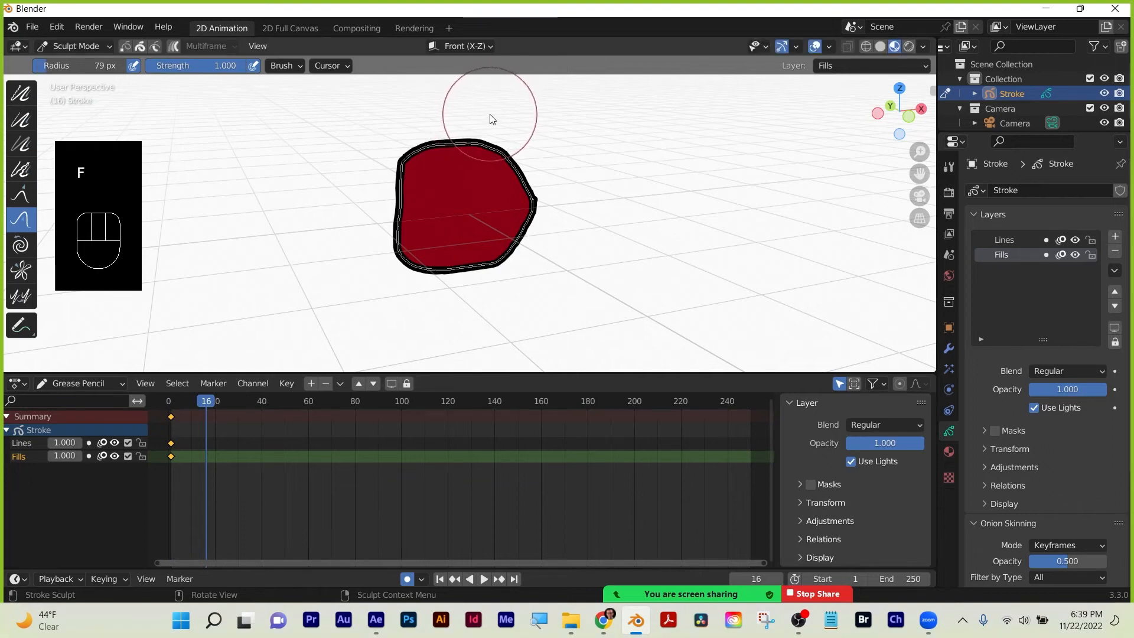
left_click_drag(497, 114, 509, 174)
left_click_drag(512, 161, 533, 200)
mouse_move(472, 127)
left_mouse_down()
mouse_move(470, 160)
mouse_move(439, 172)
mouse_move(420, 151)
mouse_move(410, 171)
mouse_move(519, 197)
mouse_move(526, 220)
left_mouse_up()
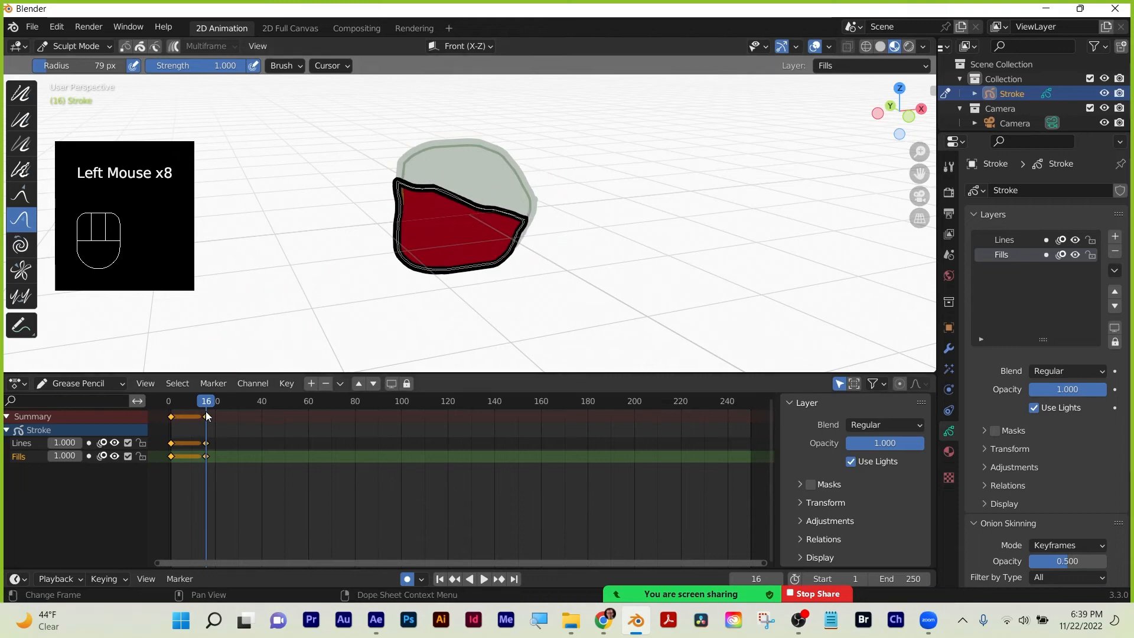
key("i")
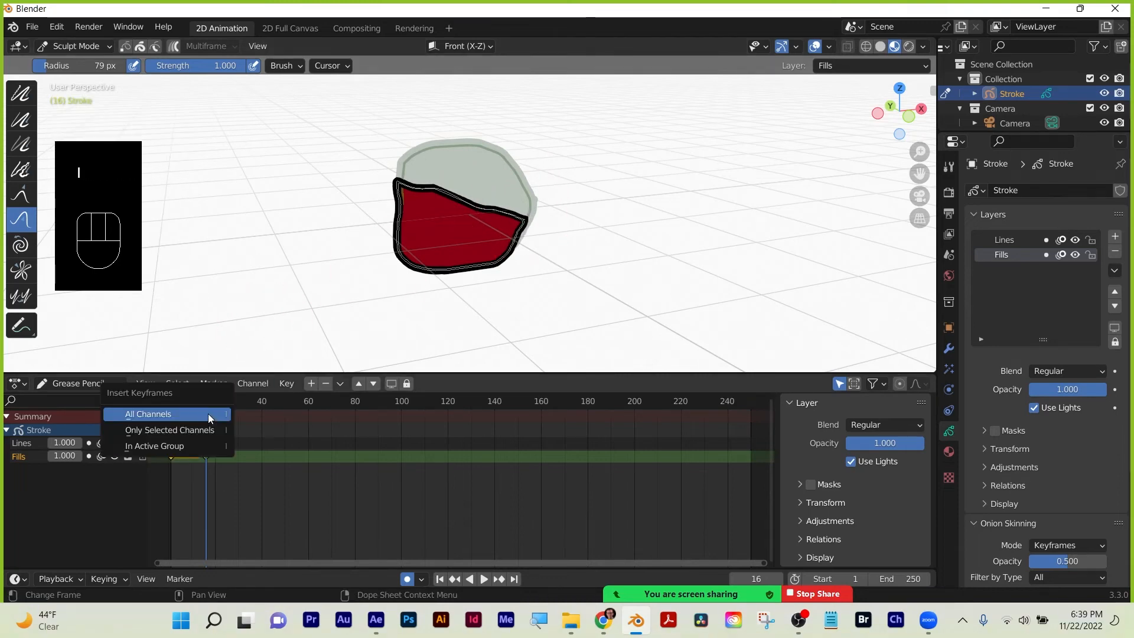
left_click(207, 413)
At frame 8, switch the stroke to Draw Mode and run Interpolate Sequence between its keyframes.
left_click_drag(207, 404, 188, 404)
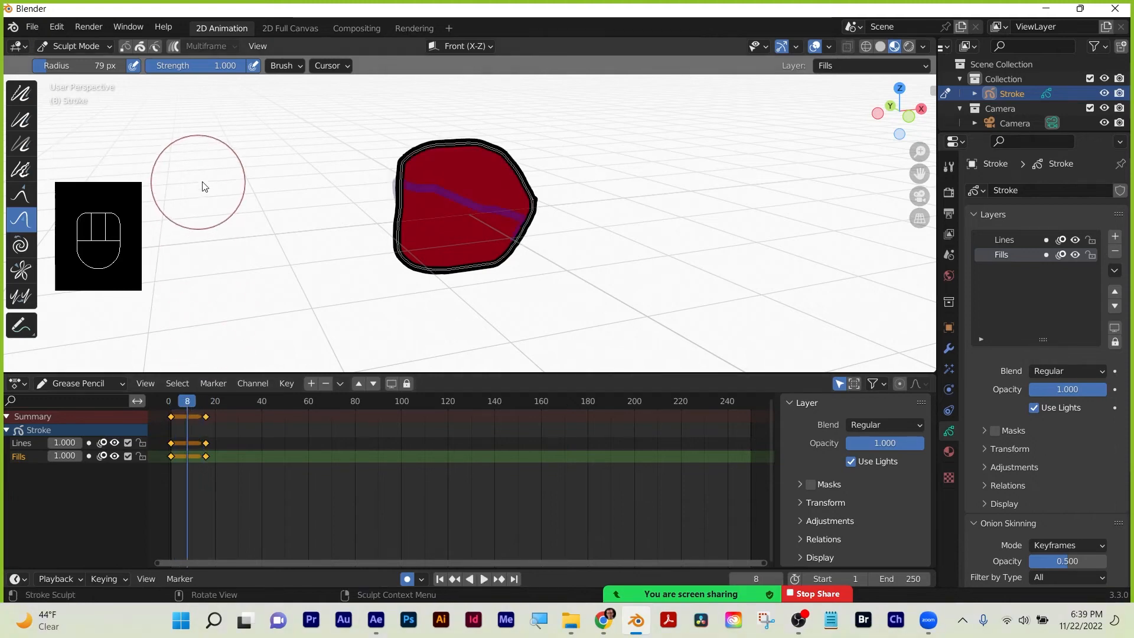
left_click(63, 48)
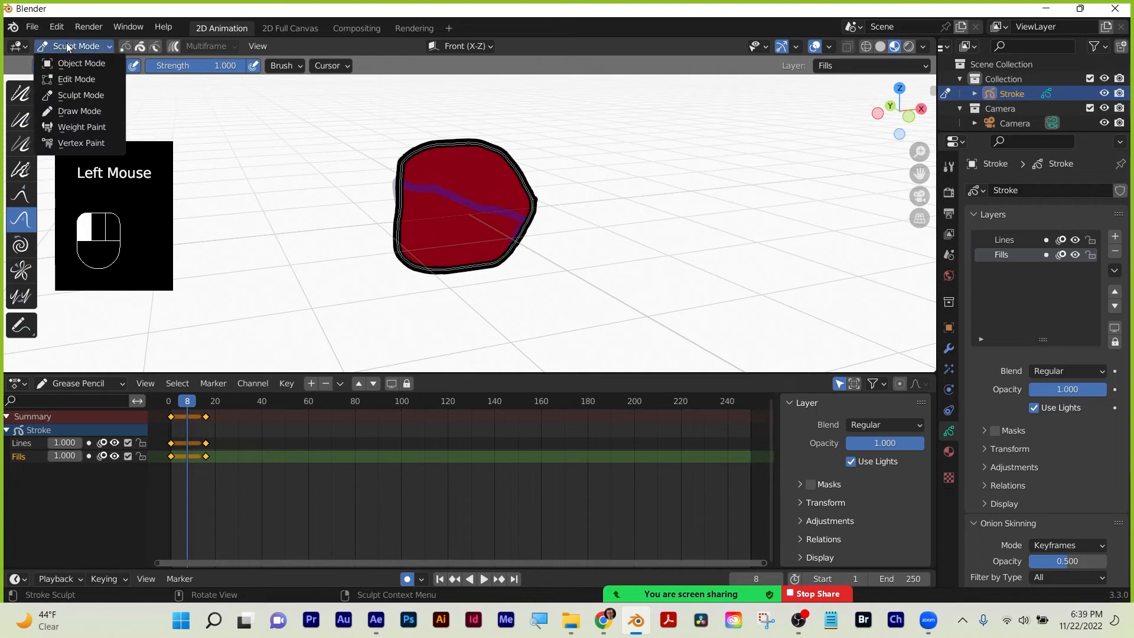
left_click(74, 111)
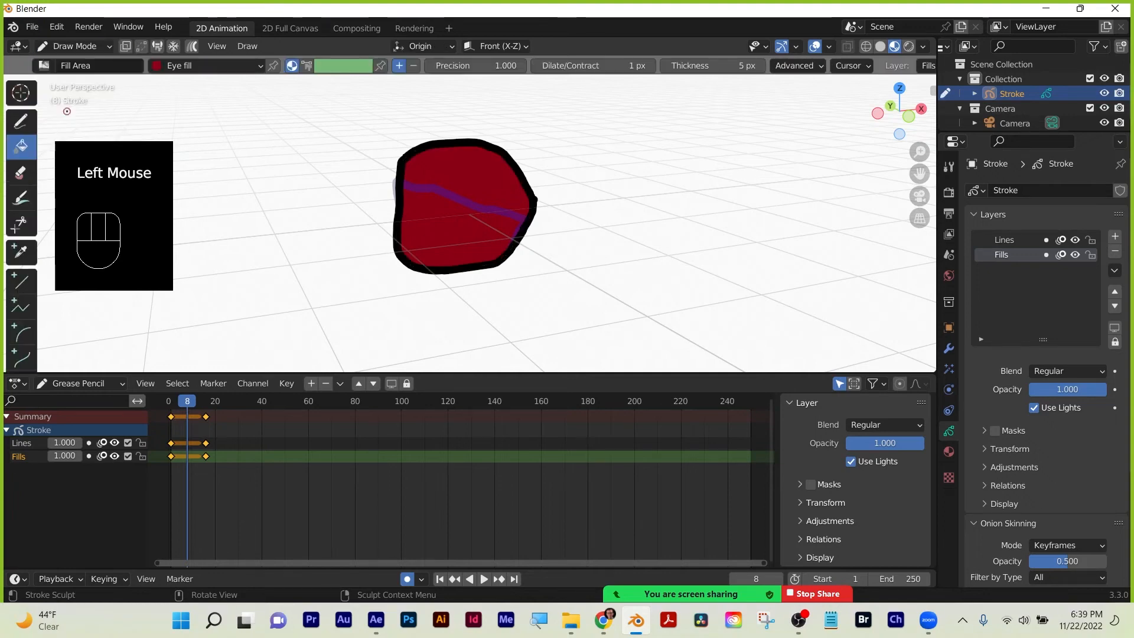
left_click(250, 45)
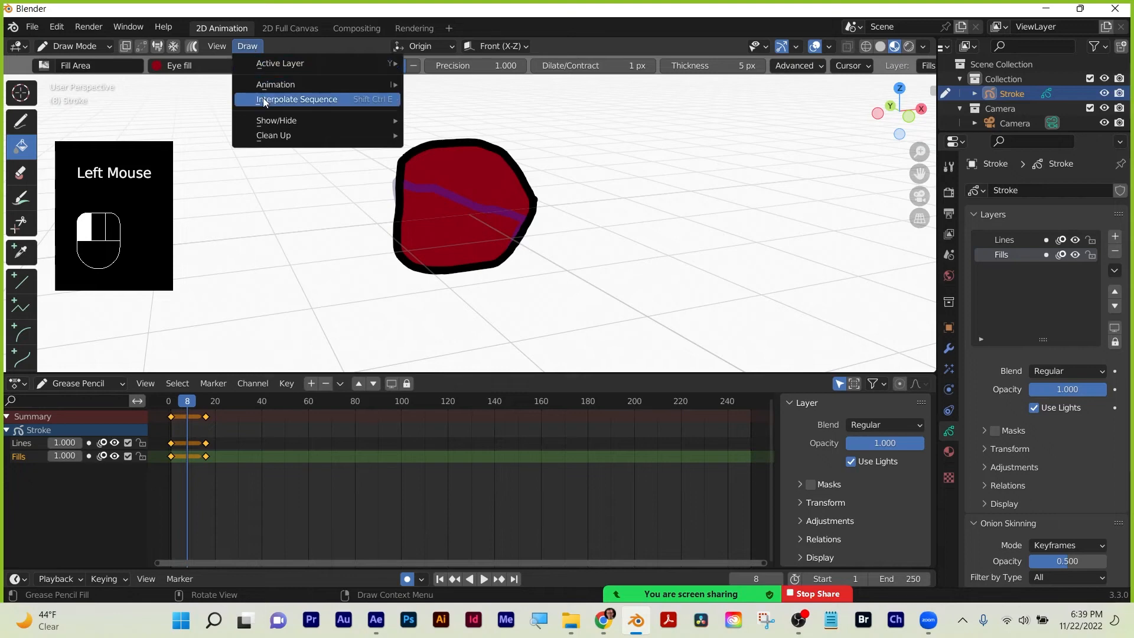
mouse_move(264, 87)
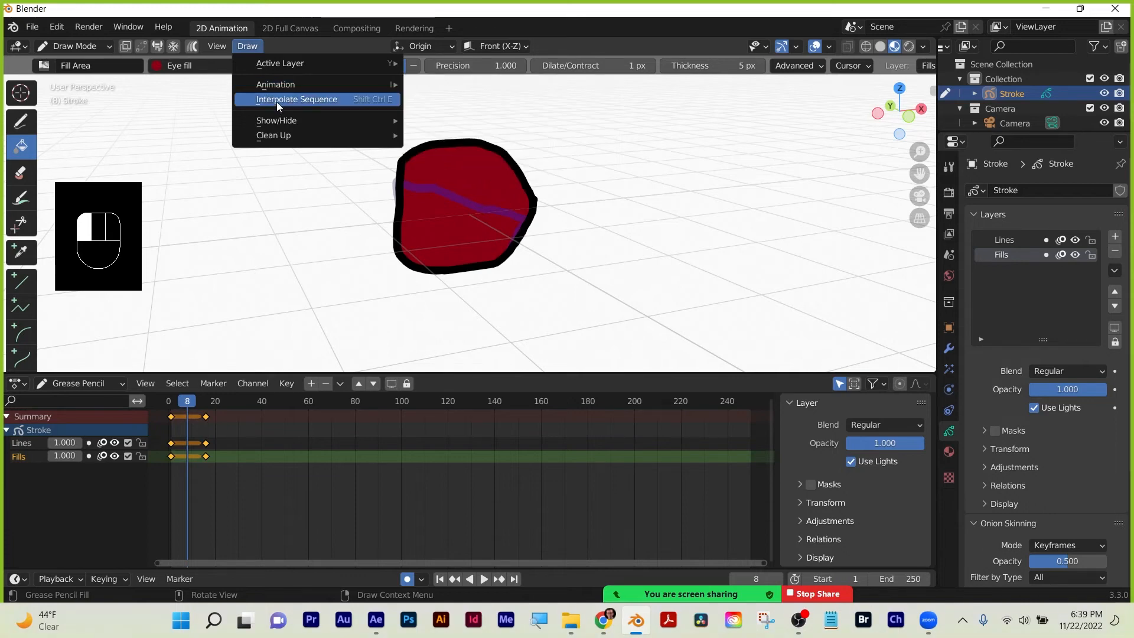
left_click(276, 102)
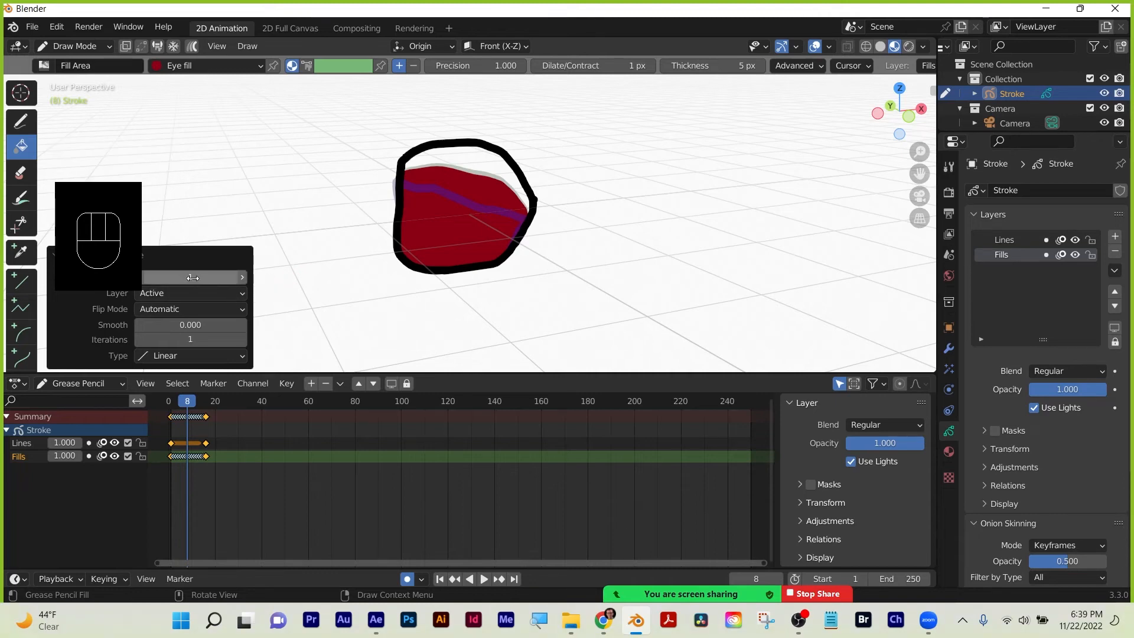
Set the interpolation to step 3, All Layers and smooth 0.130, and scrub back to frame 1.
left_click_drag(193, 277, 201, 278)
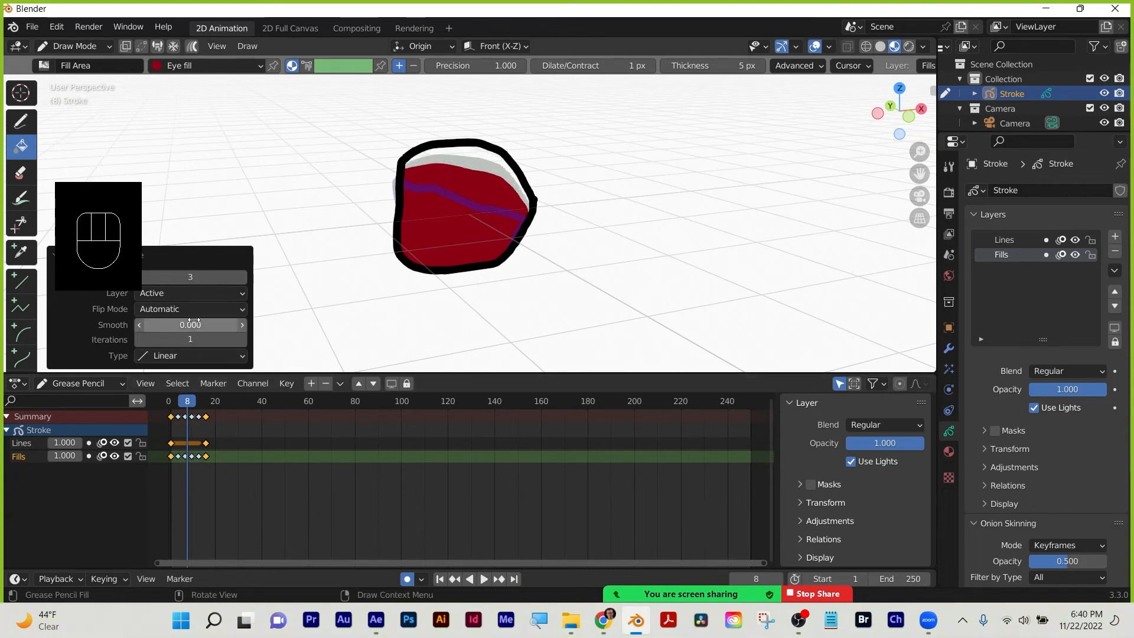
left_click(197, 295)
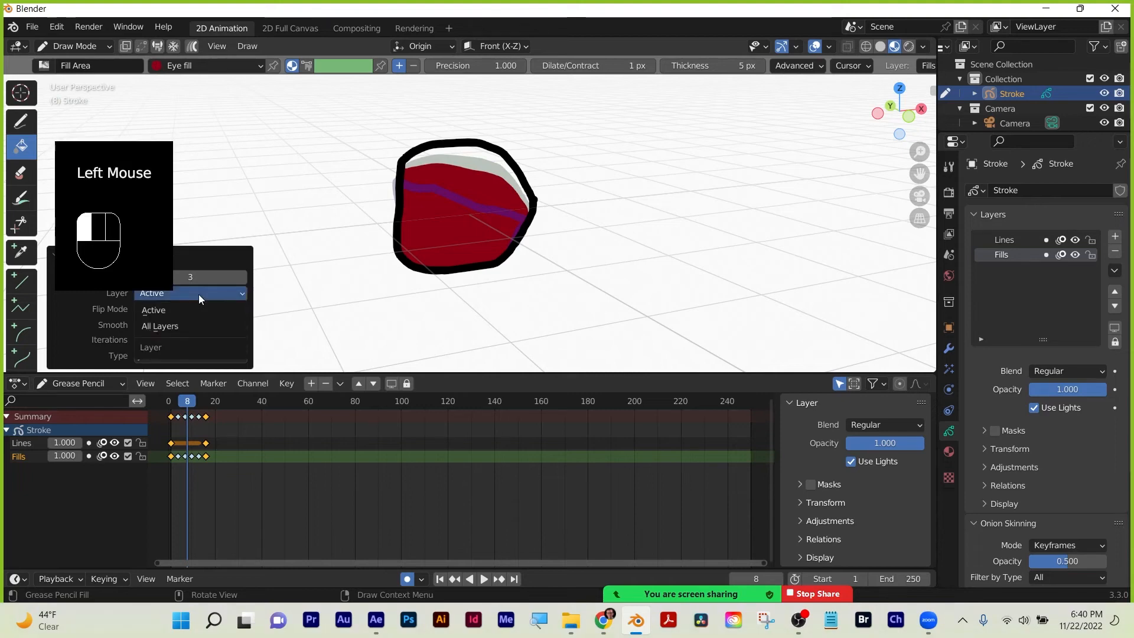
left_click(187, 329)
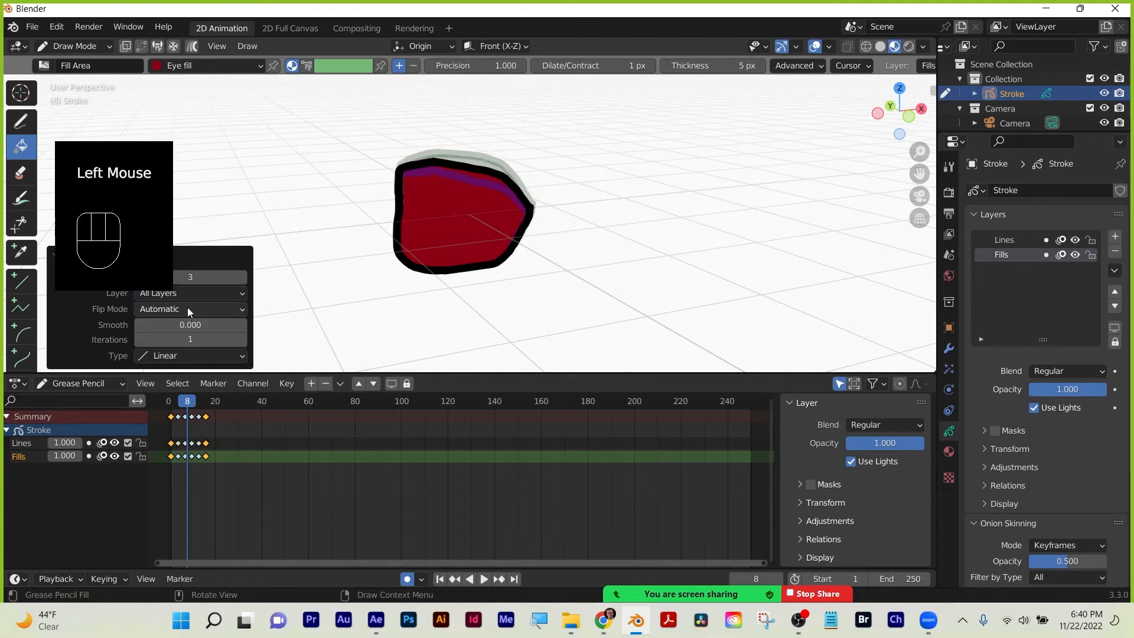
left_click(189, 307)
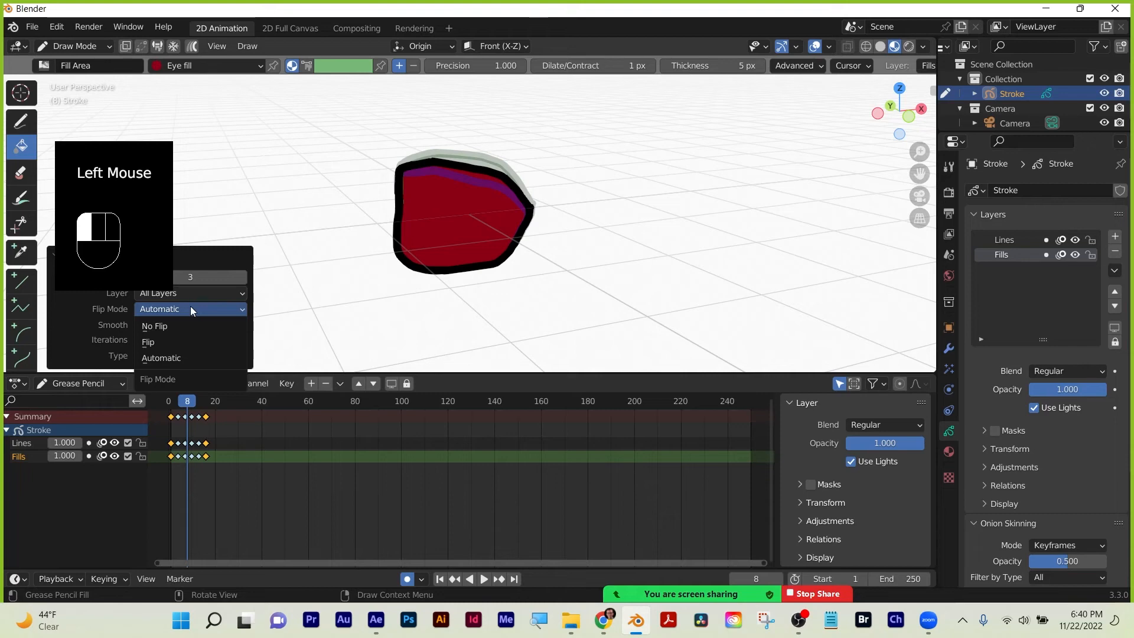
left_click(72, 316)
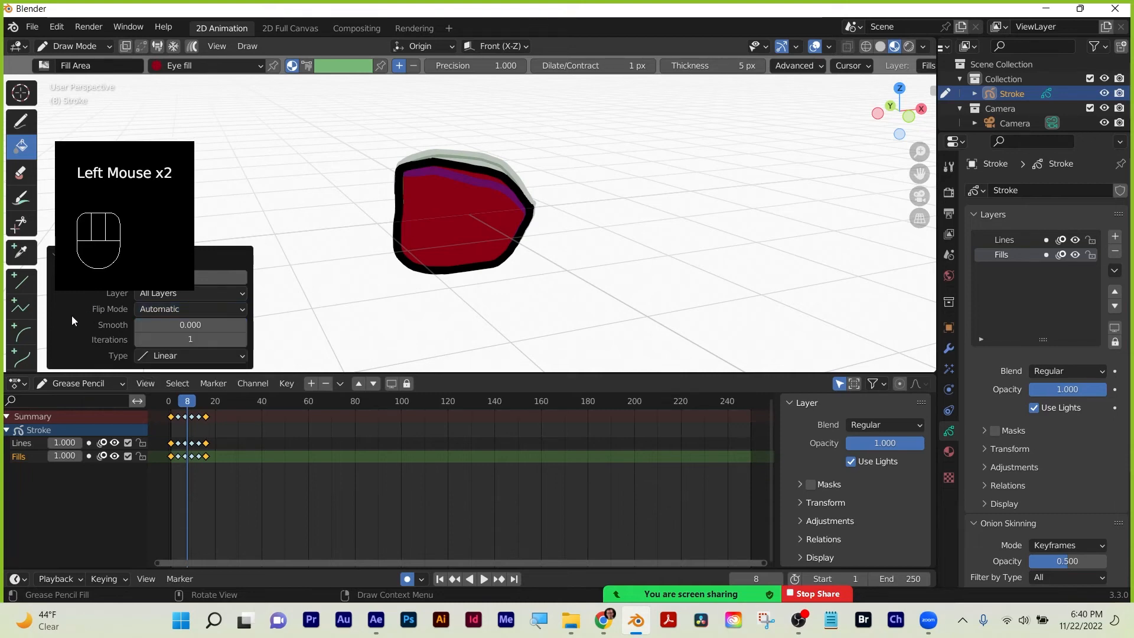
left_click_drag(171, 325, 188, 324)
left_click(186, 356)
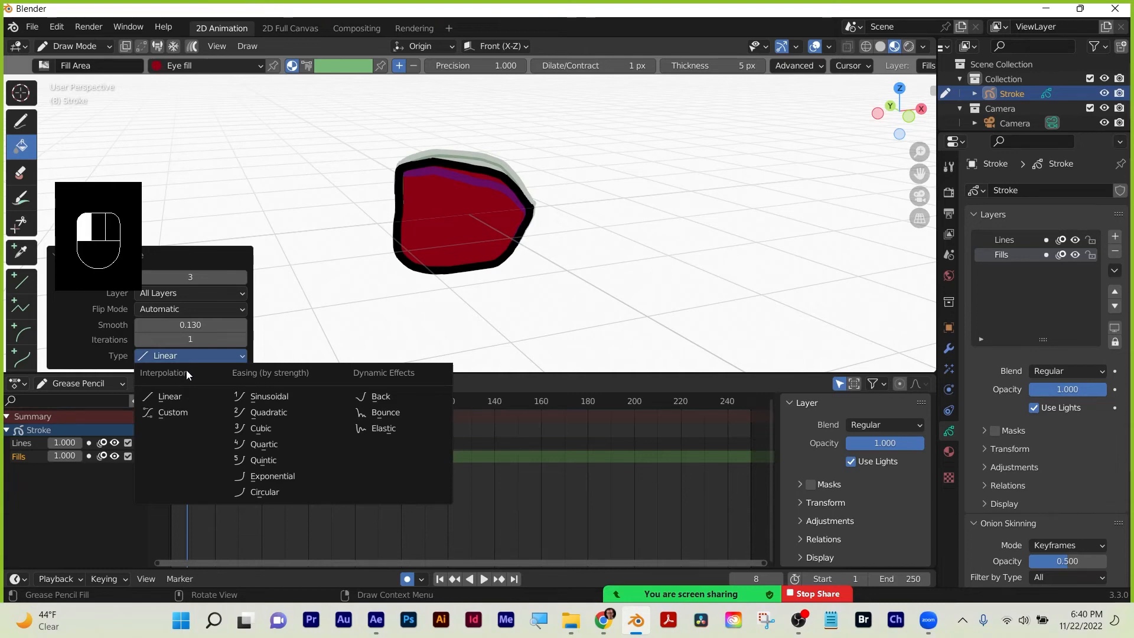
mouse_move(199, 404)
left_mouse_down()
mouse_move(175, 404)
mouse_move(210, 404)
mouse_move(171, 403)
mouse_move(210, 402)
mouse_move(177, 403)
mouse_move(211, 396)
mouse_move(172, 389)
left_mouse_up()
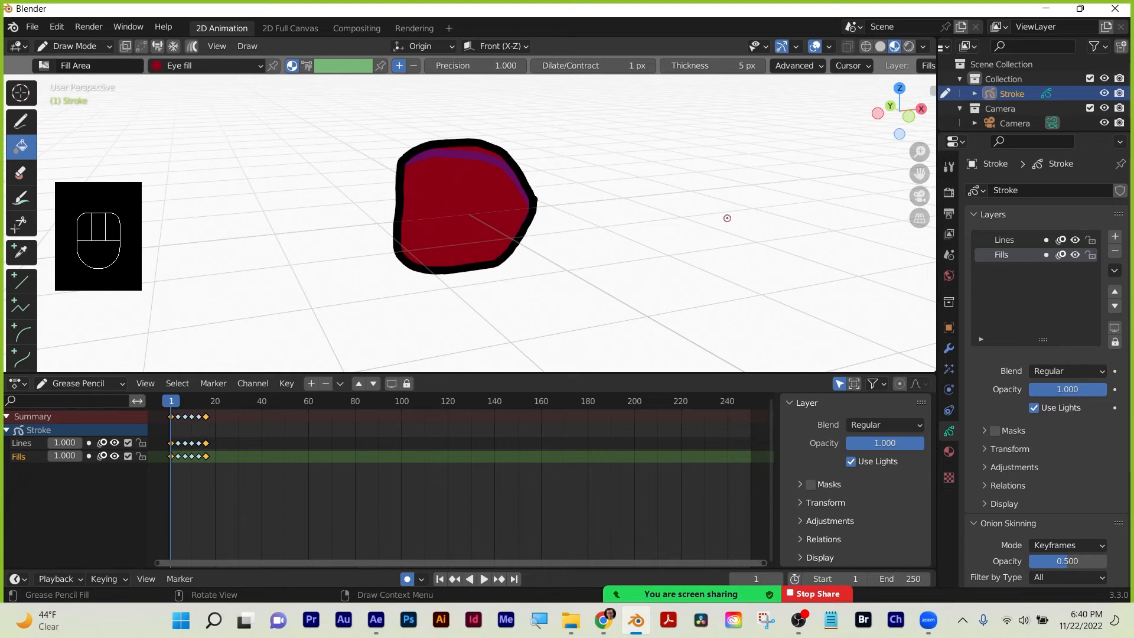
Lock the camera to the view, select the camera and look through it from the front view.
key("n")
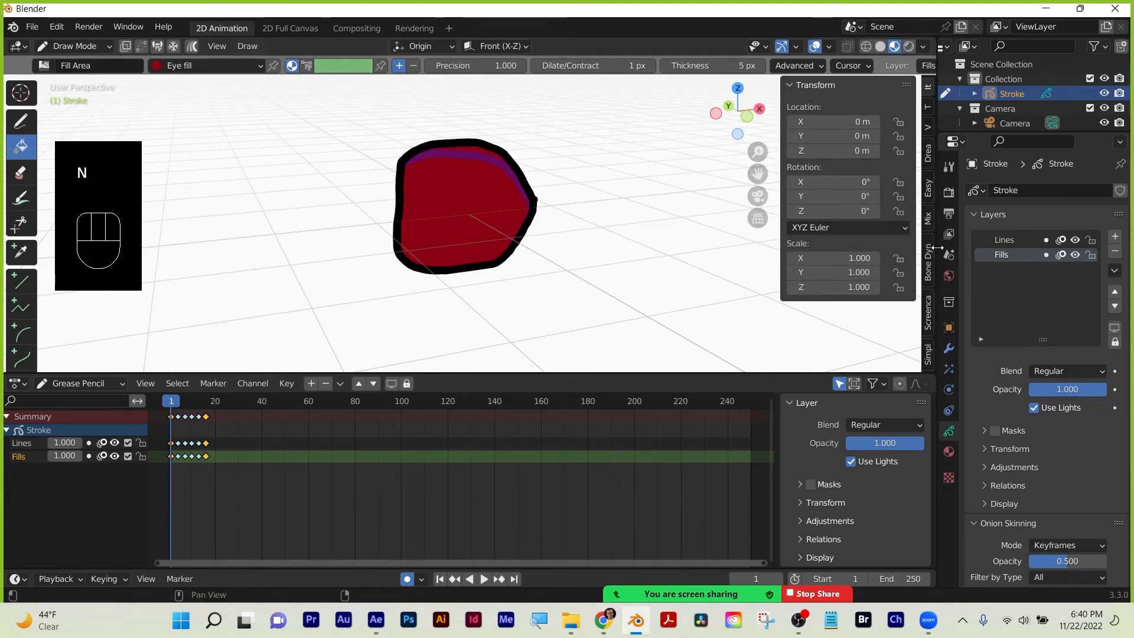
left_click(929, 128)
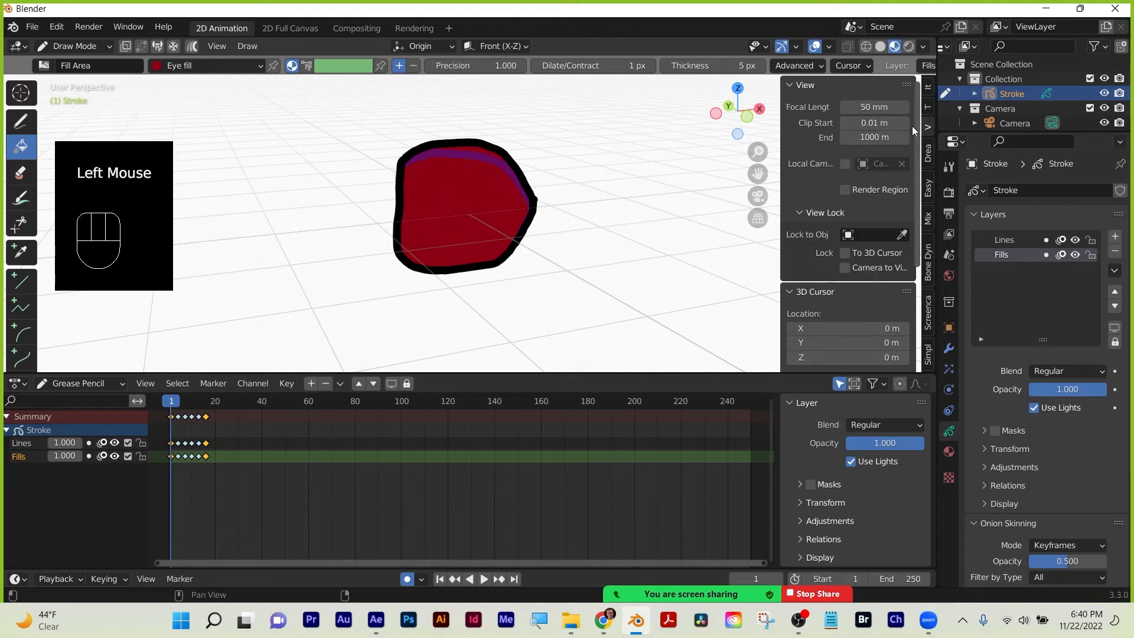
left_click(845, 268)
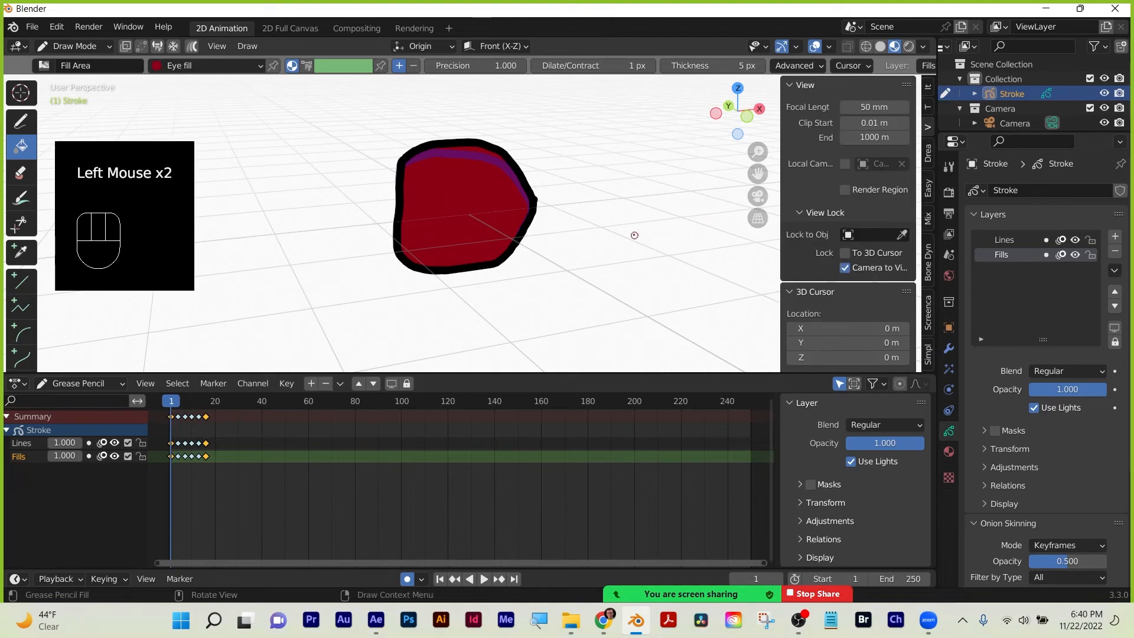
left_click(1015, 123)
key("grave")
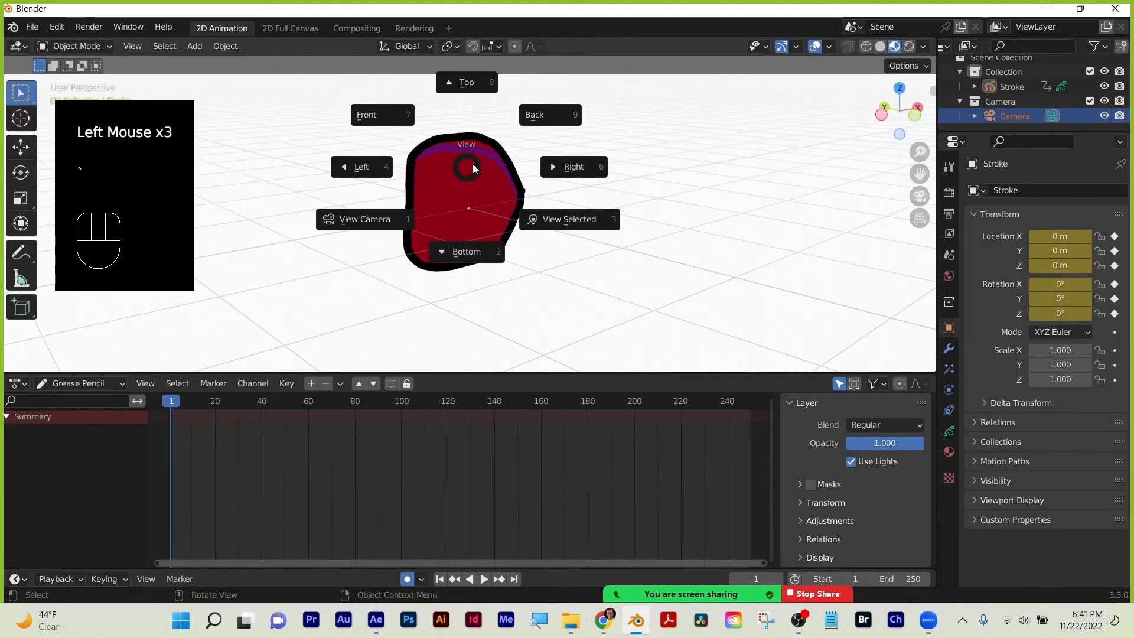
left_click(381, 114)
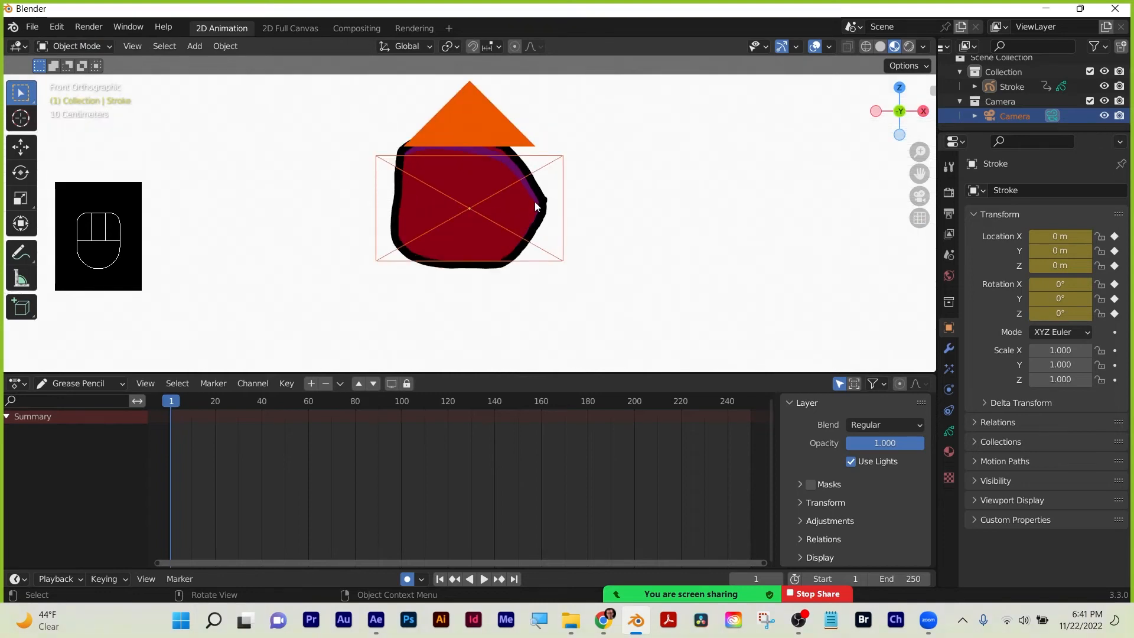
key("grave")
left_click(426, 255)
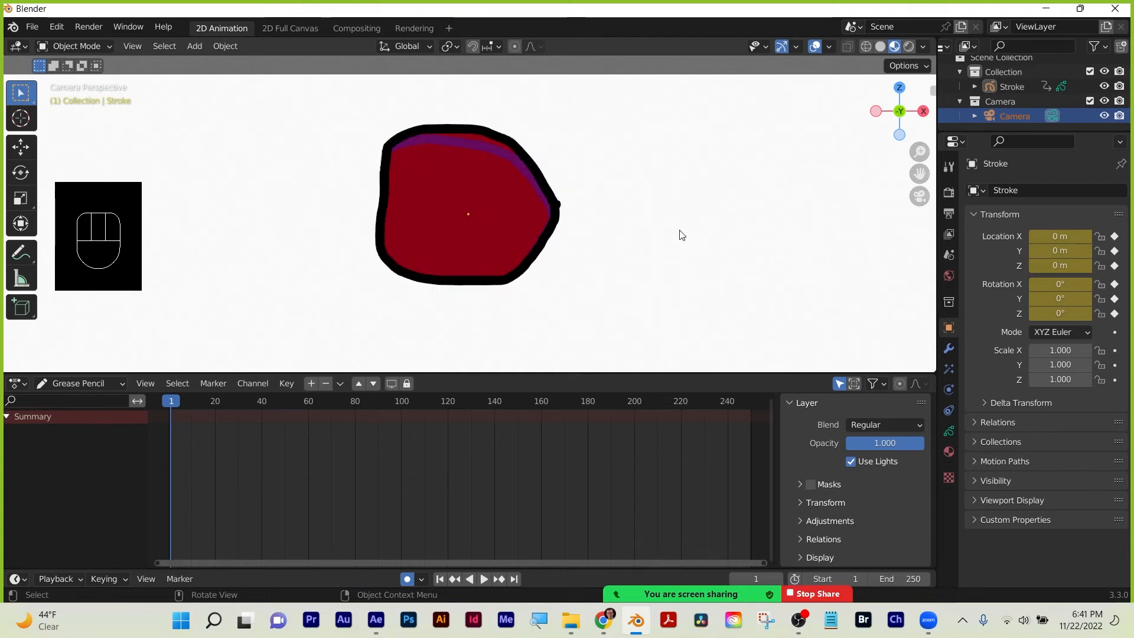
Insert keyframes for the Stroke object's location and rotation at frame 1.
key("n")
key("n")
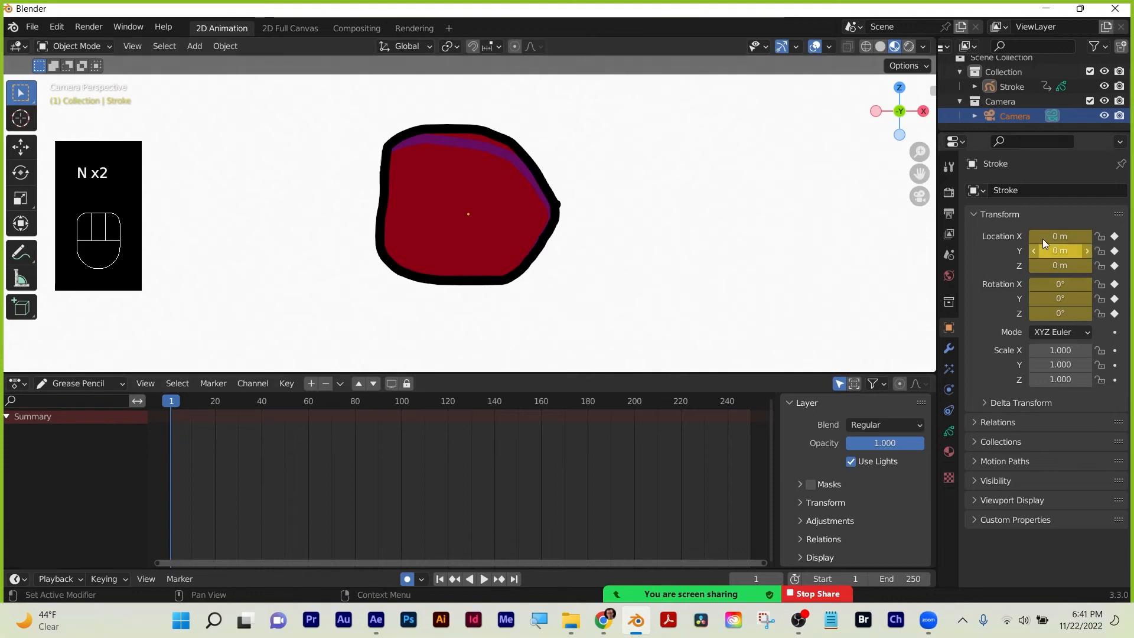
key("i")
key("i")
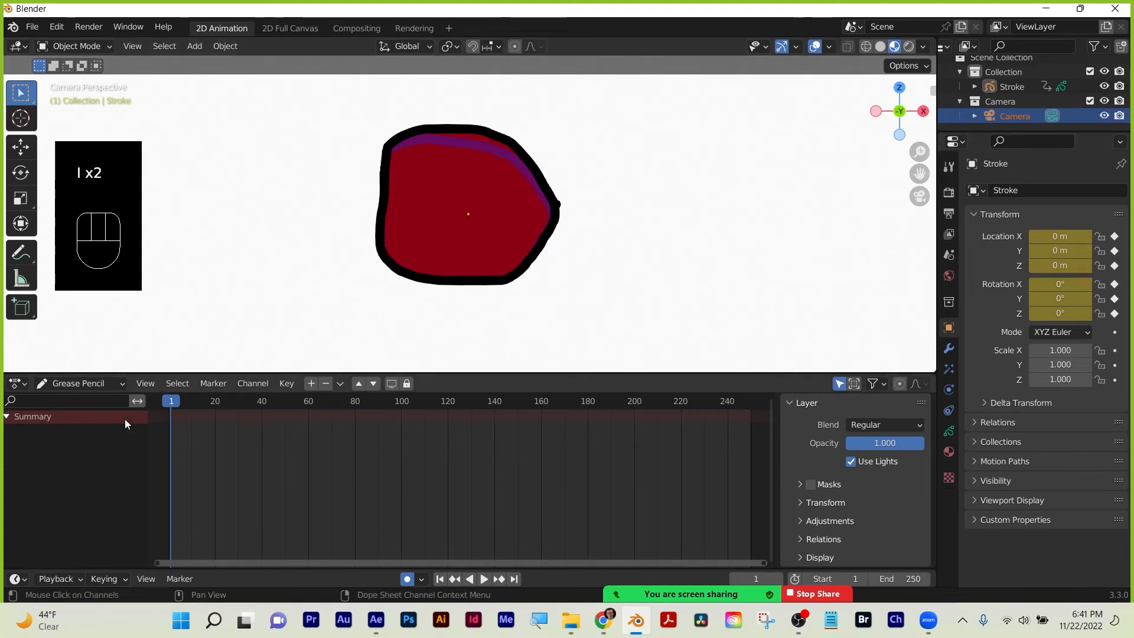
At frame 19, orbit the camera and zoom in on the drawing, and insert location and rotation keyframes for the Stroke object.
left_click_drag(176, 402, 212, 405)
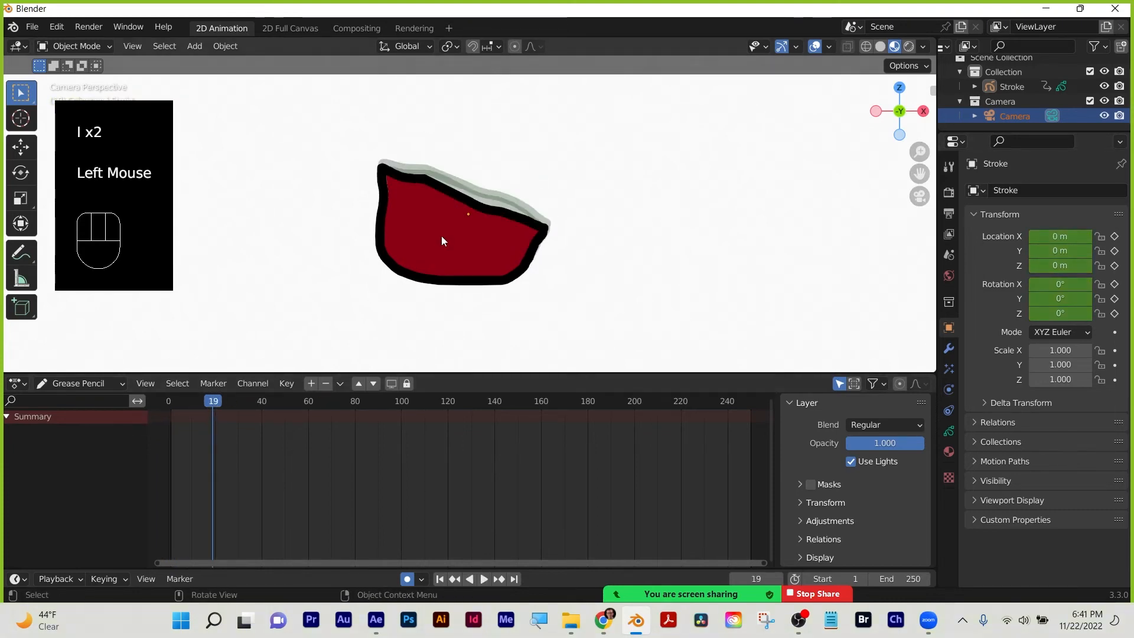
mouse_move(407, 232)
middle_mouse_down()
mouse_move(455, 257)
mouse_move(456, 246)
mouse_move(476, 253)
middle_mouse_up()
scroll(449, 246, "up", 4)
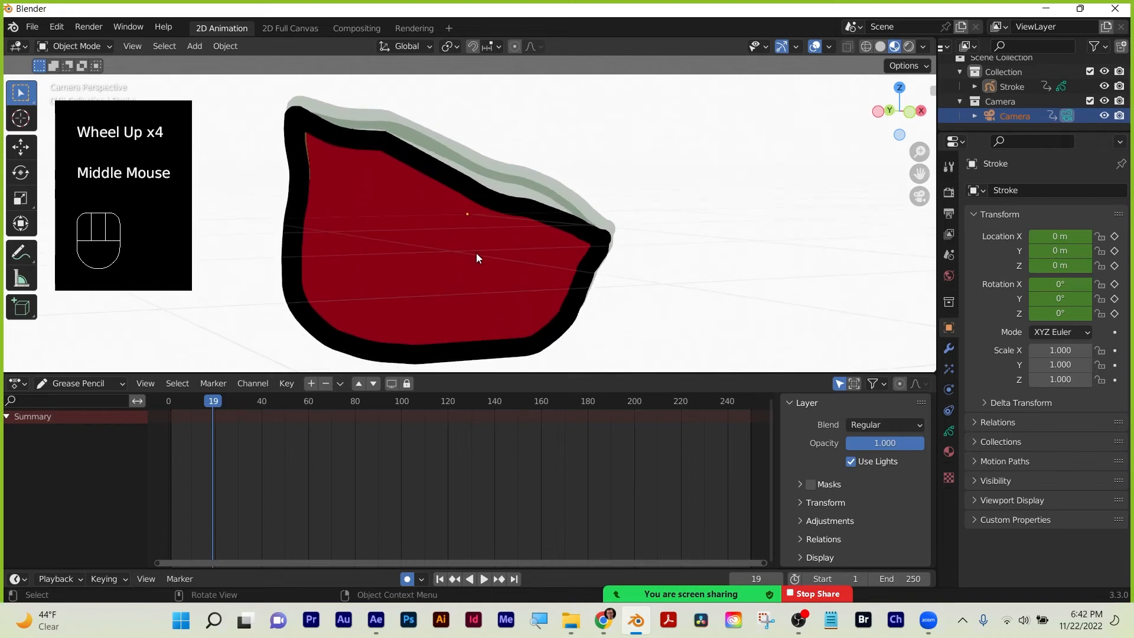
key("i")
key("i")
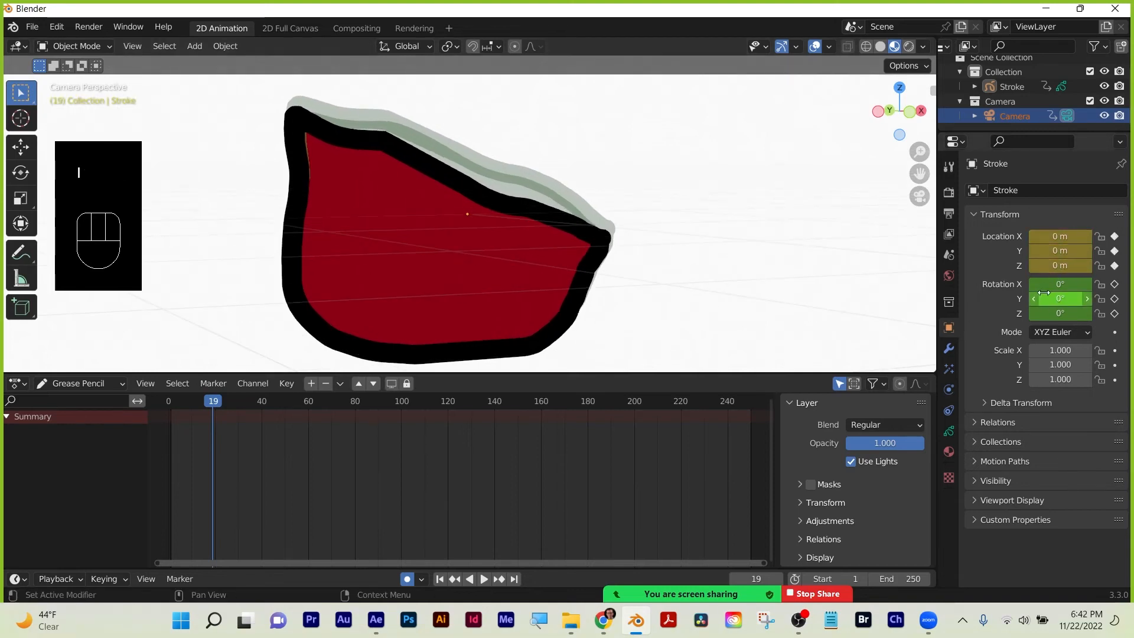
left_click_drag(228, 410, 175, 407)
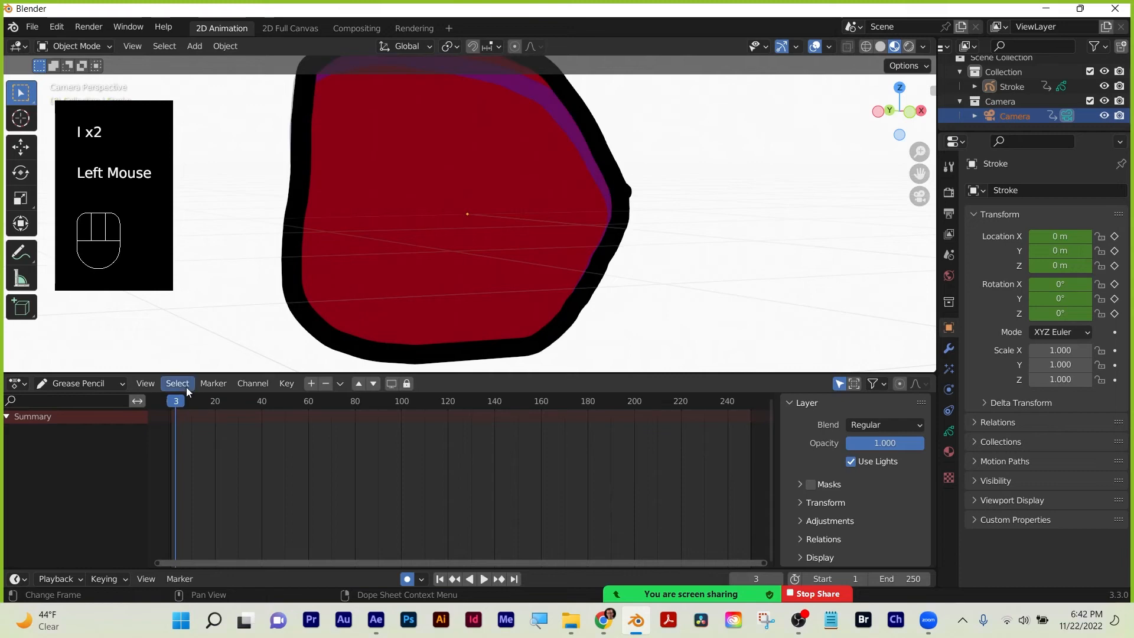
Change the Grease Pencil dope sheet area to a Timeline, expand the summary and select the Camera channel.
left_click(18, 384)
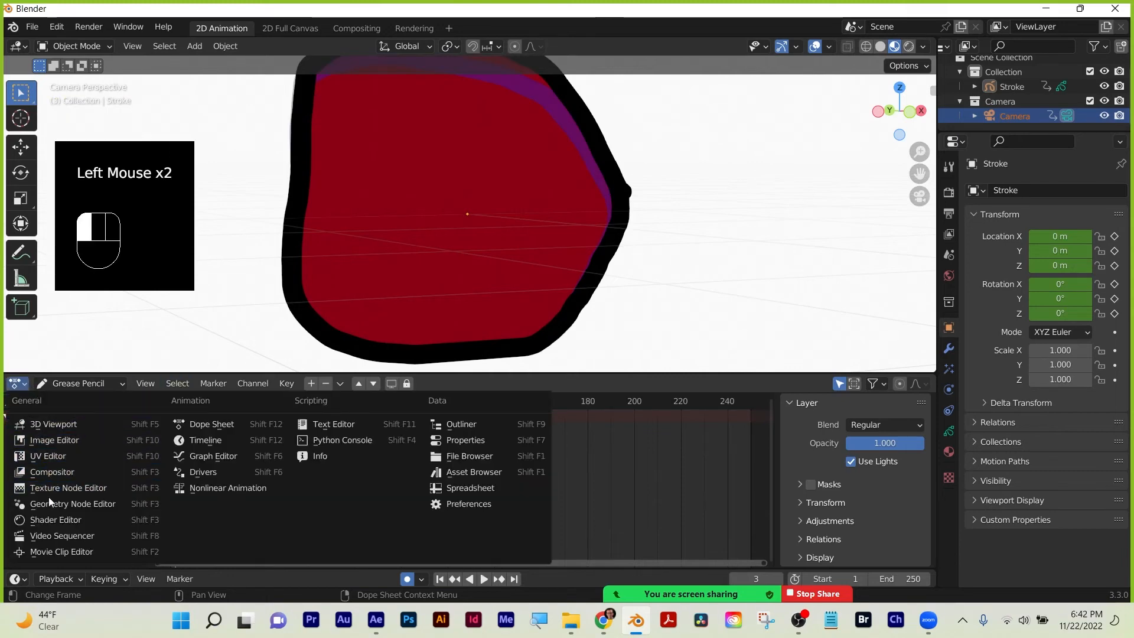
left_click(208, 426)
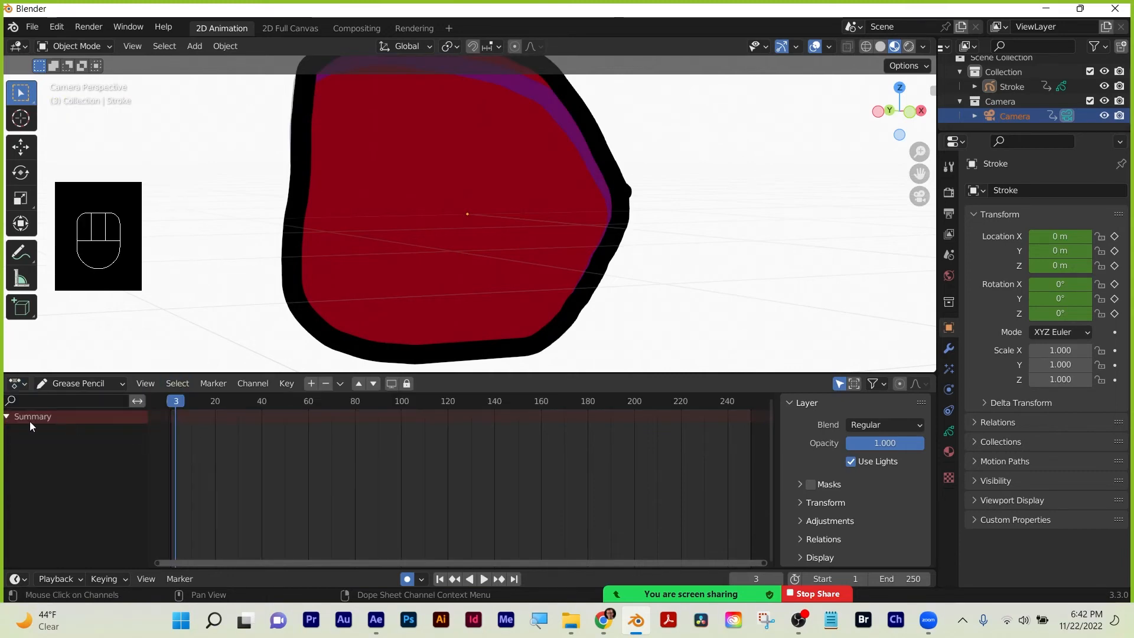
double_click(8, 420)
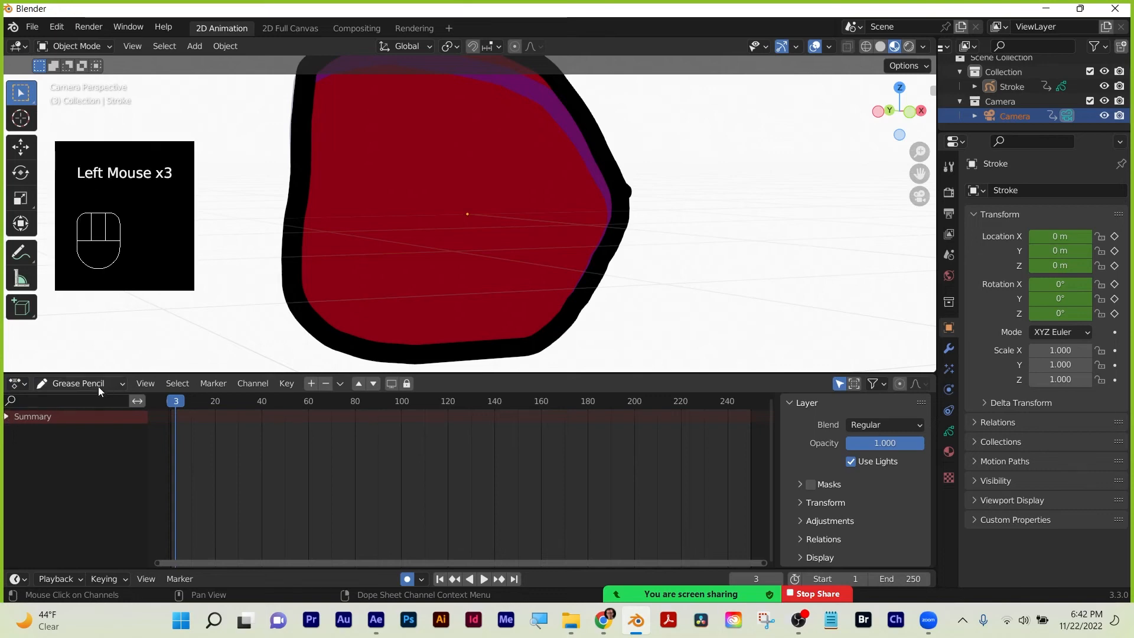
left_click_drag(31, 384, 204, 442)
left_click(179, 383)
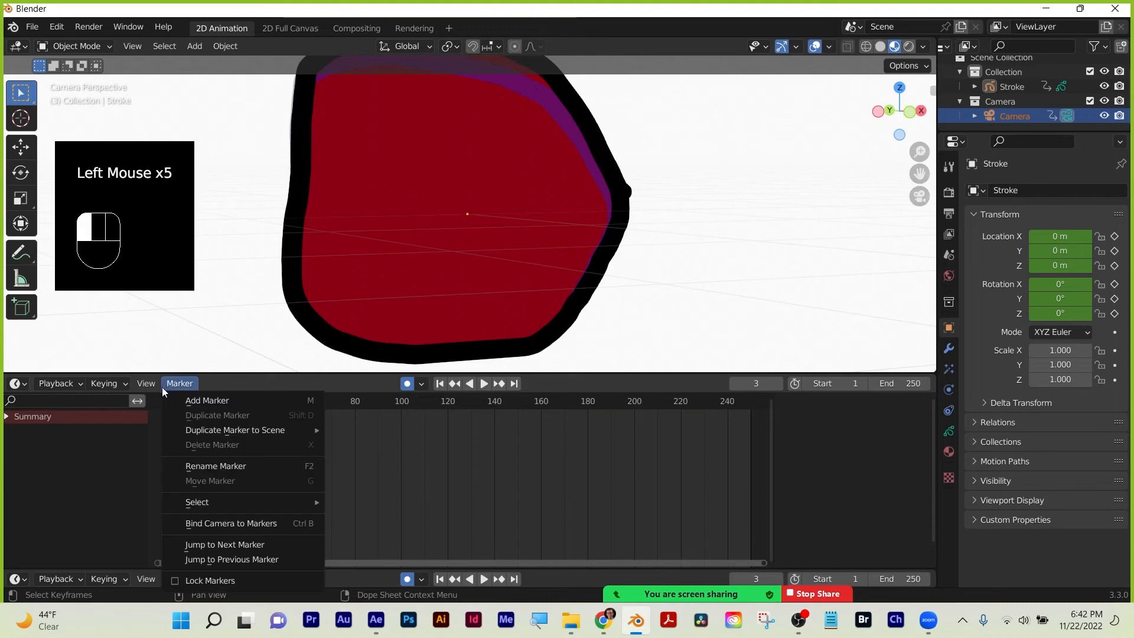
left_click(7, 418)
left_click(30, 431)
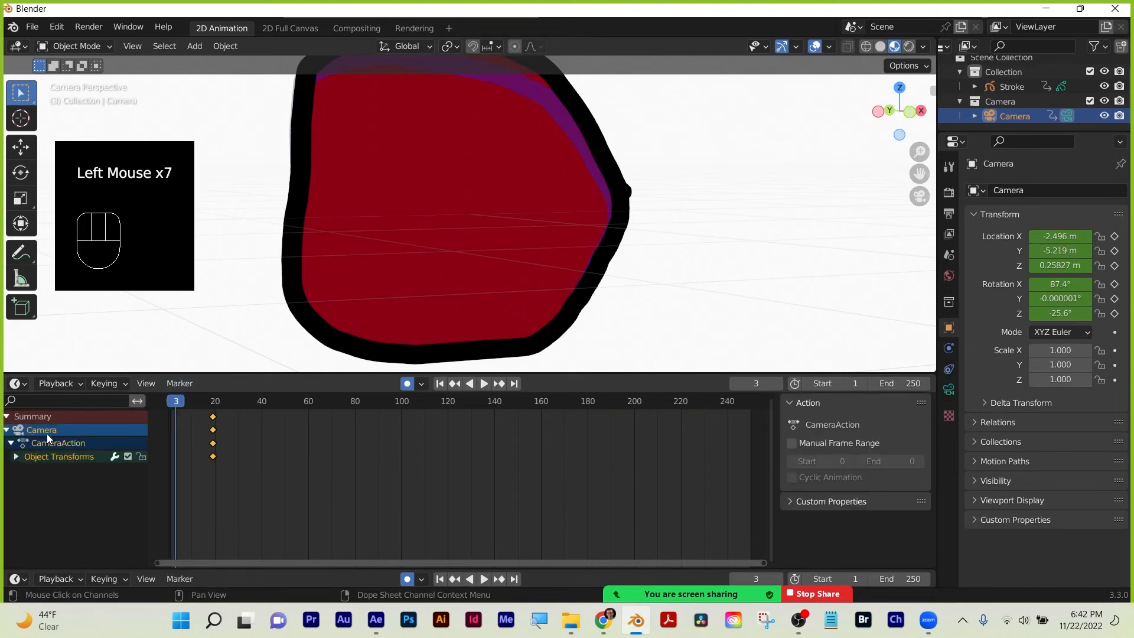
Return to the front view and insert keyframes for the camera's location and rotation at frame 1.
left_click_drag(171, 402, 770, 405)
left_click_drag(164, 400, 165, 399)
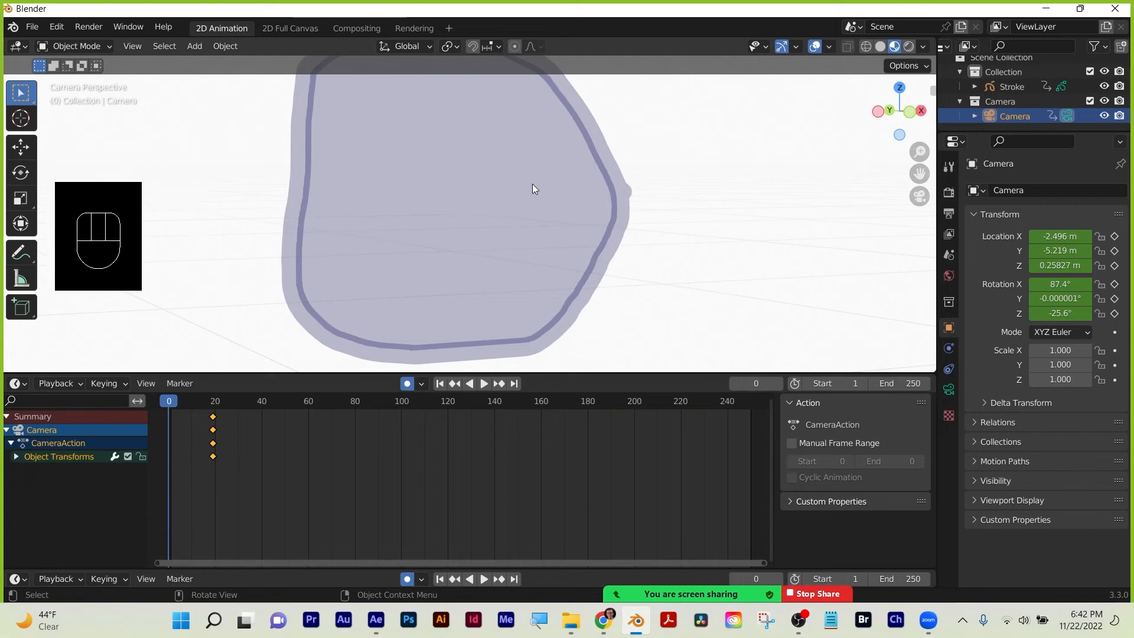
key("grave")
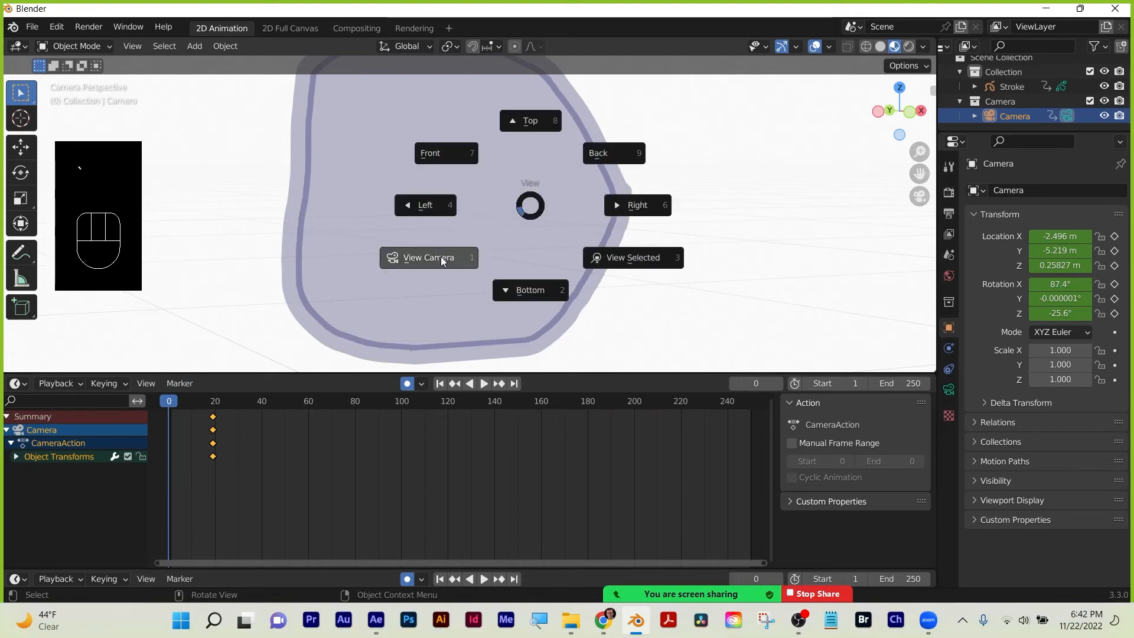
left_click(441, 257)
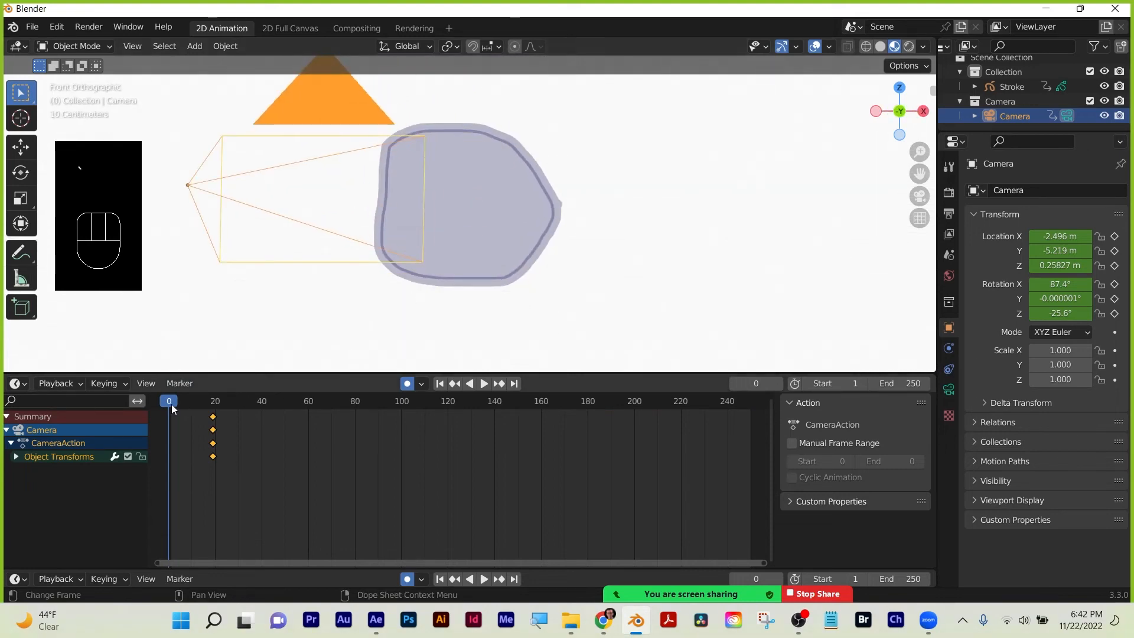
mouse_move(171, 404)
left_mouse_down()
mouse_move(186, 404)
mouse_move(172, 404)
left_mouse_up()
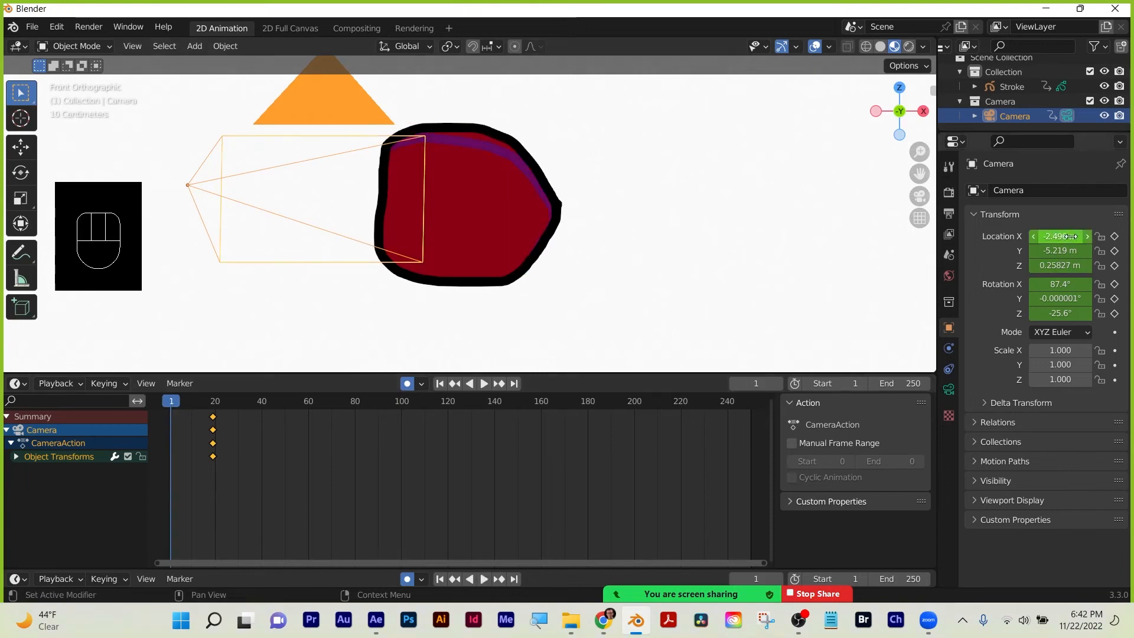
key("i")
key("i")
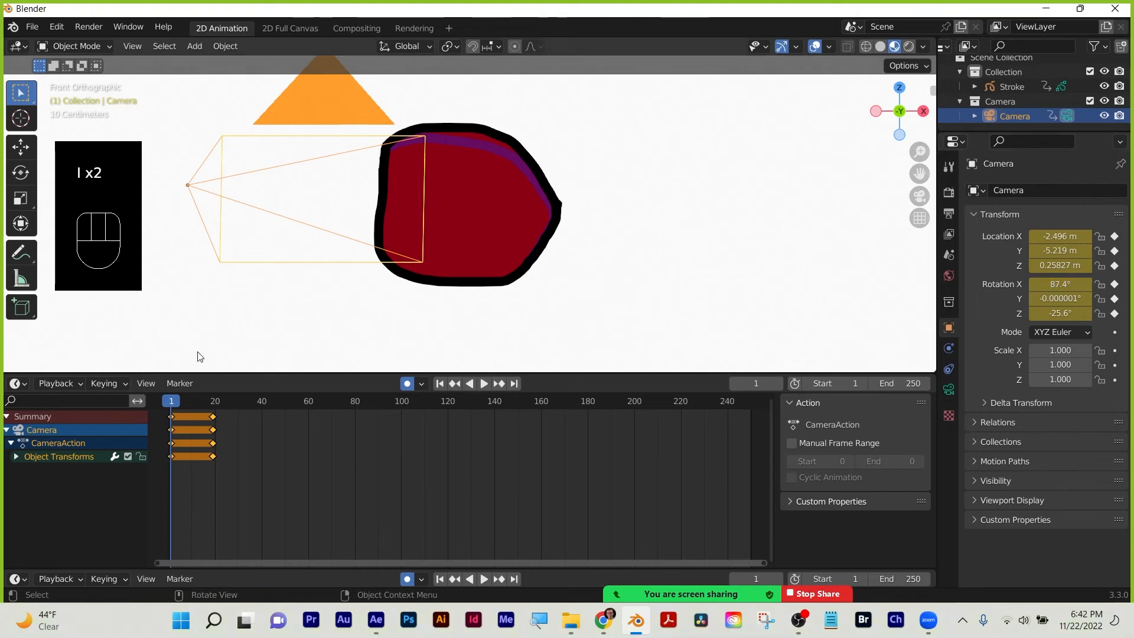
At frame 18, orbit the camera to a higher, more angled view of the drawing and insert location and rotation keyframes for it.
left_click_drag(172, 402, 211, 405)
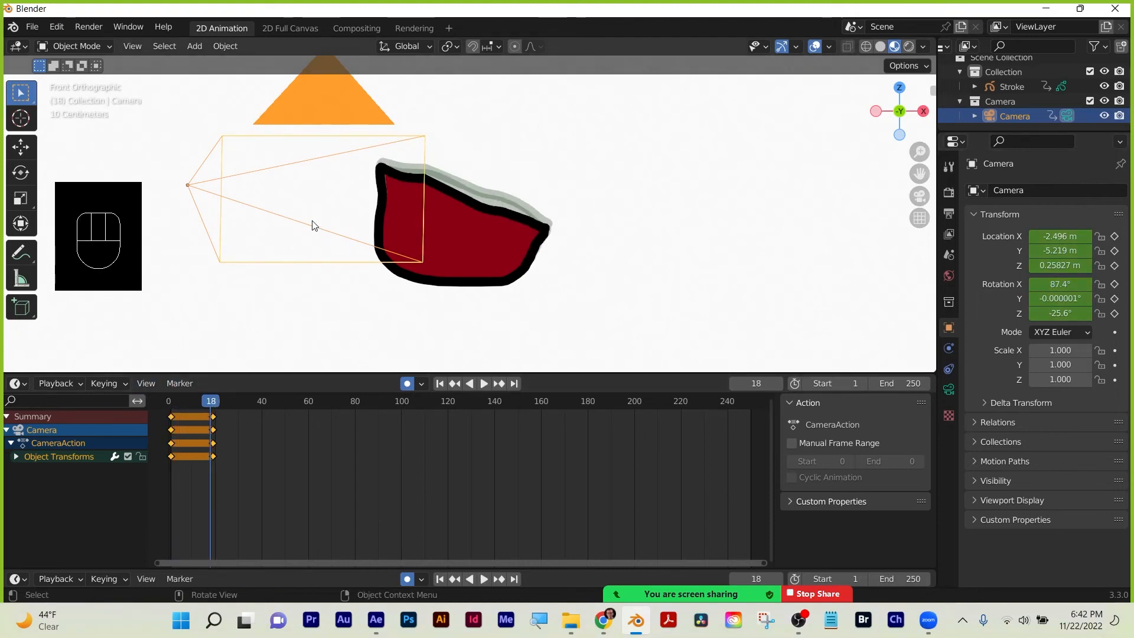
middle_click_drag(313, 225, 441, 246)
key("Tab")
key("grave")
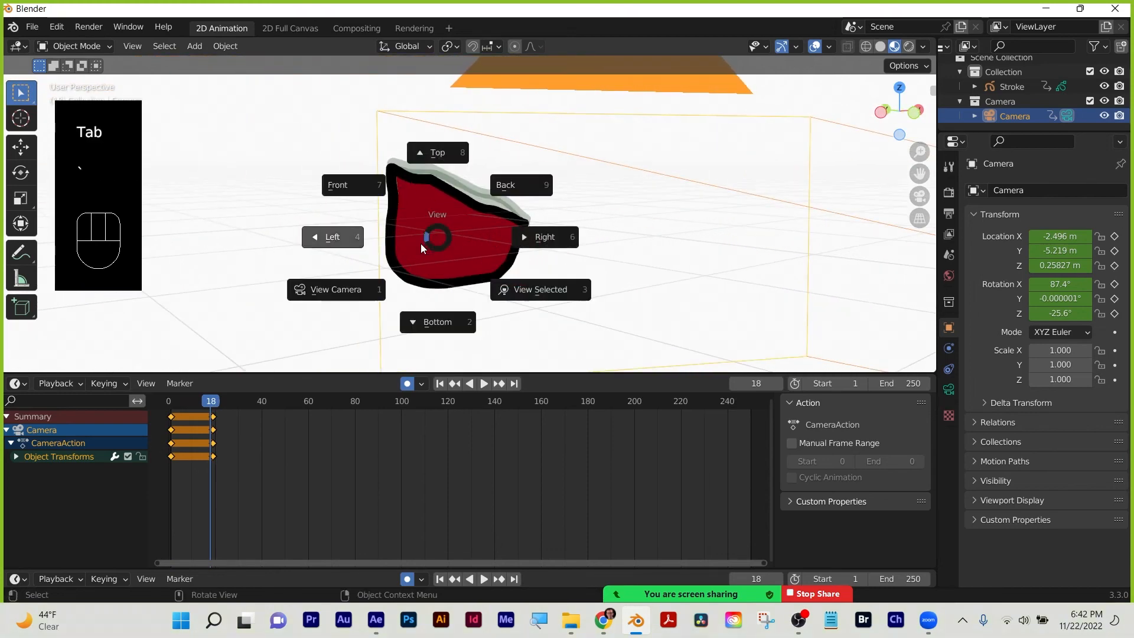
middle_click_drag(389, 239, 469, 263)
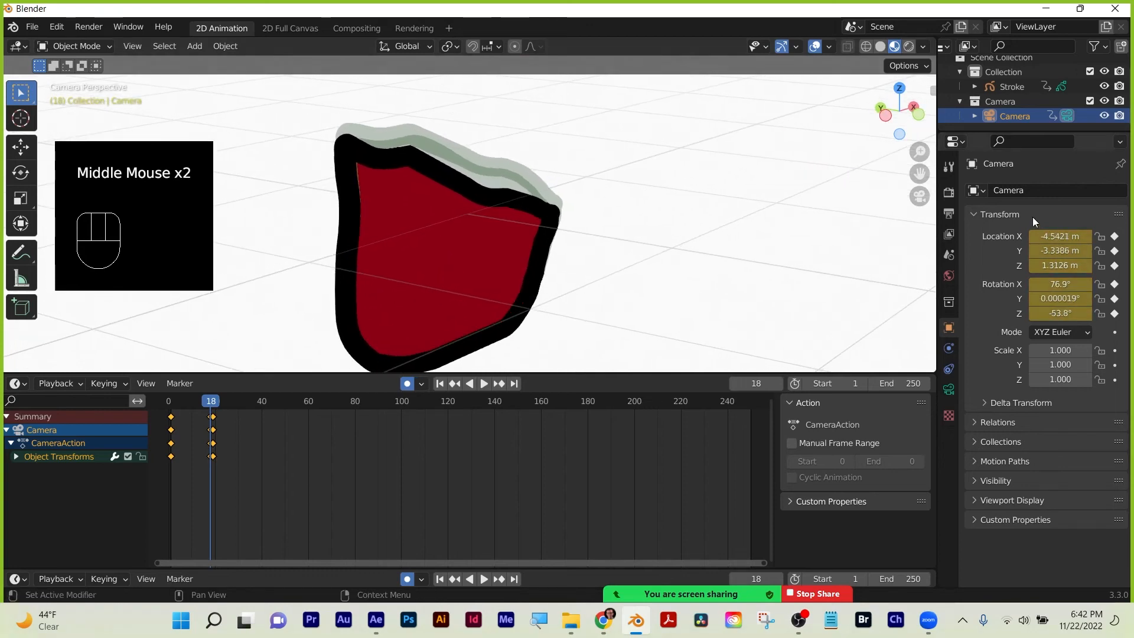
key("i")
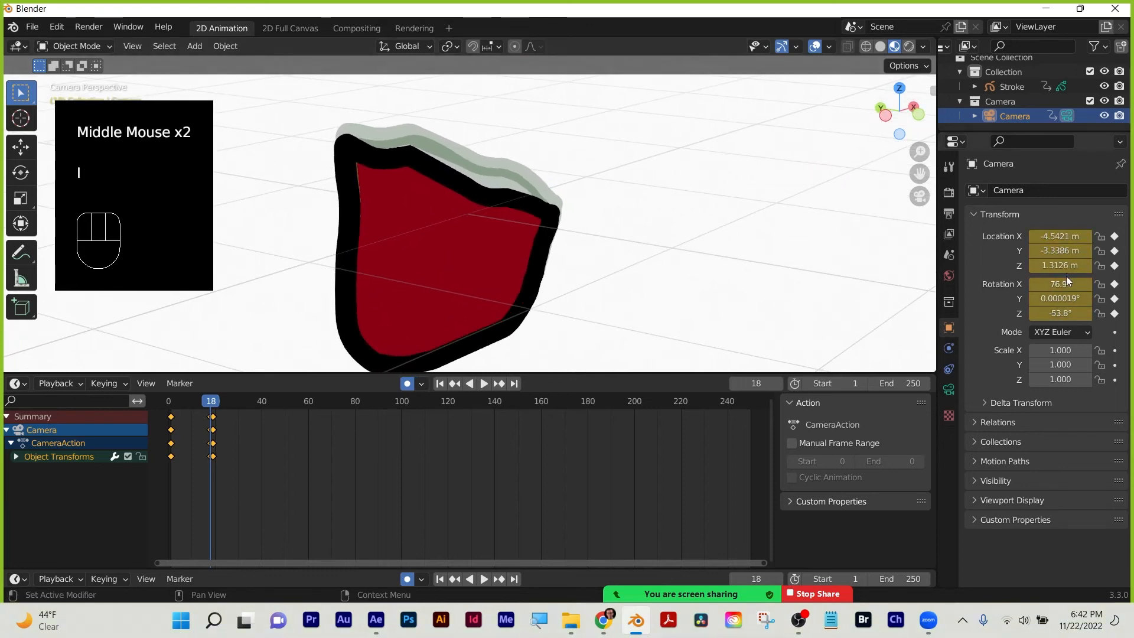
key("i")
Play back and scrub the camera animation from frame 1 to review the move.
left_click_drag(216, 408, 169, 404)
key("space")
key("space")
key("space")
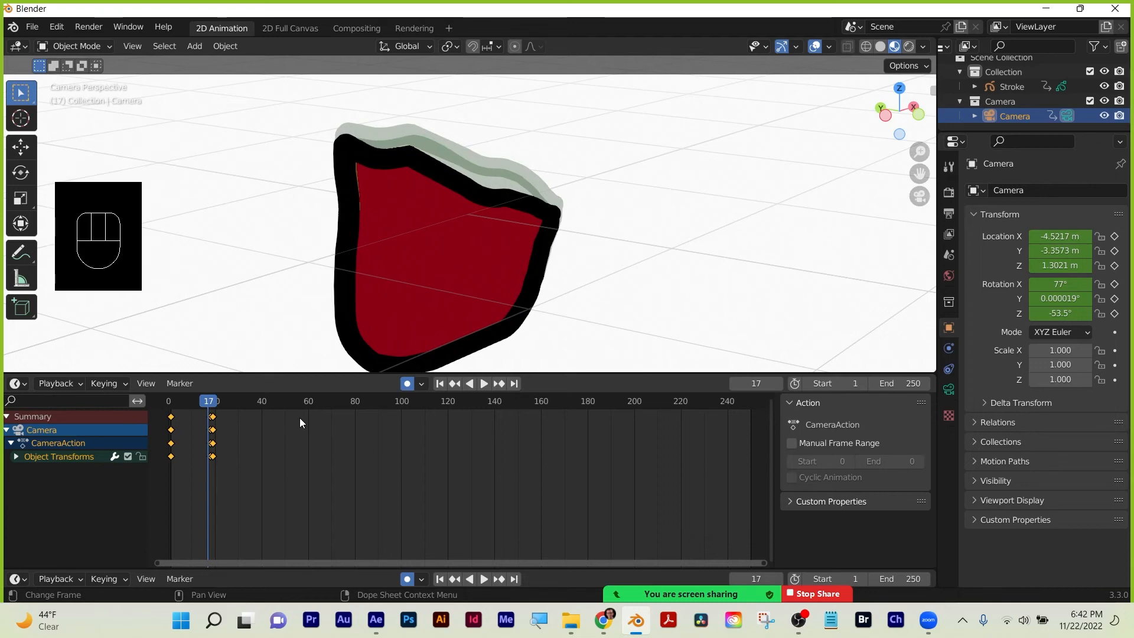
left_click_drag(210, 402, 170, 401)
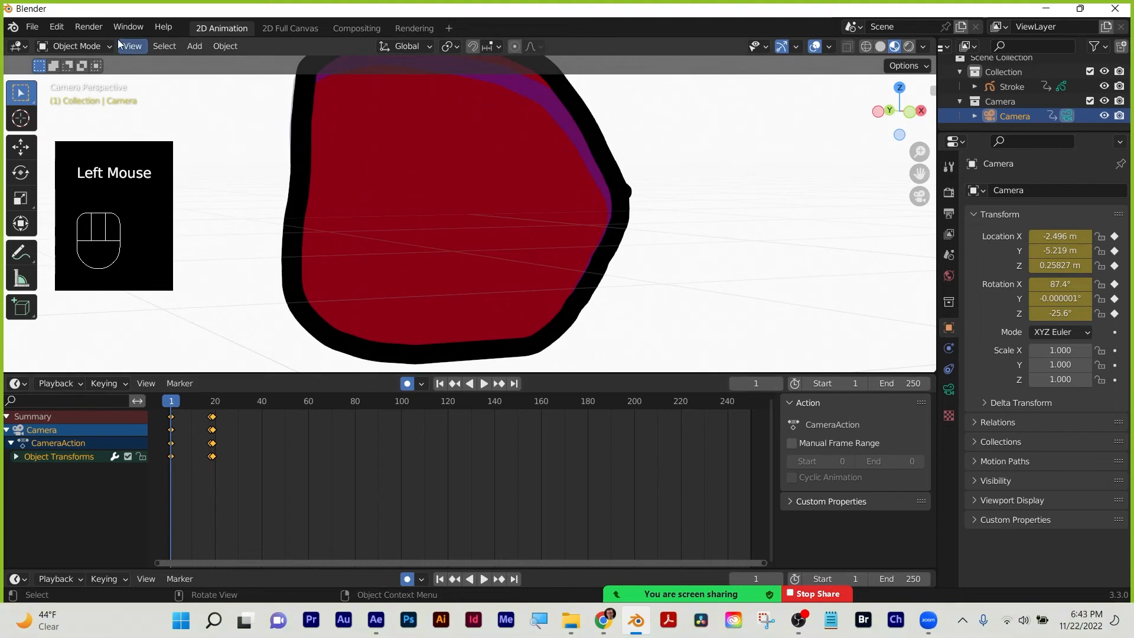
left_click(79, 46)
left_click(85, 47)
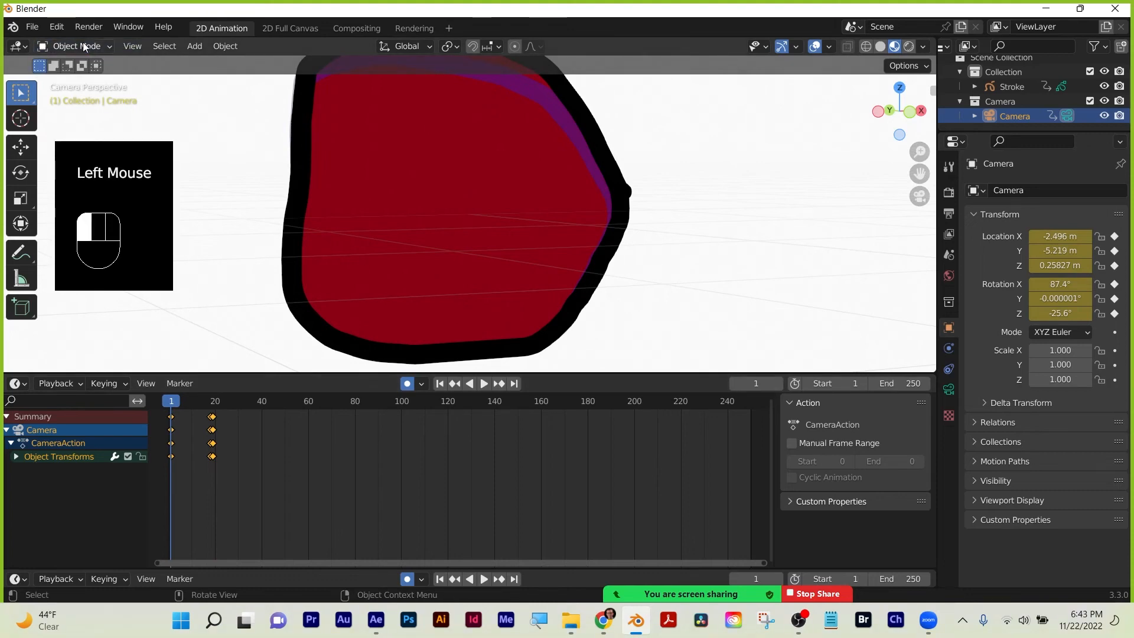
double_click(84, 47)
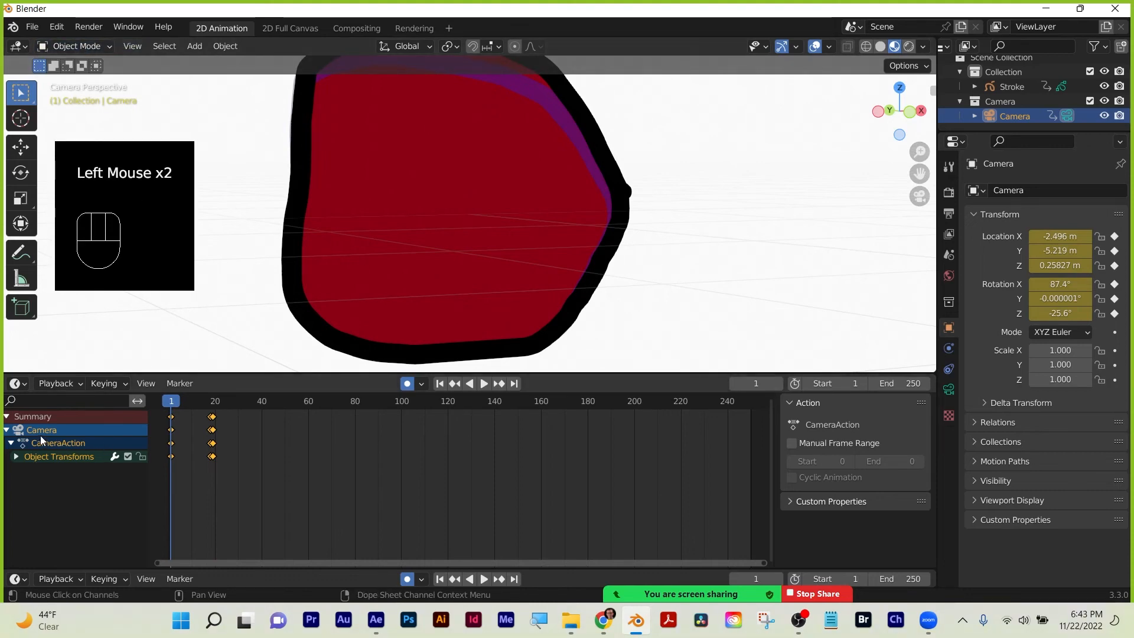
left_click(57, 507)
left_click_drag(178, 401, 205, 399)
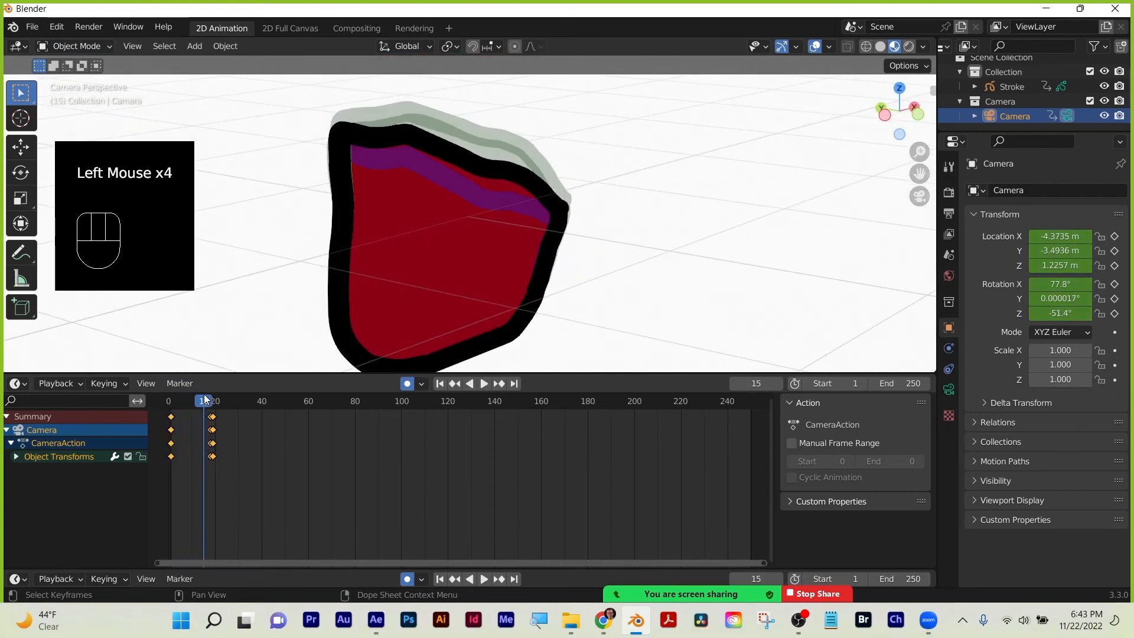
Start a new 2D Animation file without saving the current one.
left_click(33, 30)
mouse_move(58, 45)
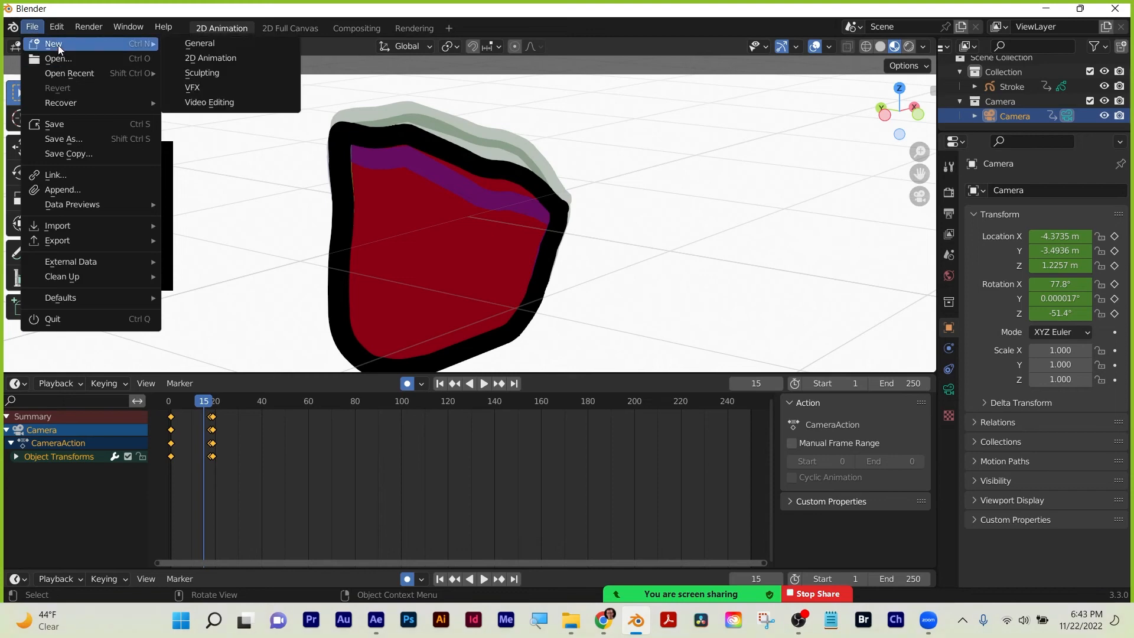
left_click(203, 57)
left_click(577, 332)
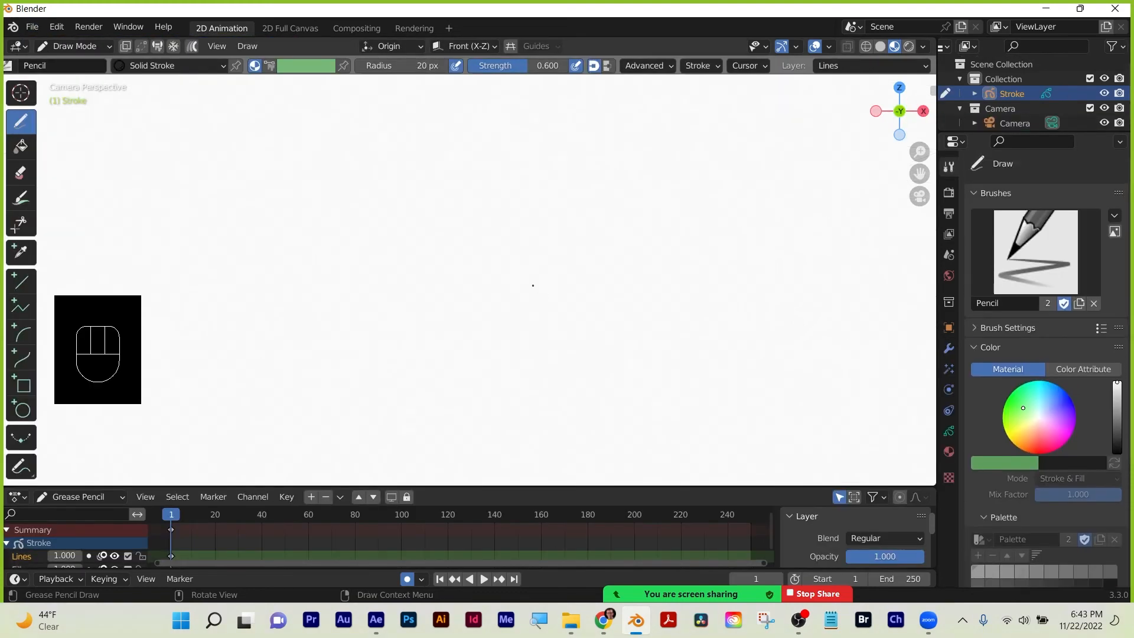
Set the Pencil brush to strength 1.000 and radius 112 px, and draw a closed teardrop-like eye outline.
left_click_drag(520, 65, 565, 66)
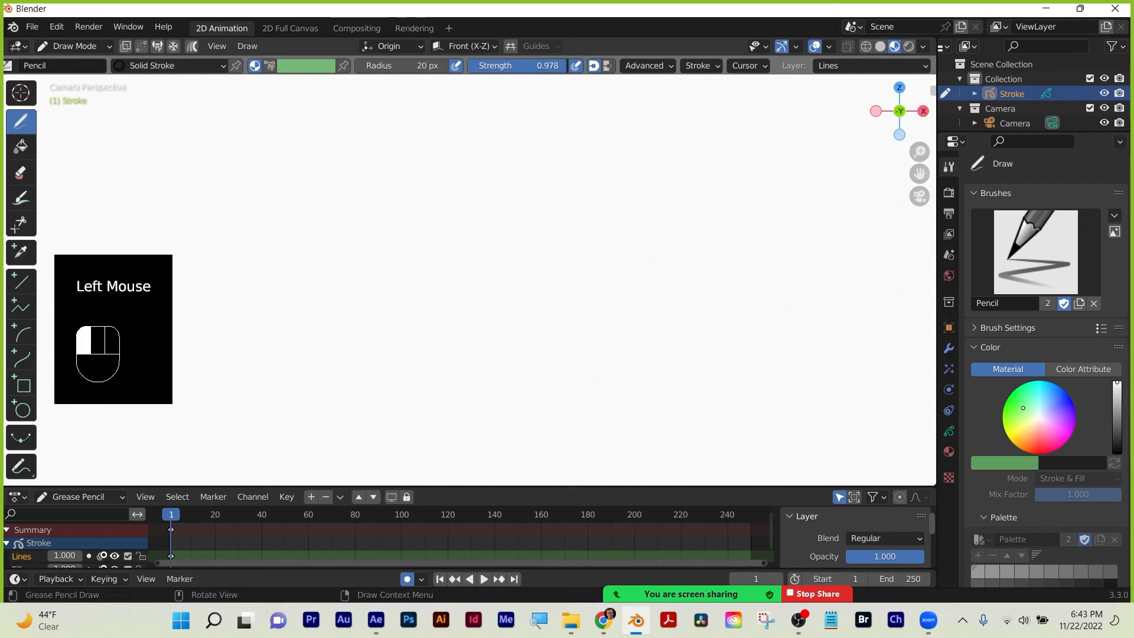
key("f")
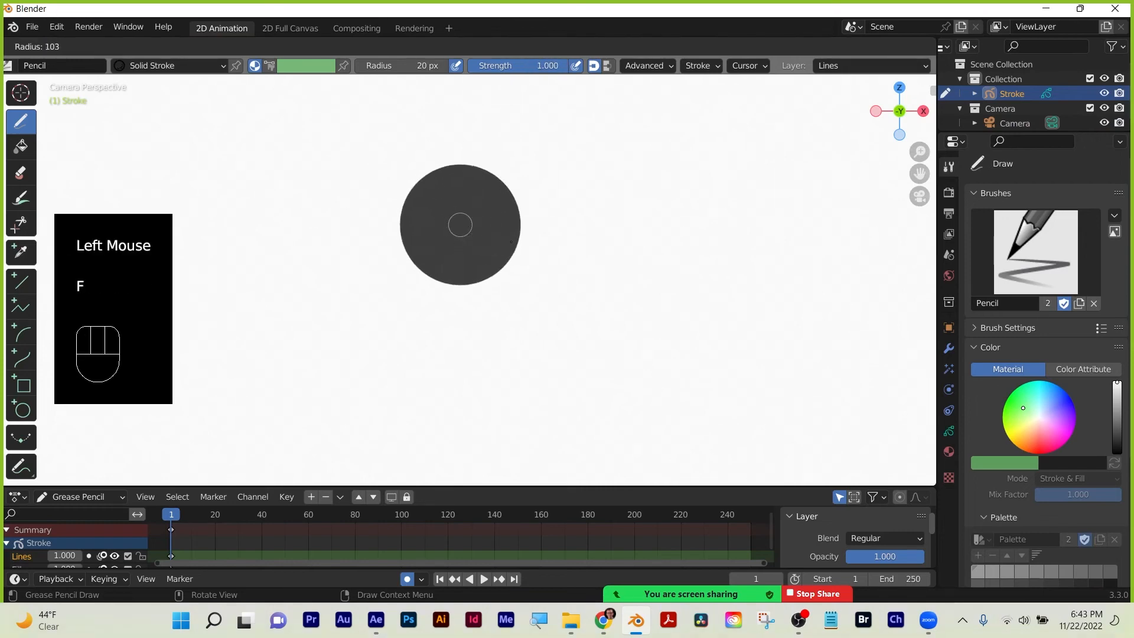
key("f")
key("f")
mouse_move(583, 224)
left_mouse_down()
mouse_move(388, 169)
mouse_move(378, 395)
mouse_move(606, 387)
mouse_move(648, 293)
mouse_move(595, 234)
left_mouse_up()
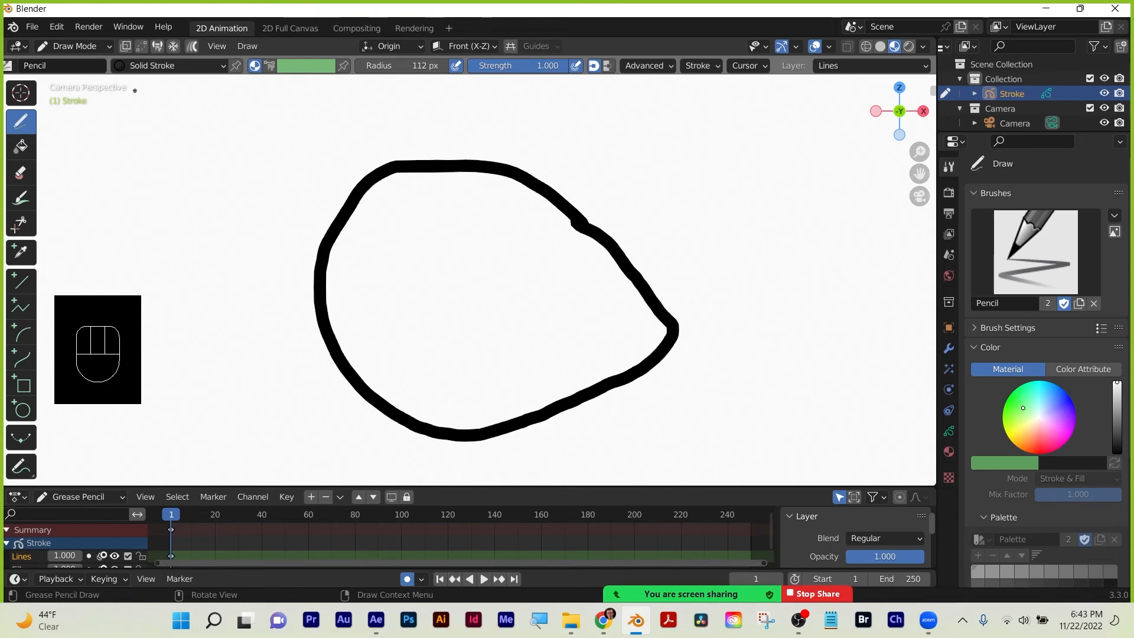
Switch to Sculpt Mode and thicken the outline's upper edge using the Thickness brush with a 77 px radius.
left_click(66, 66)
left_click(83, 44)
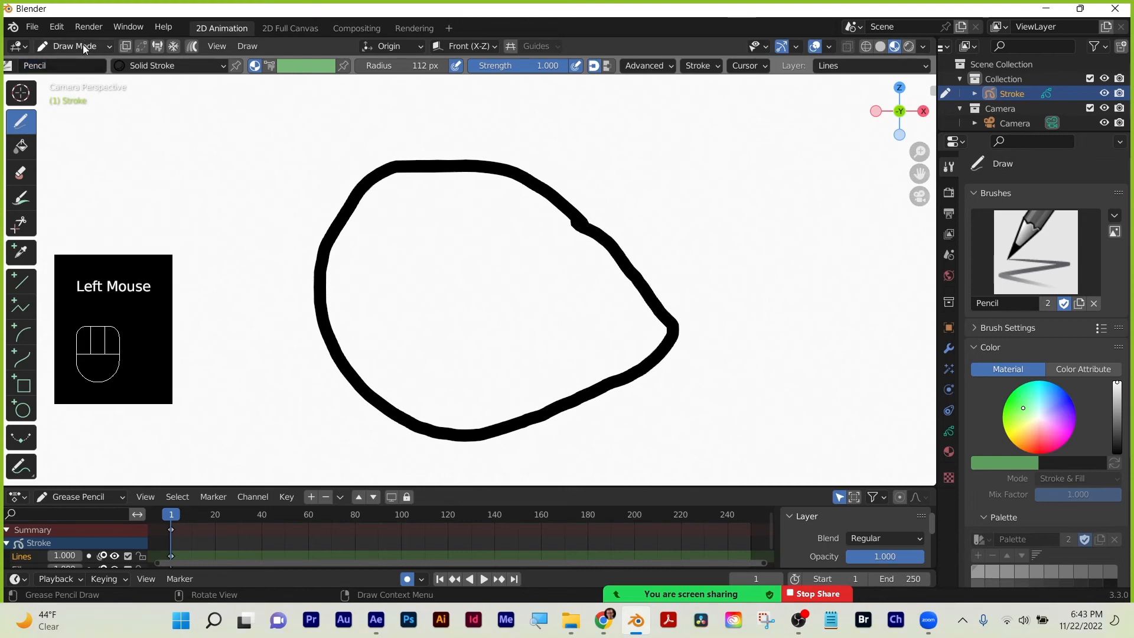
left_click(94, 46)
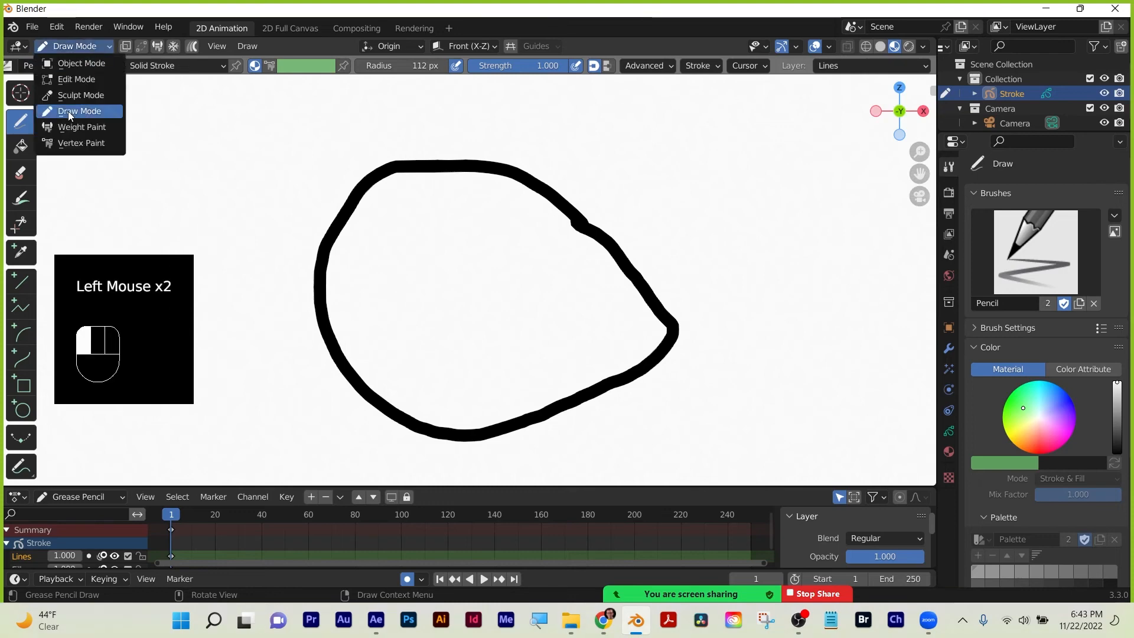
left_click(73, 95)
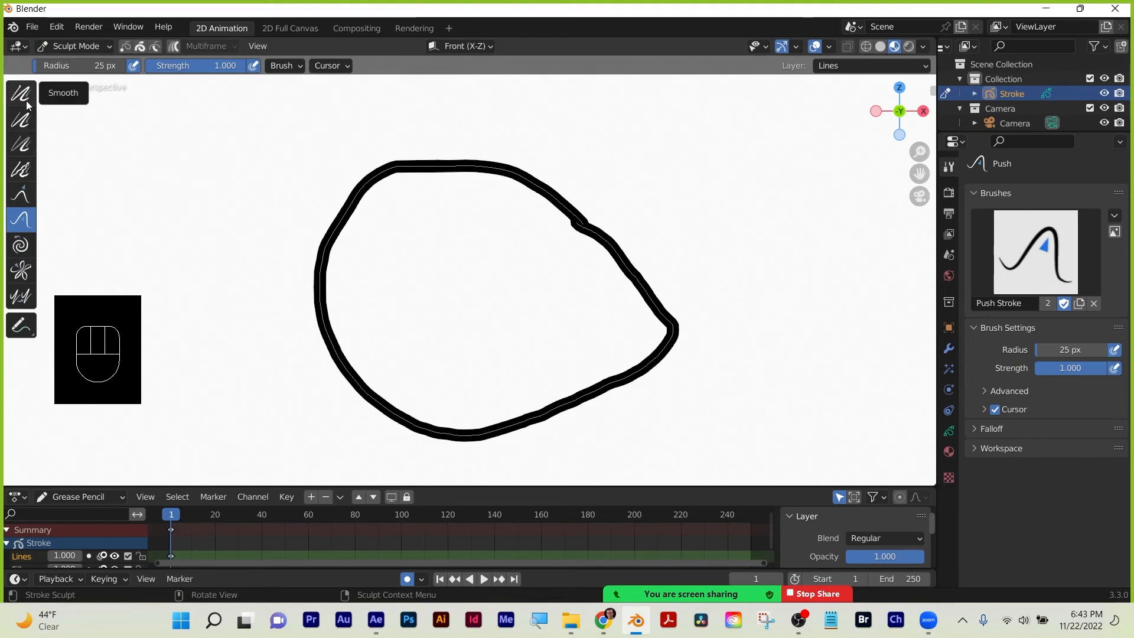
left_click(22, 120)
key("f")
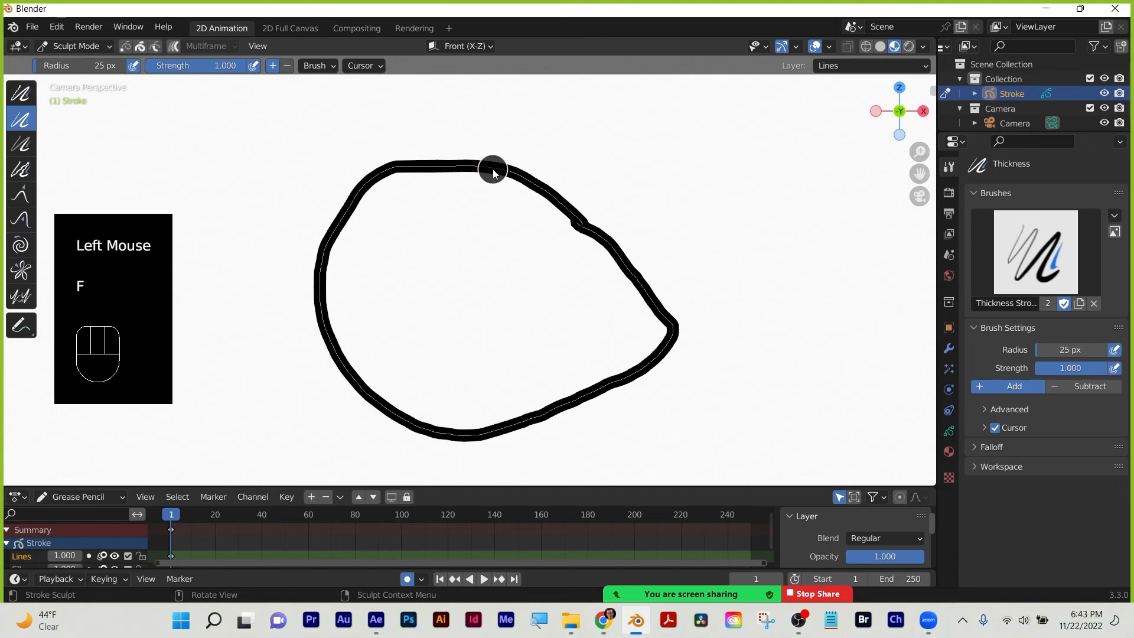
left_click(525, 190)
mouse_move(528, 182)
left_mouse_down()
mouse_move(485, 172)
mouse_move(392, 183)
mouse_move(521, 172)
mouse_move(439, 157)
mouse_move(419, 172)
mouse_move(582, 202)
left_mouse_up()
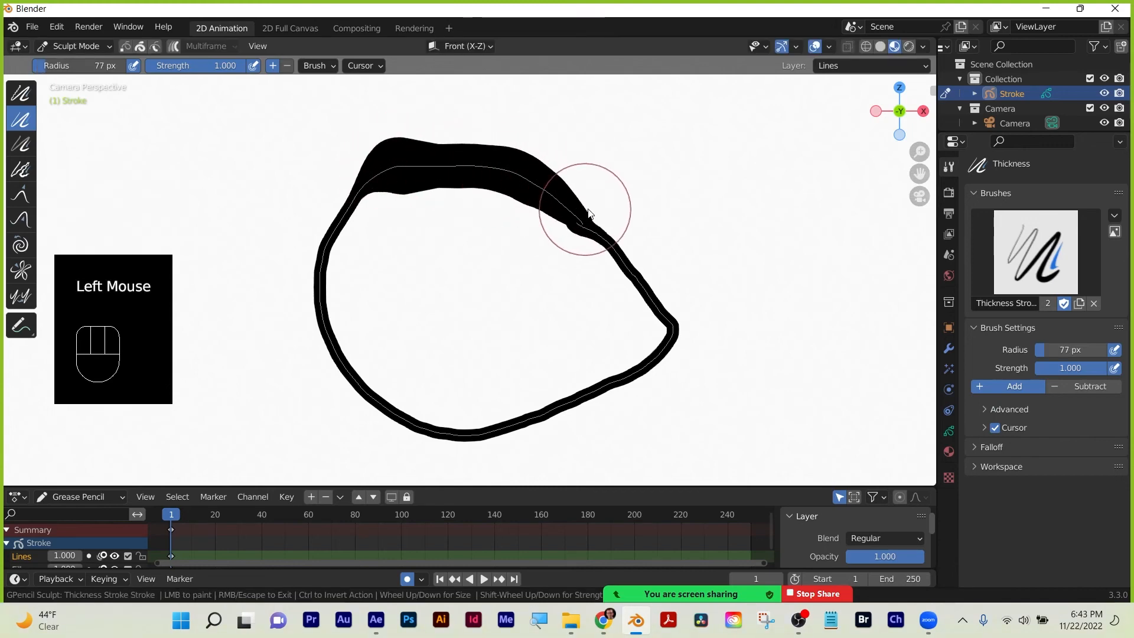
Orbit around the stroke and thicken its upper, left and lower parts from side views with the Thickness brush.
mouse_move(726, 222)
middle_mouse_down()
mouse_move(734, 245)
mouse_move(577, 280)
middle_mouse_up()
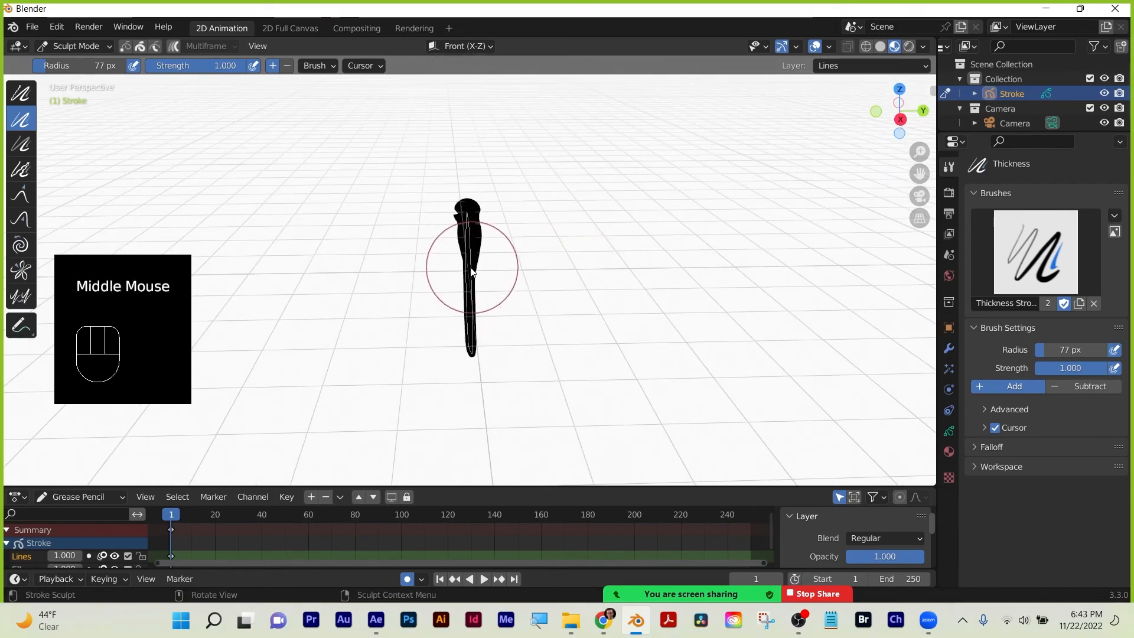
left_click_drag(468, 274, 464, 189)
middle_click_drag(614, 304, 552, 329)
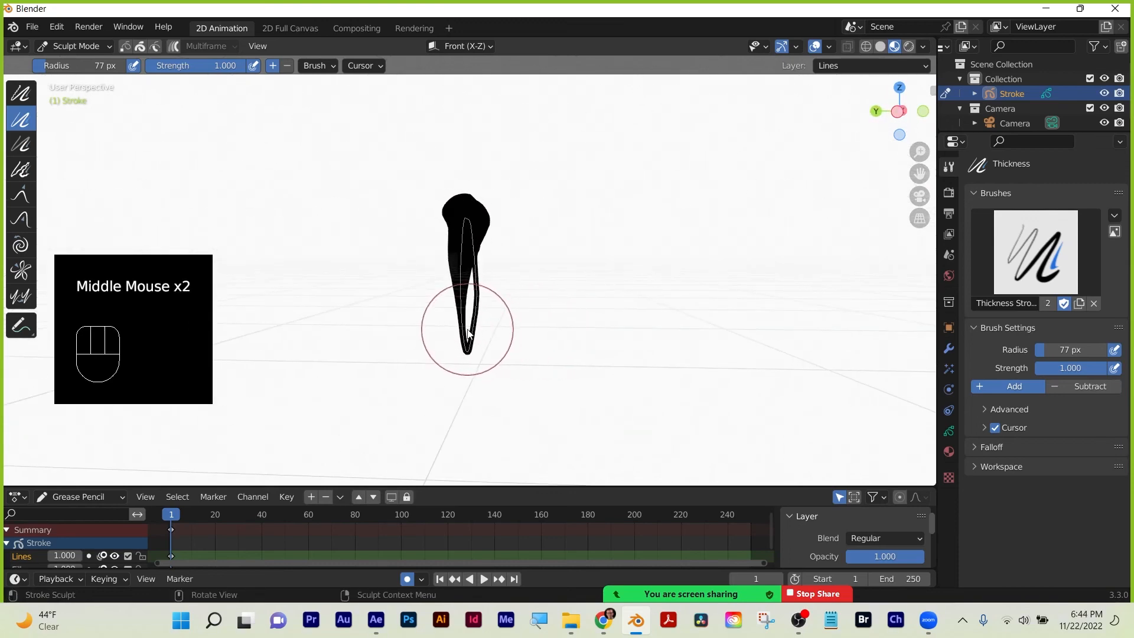
left_click_drag(468, 329, 544, 350)
mouse_move(544, 350)
middle_mouse_down()
mouse_move(347, 347)
mouse_move(514, 309)
mouse_move(557, 326)
mouse_move(511, 332)
mouse_move(641, 320)
middle_mouse_up()
scroll(642, 320, "up", 2)
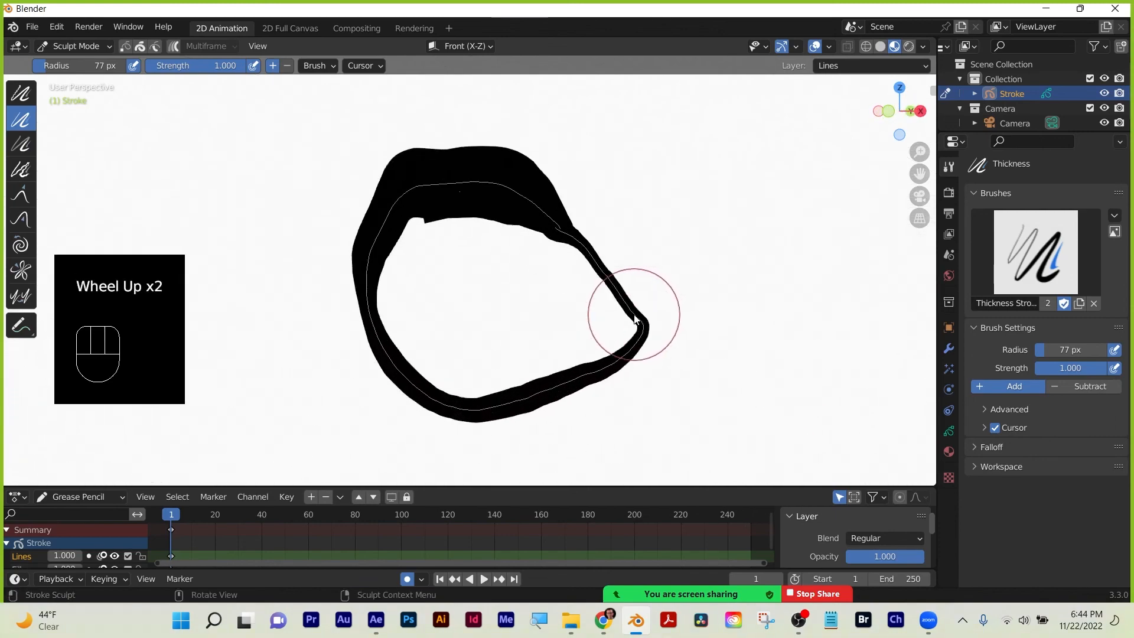
mouse_move(636, 322)
middle_mouse_down()
mouse_move(630, 335)
mouse_move(522, 343)
mouse_move(597, 344)
mouse_move(685, 321)
middle_mouse_up()
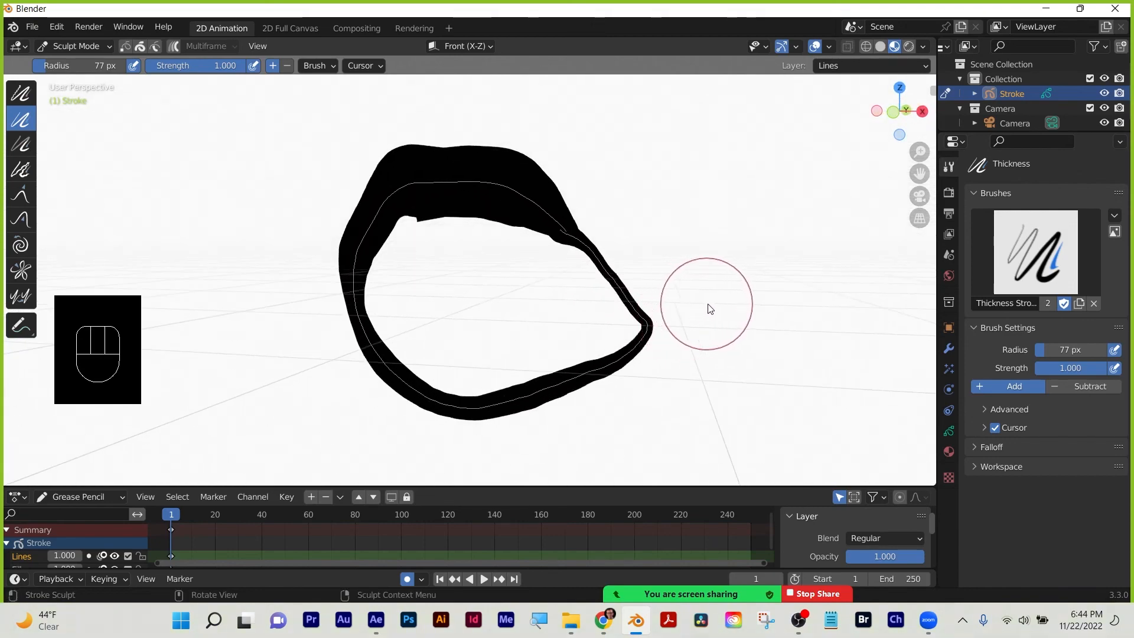
scroll(710, 308, "down", 2)
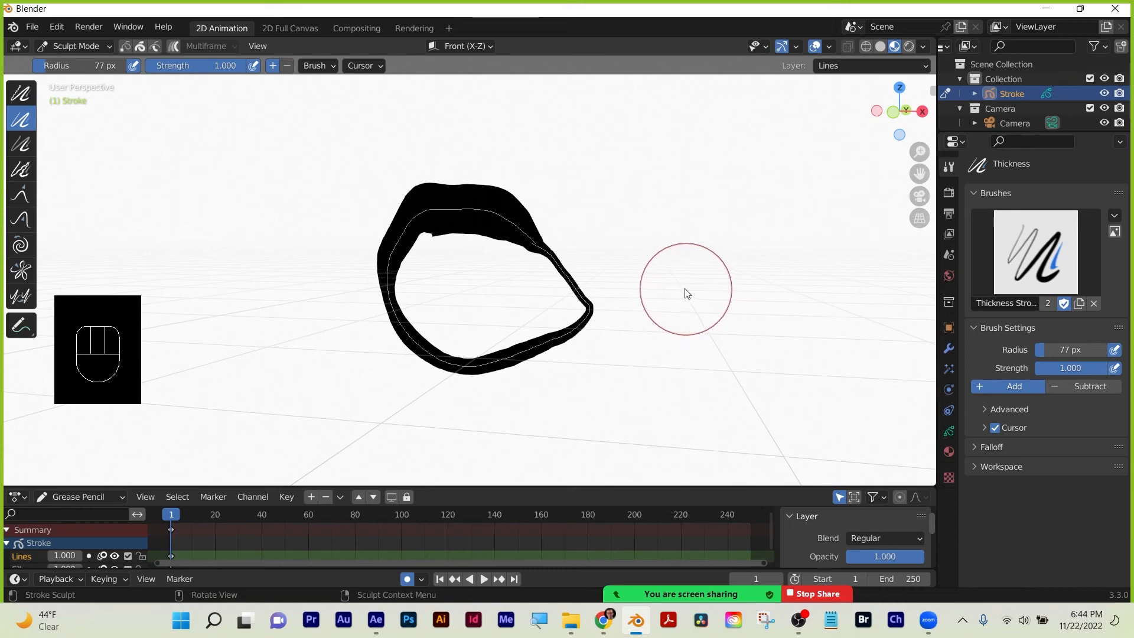
Discard the sculpted drawing and create another new 2D Animation file.
left_click(33, 27)
mouse_move(157, 44)
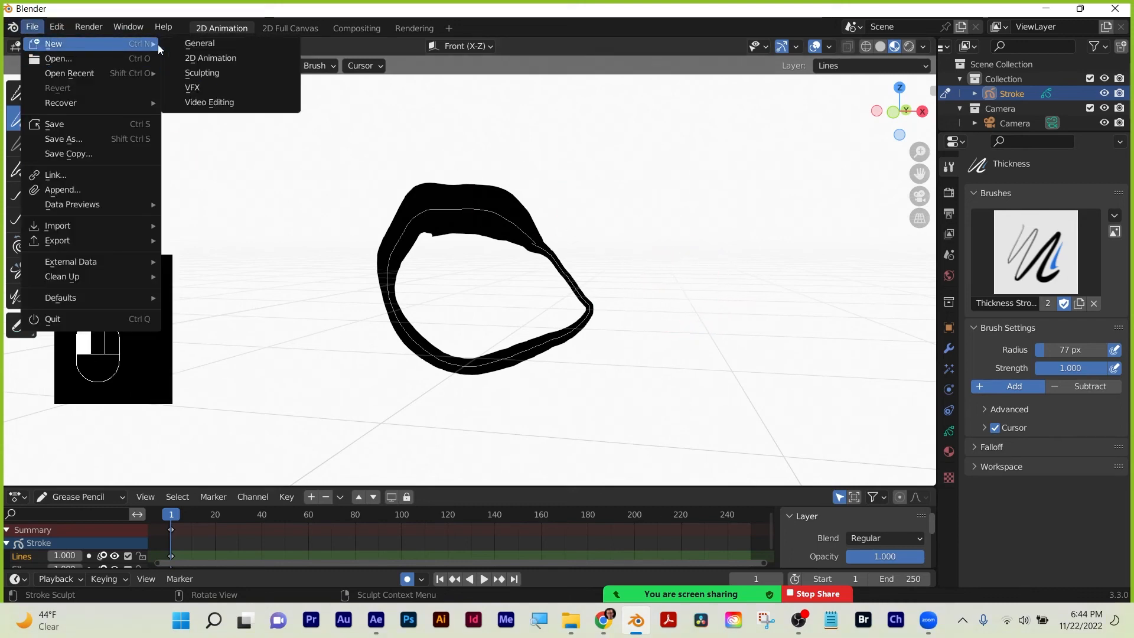
left_click(205, 59)
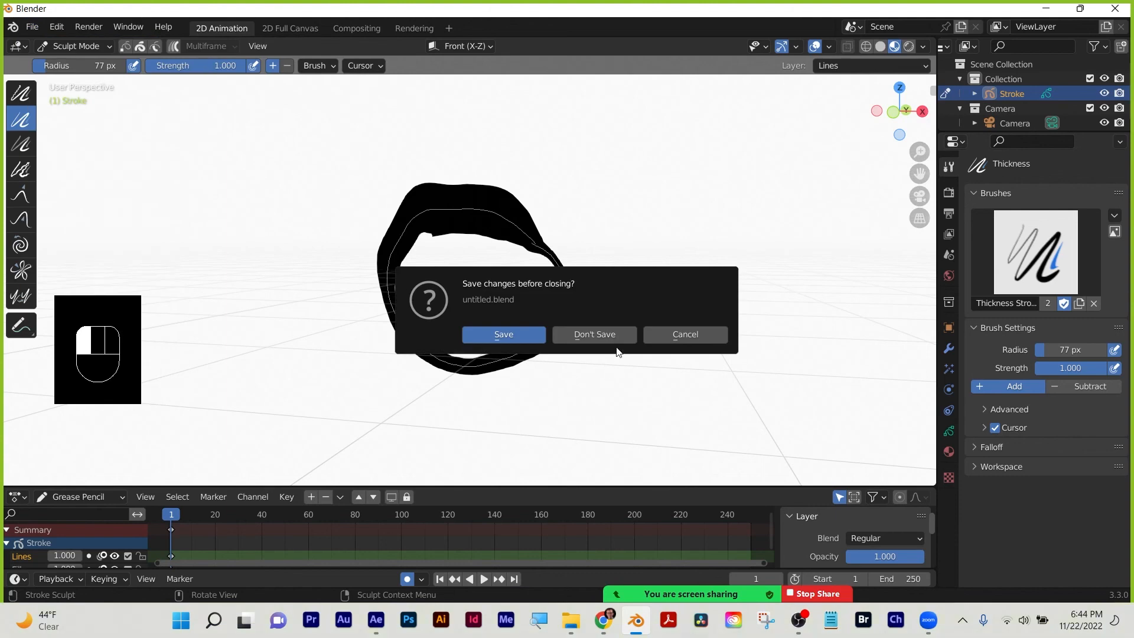
left_click(614, 338)
Create a new General file and delete the default cube.
left_click(33, 27)
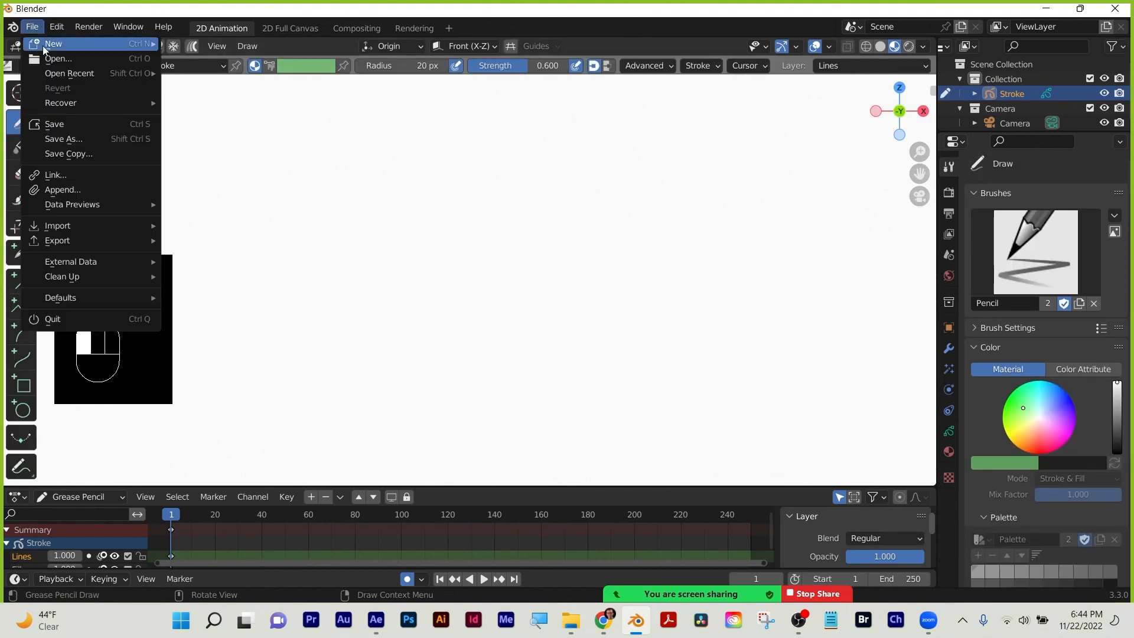
mouse_move(42, 45)
left_click(196, 46)
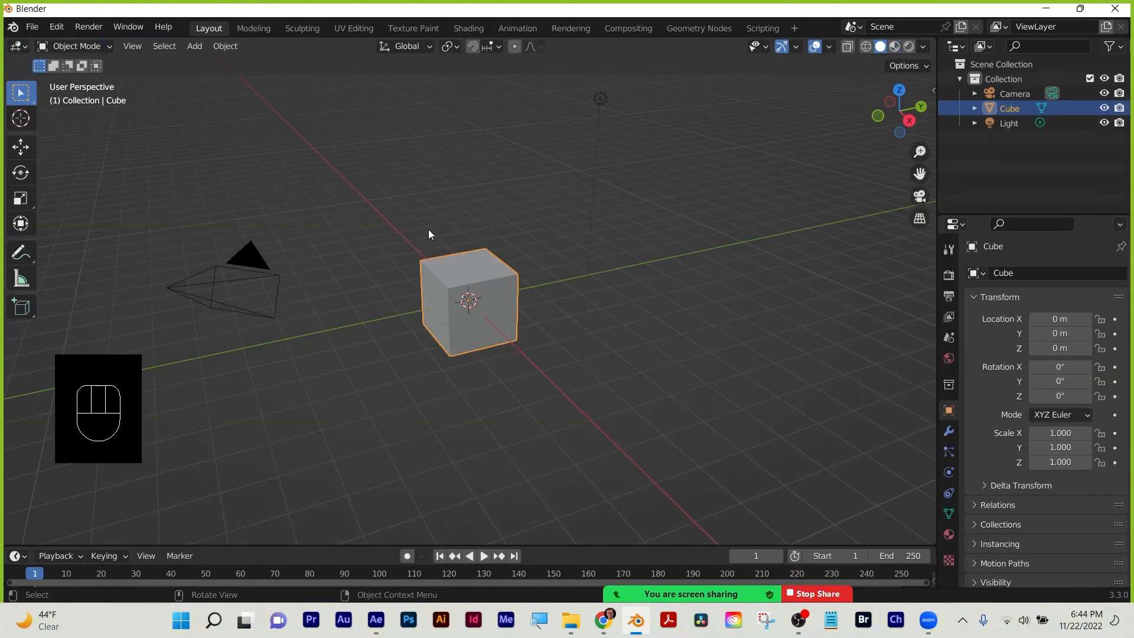
key("x")
left_click(476, 310)
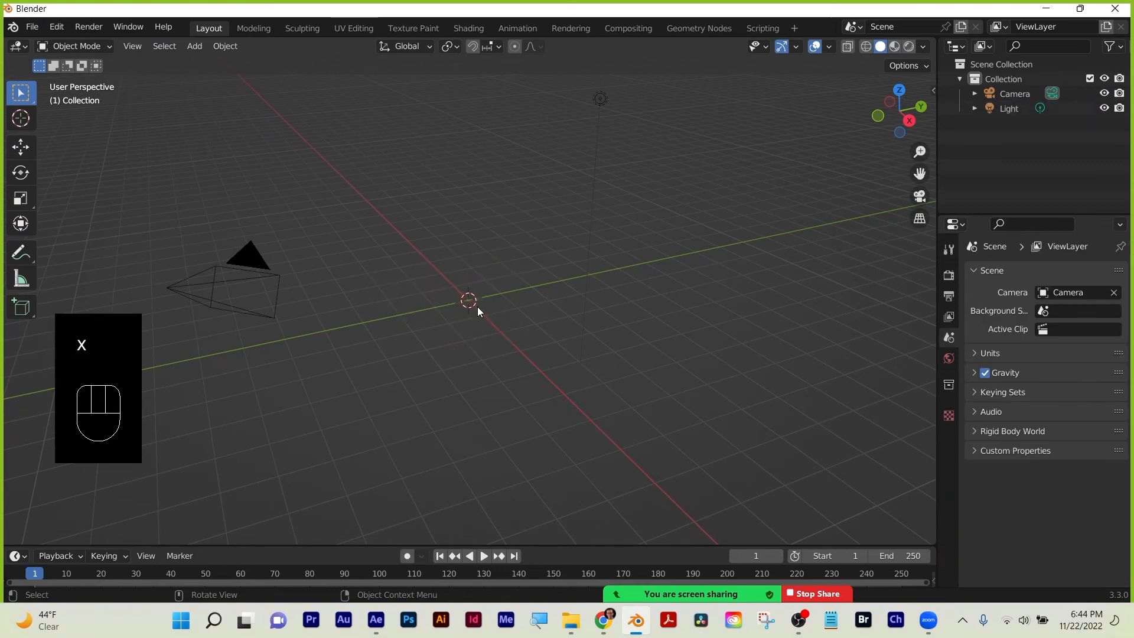
Add a UV sphere at the world origin and view it from the front.
key("shift+a")
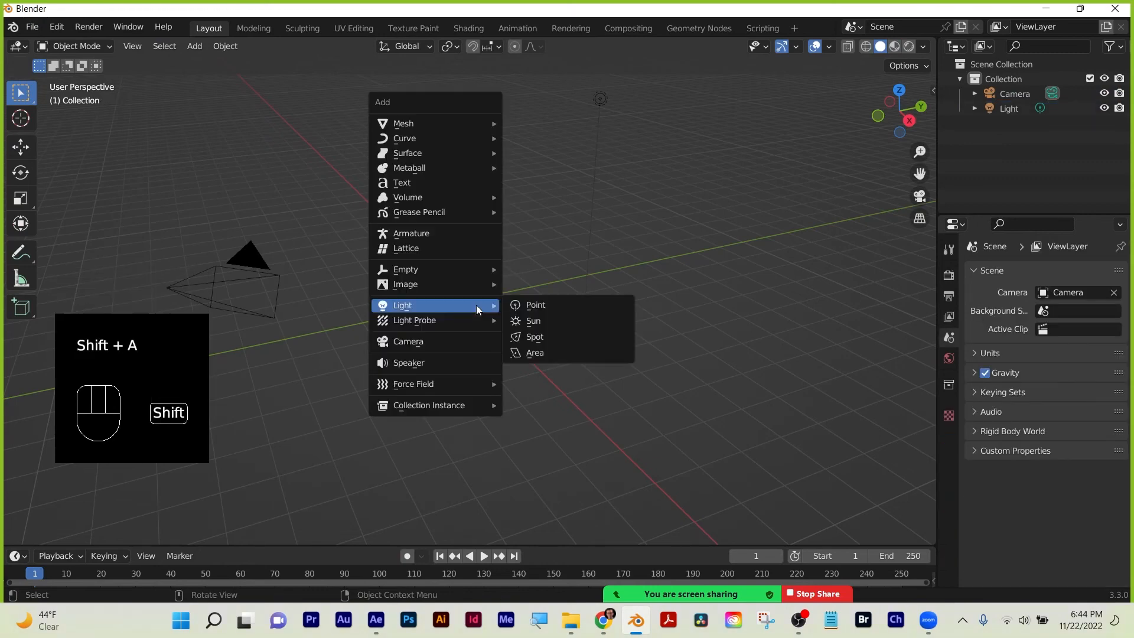
mouse_move(440, 126)
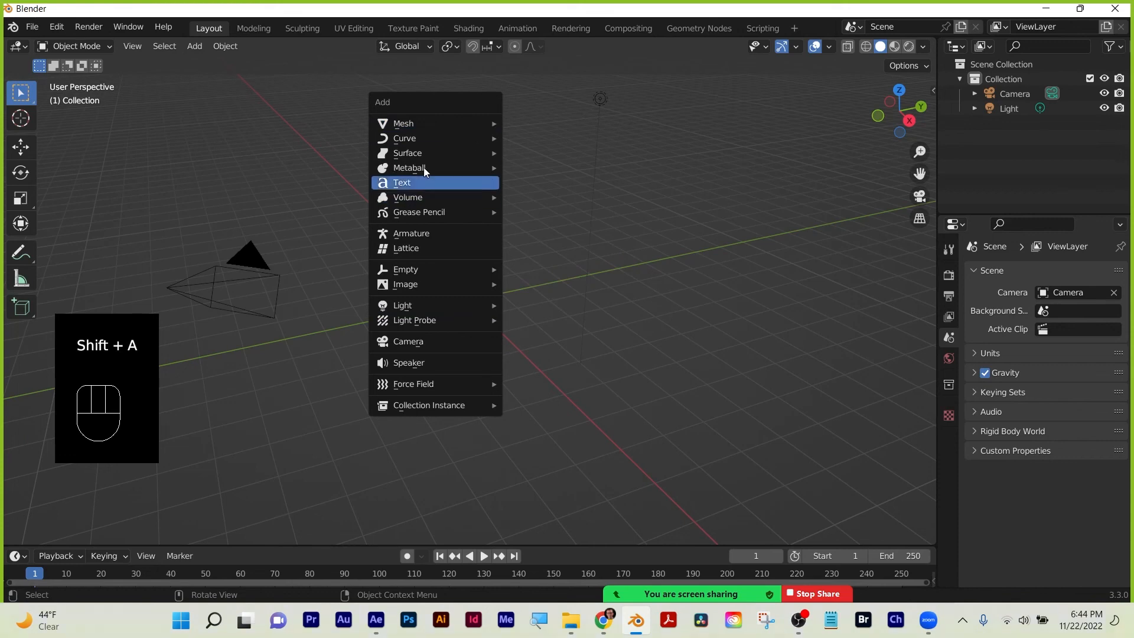
mouse_move(421, 143)
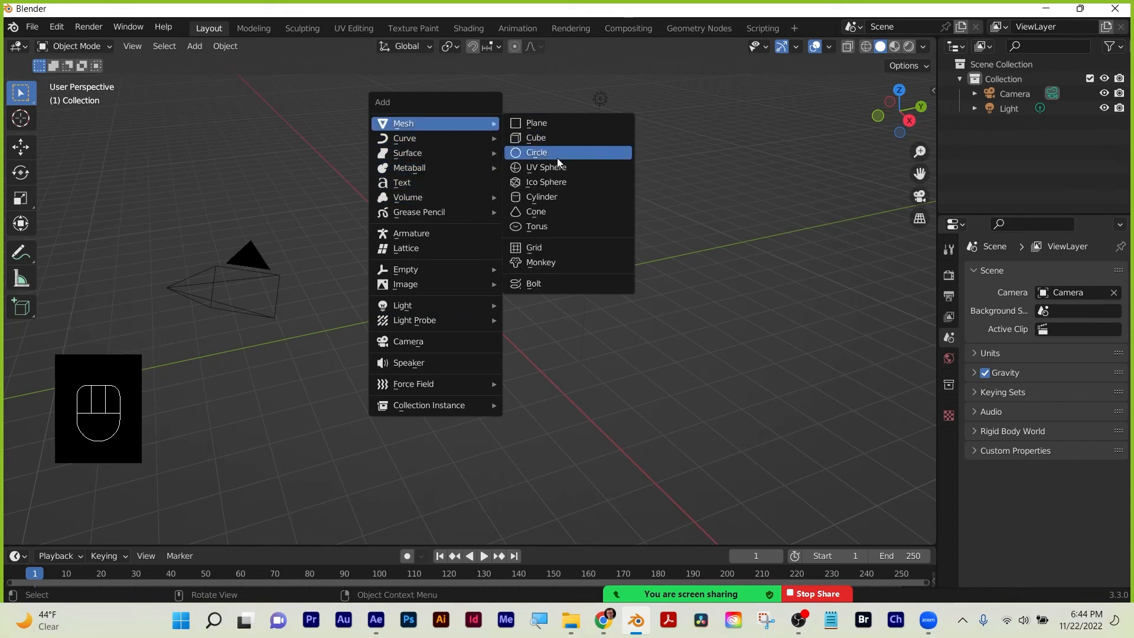
left_click(559, 171)
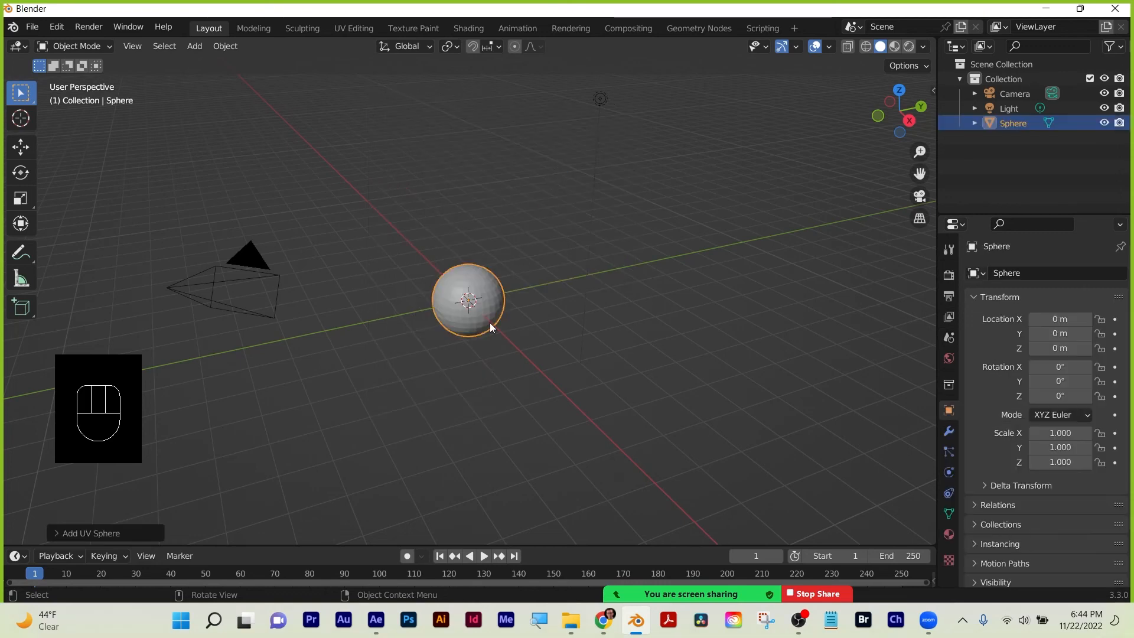
scroll(464, 331, "up", 5)
middle_click_drag(468, 342, 469, 322)
key("grave")
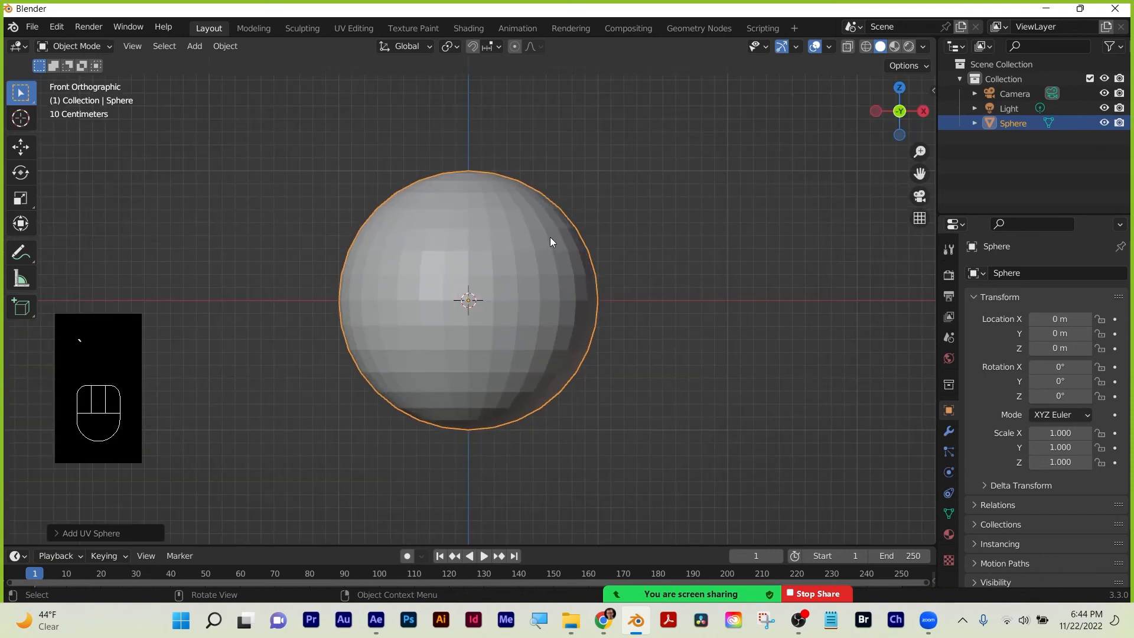
Add a blank Grease Pencil object to the sphere scene and switch it to Draw Mode.
key("shift")
key("shift+a")
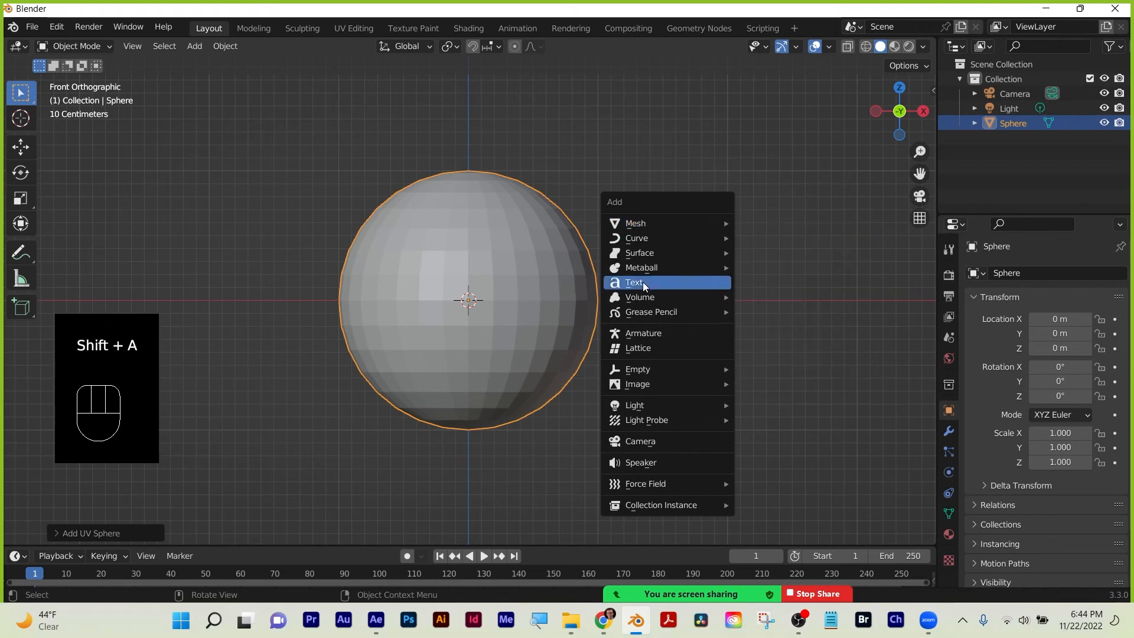
mouse_move(646, 313)
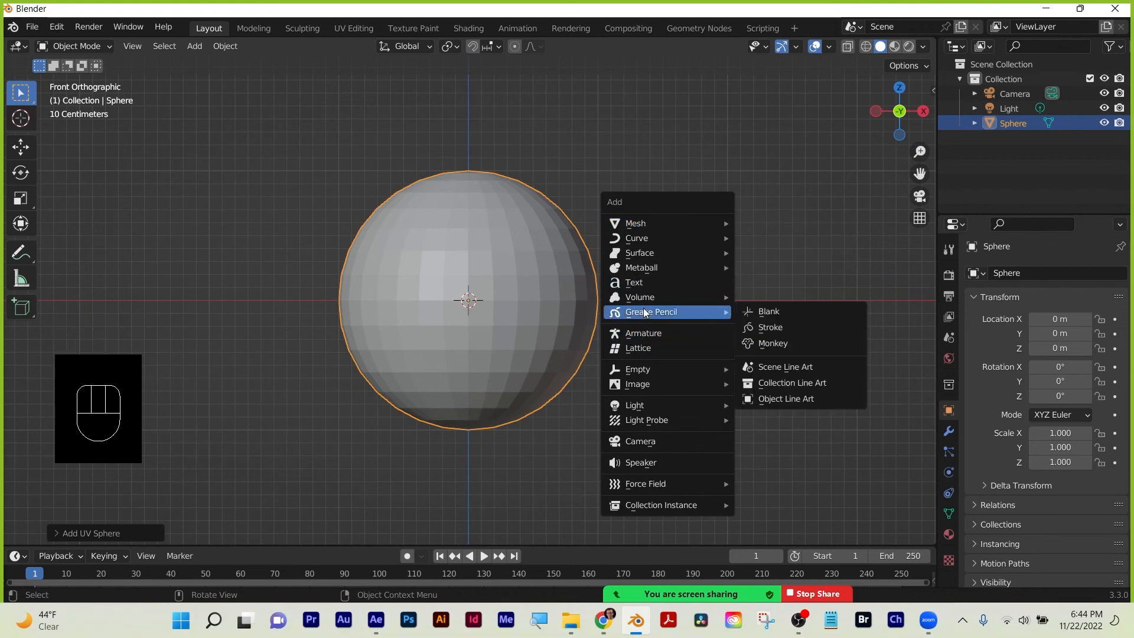
left_click(769, 311)
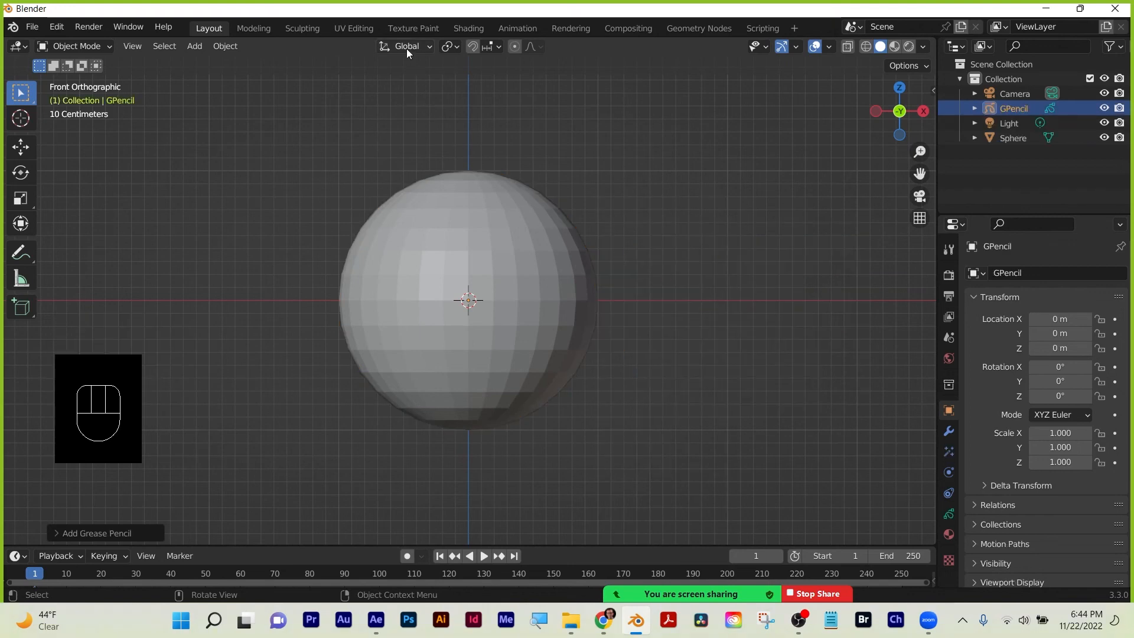
left_click(82, 48)
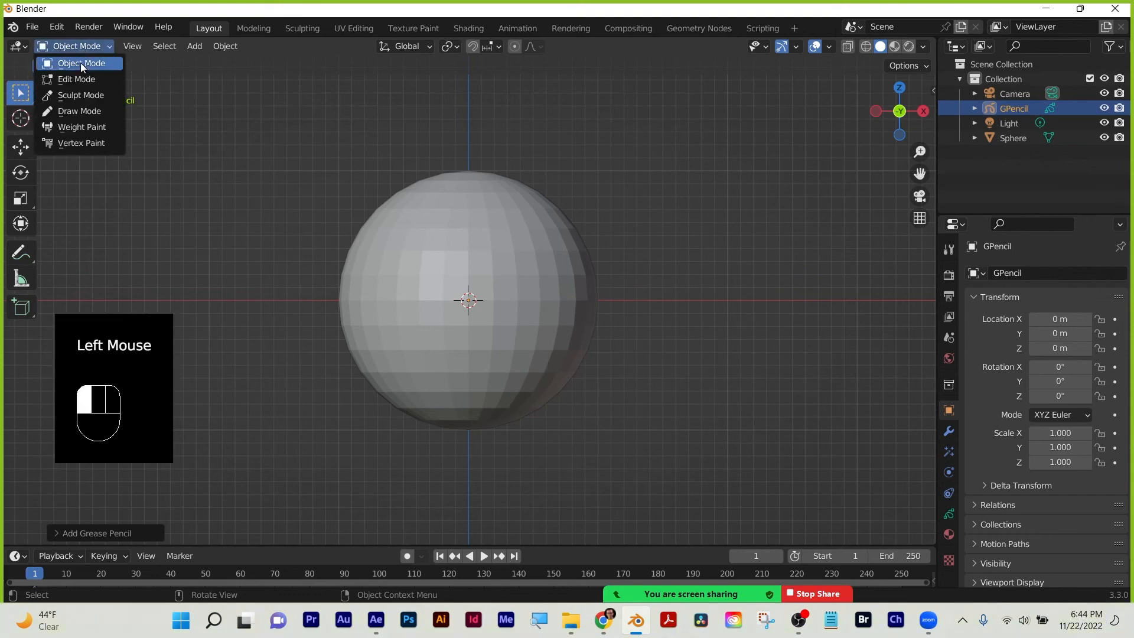
left_click(84, 112)
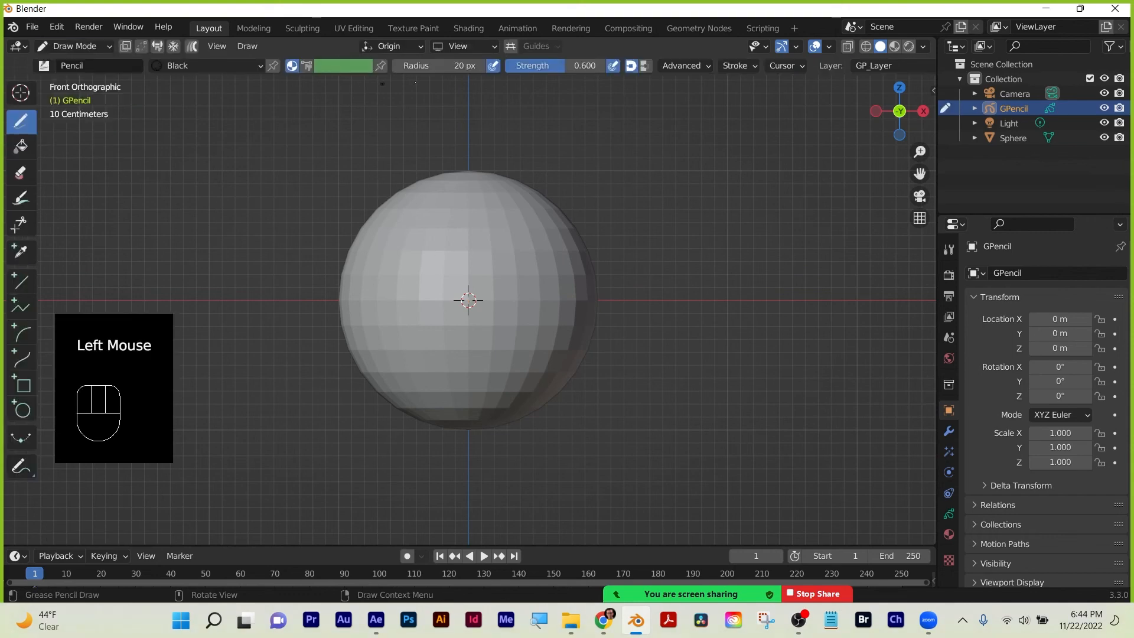
Set the Grease Pencil stroke placement to Surface and lower its offset.
left_click(397, 47)
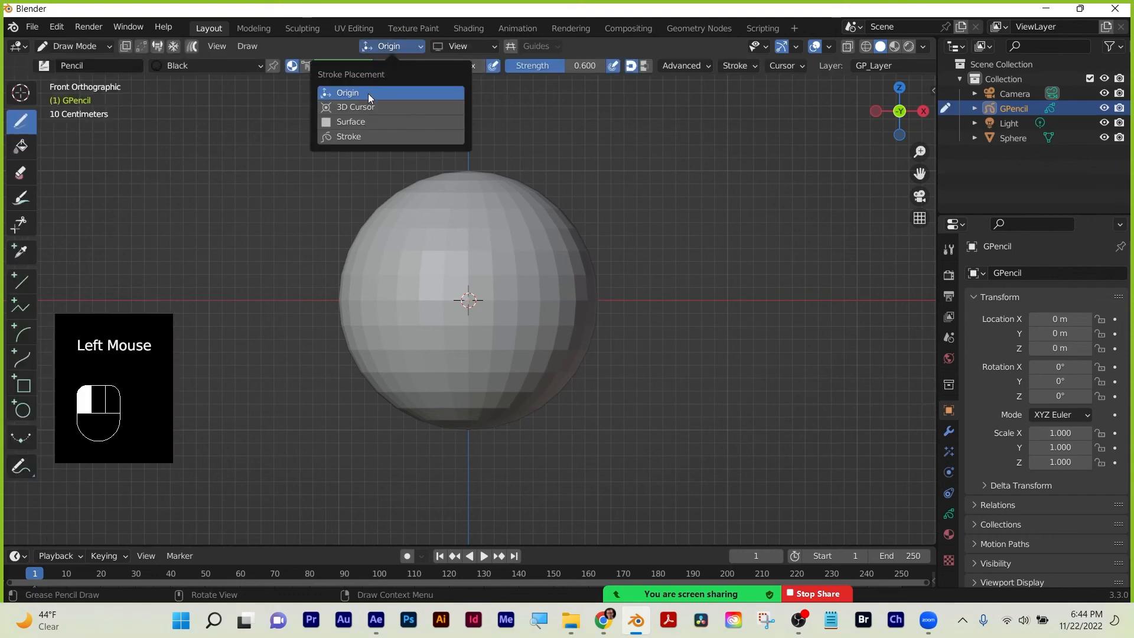
left_click(357, 123)
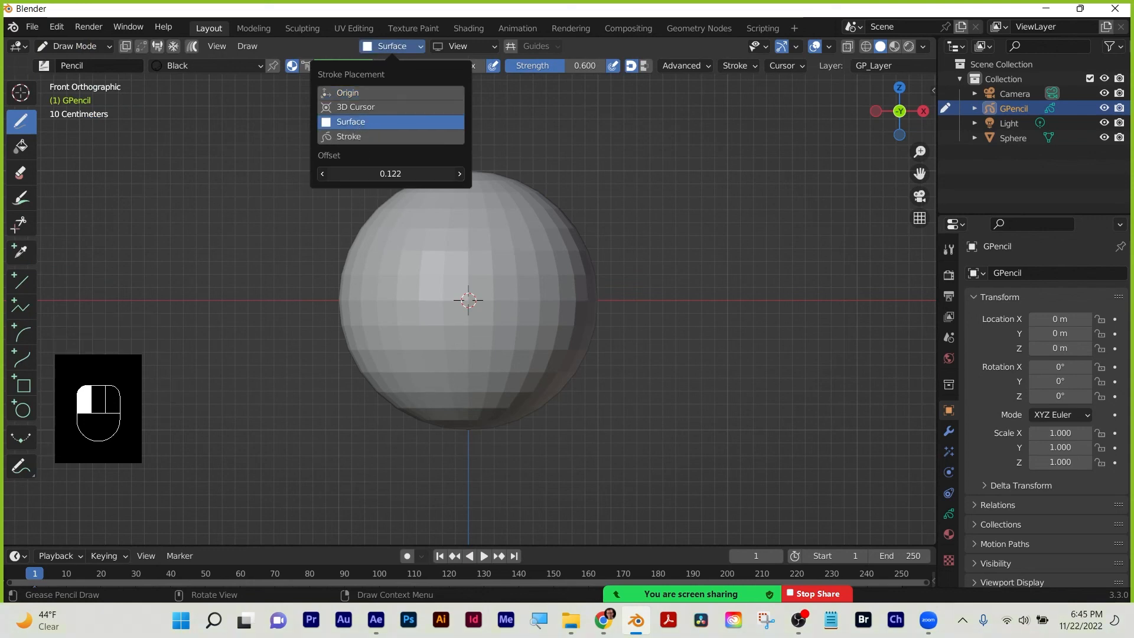
left_click_drag(390, 173, 378, 173)
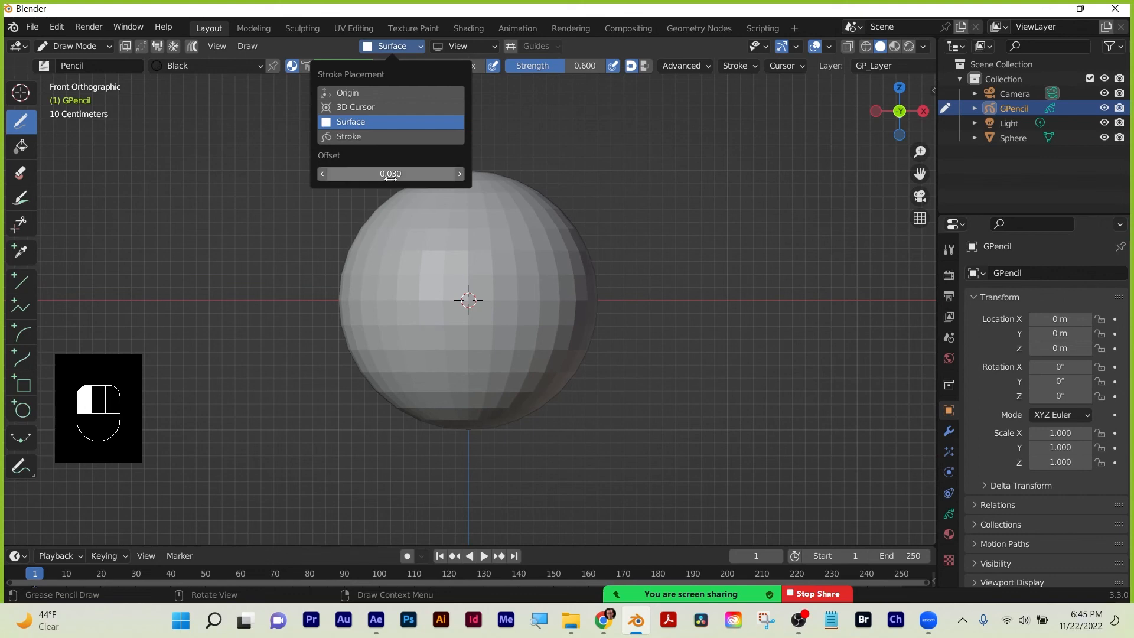
left_click(403, 180)
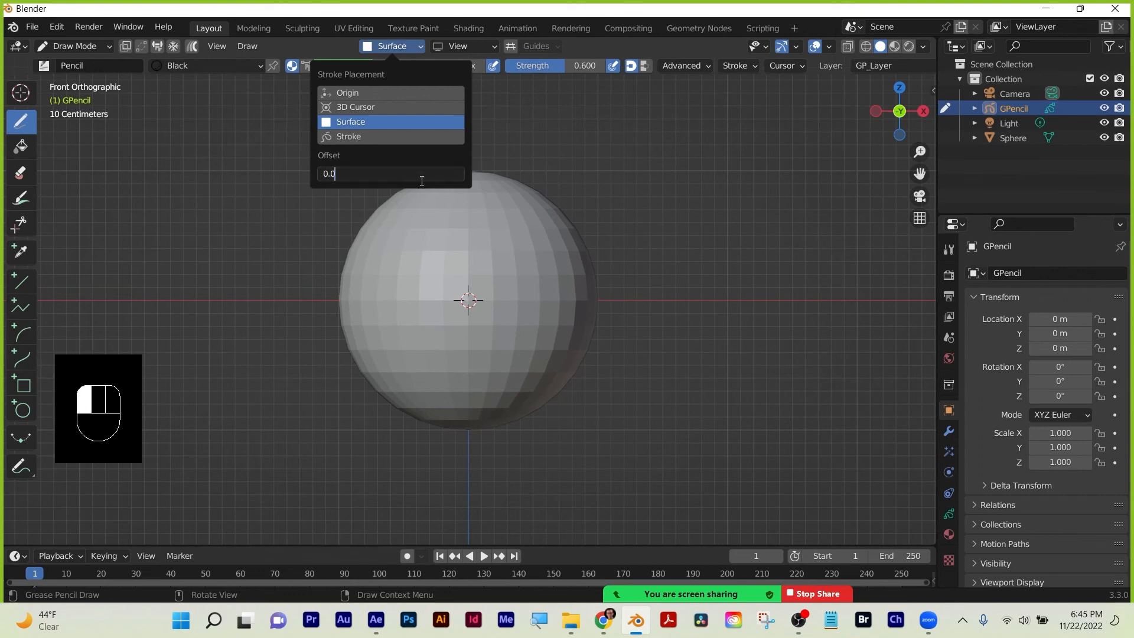
key("Return")
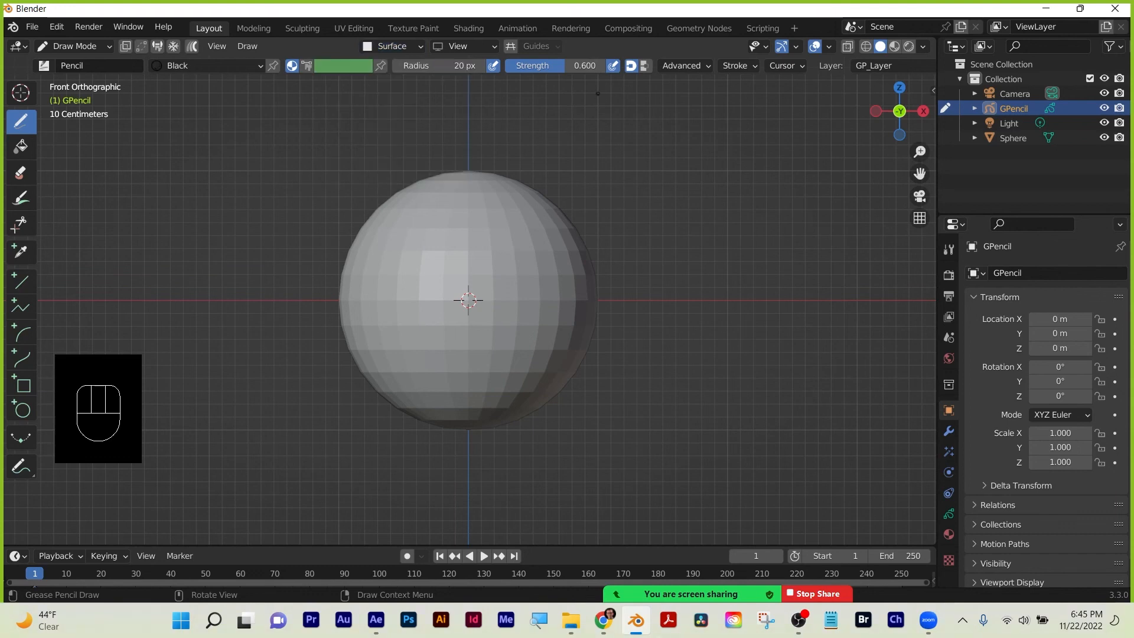
Set the Pencil brush radius to 31 px and its strength to 1.000.
key("f")
left_click(447, 239)
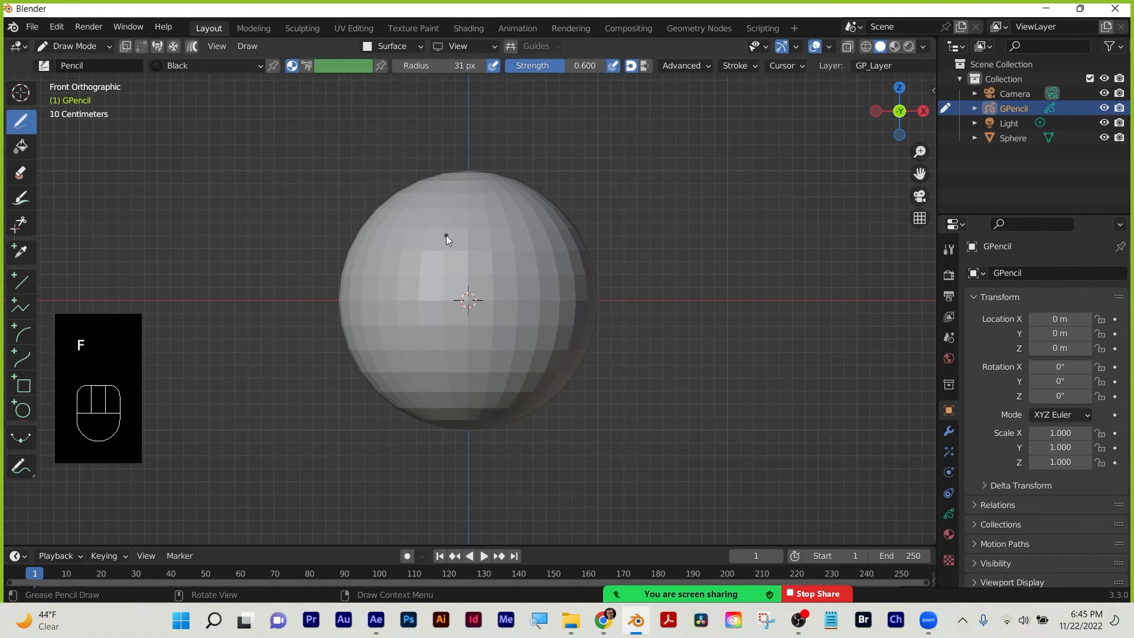
left_click_drag(453, 268, 416, 237)
key("ctrl+z")
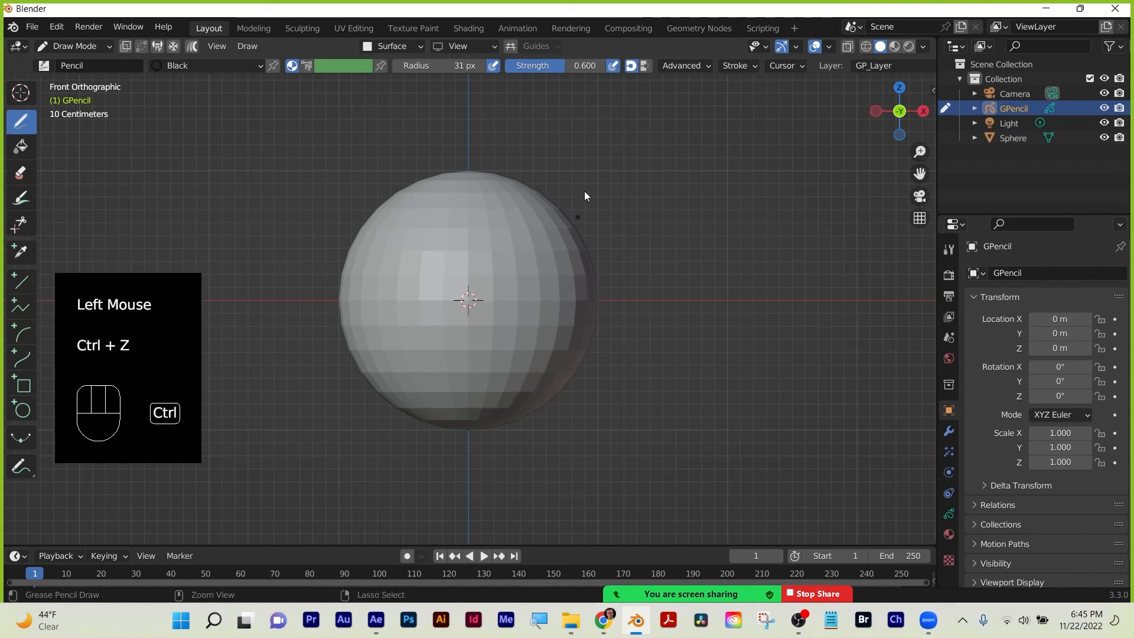
left_click_drag(561, 66, 608, 71)
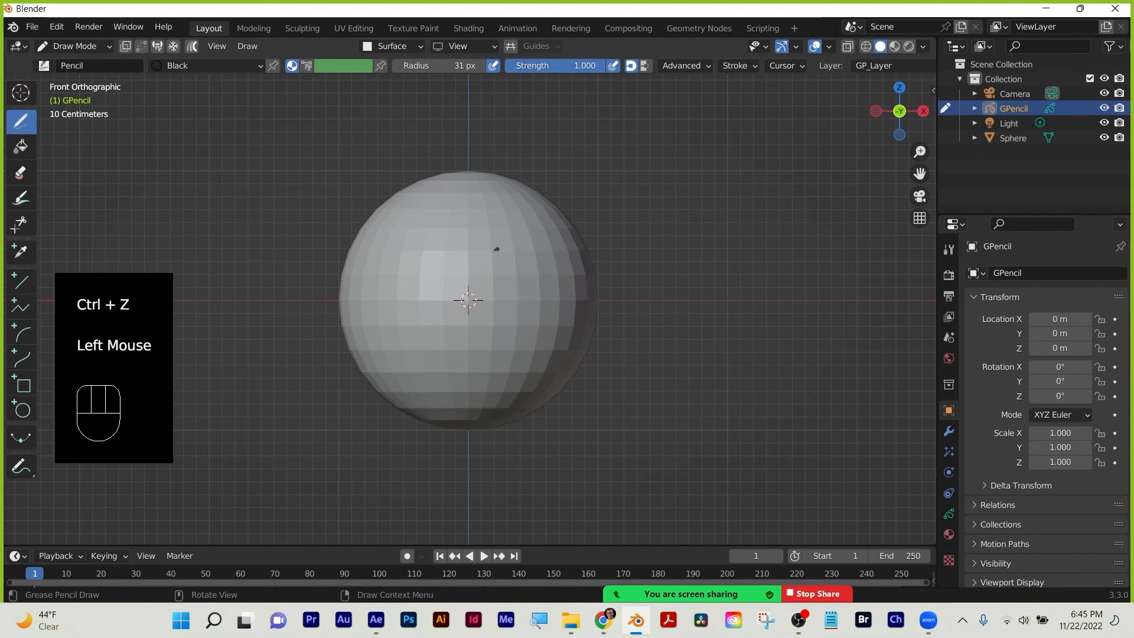
Draw two closed eye outlines side by side on the upper front of the sphere and return to Object Mode.
left_click_drag(451, 260, 454, 265)
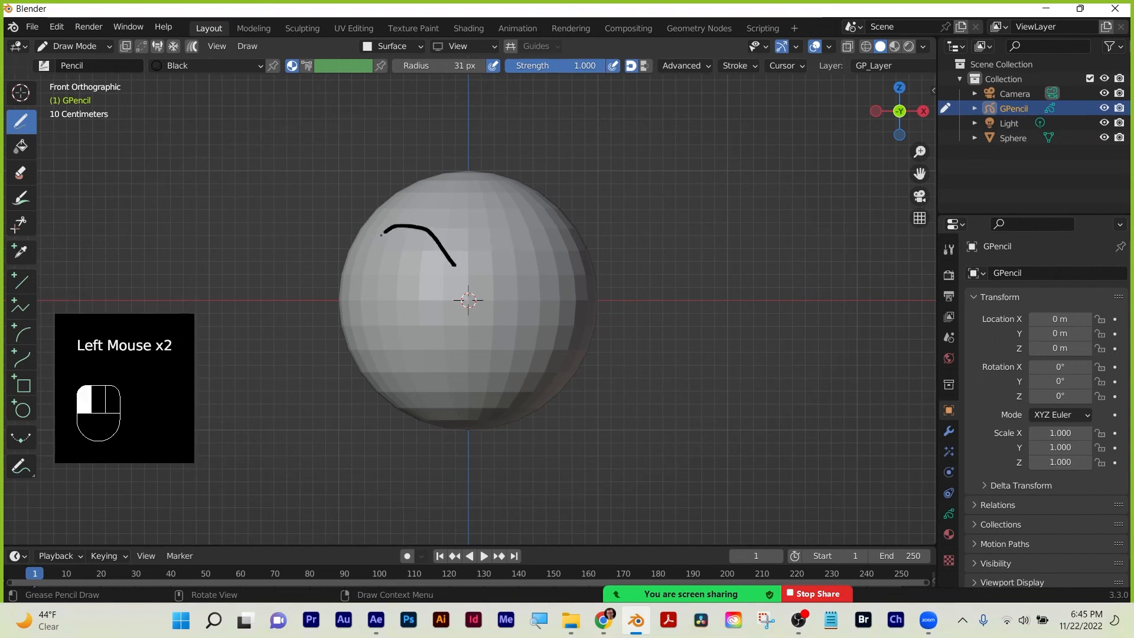
left_click_drag(421, 288, 471, 265)
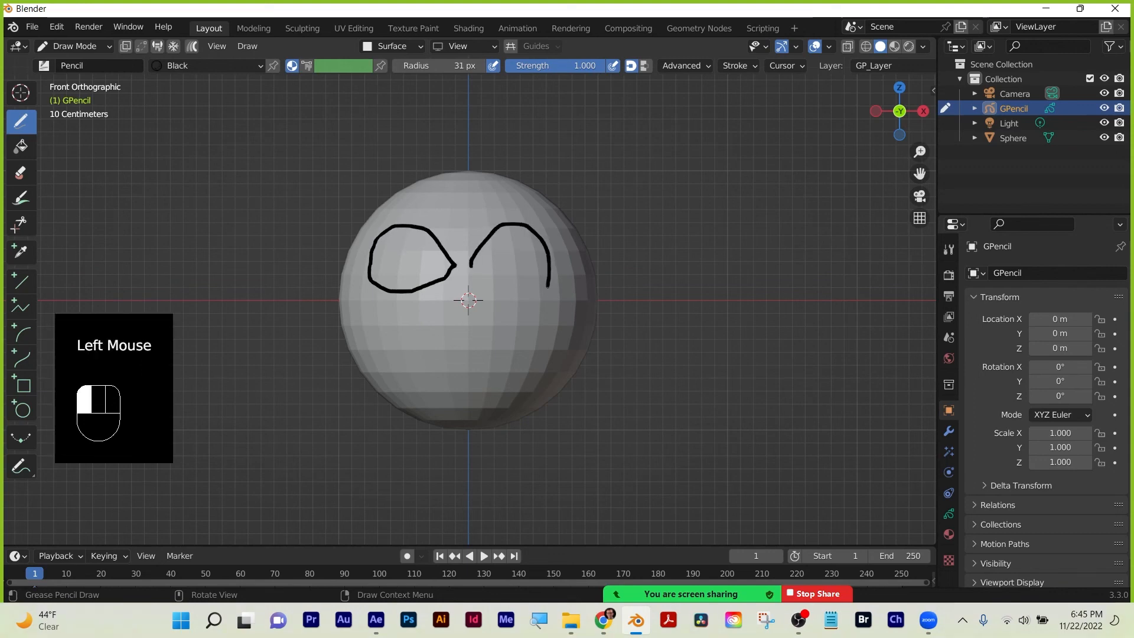
left_click_drag(519, 297, 491, 285)
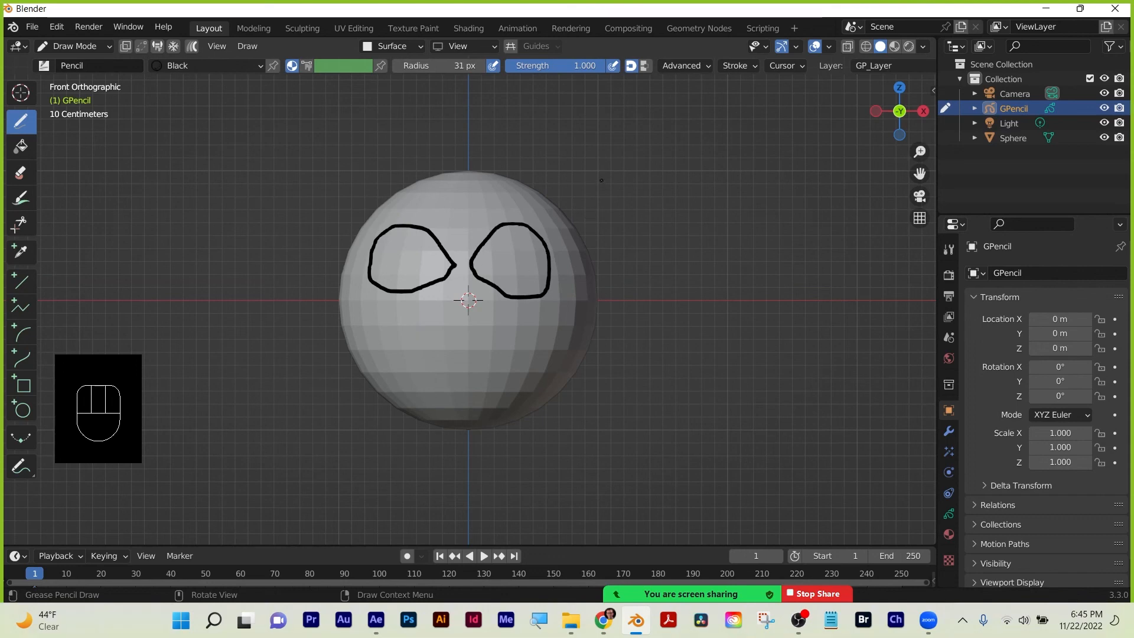
key("Tab")
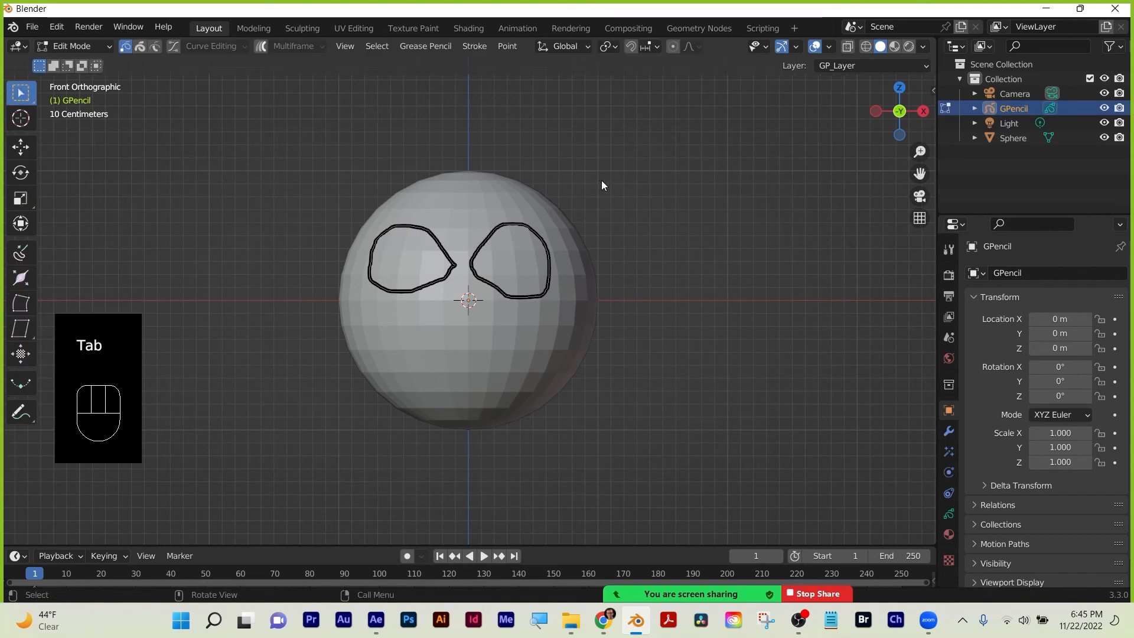
left_click(90, 48)
left_click(74, 59)
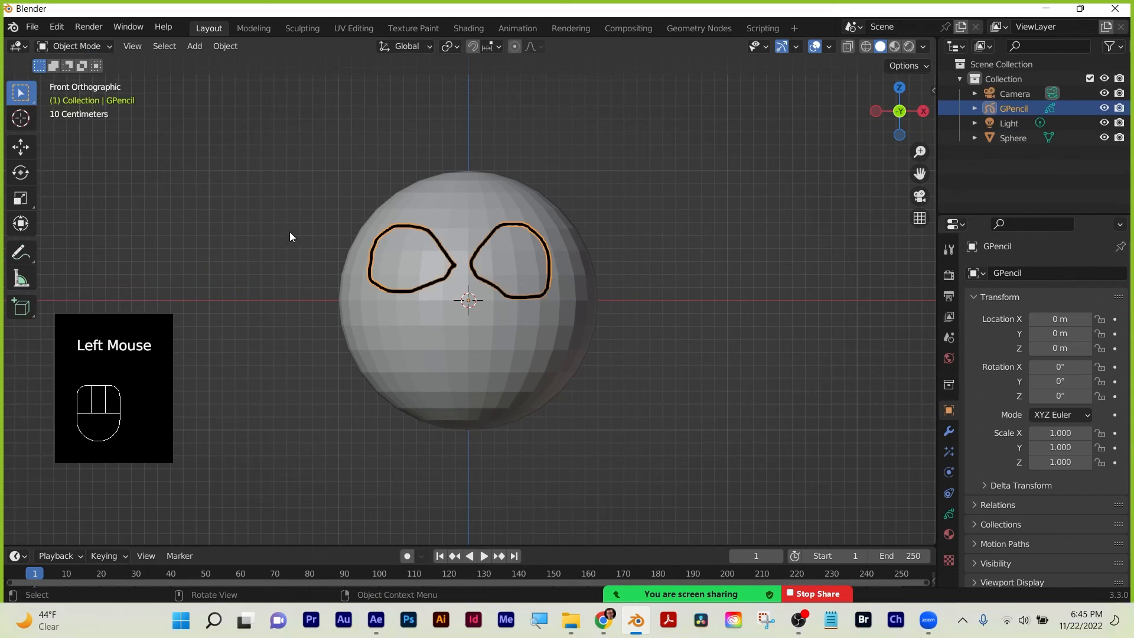
Thicken the upper edges of both eye outlines with the Thickness brush in Sculpt Mode, and return to Object Mode.
mouse_move(292, 235)
middle_mouse_down()
mouse_move(320, 255)
mouse_move(429, 244)
mouse_move(374, 264)
mouse_move(212, 260)
mouse_move(326, 275)
mouse_move(339, 258)
mouse_move(281, 256)
middle_mouse_up()
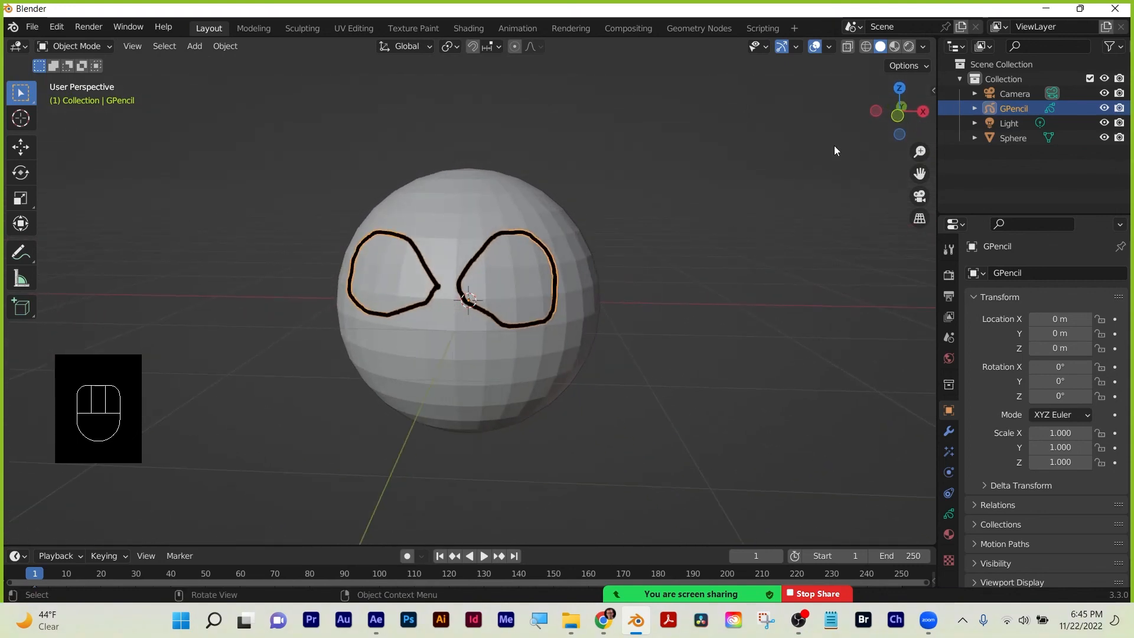
left_click(92, 51)
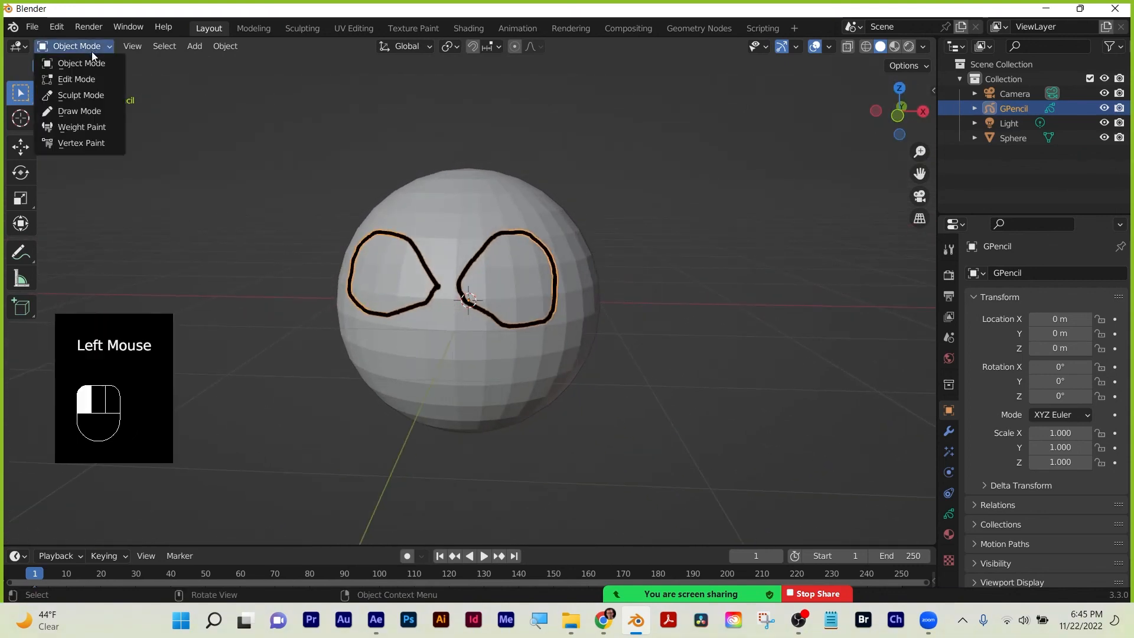
left_click(90, 98)
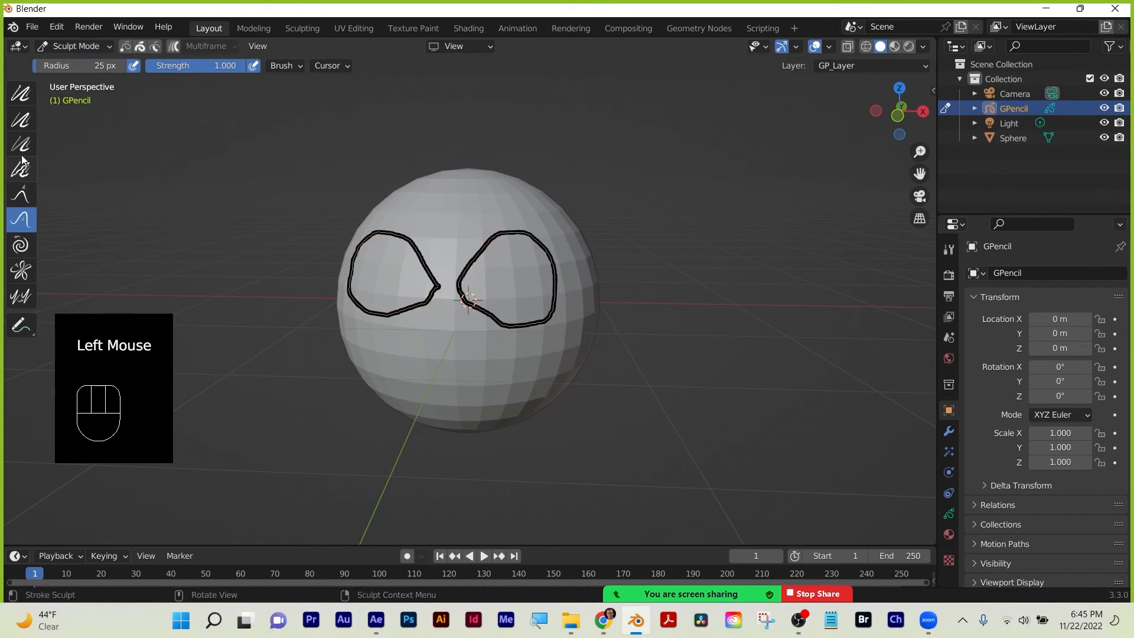
left_click(21, 120)
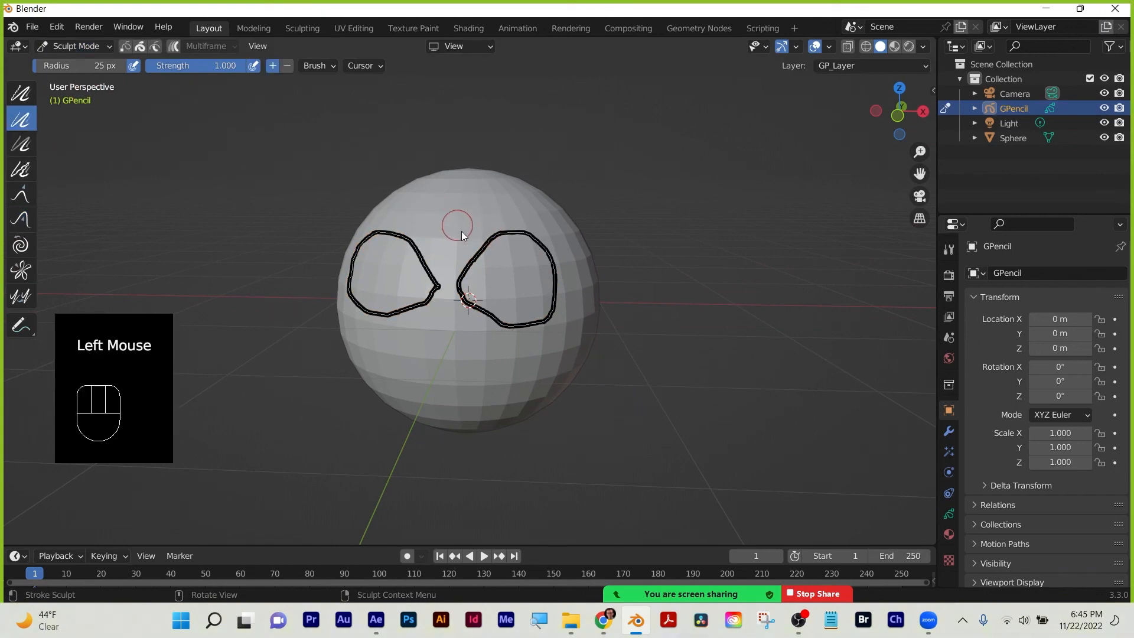
mouse_move(463, 264)
left_mouse_down()
mouse_move(496, 243)
mouse_move(539, 241)
mouse_move(452, 267)
mouse_move(551, 225)
left_mouse_up()
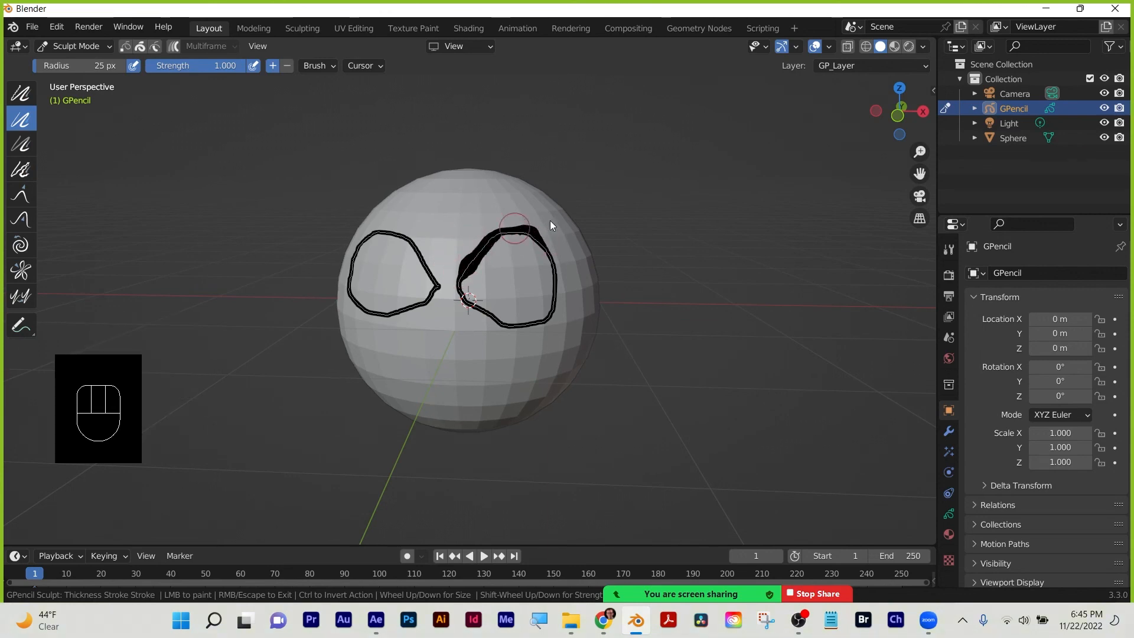
mouse_move(435, 270)
left_mouse_down()
mouse_move(427, 265)
mouse_move(438, 288)
mouse_move(402, 242)
mouse_move(436, 288)
mouse_move(508, 235)
mouse_move(547, 236)
left_mouse_up()
left_click(74, 46)
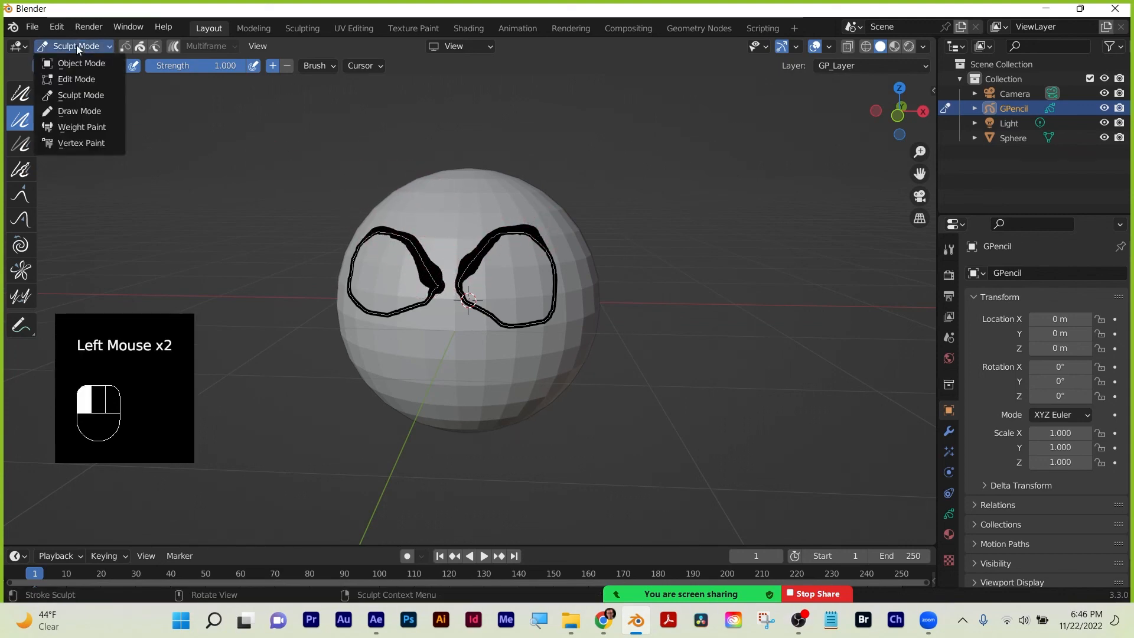
left_click(74, 34)
Examine from the side and front how the eye outlines follow the surface of the sphere.
mouse_move(285, 287)
middle_mouse_down()
mouse_move(392, 317)
mouse_move(463, 296)
mouse_move(585, 339)
middle_mouse_up()
left_click(644, 354)
mouse_move(663, 378)
middle_mouse_down()
mouse_move(515, 417)
mouse_move(429, 384)
mouse_move(478, 385)
middle_mouse_up()
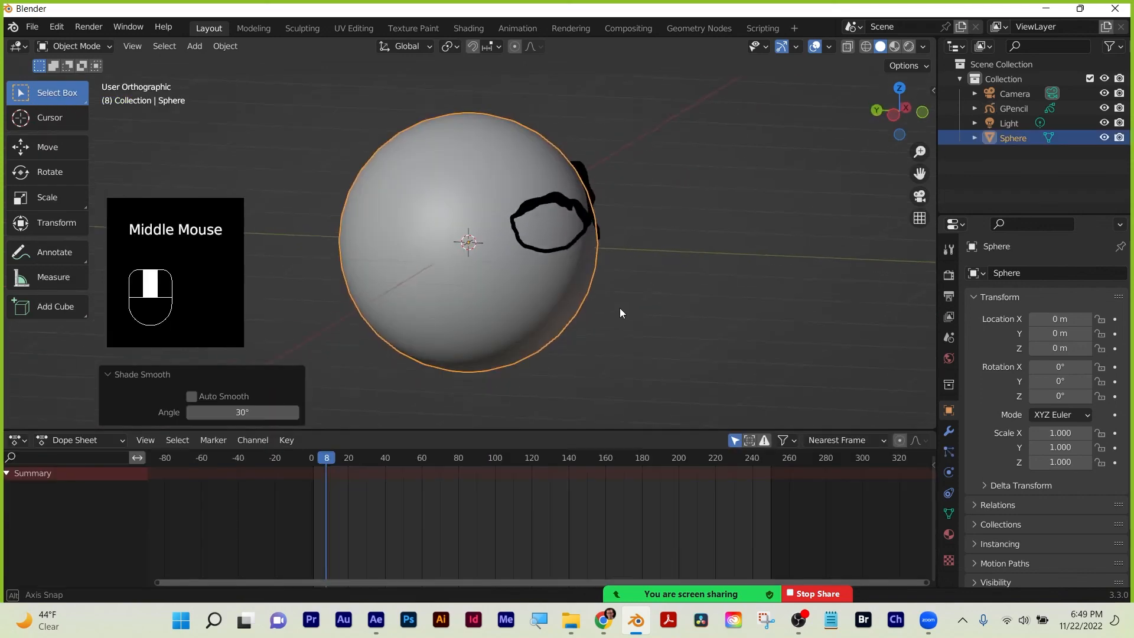
middle_click_drag(619, 307, 452, 310)
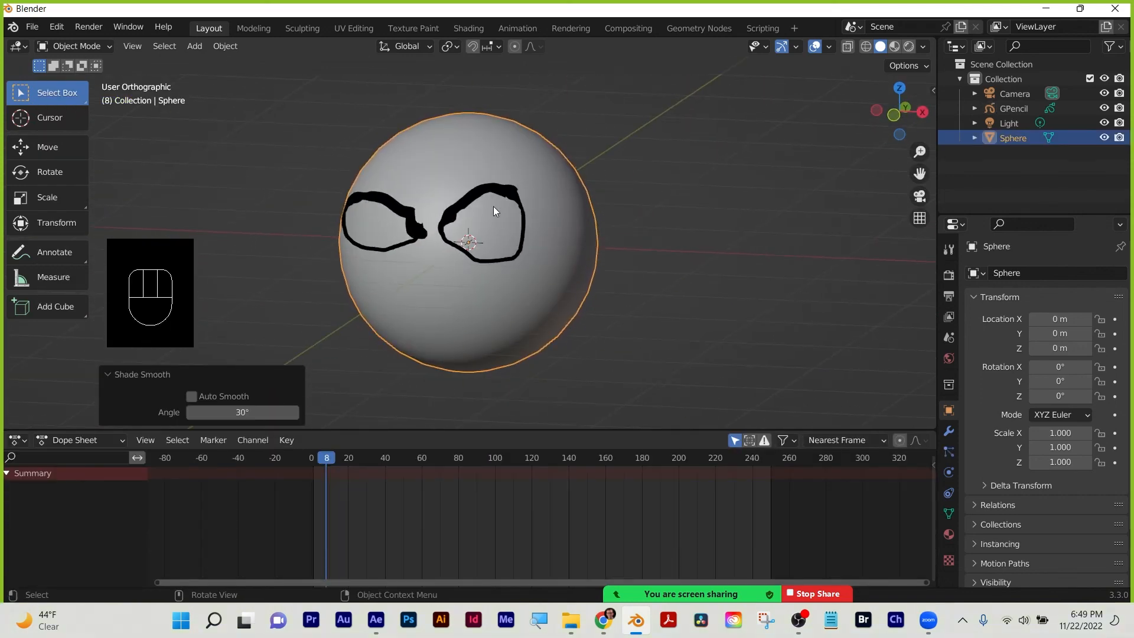
mouse_move(436, 287)
middle_mouse_down()
mouse_move(420, 269)
mouse_move(463, 236)
middle_mouse_up()
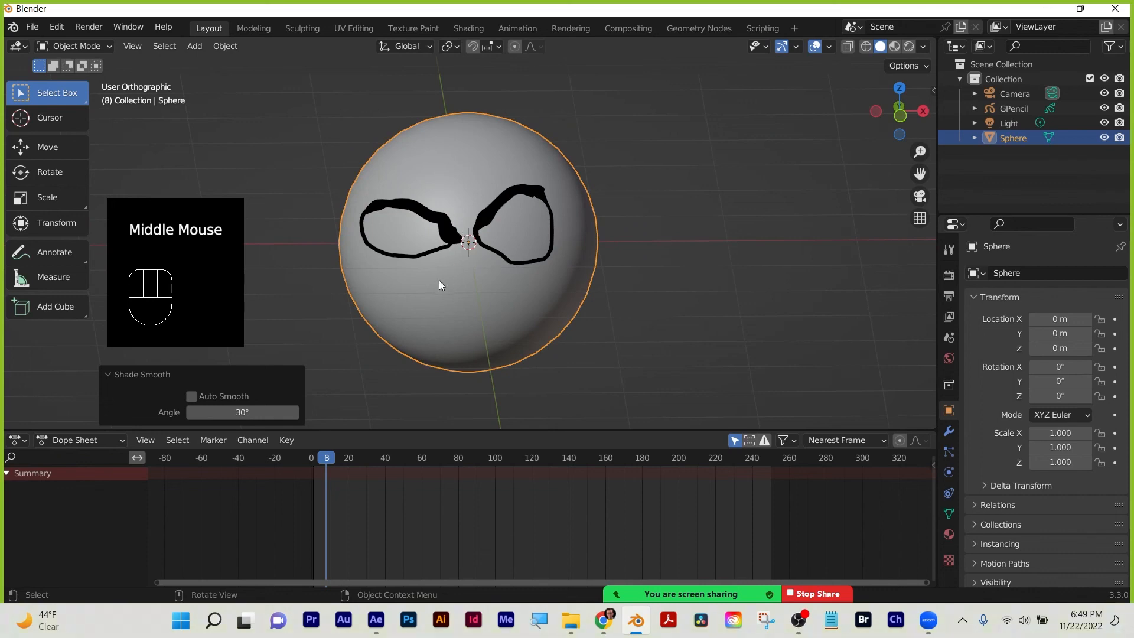
mouse_move(438, 280)
middle_mouse_down()
mouse_move(505, 284)
mouse_move(357, 284)
mouse_move(557, 293)
mouse_move(650, 263)
mouse_move(430, 286)
mouse_move(423, 274)
middle_mouse_up()
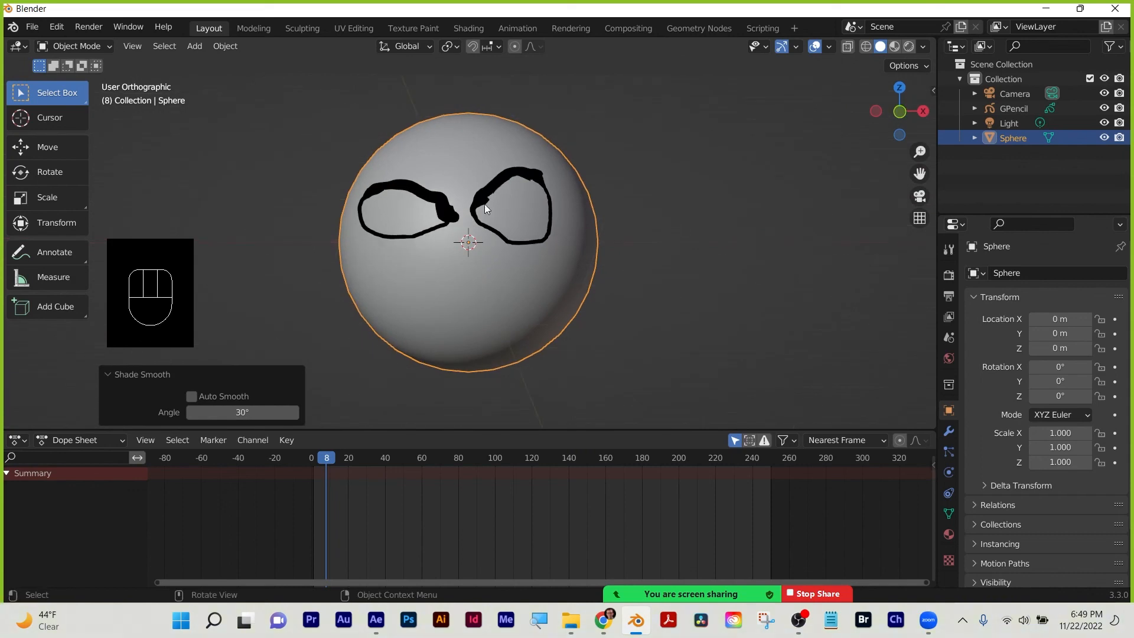
scroll(435, 301, "up", 1)
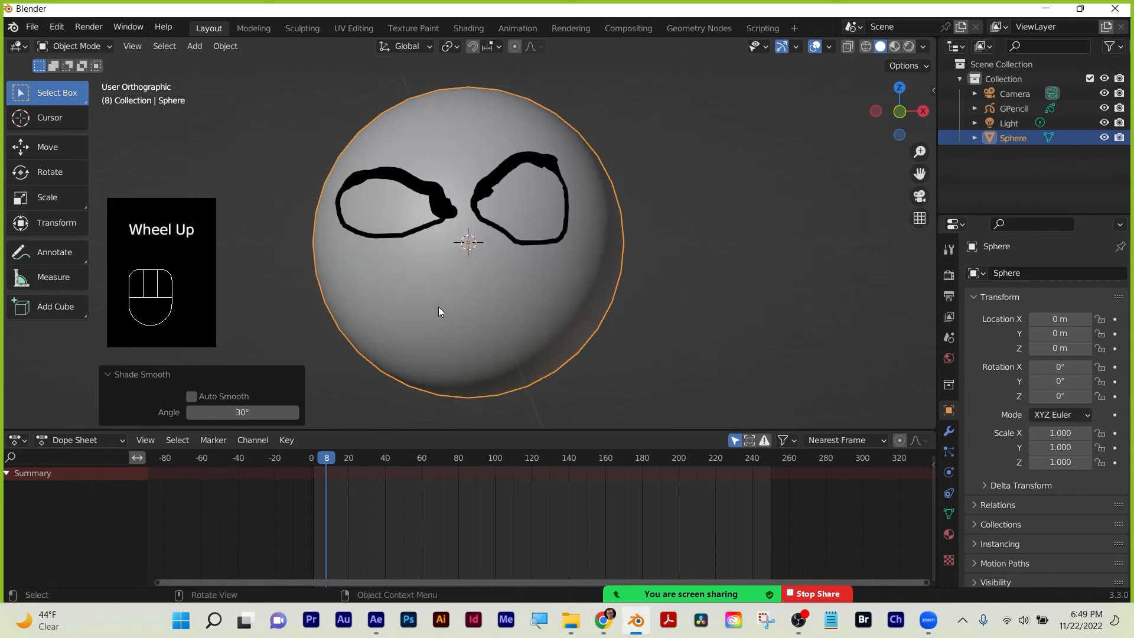